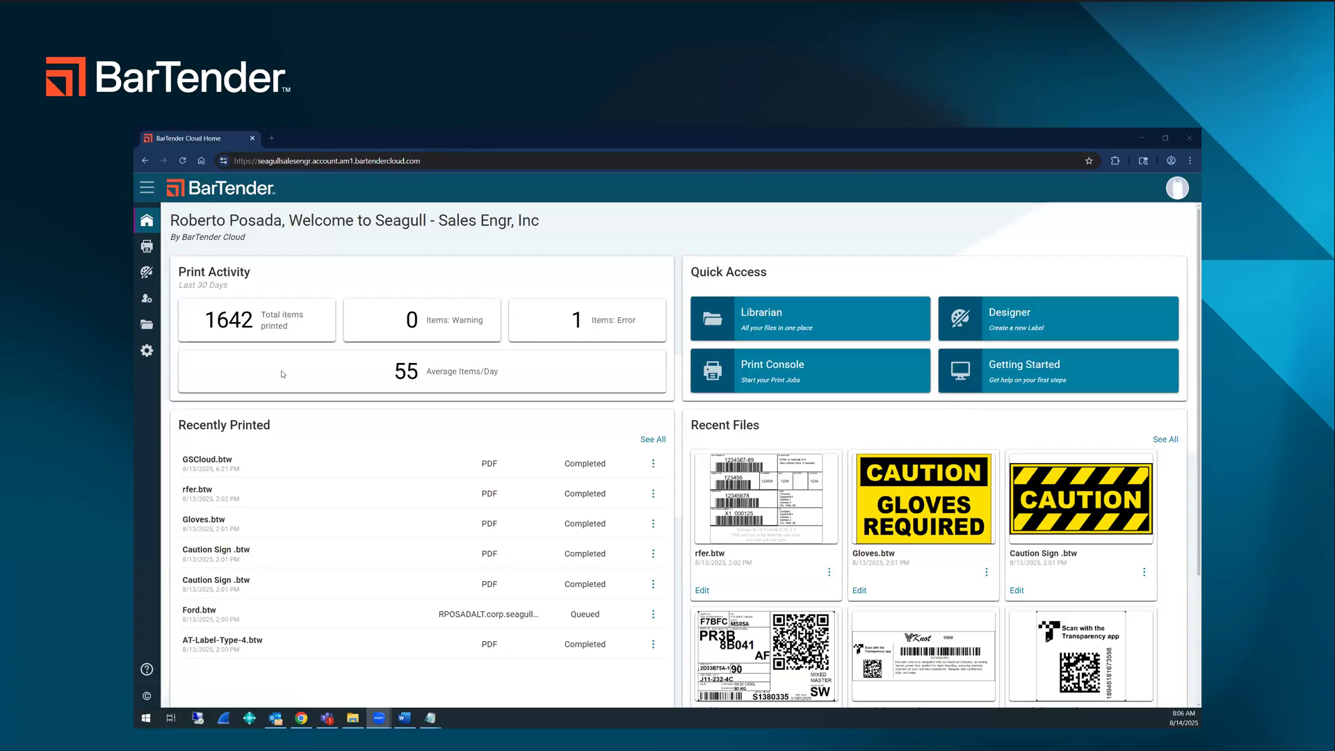
Step: Review the home dashboard from the print activity down to the help links
{"action": "scroll", "coordinate": [437, 409], "scroll_direction": "down", "scroll_amount": 3}
{"action": "scroll", "coordinate": [437, 409], "scroll_direction": "up", "scroll_amount": 3}
{"action": "scroll", "coordinate": [346, 502], "scroll_direction": "down", "scroll_amount": 2}
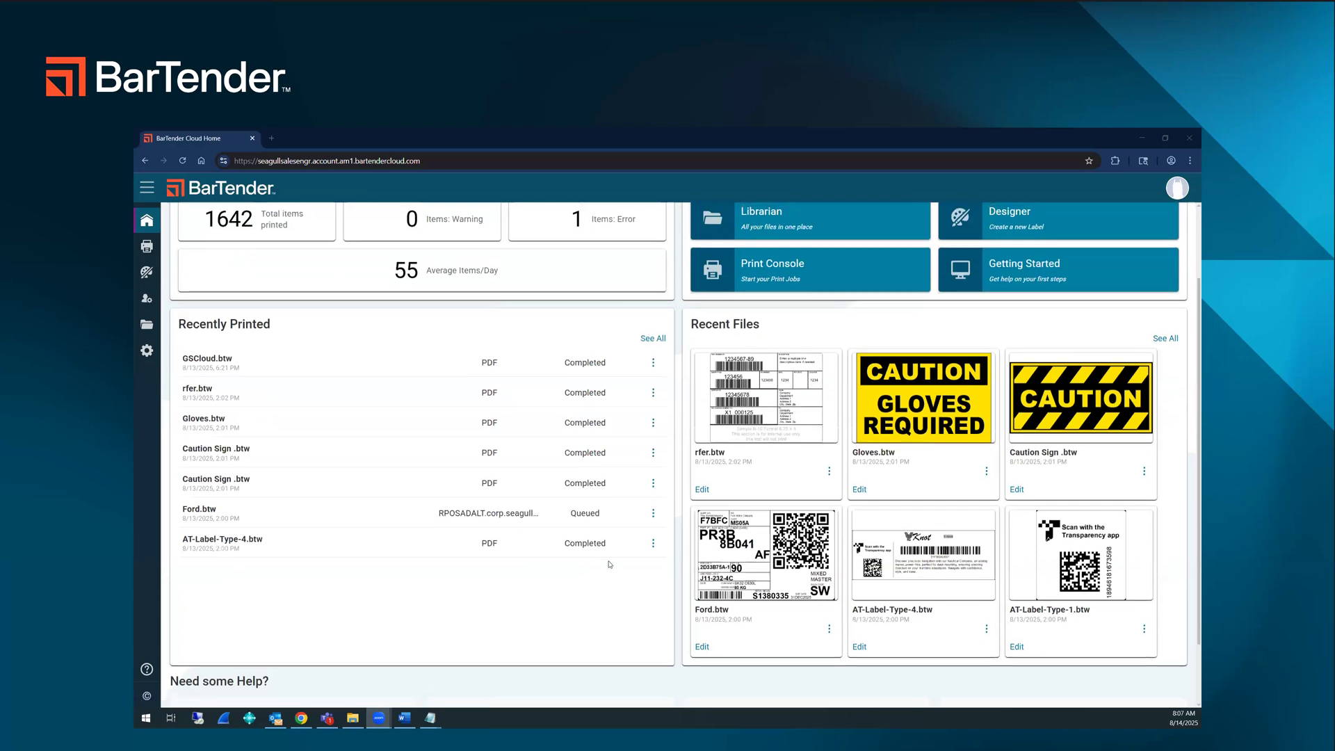
{"action": "scroll", "coordinate": [610, 564], "scroll_direction": "up", "scroll_amount": 2}
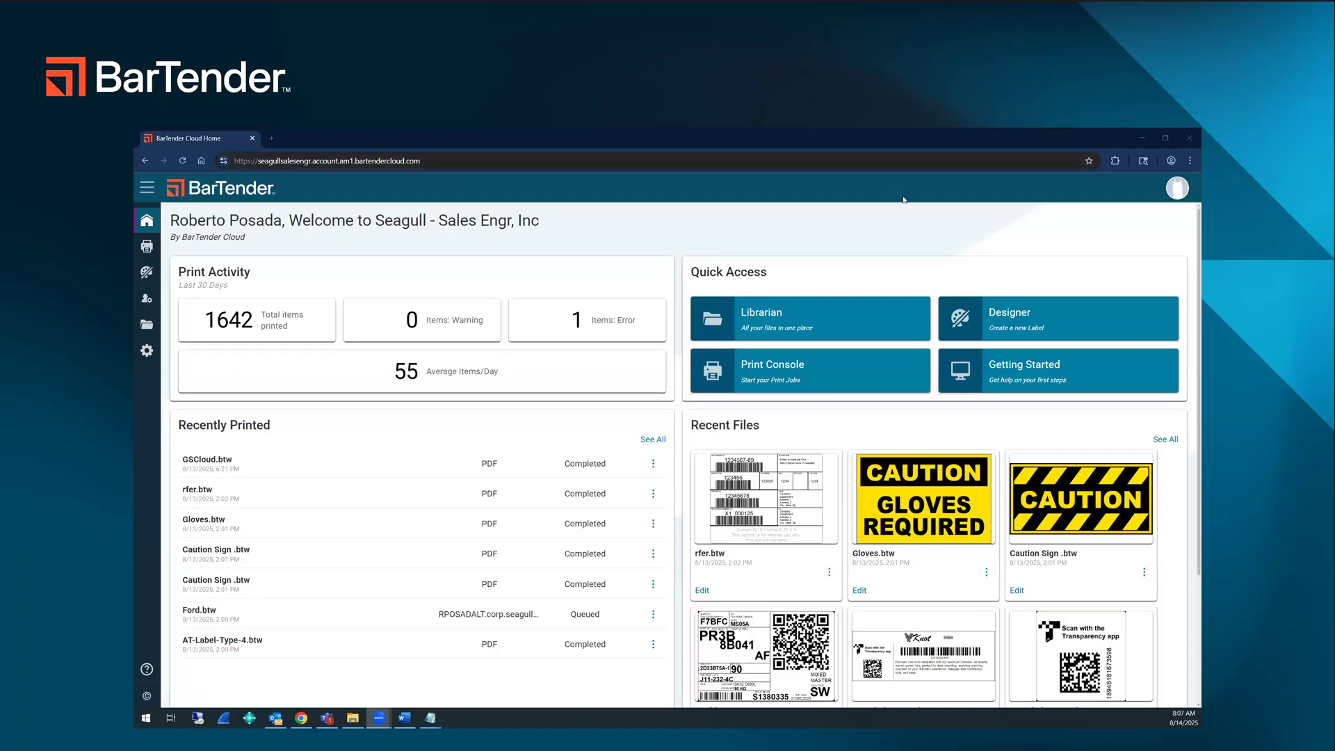
{"action": "scroll", "coordinate": [868, 273], "scroll_direction": "down", "scroll_amount": 3}
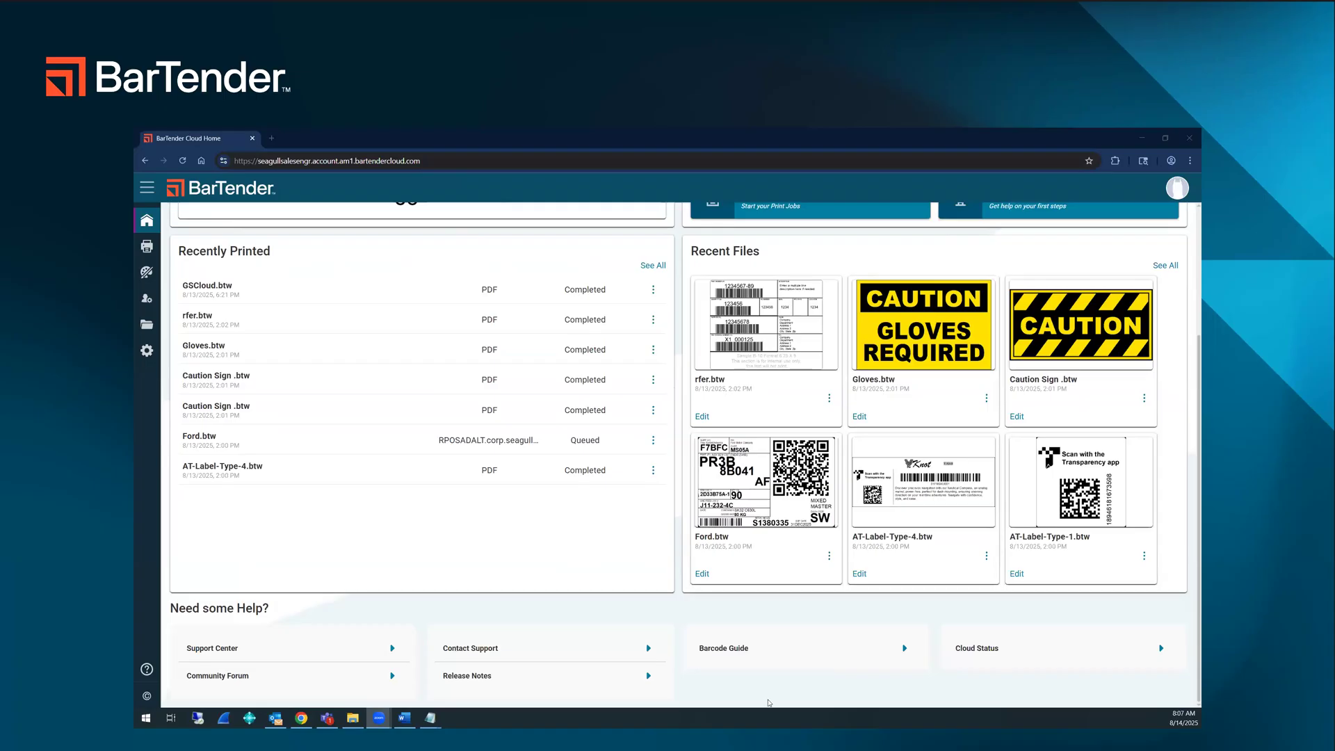
Step: View the Cloud Status page and the online help, closing each to return to the home dashboard
{"action": "left_click", "coordinate": [965, 649]}
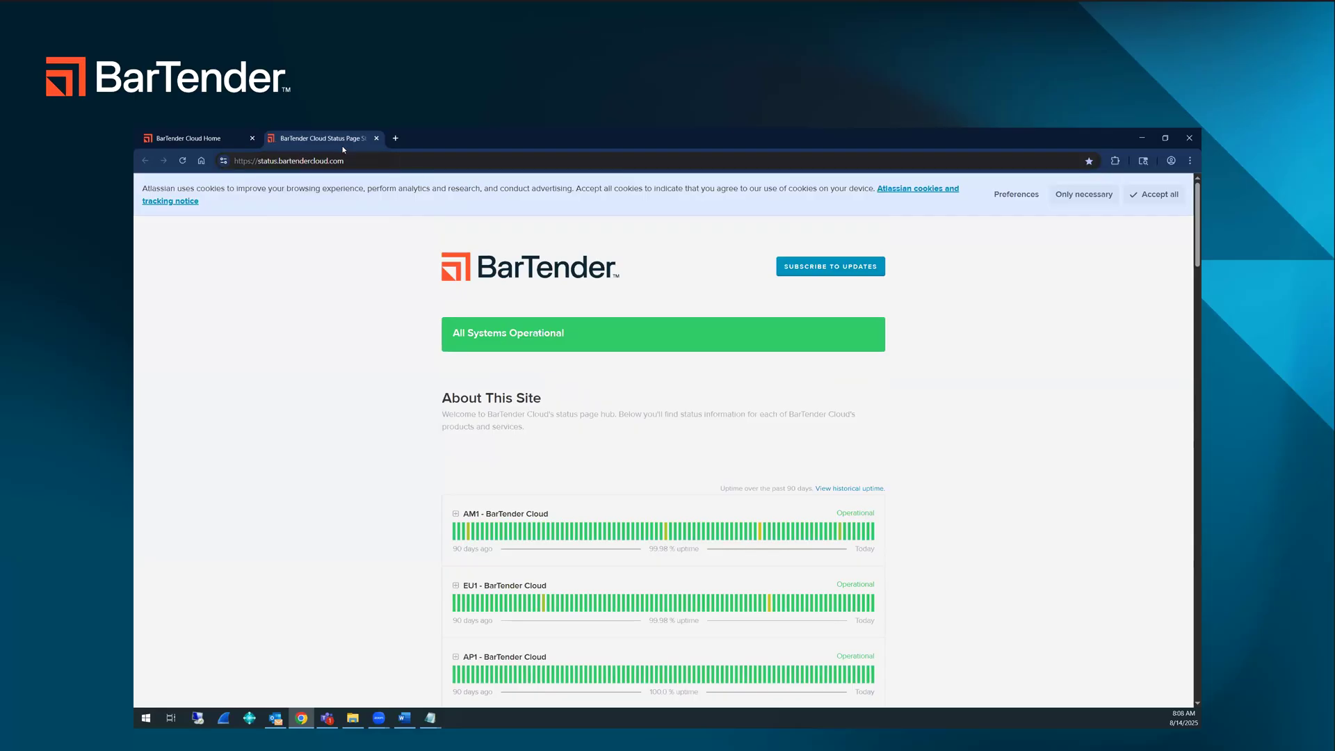
{"action": "left_click", "coordinate": [376, 138]}
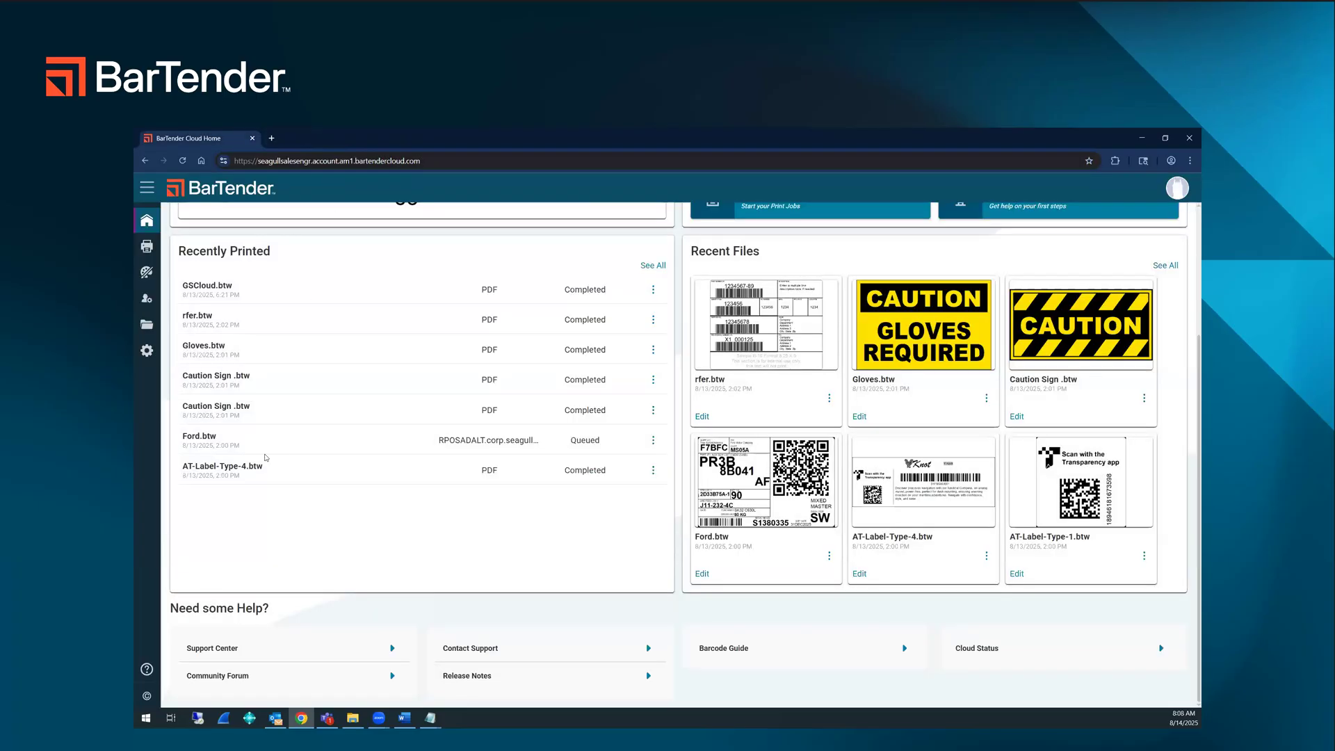
{"action": "left_click", "coordinate": [146, 669]}
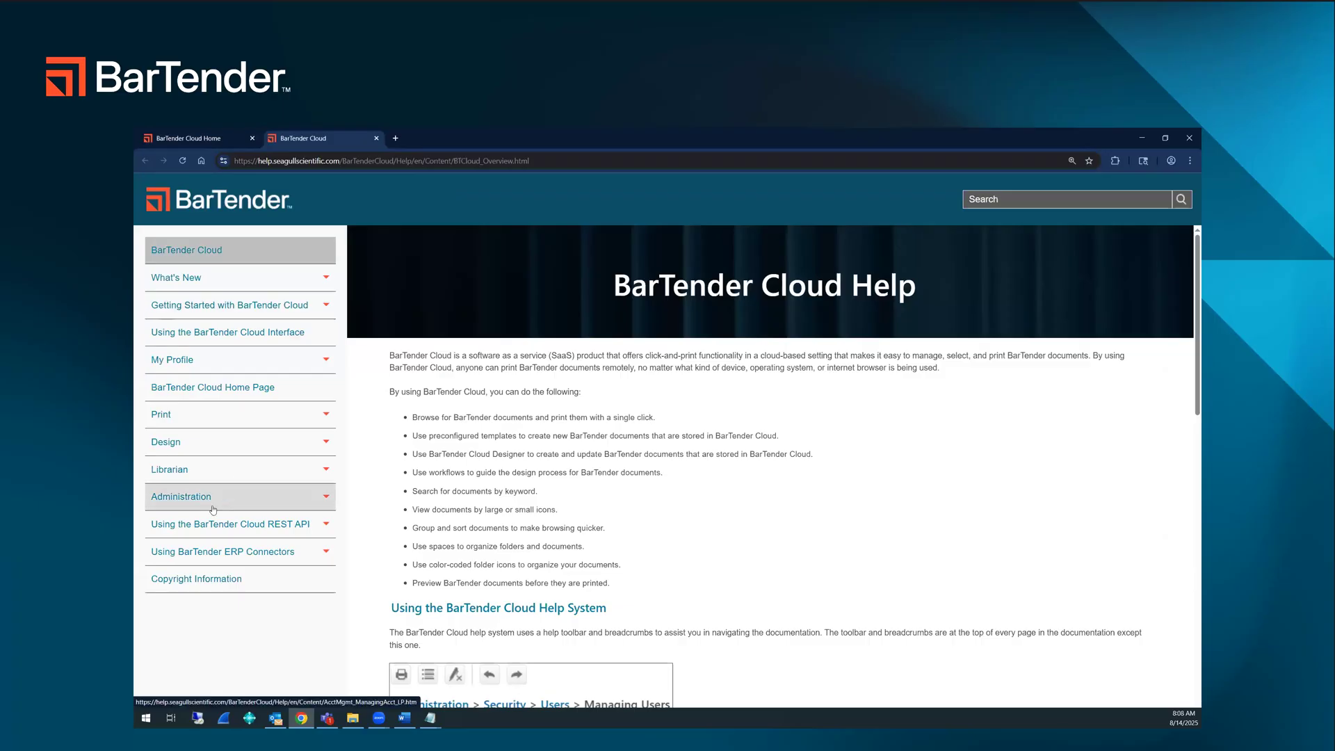
{"action": "middle_click", "coordinate": [322, 140]}
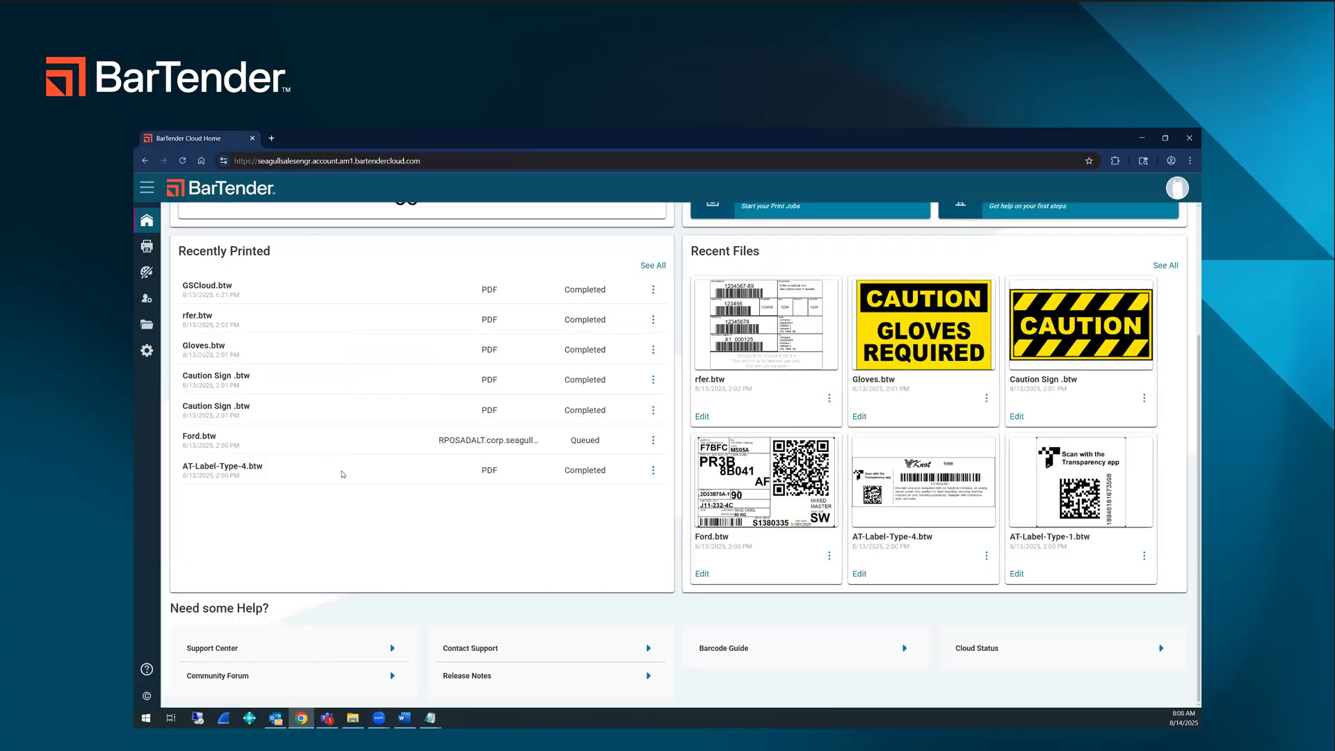
{"action": "scroll", "coordinate": [342, 474], "scroll_direction": "up", "scroll_amount": 3}
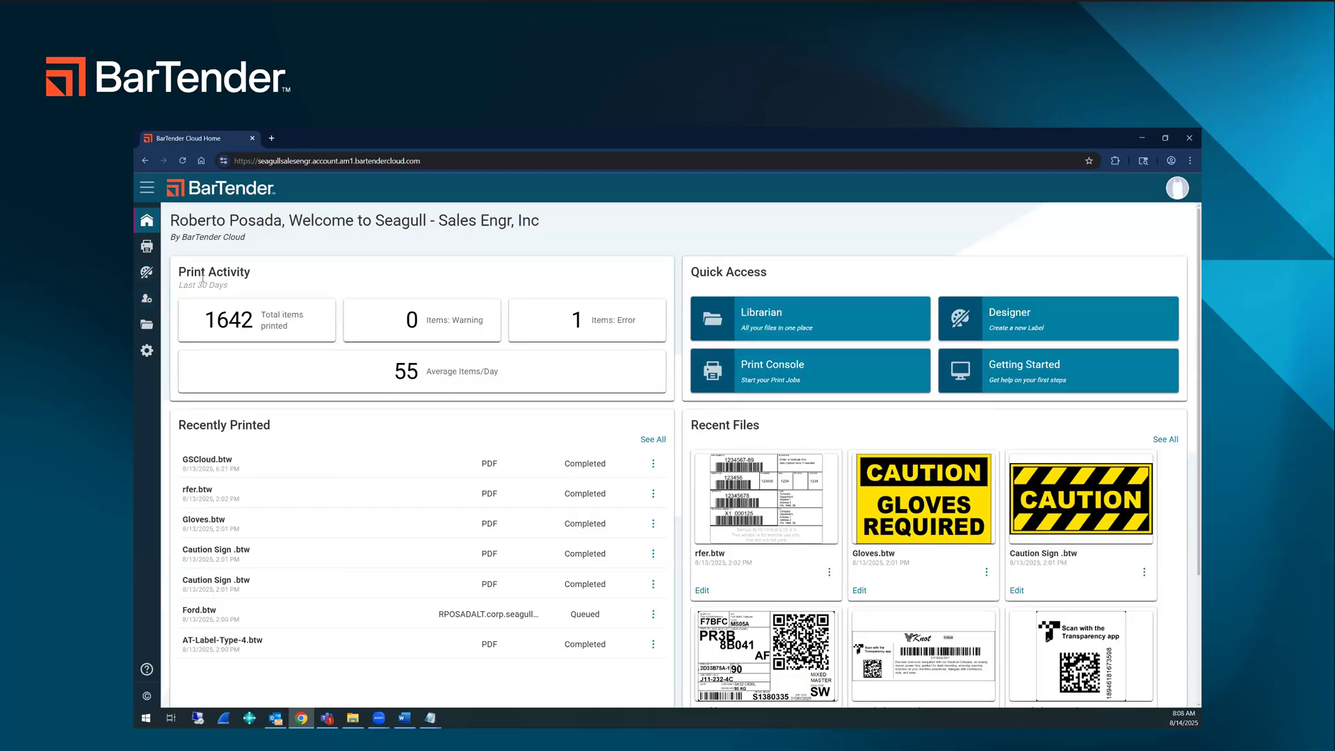
Step: View the Librarian's options for new items and the Print Console for the Main space
{"action": "left_click", "coordinate": [148, 325]}
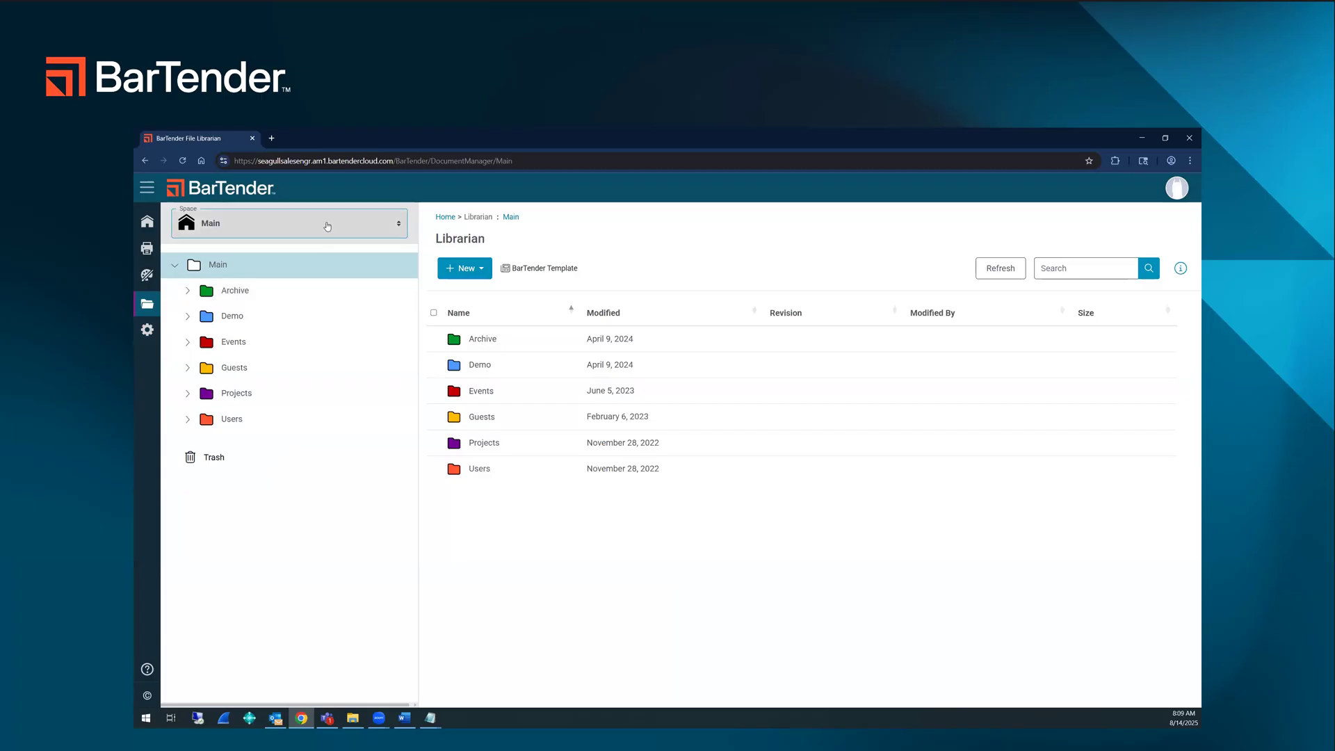
{"action": "left_click", "coordinate": [478, 271]}
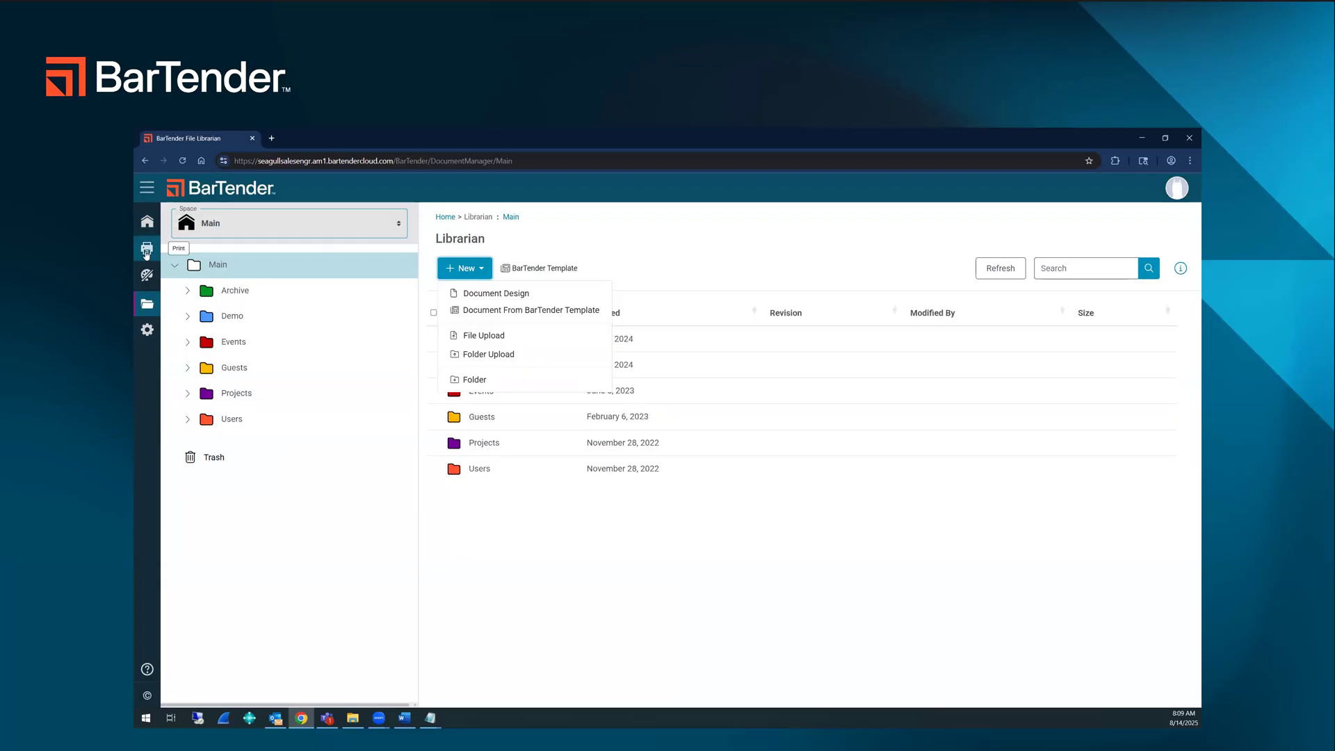
{"action": "left_click", "coordinate": [146, 251]}
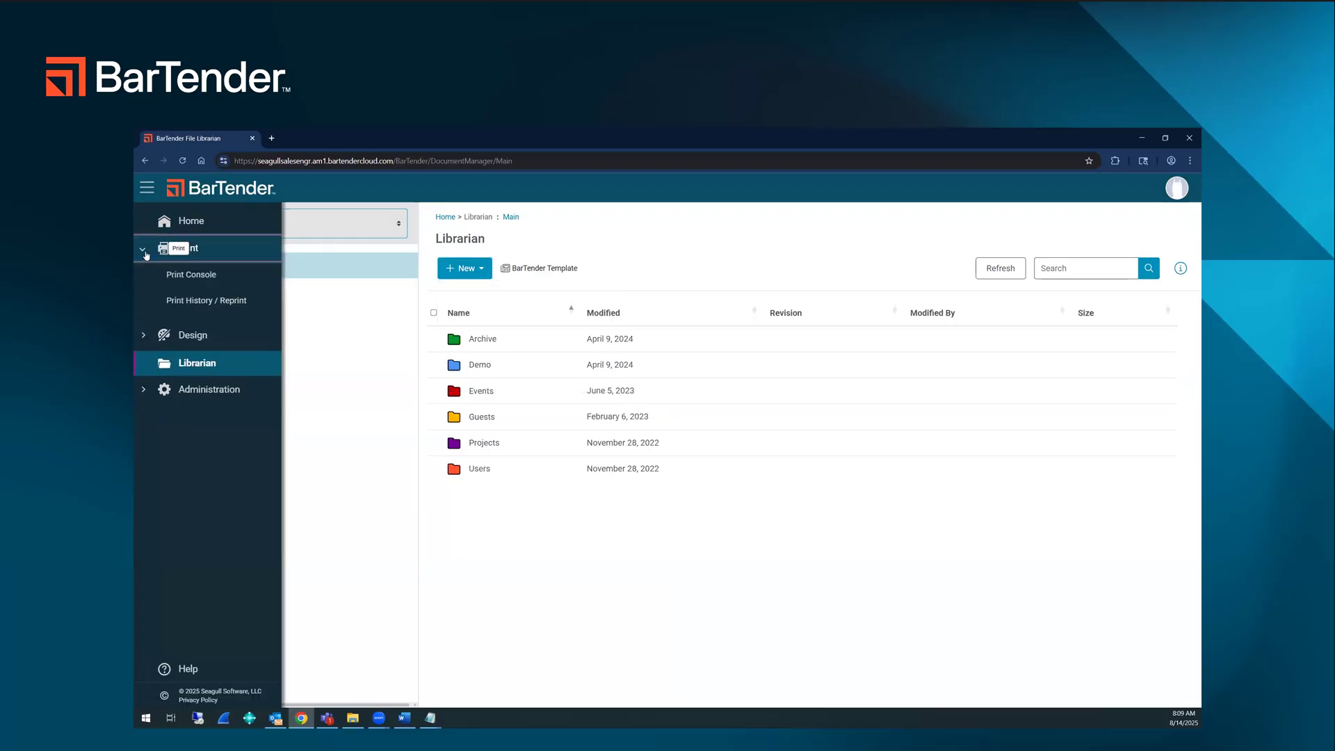
{"action": "left_click", "coordinate": [199, 272]}
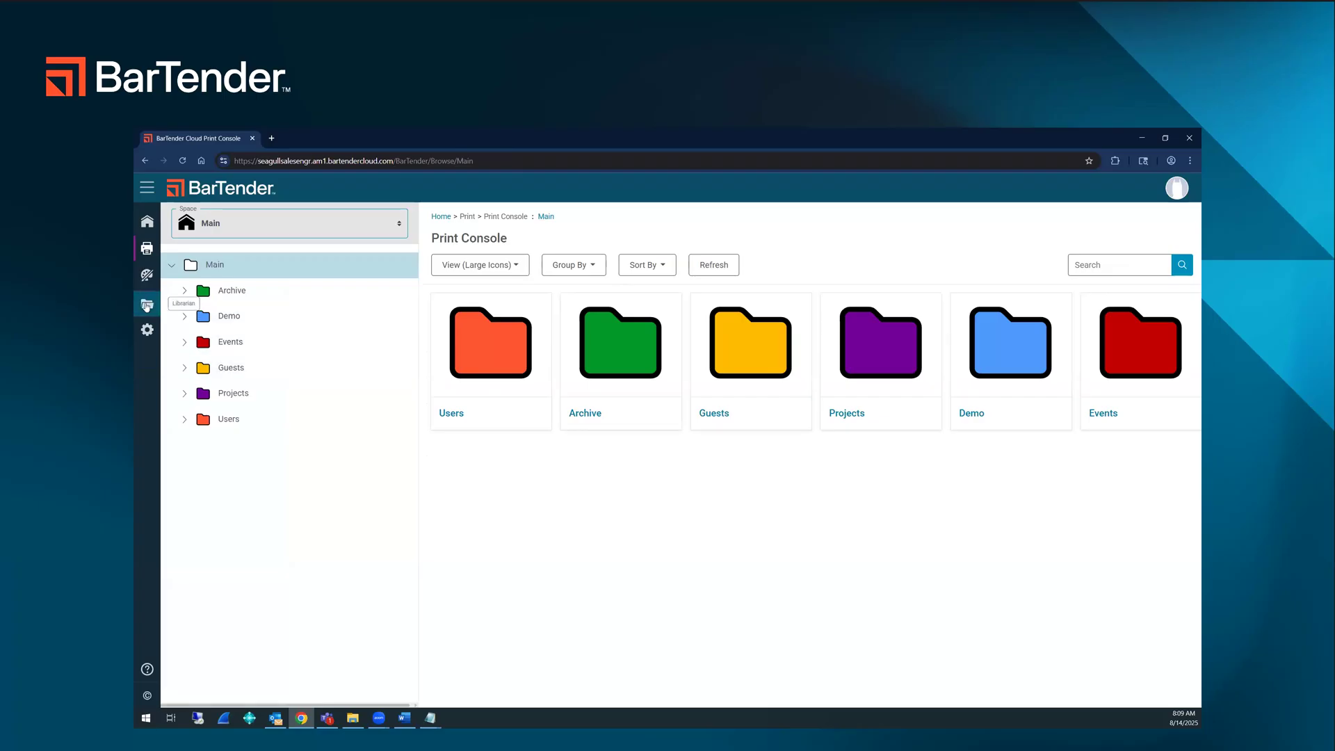
Step: Create a folder named "Getting started with Cloud" in the Librarian's Main space
{"action": "left_click", "coordinate": [147, 304]}
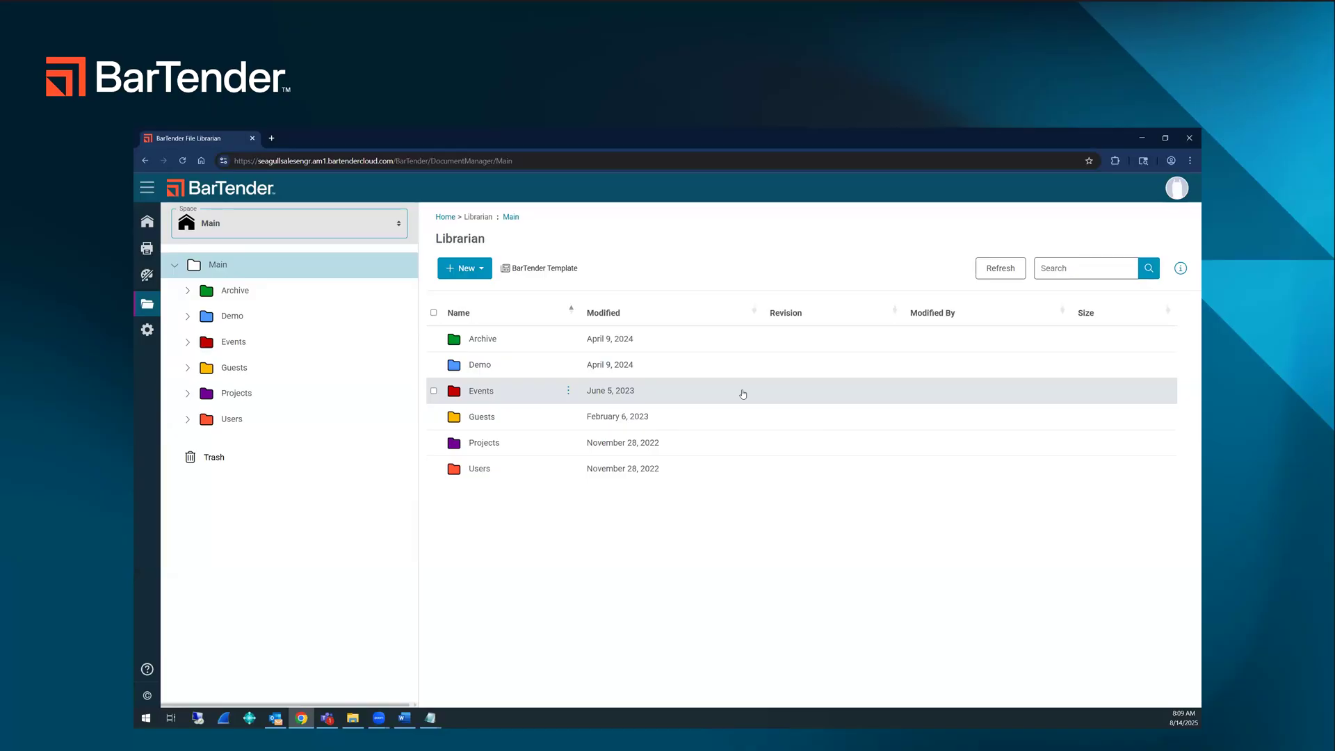
{"action": "left_click", "coordinate": [466, 267]}
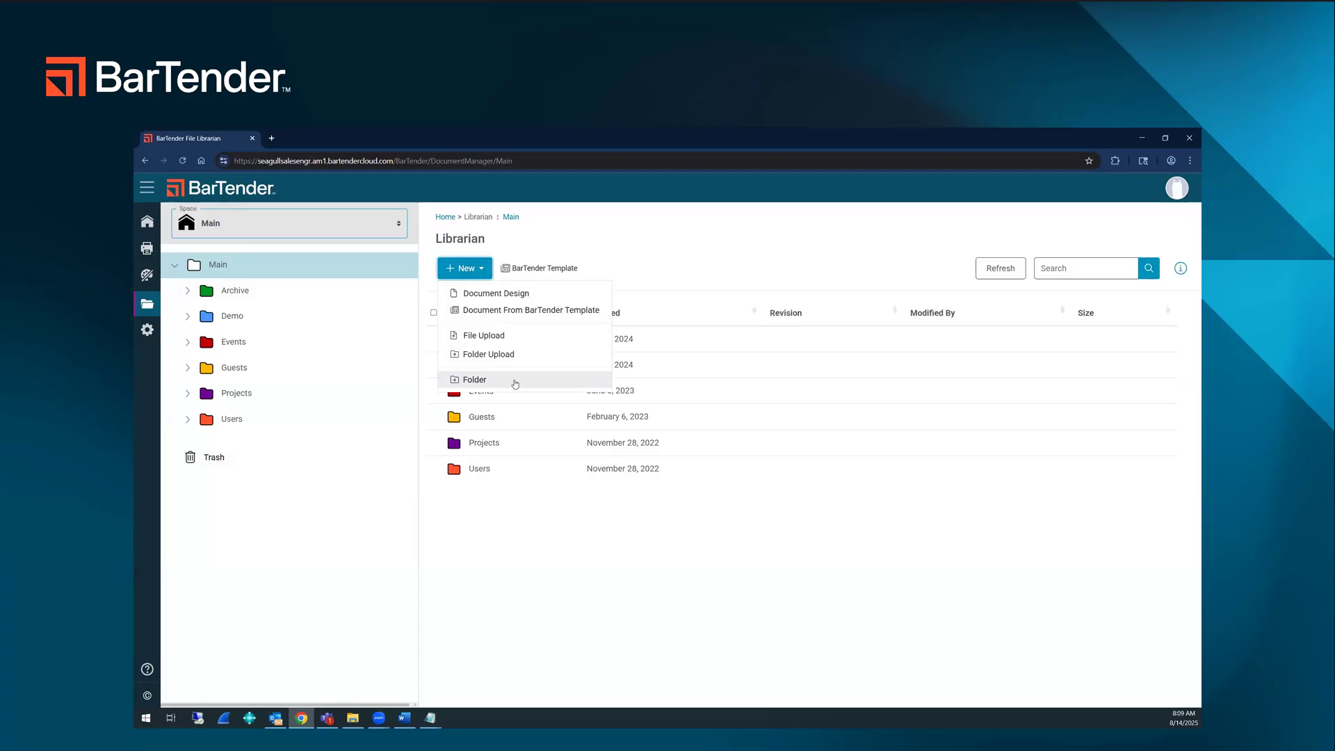
{"action": "left_click", "coordinate": [474, 380]}
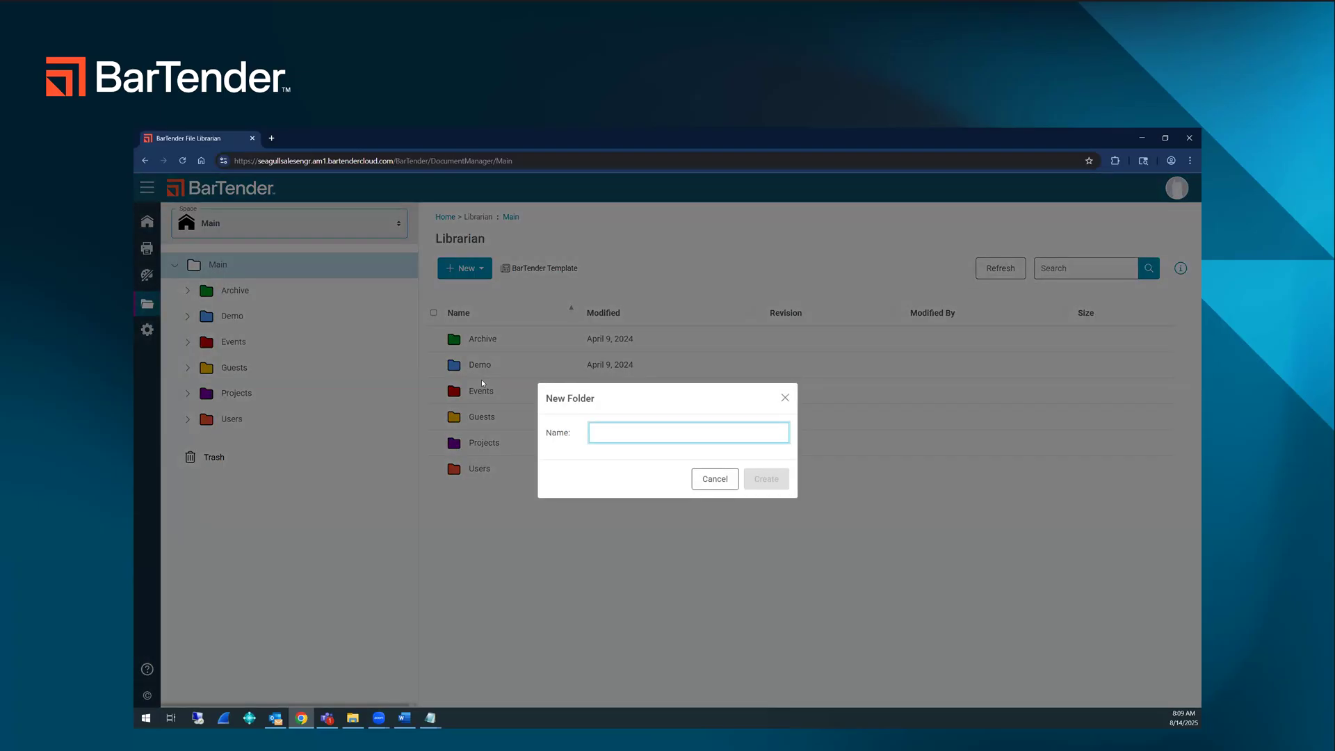
{"action": "type", "text": "Getting "}
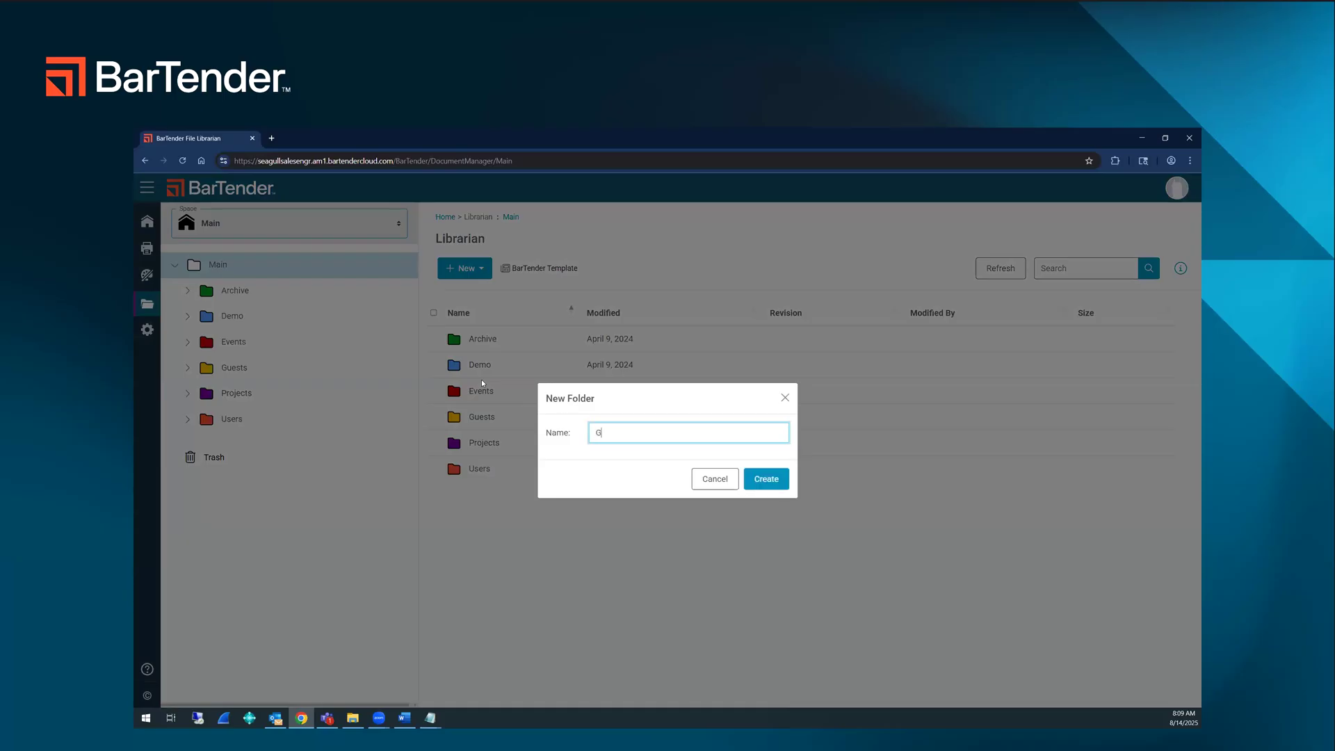
{"action": "type", "text": "started with Cloud"}
{"action": "left_click", "coordinate": [779, 483]}
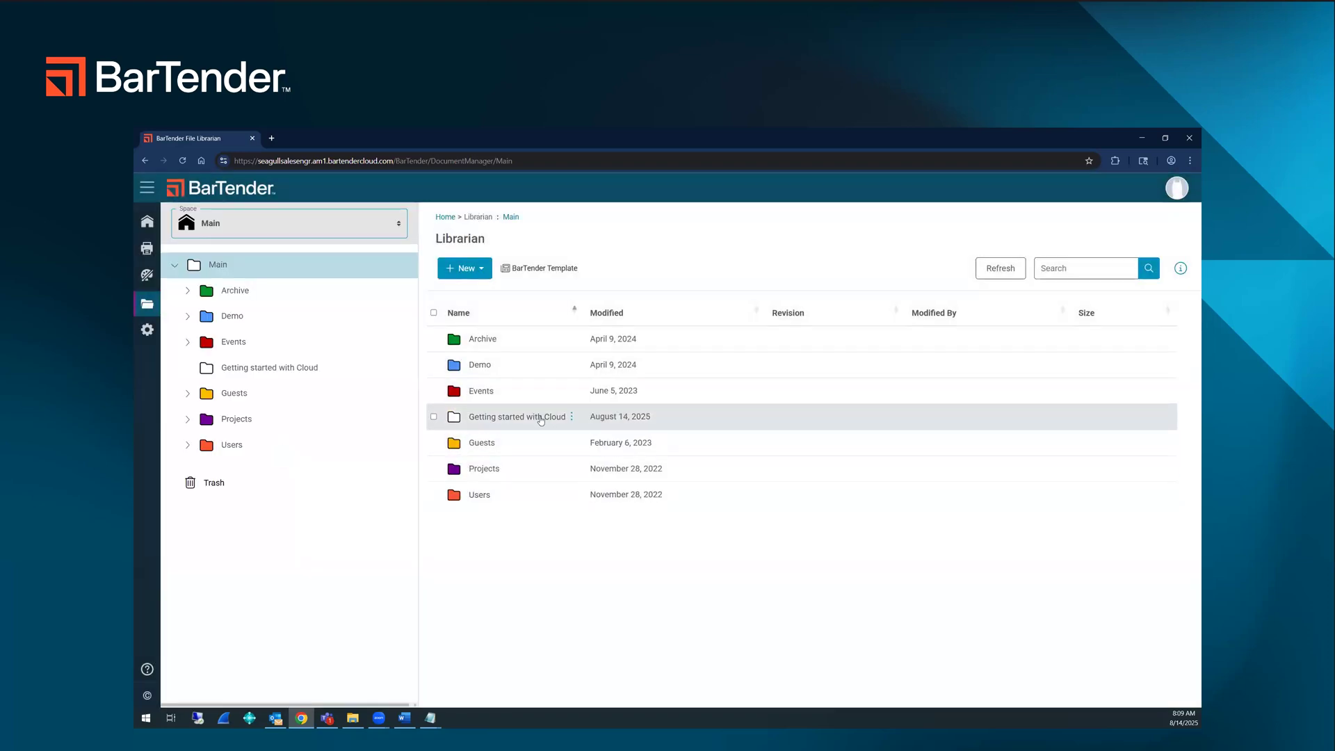
Step: Switch the Getting started with Cloud folder to Custom permissions and remove the All Users entry
{"action": "left_click", "coordinate": [509, 420]}
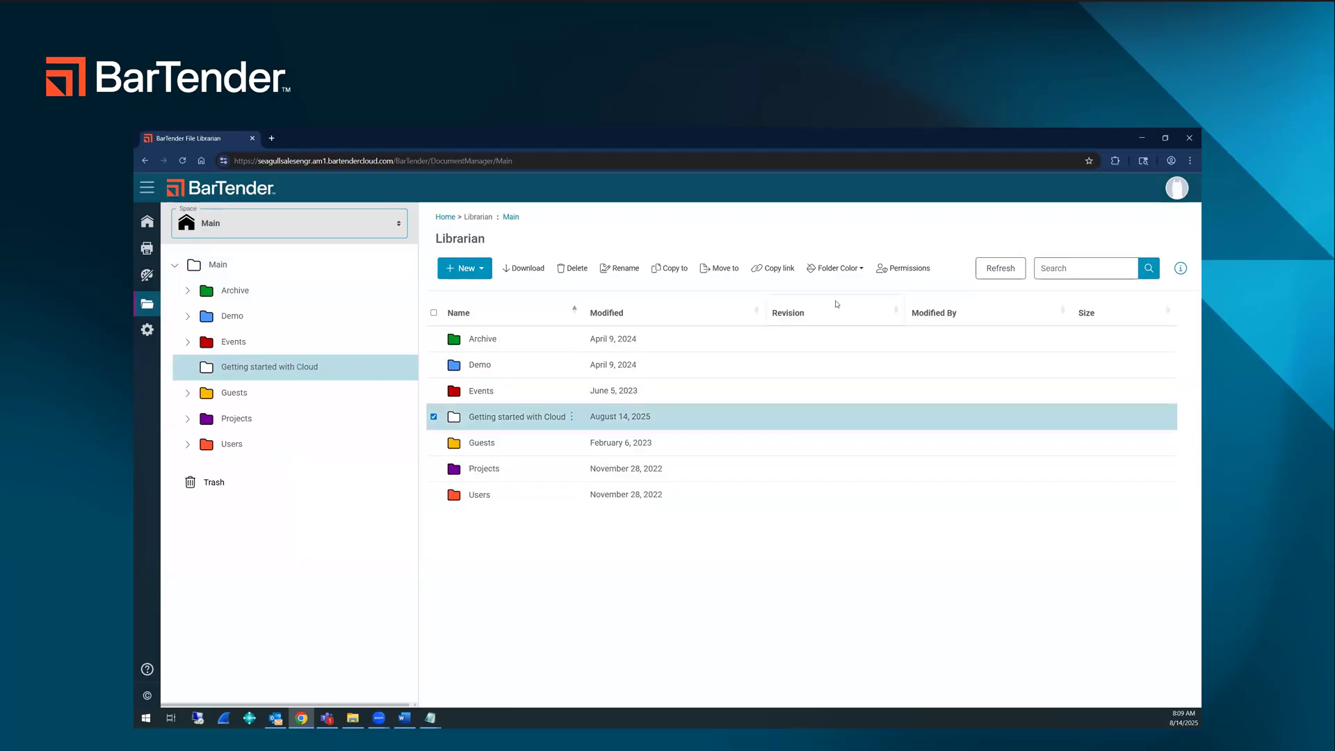
{"action": "left_click", "coordinate": [898, 266]}
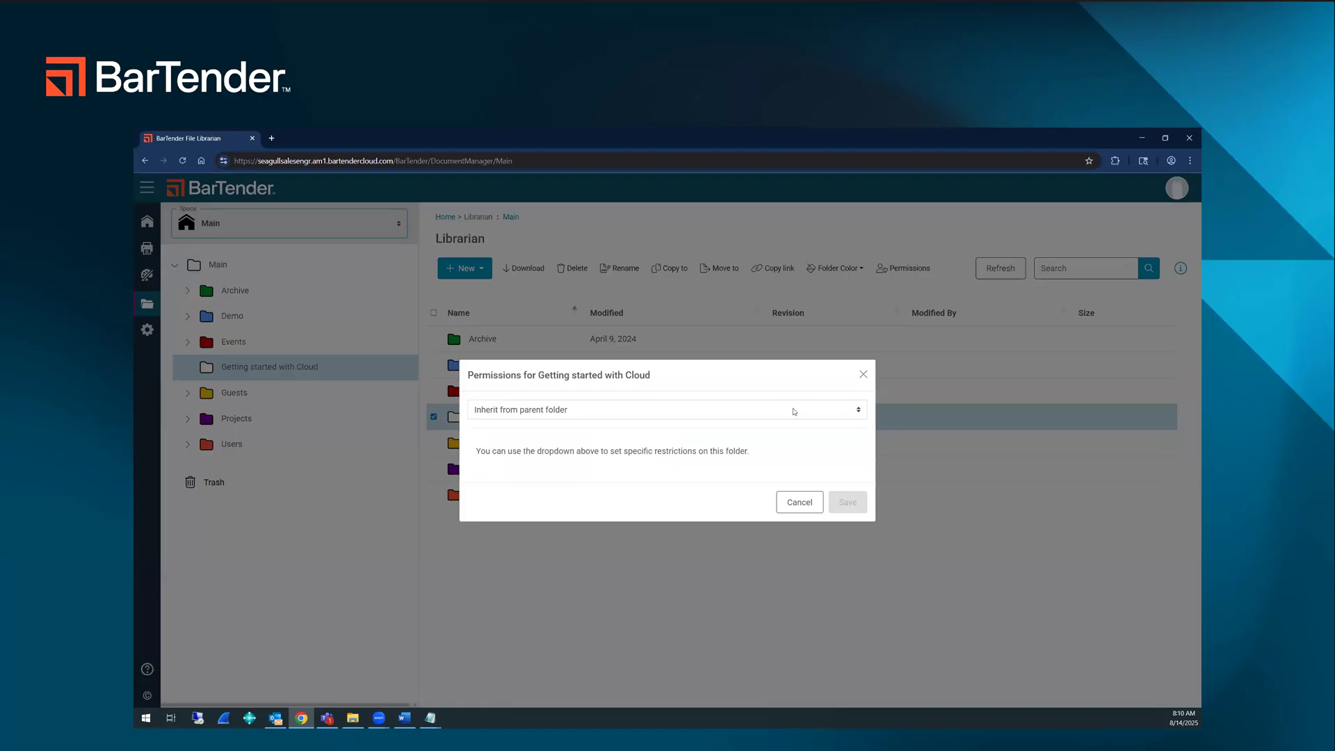
{"action": "left_click", "coordinate": [507, 456]}
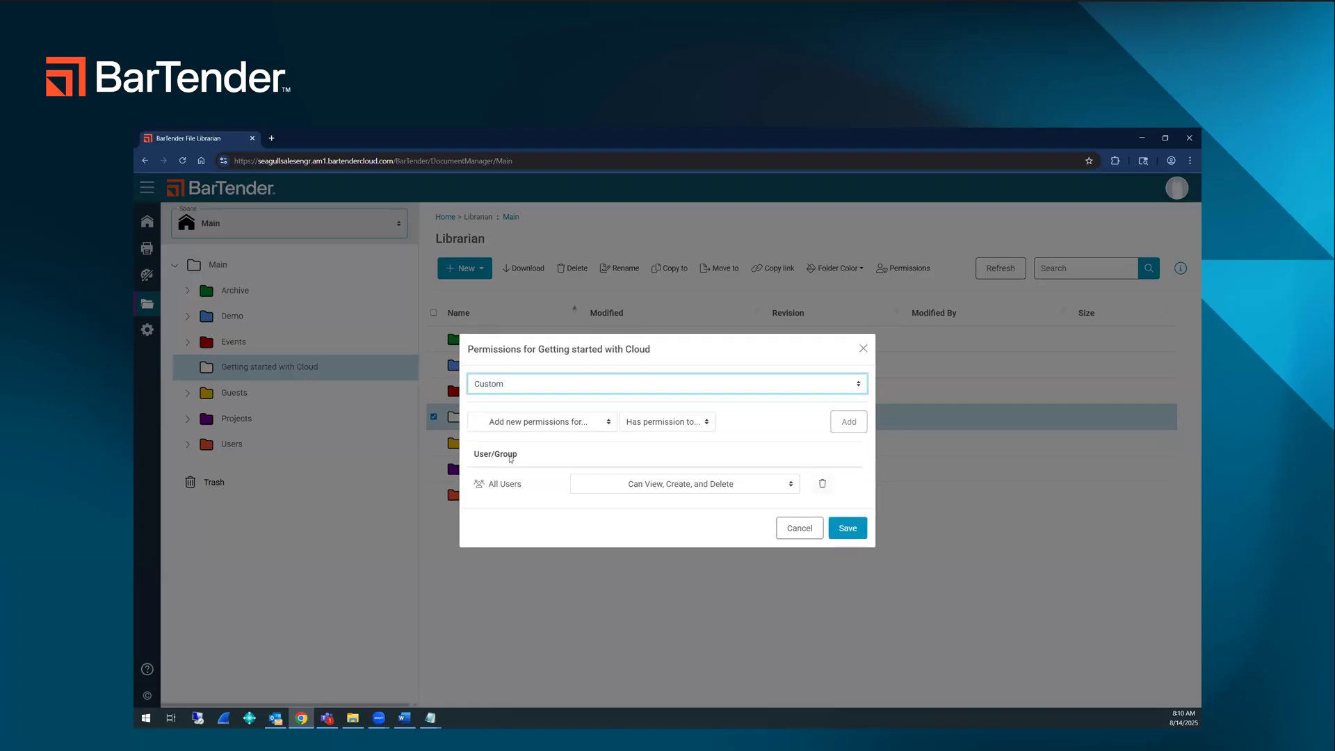
{"action": "left_click", "coordinate": [822, 484]}
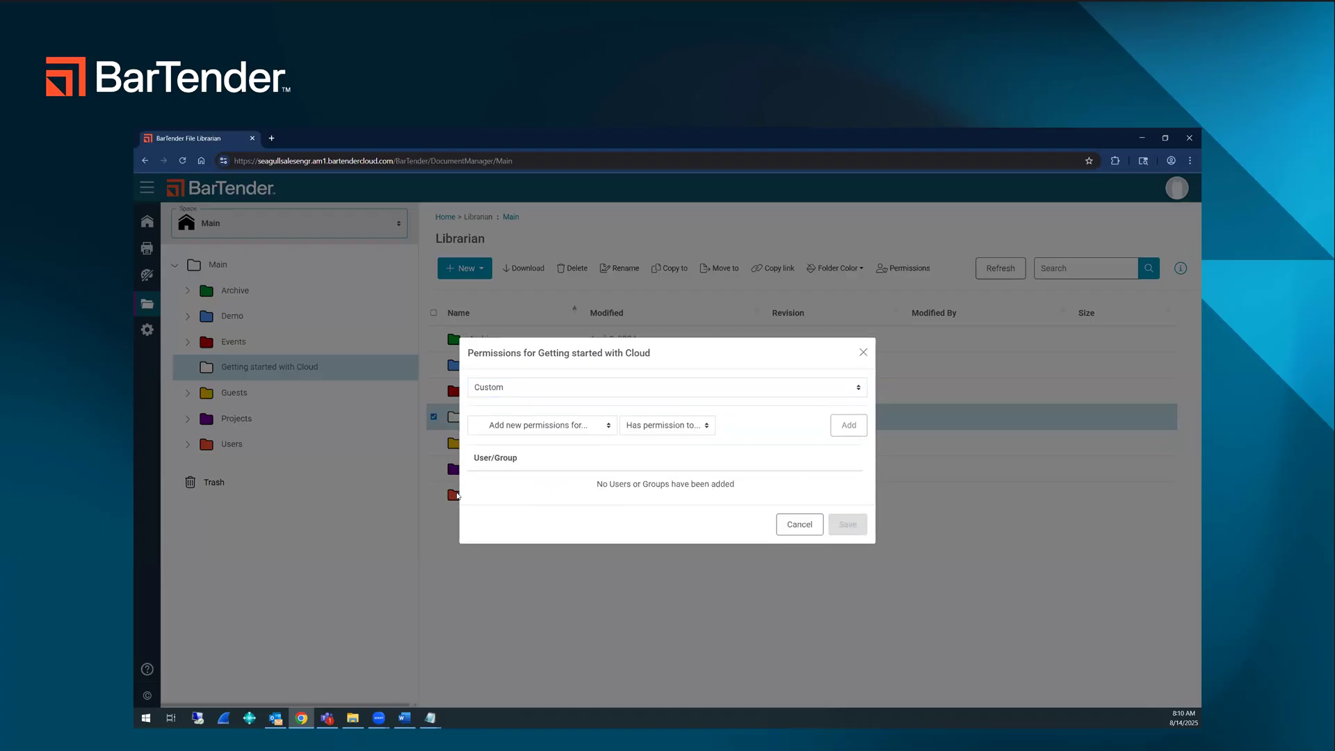
Step: Grant the SEAG Members group permission to view, create and delete in the folder, and save the permissions
{"action": "left_click", "coordinate": [556, 425]}
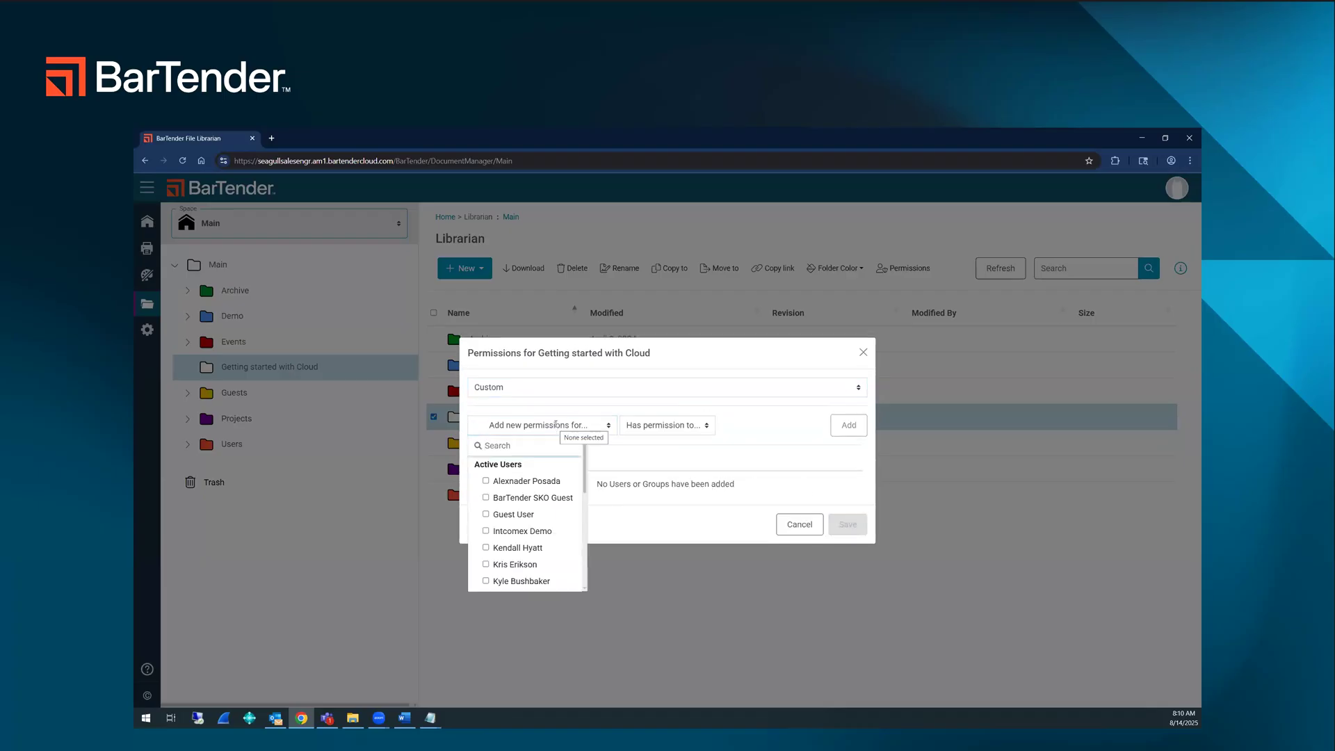
{"action": "scroll", "coordinate": [529, 487], "scroll_direction": "down", "scroll_amount": 5}
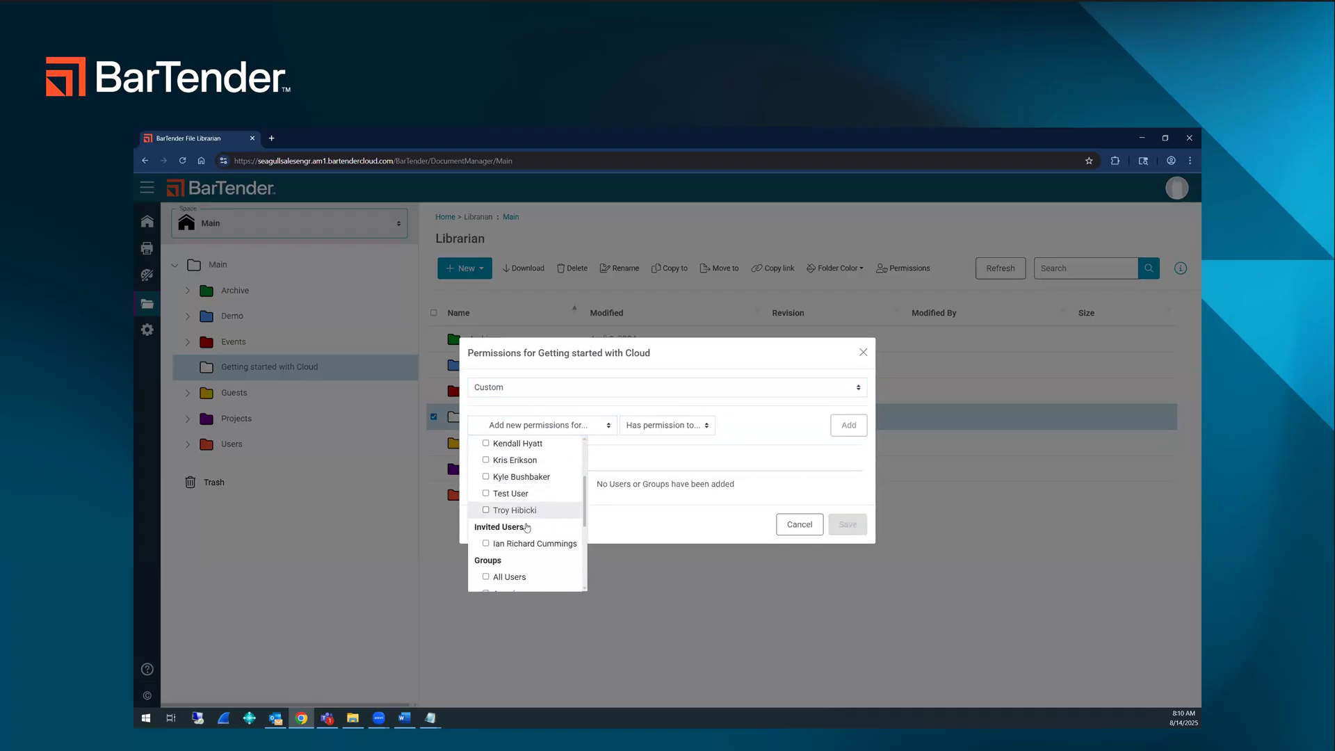
{"action": "scroll", "coordinate": [528, 494], "scroll_direction": "up", "scroll_amount": 1}
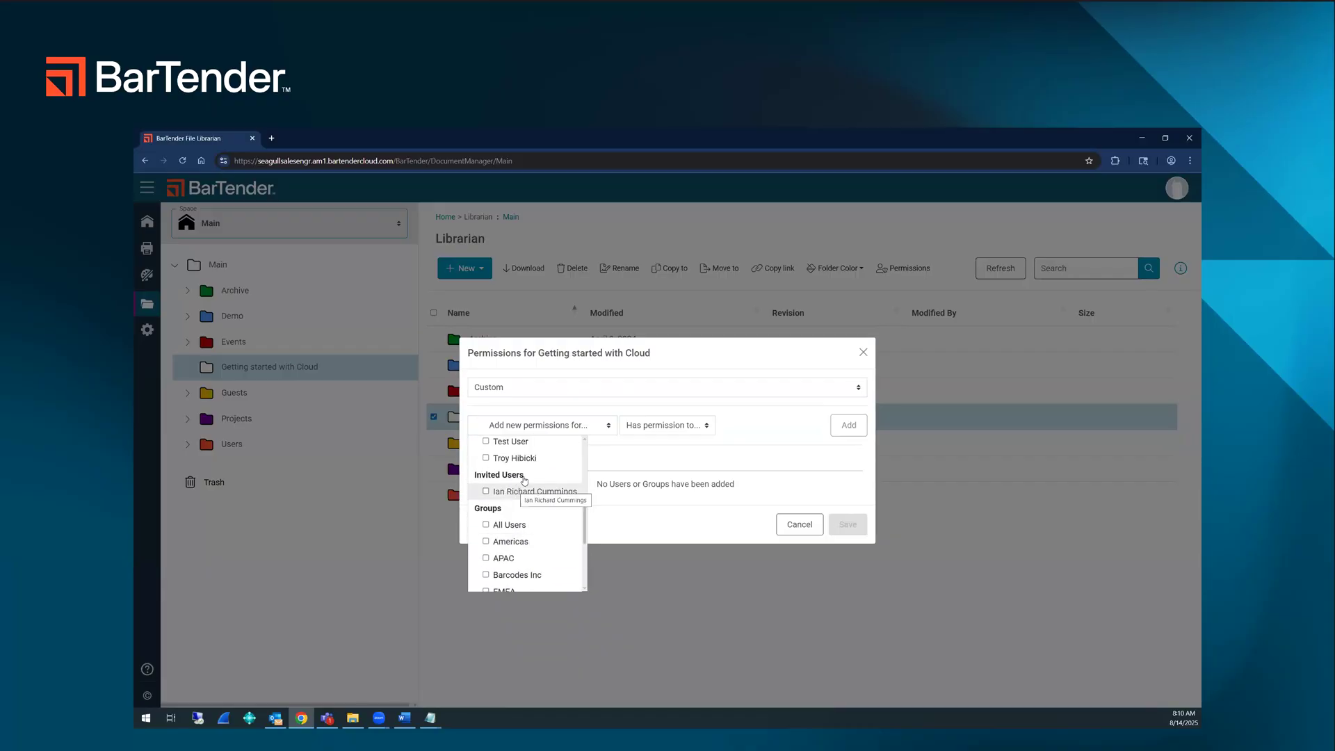
{"action": "scroll", "coordinate": [533, 489], "scroll_direction": "down", "scroll_amount": 4}
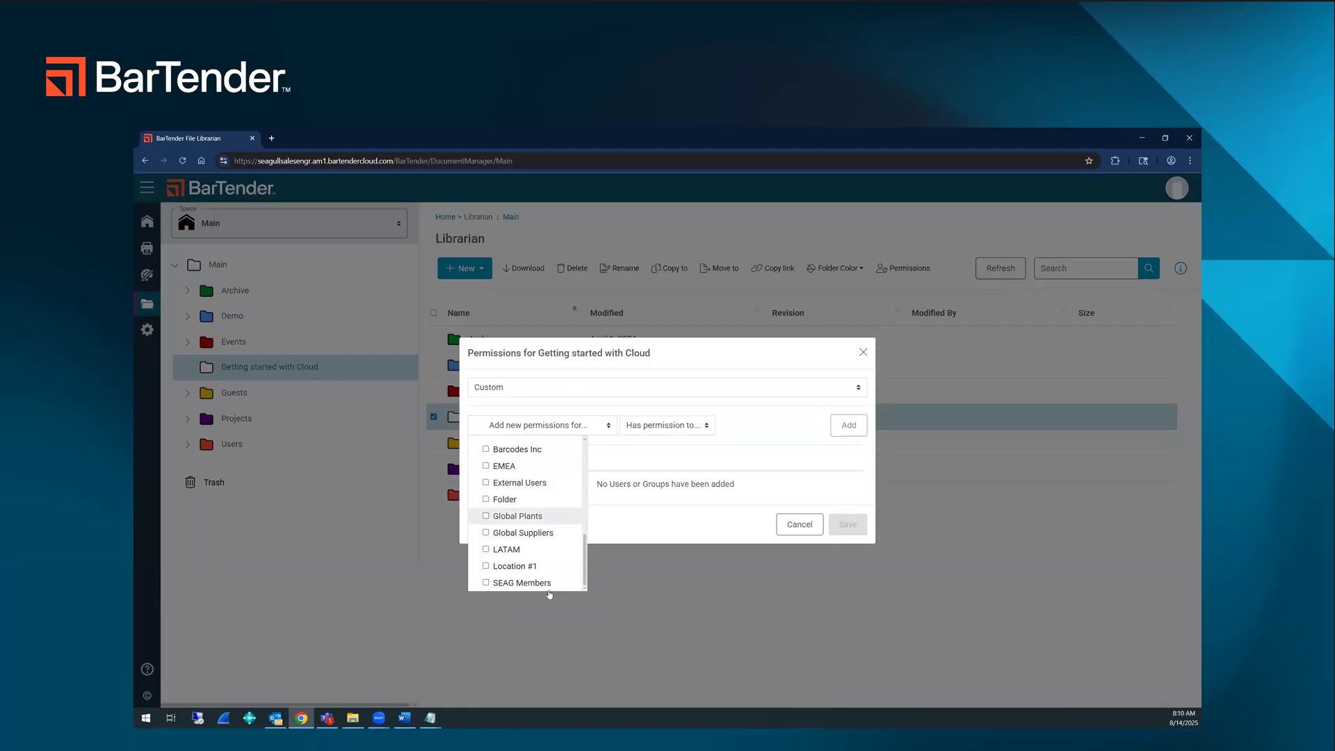
{"action": "left_click", "coordinate": [505, 585]}
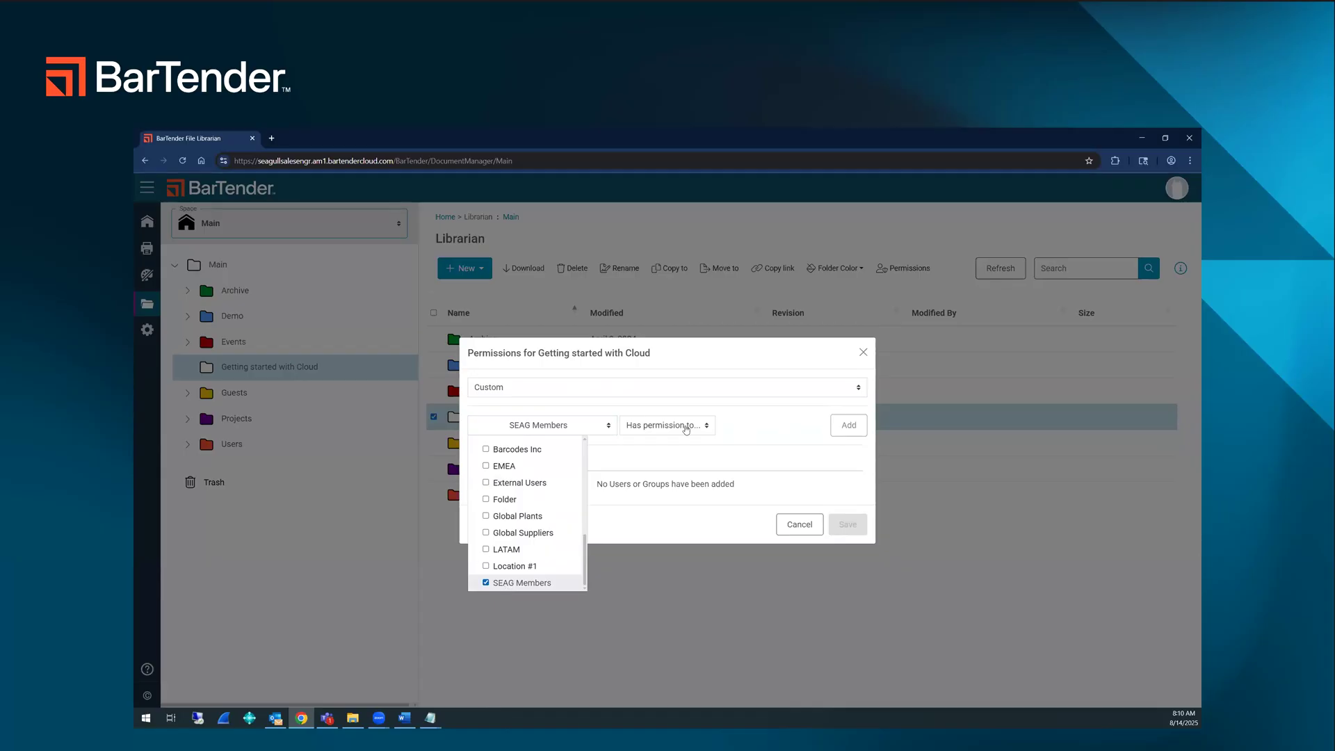
{"action": "left_click", "coordinate": [683, 426]}
{"action": "left_click", "coordinate": [646, 445]}
{"action": "left_click", "coordinate": [646, 461]}
{"action": "left_click", "coordinate": [647, 477]}
{"action": "left_click", "coordinate": [849, 424]}
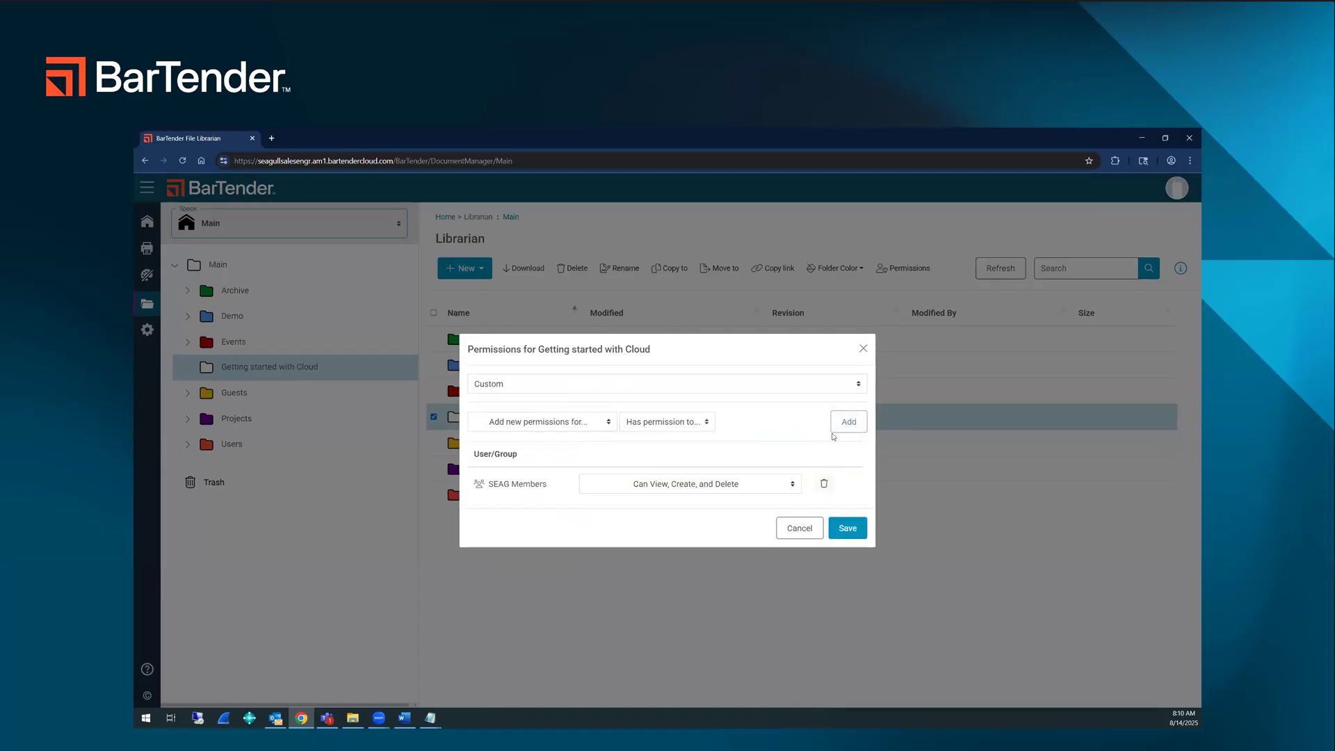
{"action": "left_click", "coordinate": [836, 526]}
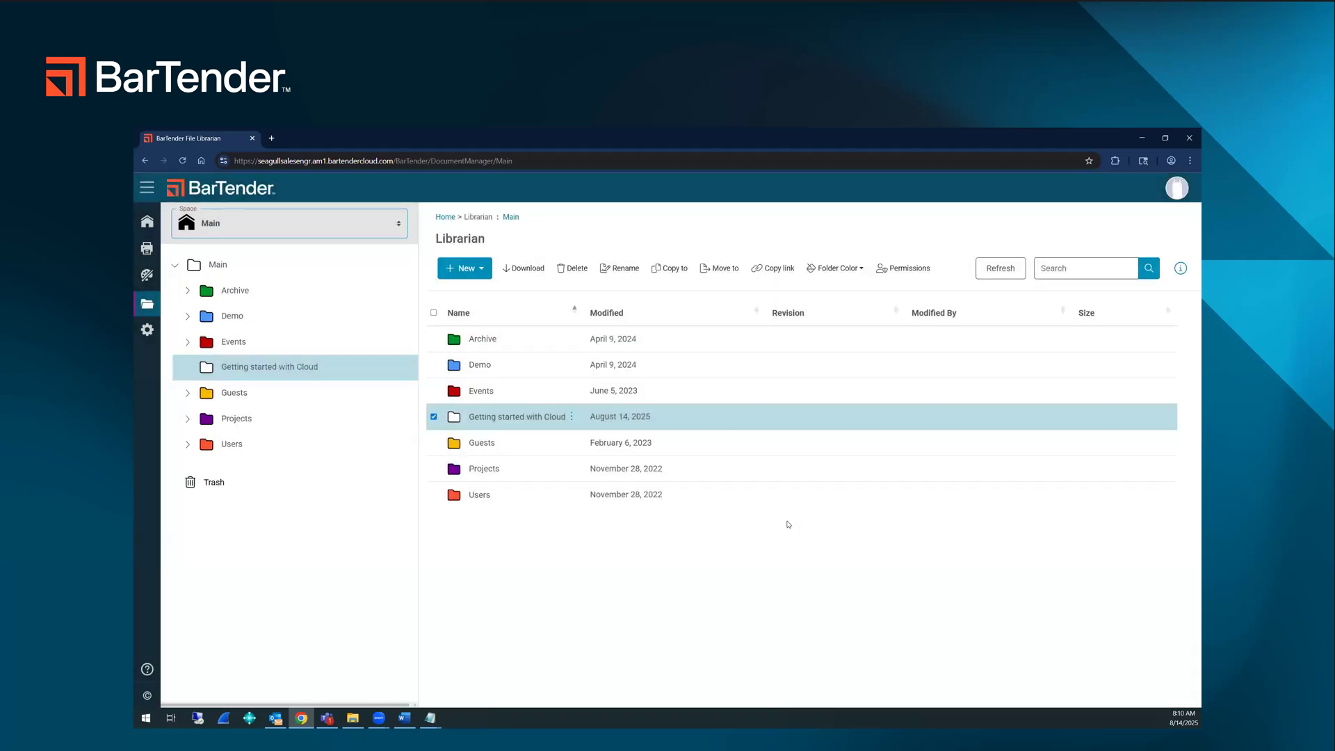
Step: Change the Getting started with Cloud folder's color to green
{"action": "left_click", "coordinate": [837, 268]}
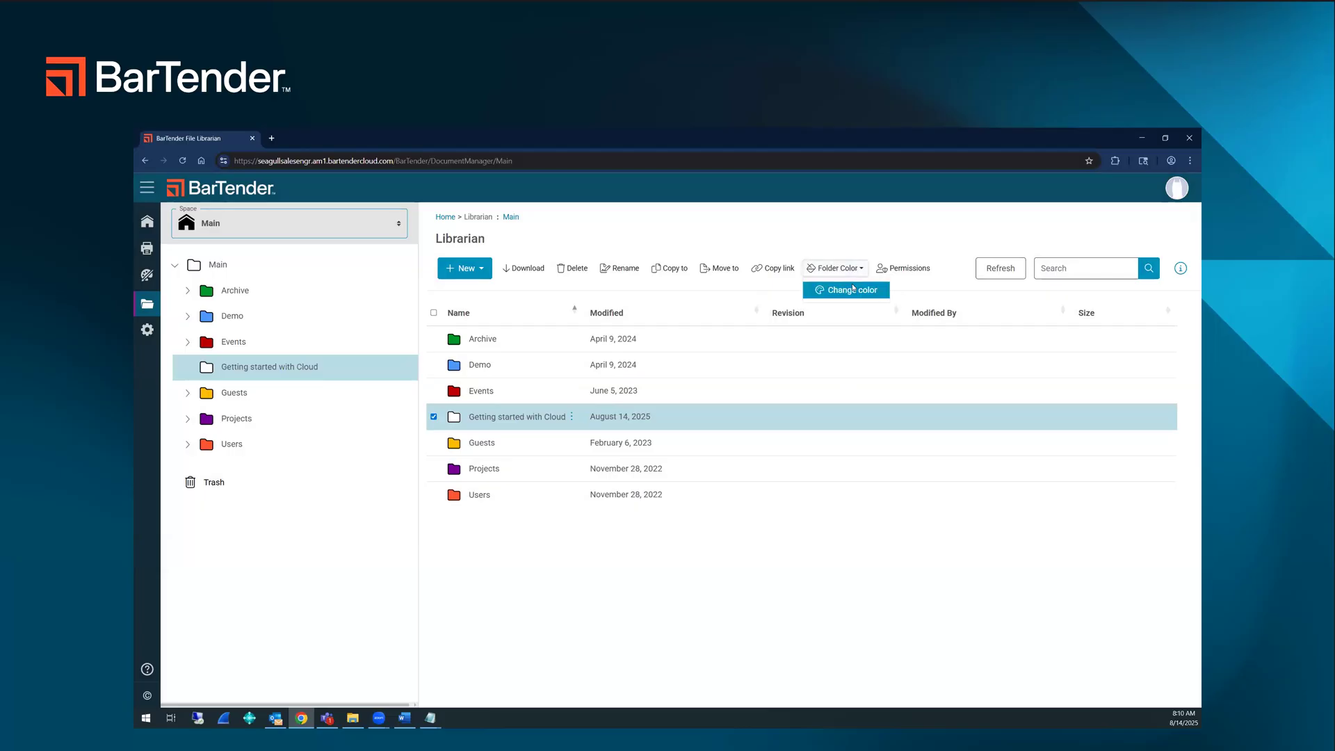
{"action": "left_click", "coordinate": [854, 288]}
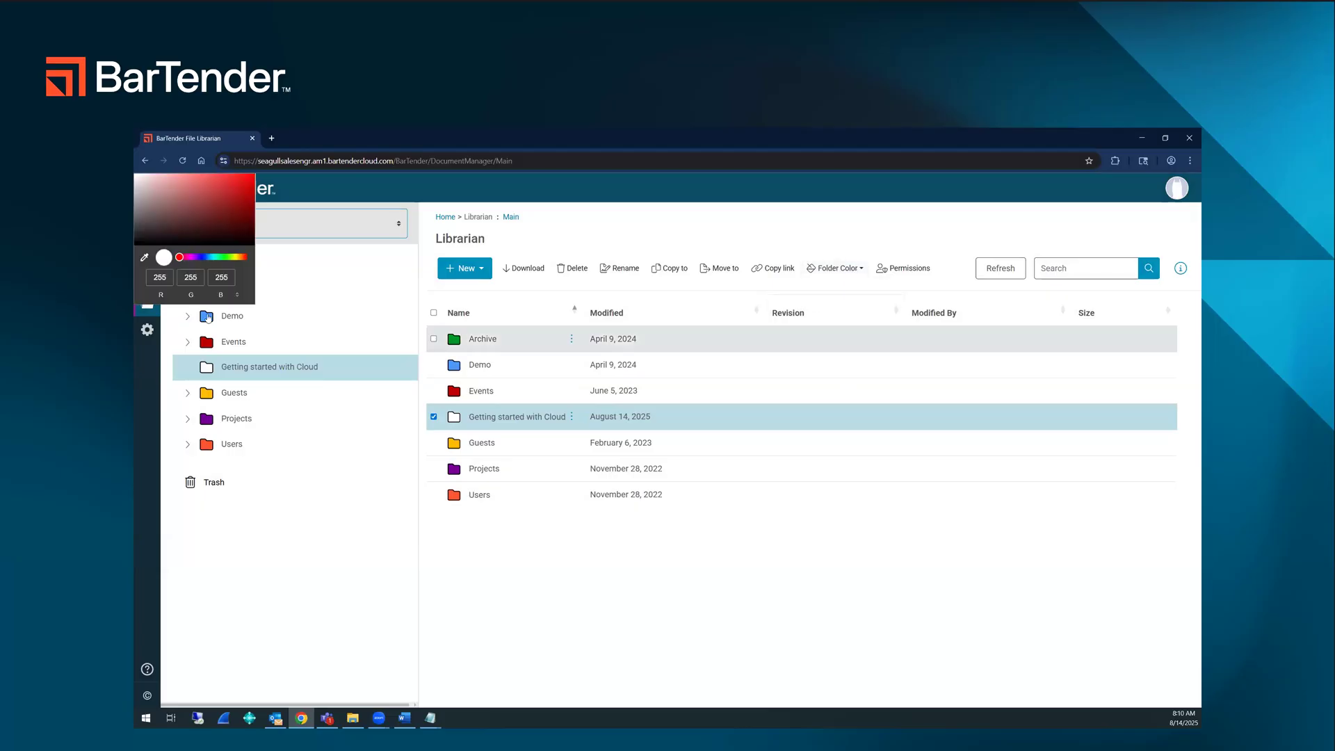
{"action": "left_click", "coordinate": [226, 259]}
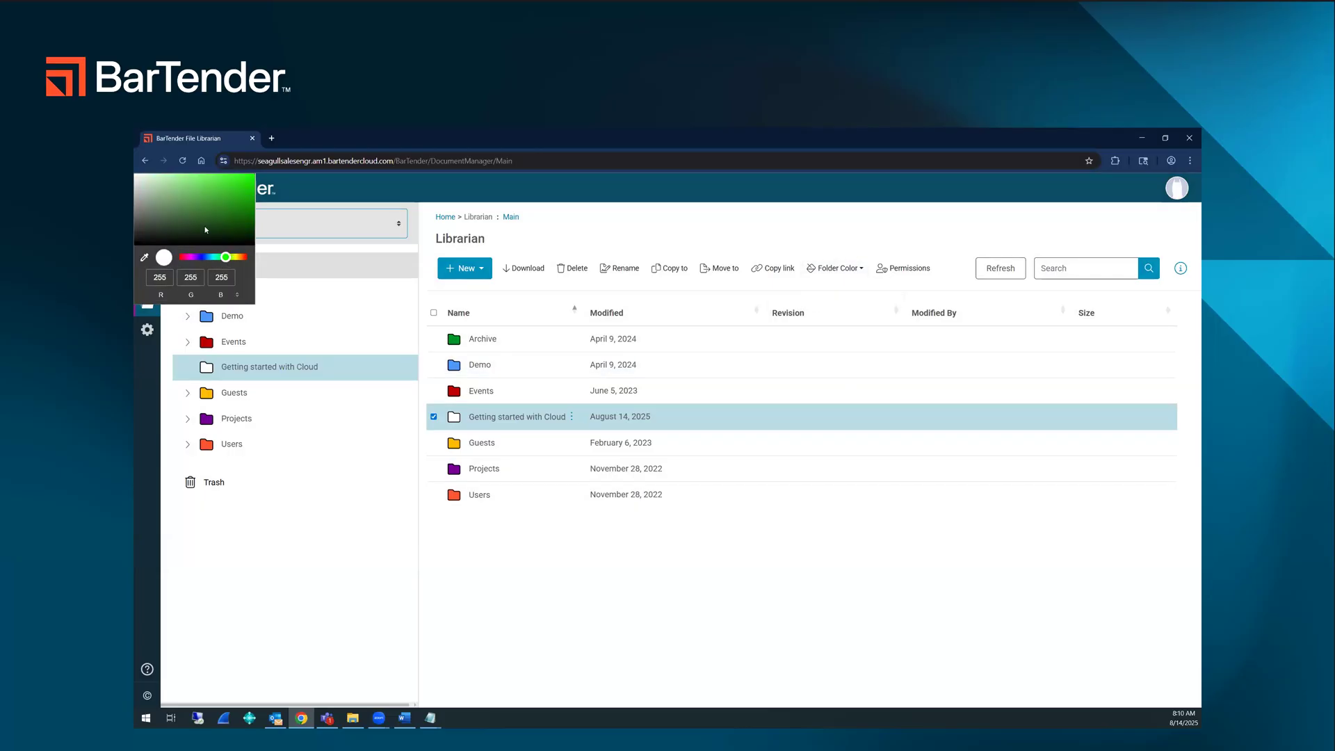
{"action": "left_click", "coordinate": [232, 199]}
{"action": "left_click", "coordinate": [680, 560]}
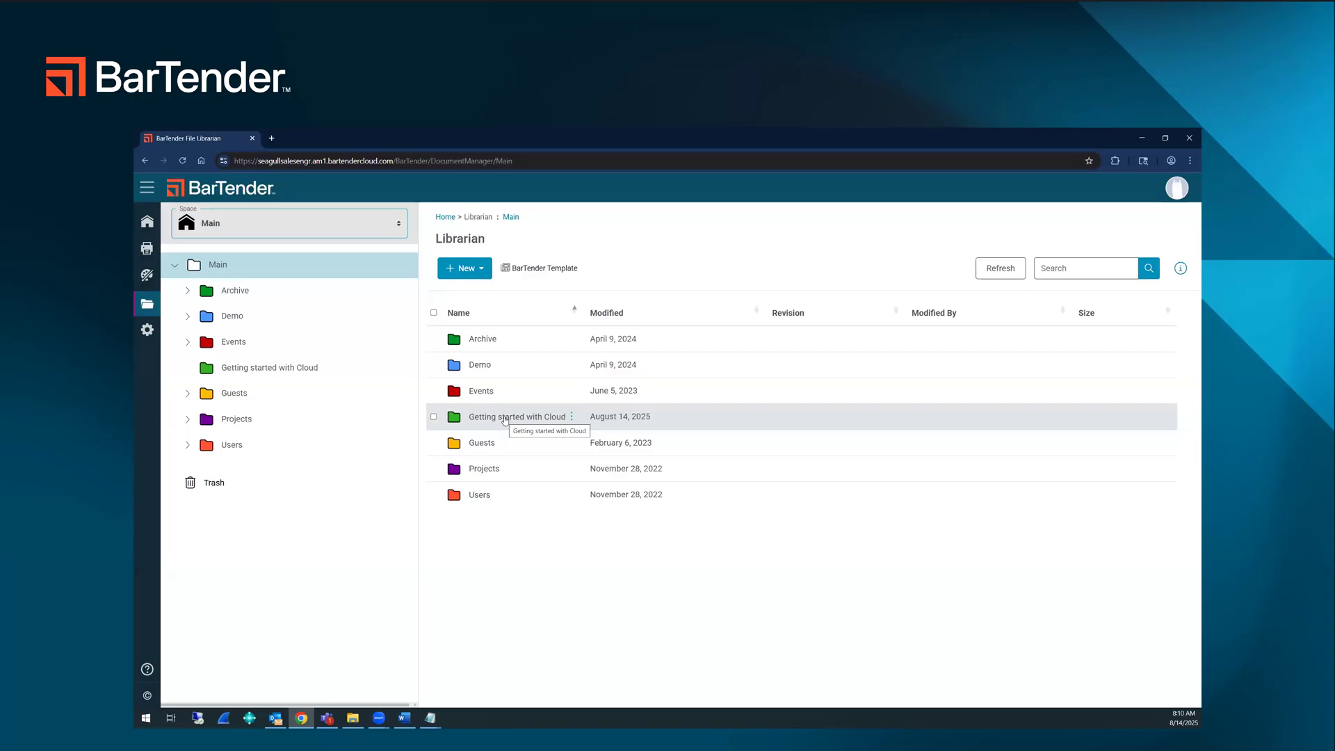
Step: Upload the Getting Started Assets workbook and the Logo image into the Getting started with Cloud folder
{"action": "double_click", "coordinate": [505, 418]}
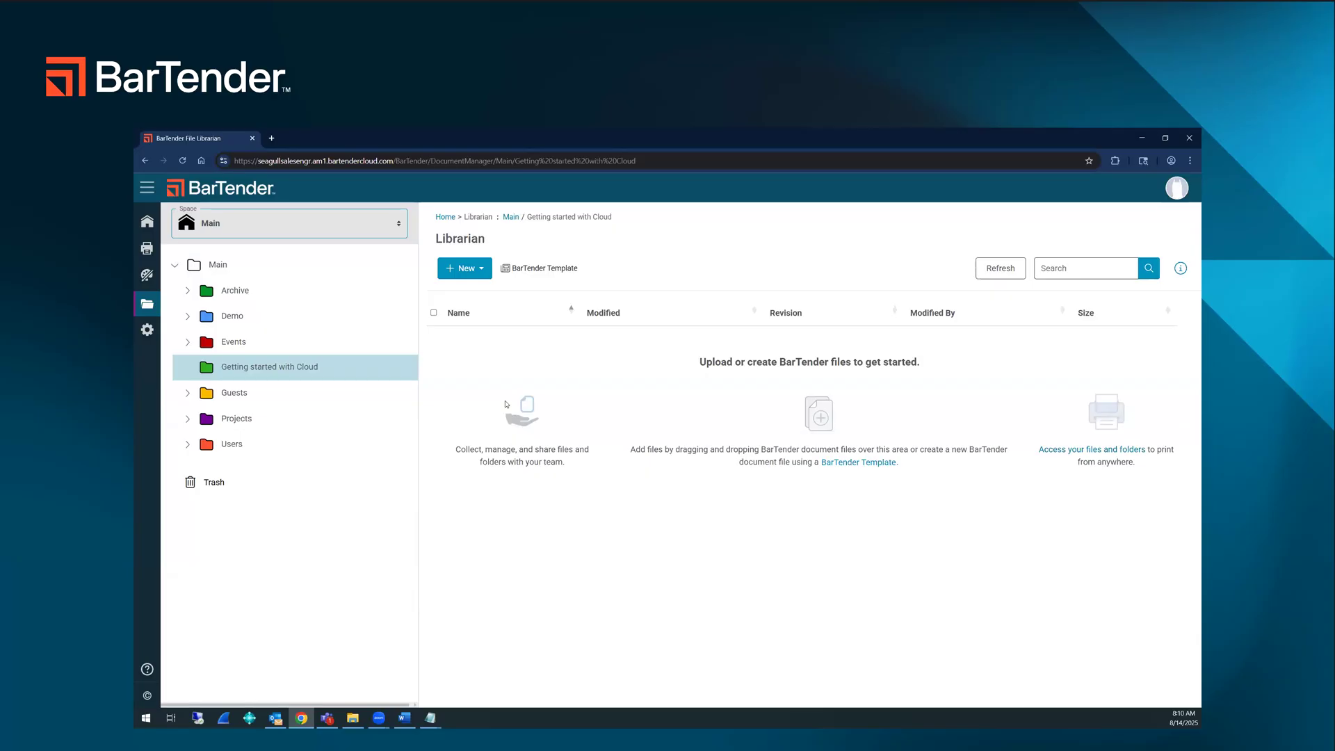
{"action": "left_click", "coordinate": [464, 268]}
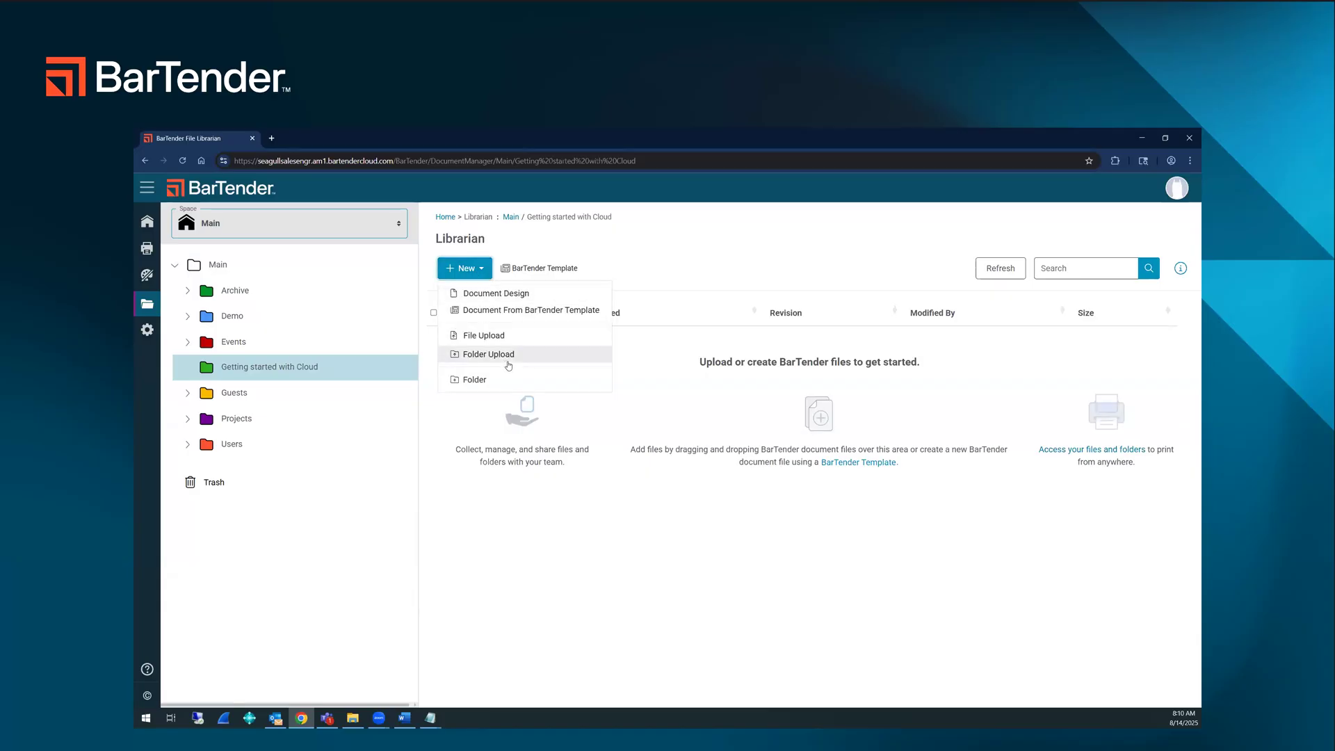
{"action": "left_click", "coordinate": [520, 336]}
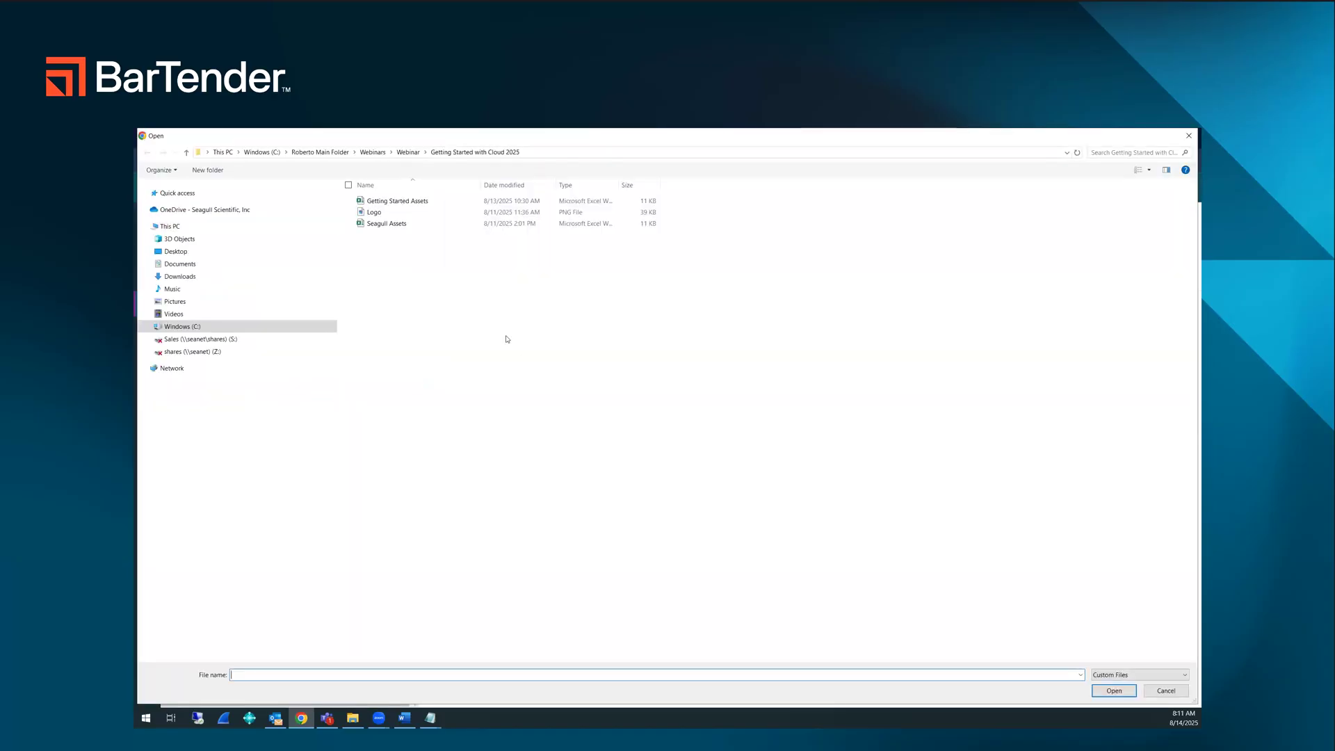
{"action": "left_click", "coordinate": [429, 202]}
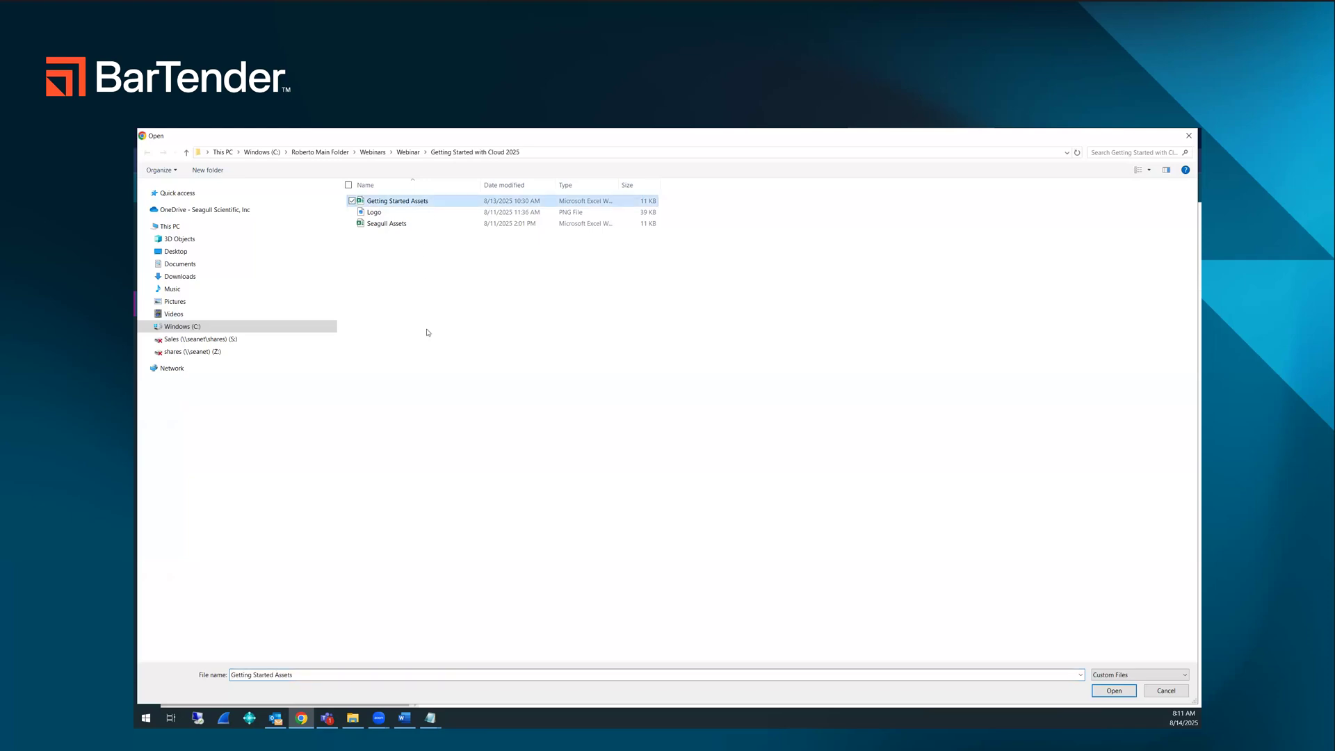
{"action": "left_click", "coordinate": [378, 214], "text": "ctrl"}
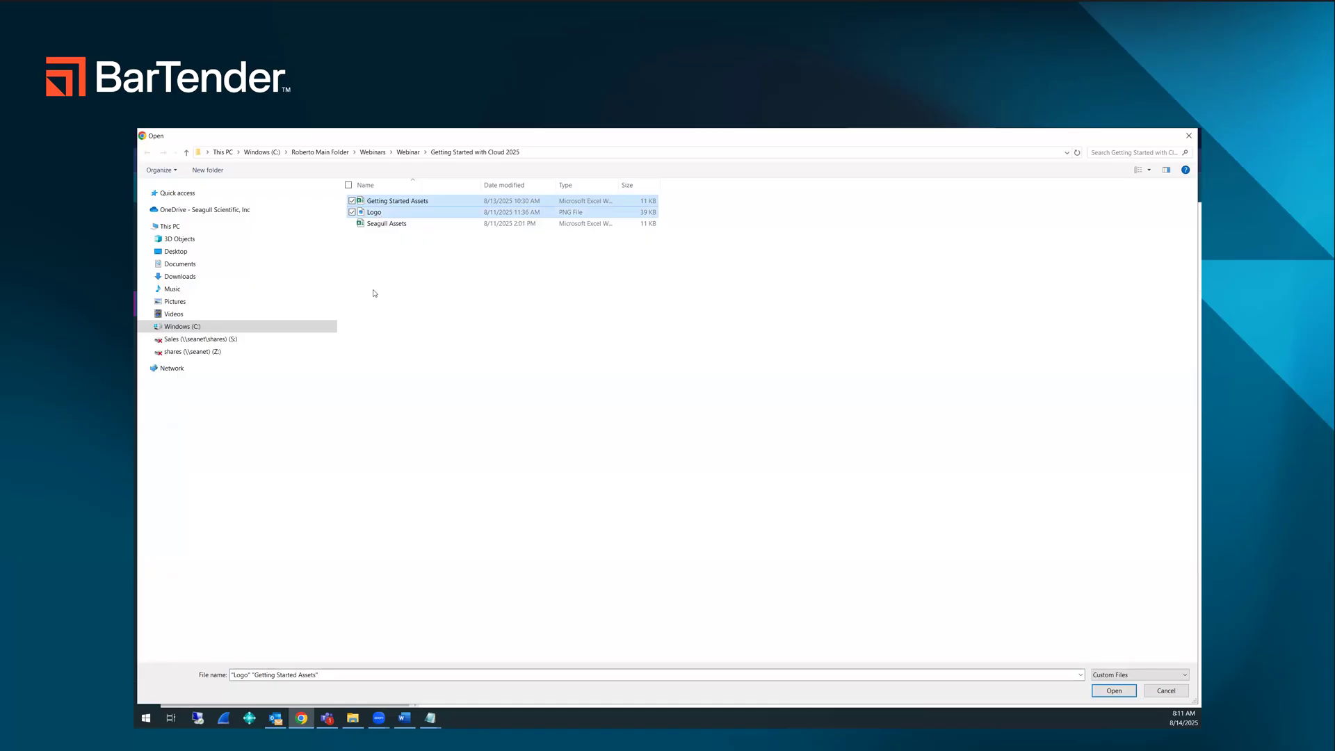
{"action": "left_click", "coordinate": [1112, 691]}
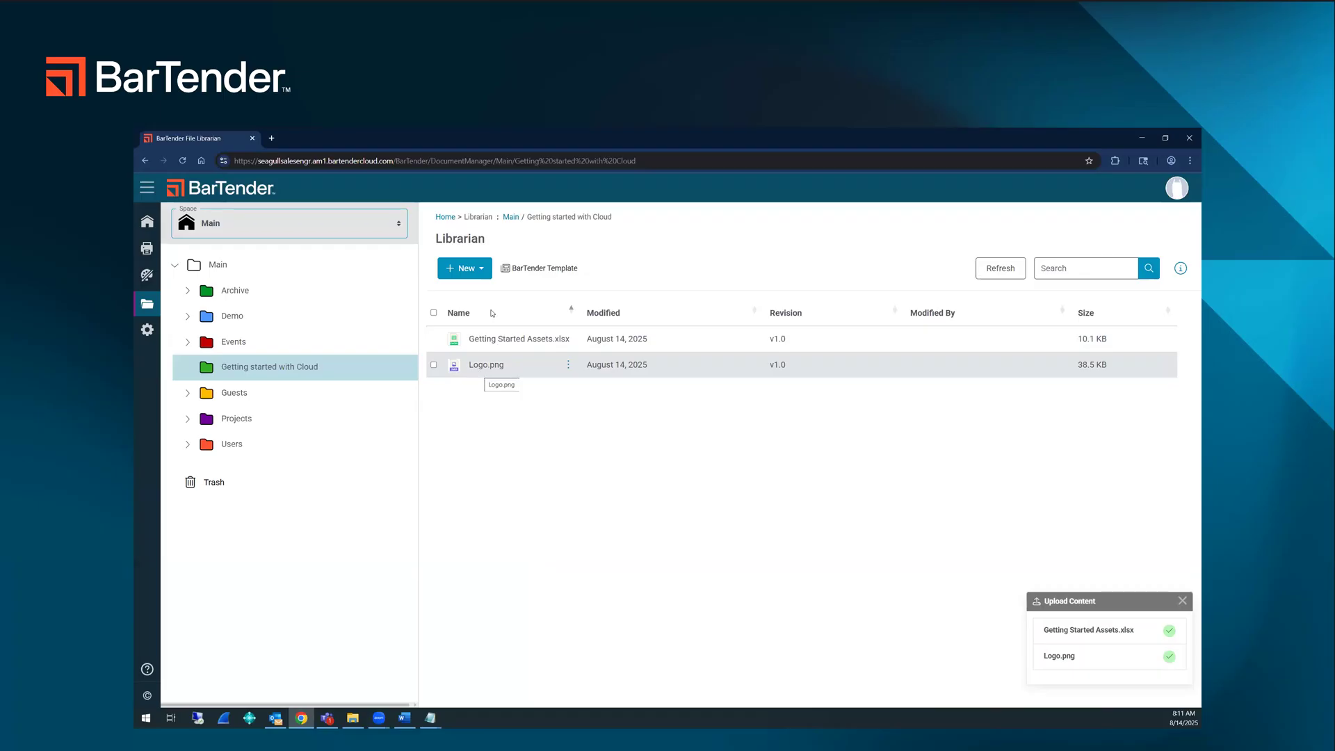
Step: Browse the first page of the BarTender template gallery, then return to the Getting started with Cloud folder in the Librarian
{"action": "left_click", "coordinate": [533, 269]}
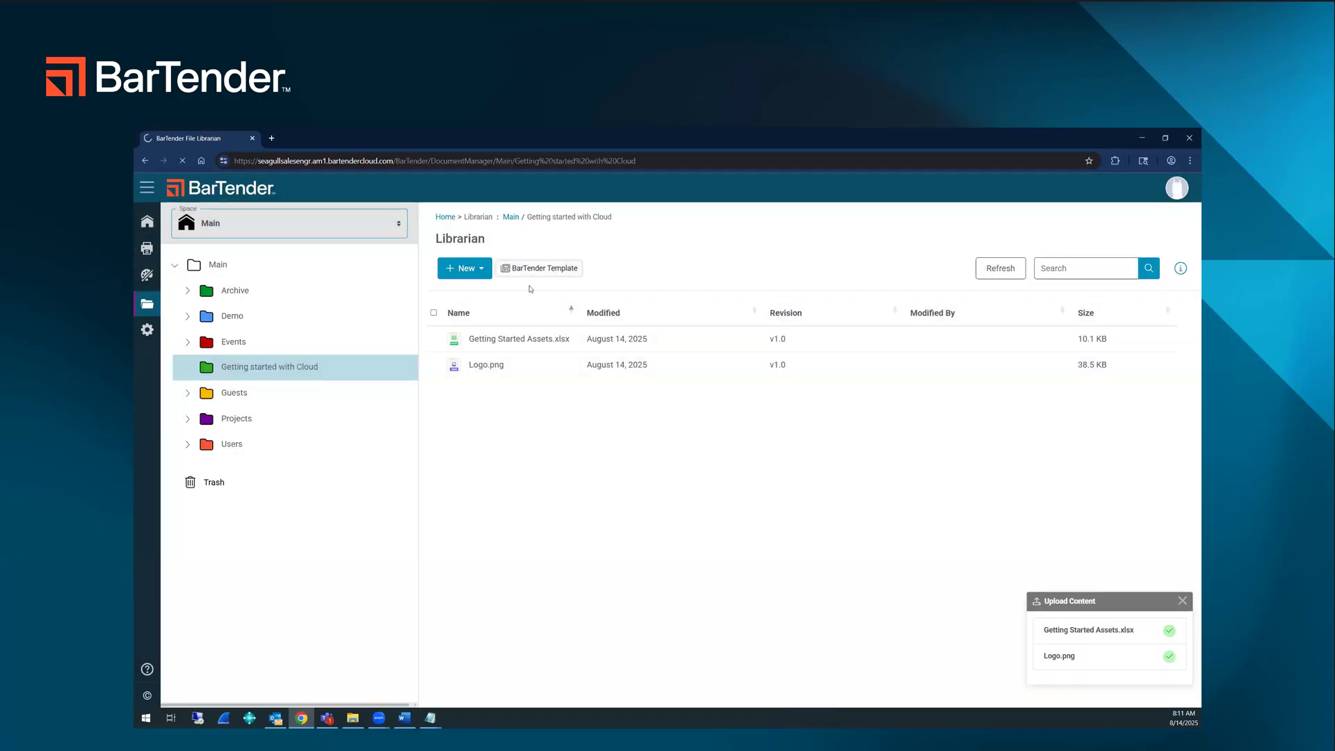
{"action": "scroll", "coordinate": [358, 413], "scroll_direction": "down", "scroll_amount": 5}
{"action": "scroll", "coordinate": [358, 413], "scroll_direction": "up", "scroll_amount": 5}
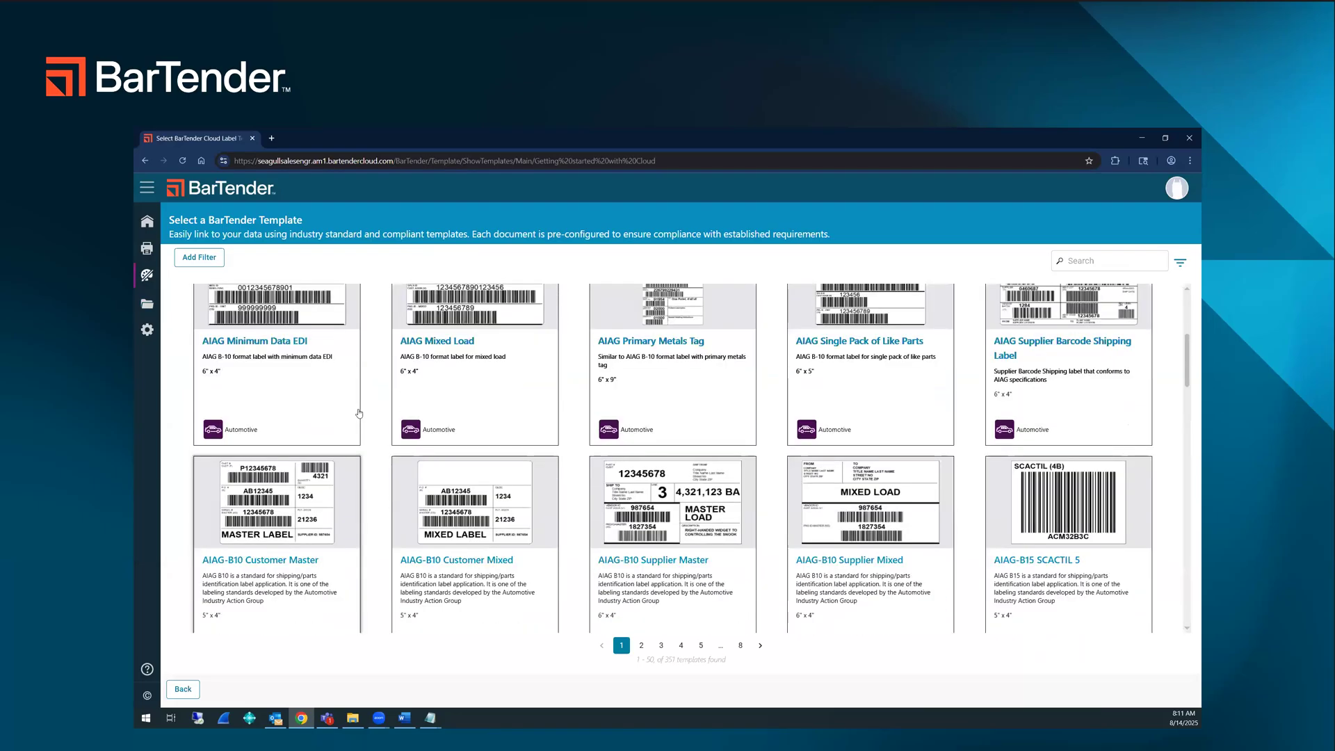
{"action": "scroll", "coordinate": [359, 413], "scroll_direction": "down", "scroll_amount": 5}
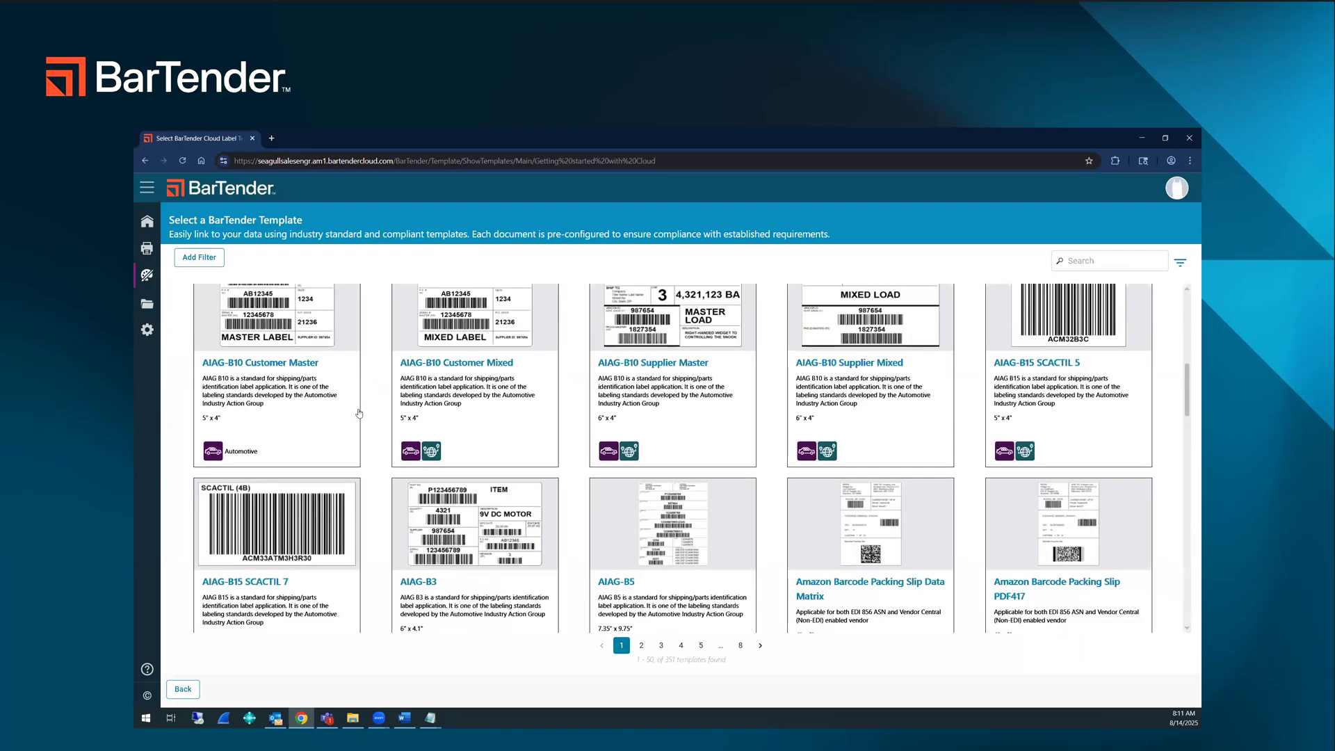
{"action": "scroll", "coordinate": [358, 413], "scroll_direction": "up", "scroll_amount": 5}
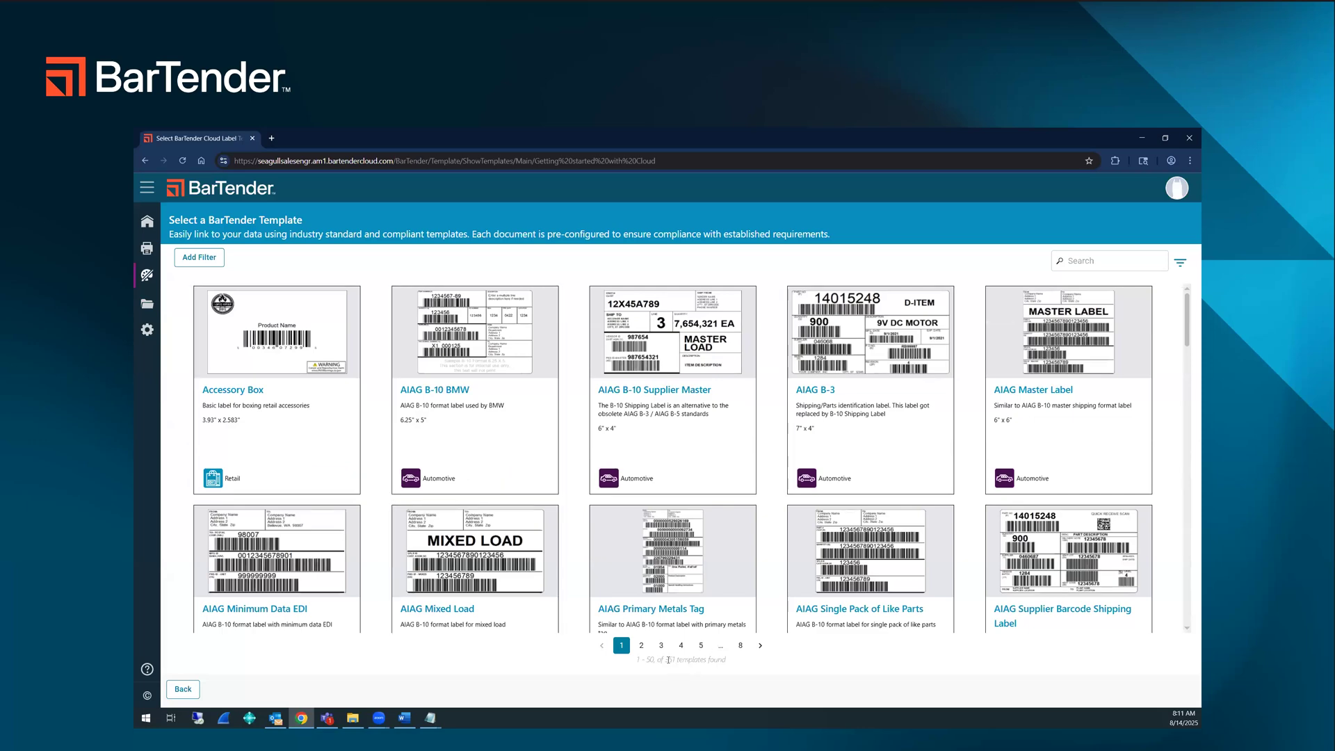
{"action": "scroll", "coordinate": [500, 528], "scroll_direction": "down", "scroll_amount": 15}
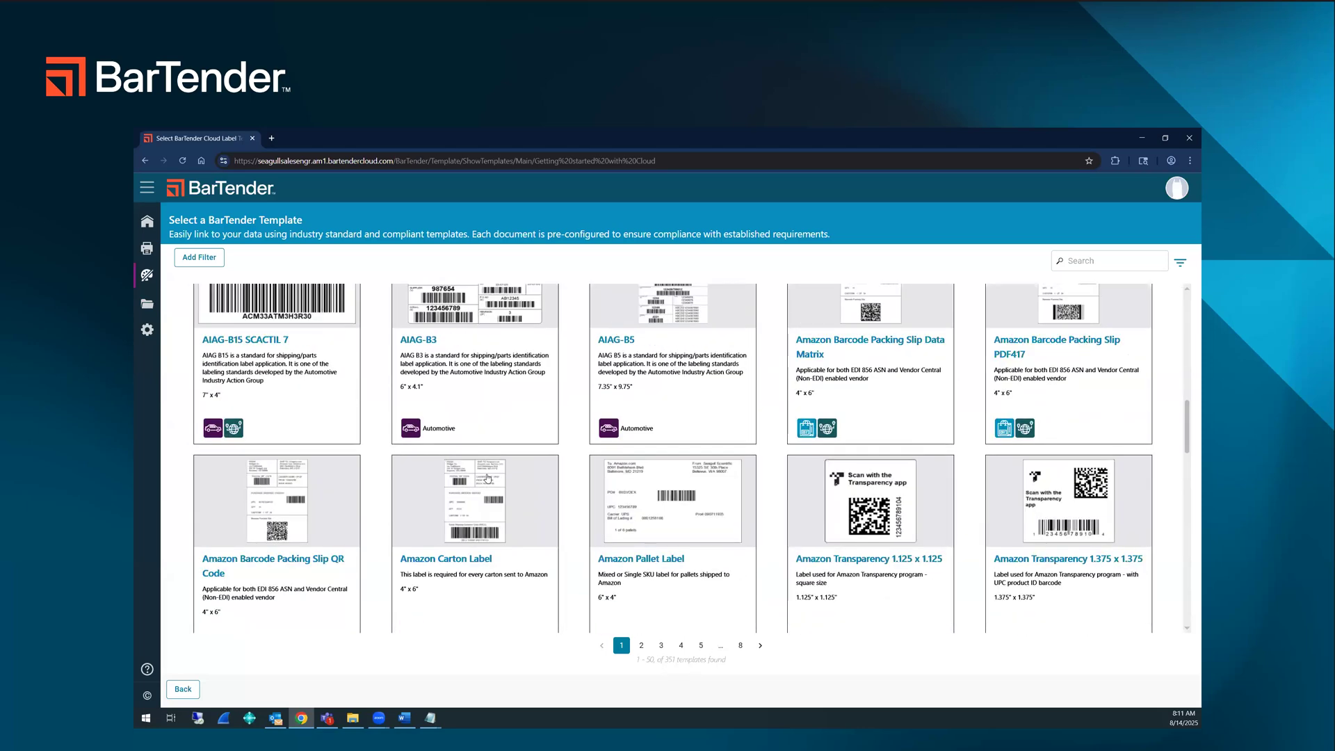
{"action": "scroll", "coordinate": [488, 478], "scroll_direction": "down", "scroll_amount": 4}
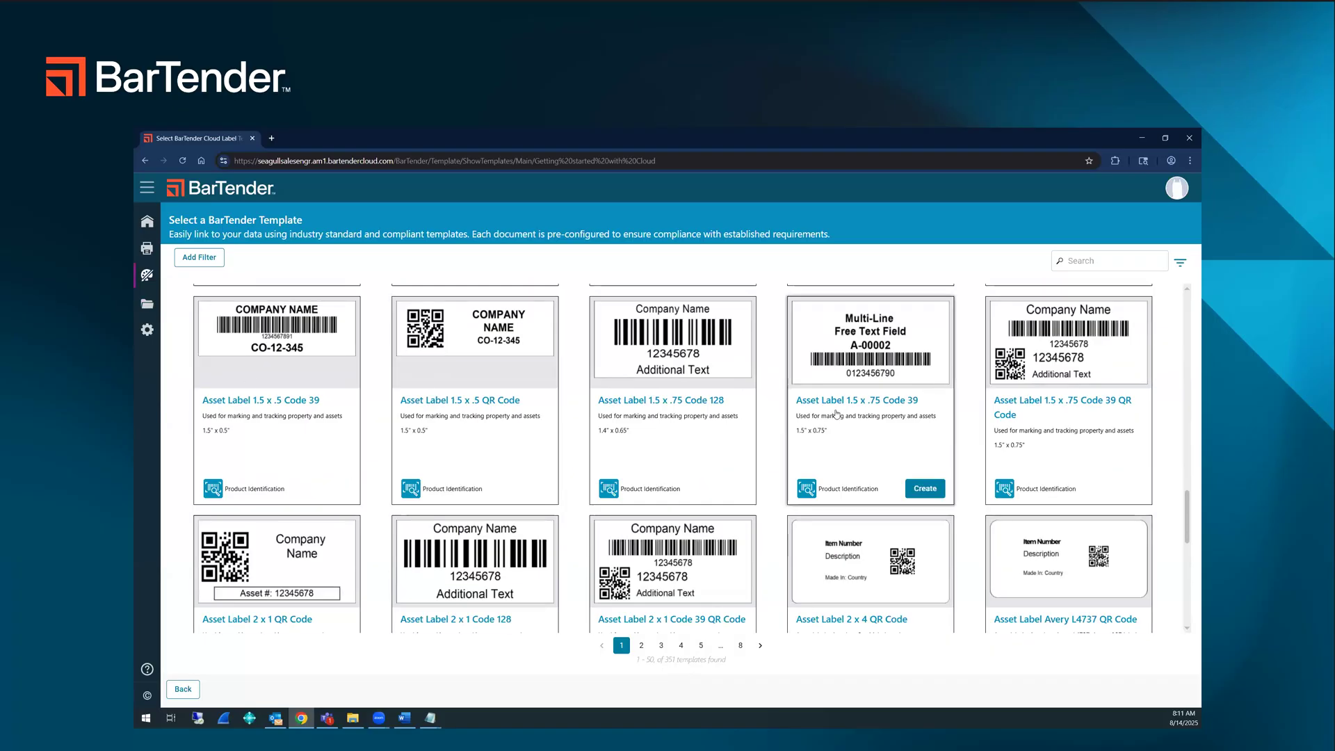
{"action": "scroll", "coordinate": [473, 417], "scroll_direction": "up", "scroll_amount": 12}
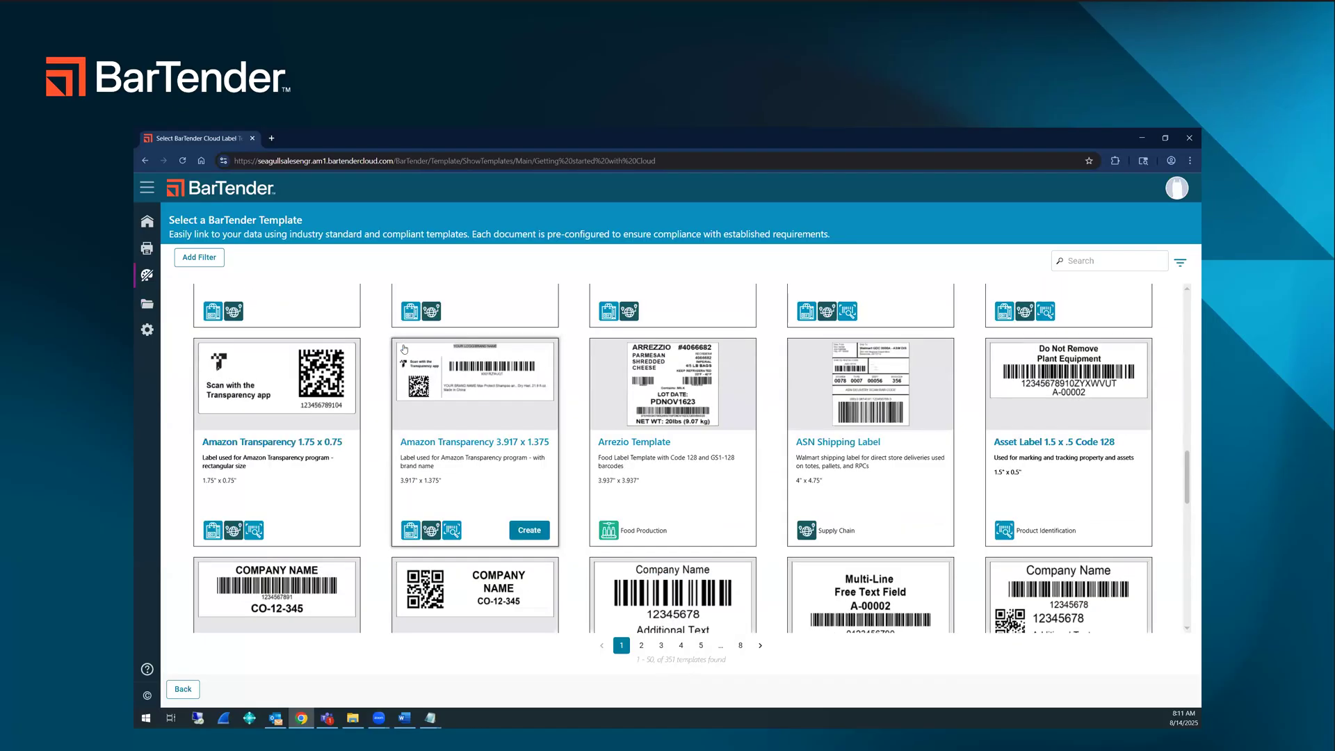
{"action": "left_click", "coordinate": [147, 304]}
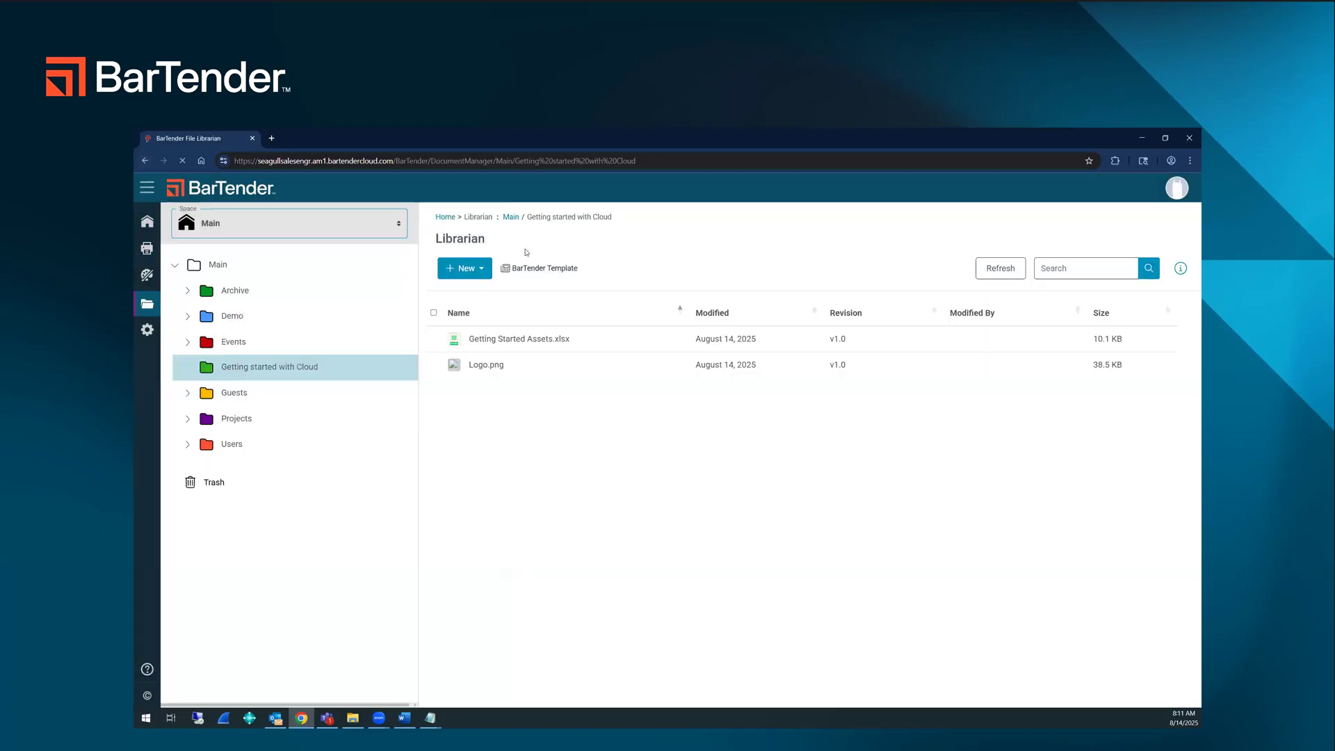
Step: Create a new document design named "Cloud" in the Getting started with Cloud folder
{"action": "left_click", "coordinate": [476, 270]}
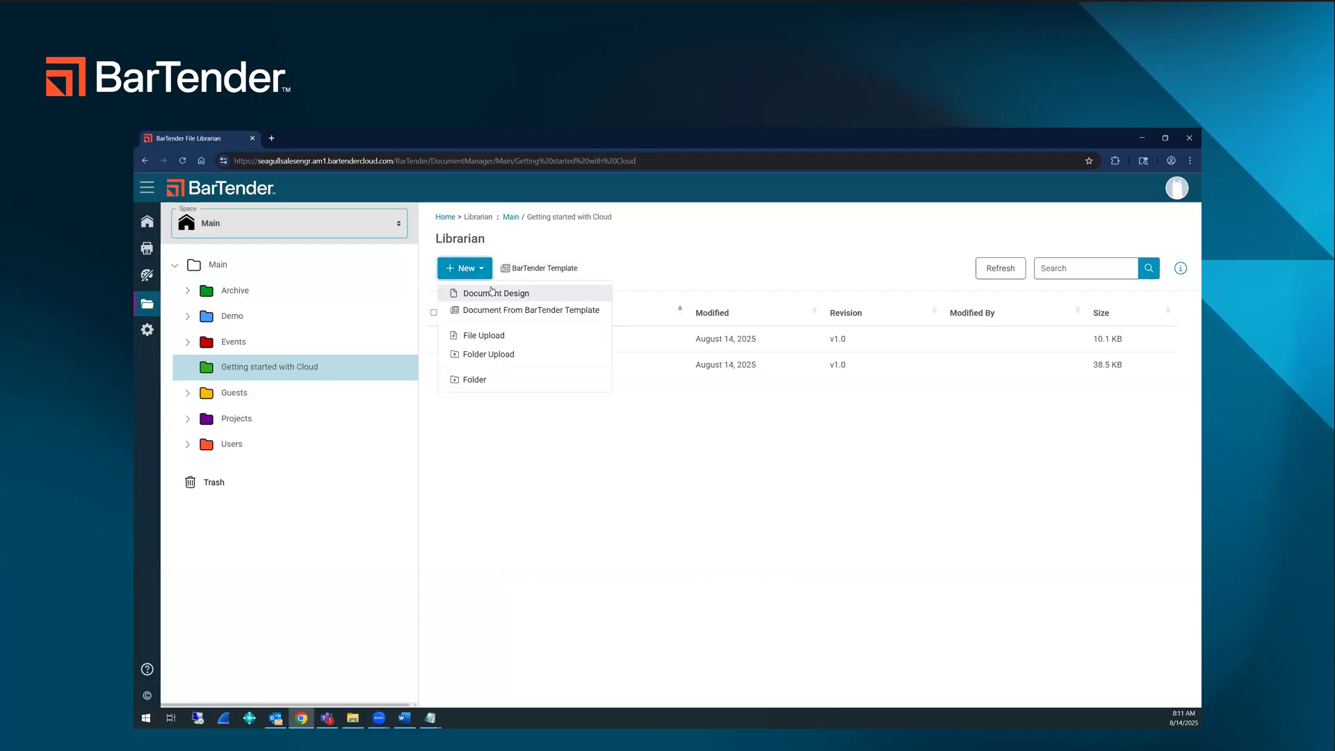
{"action": "left_click", "coordinate": [491, 292]}
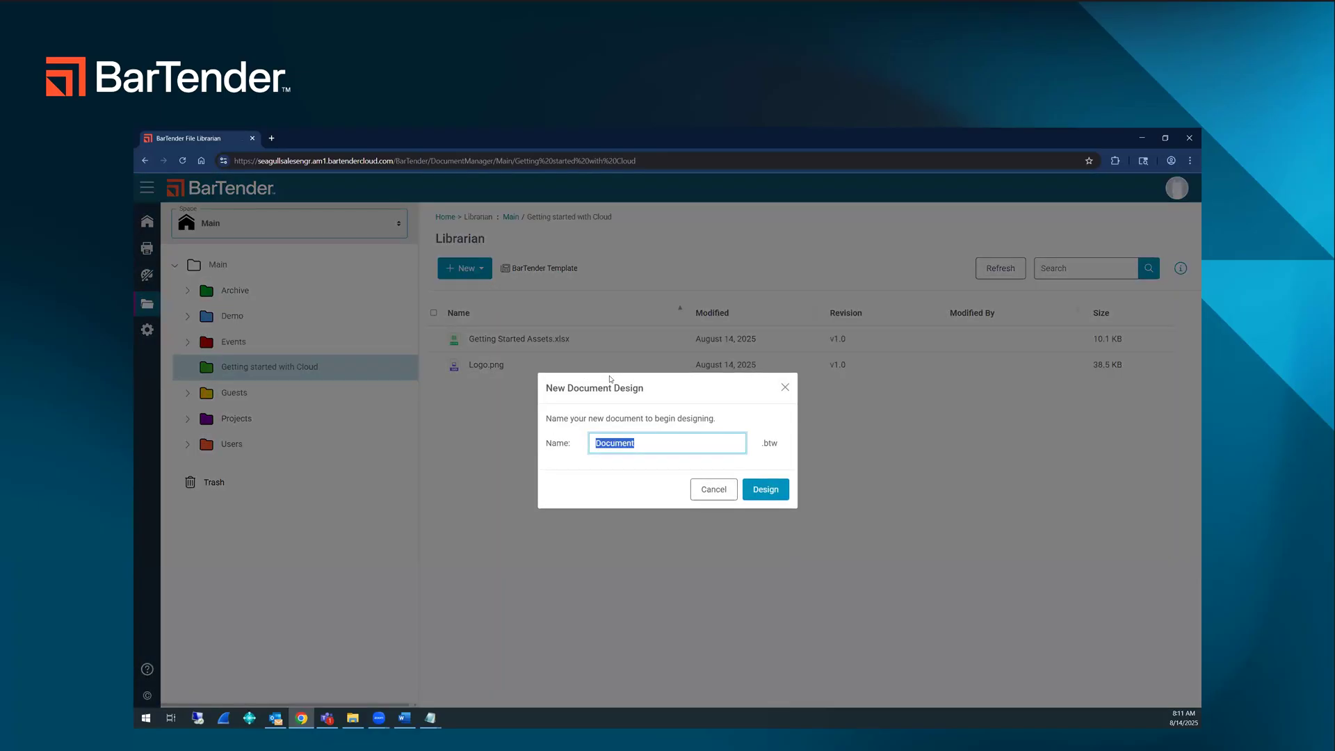
{"action": "type", "text": "Cloud"}
{"action": "key", "text": "Return"}
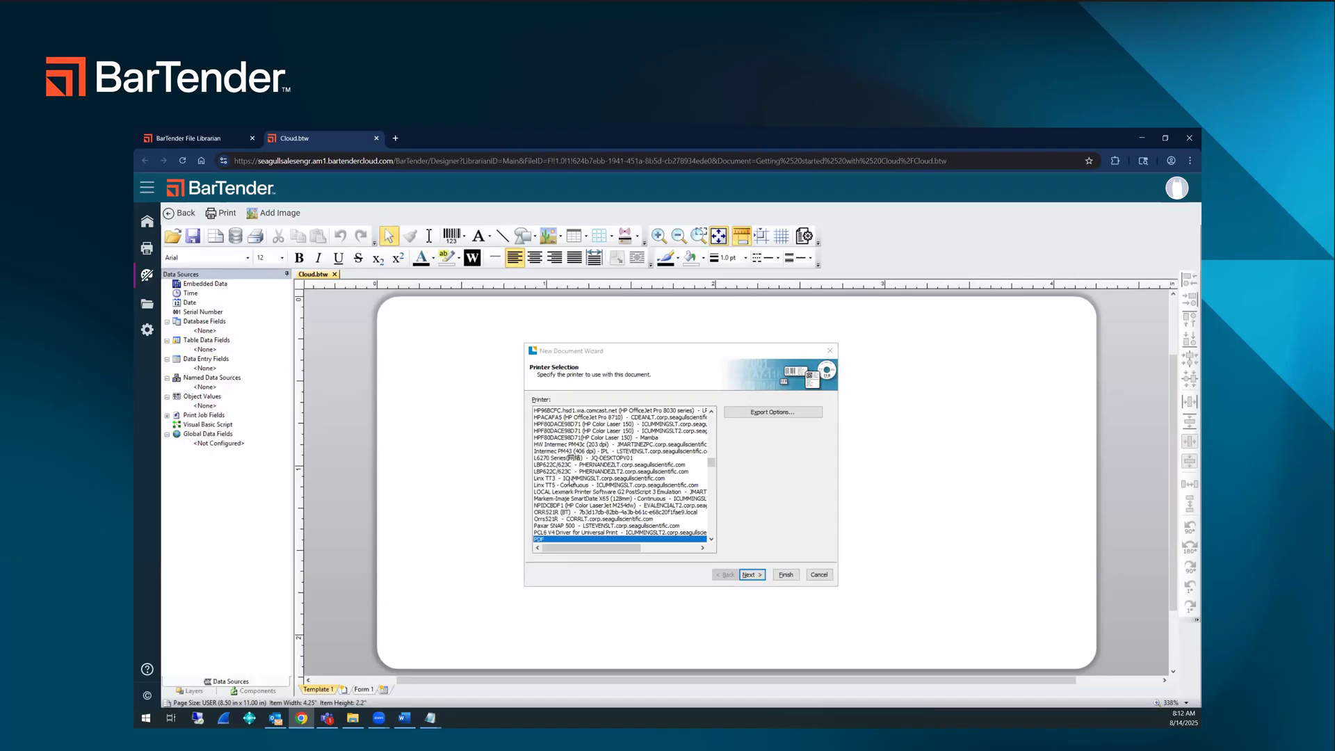
Step: Keep PDF as the document's printer and specify custom settings for the stock
{"action": "scroll", "coordinate": [568, 459], "scroll_direction": "up", "scroll_amount": 7}
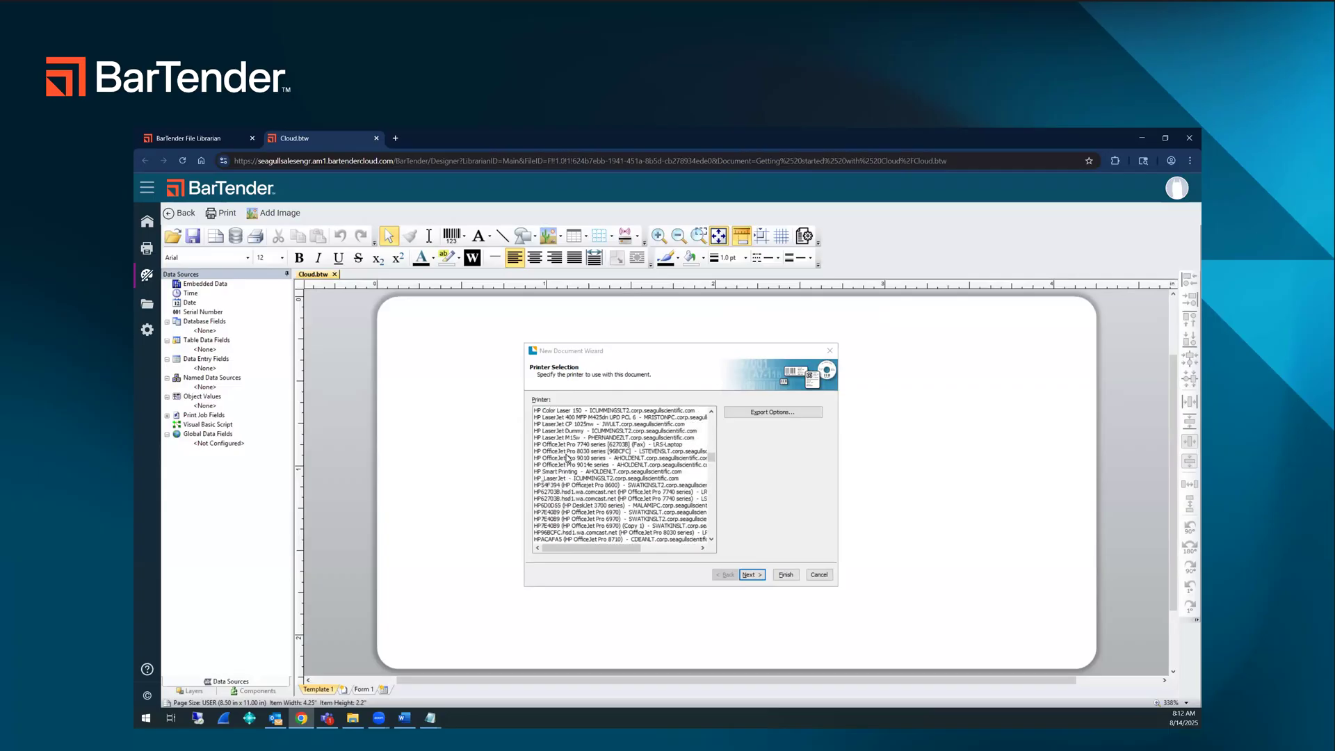
{"action": "scroll", "coordinate": [568, 458], "scroll_direction": "down", "scroll_amount": 10}
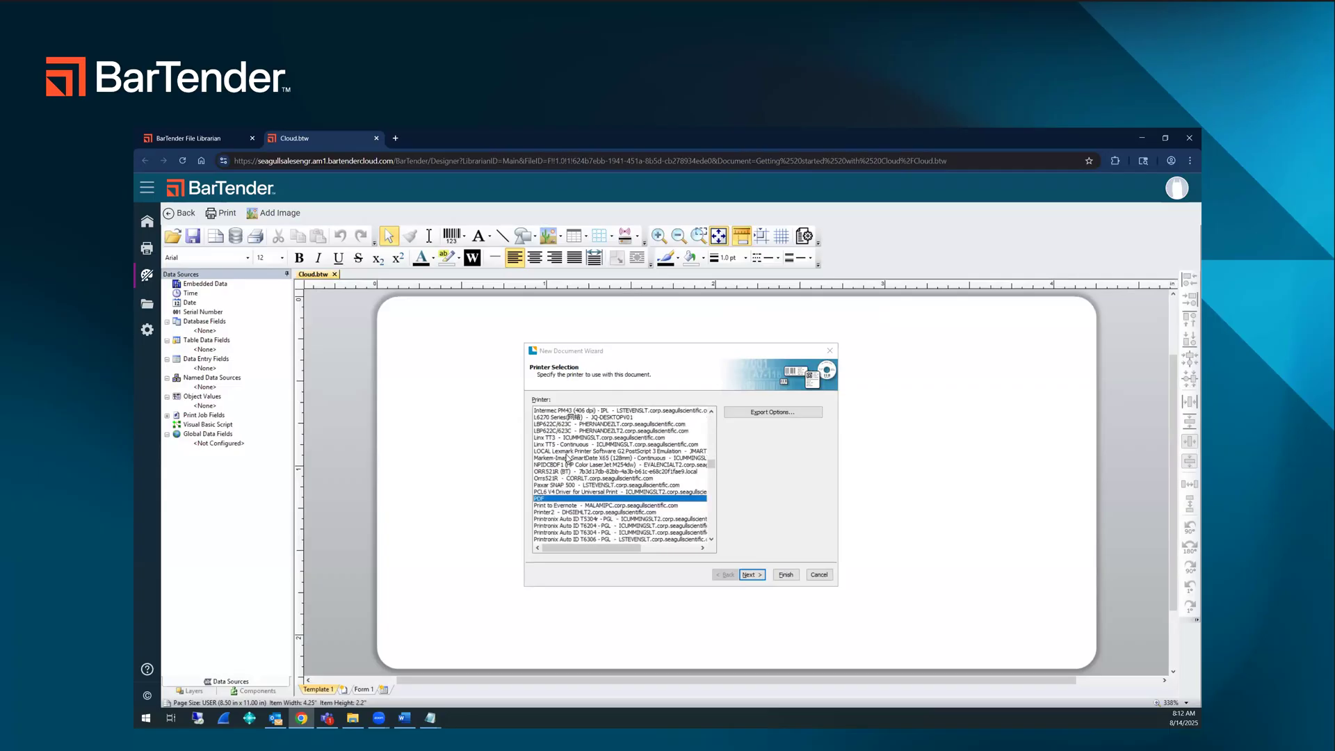
{"action": "left_click", "coordinate": [751, 574]}
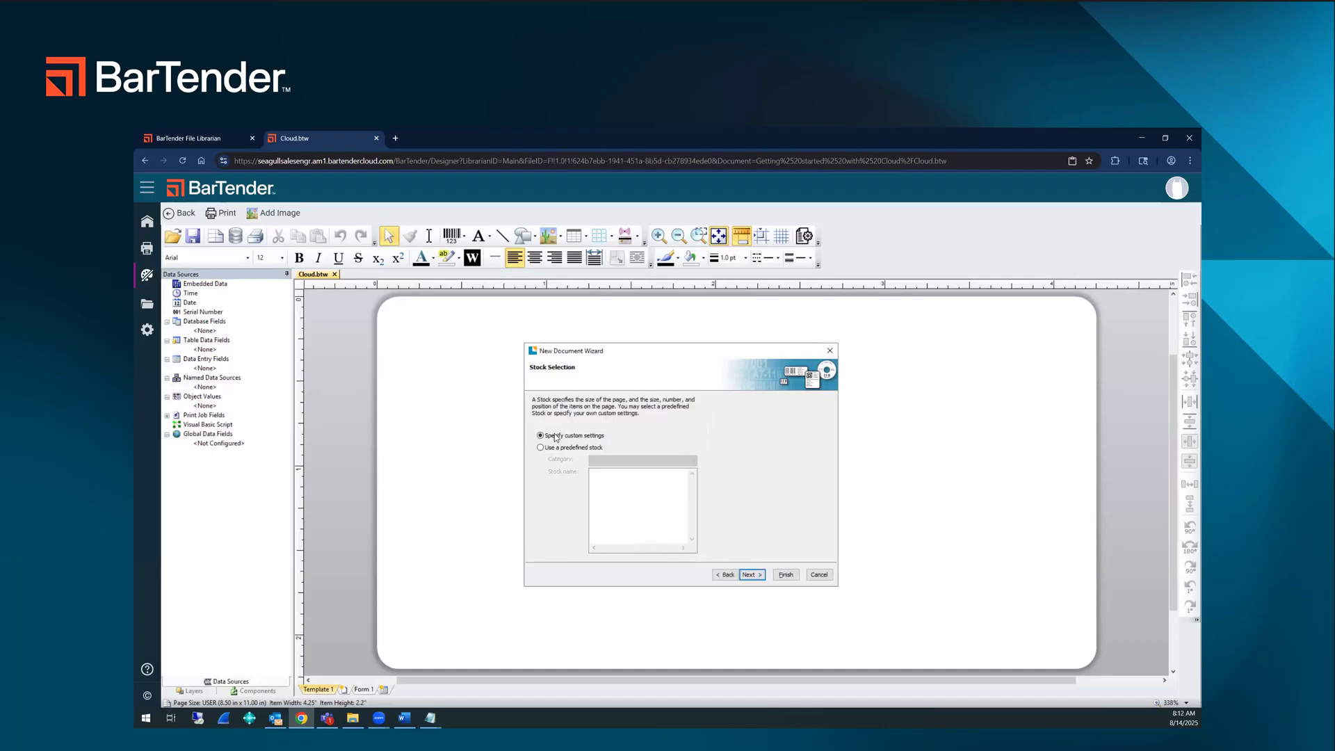
{"action": "left_click", "coordinate": [751, 575]}
Step: Set the page size to 4 in wide and 2 in high
{"action": "double_click", "coordinate": [579, 412]}
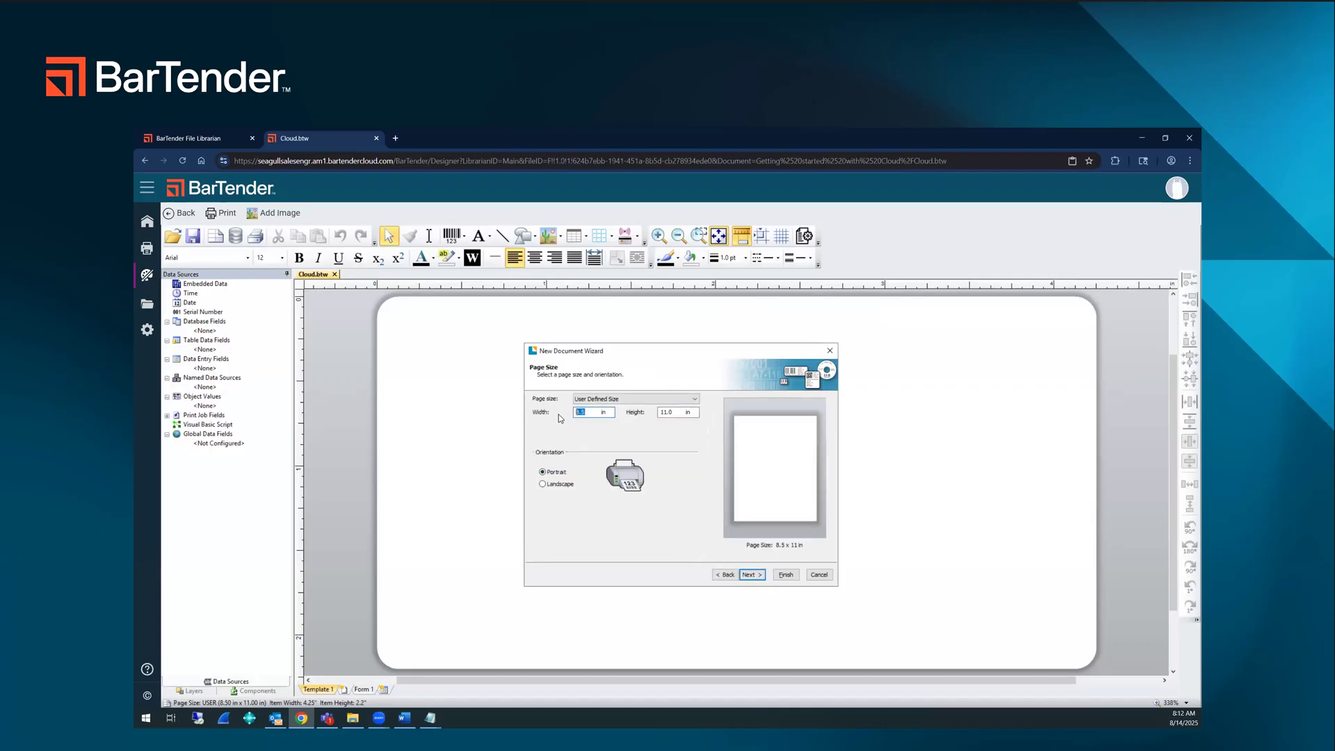
{"action": "type", "text": "4"}
{"action": "key", "text": "Tab"}
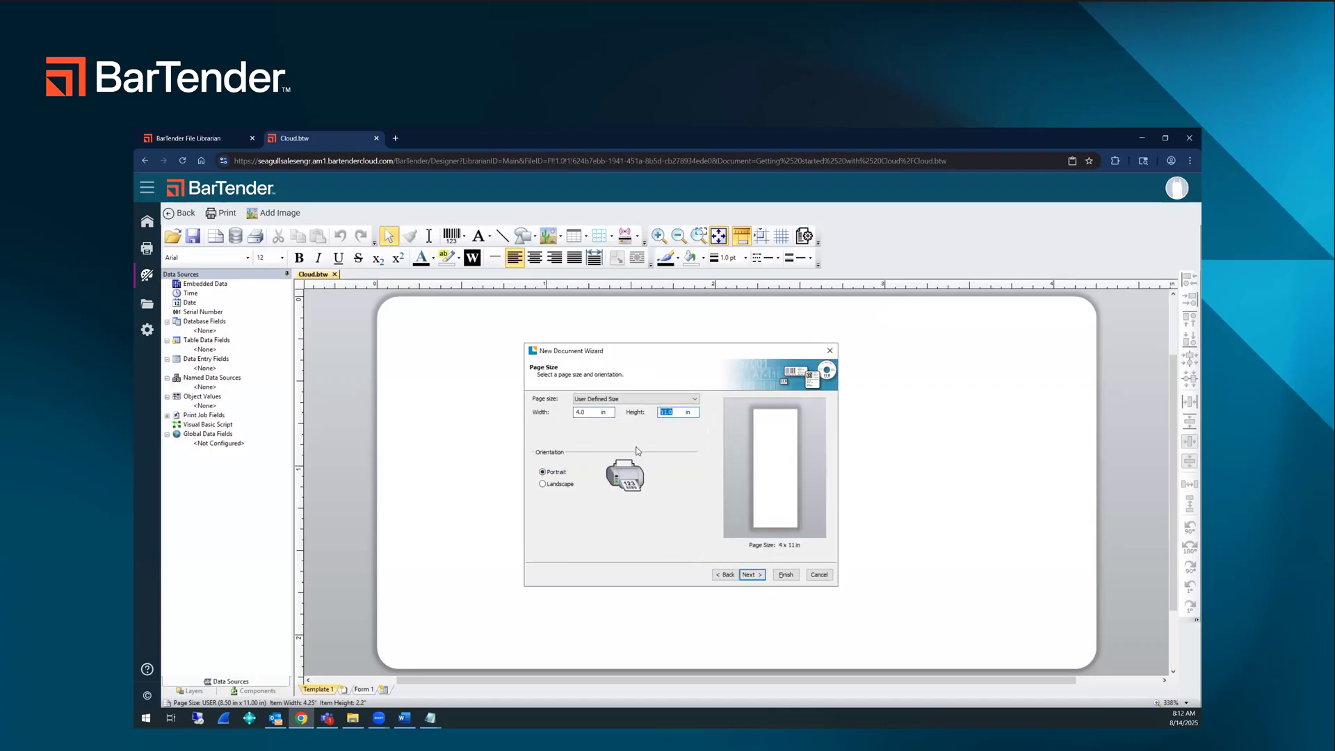
{"action": "type", "text": "2"}
{"action": "left_click", "coordinate": [750, 574]}
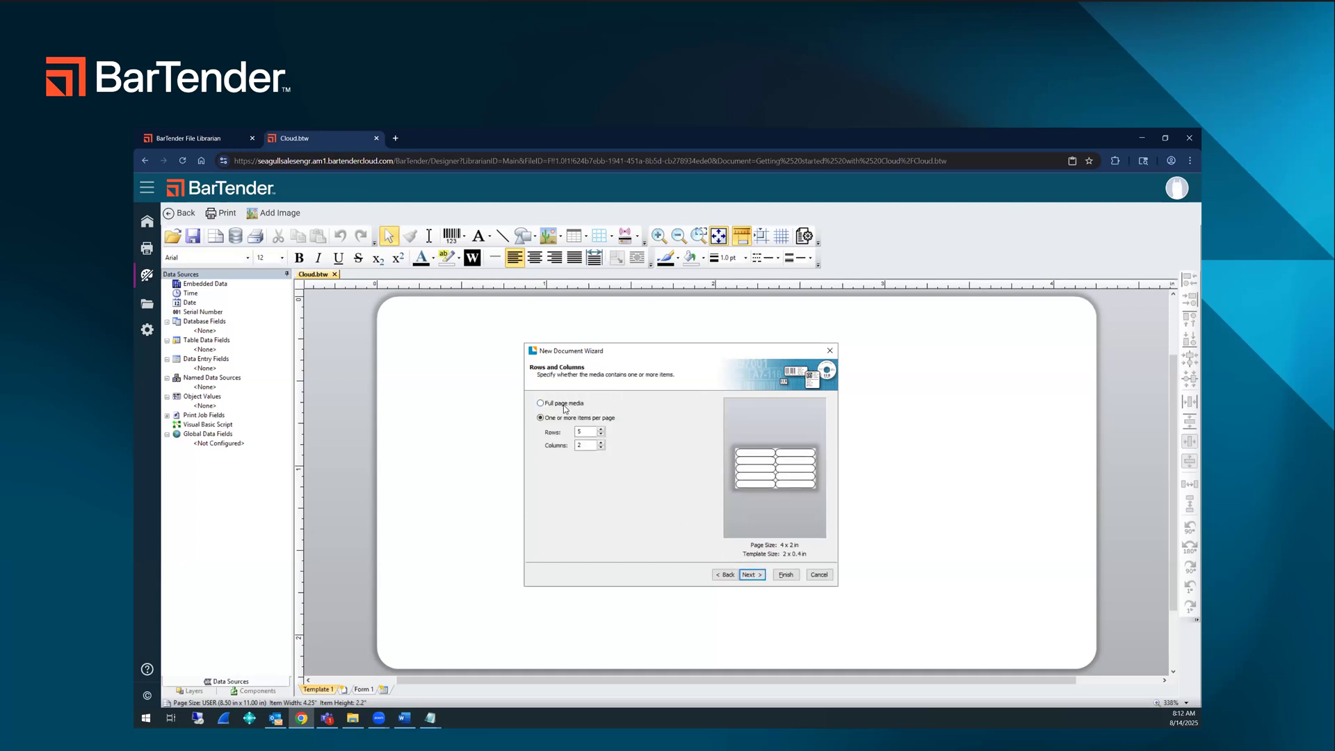
Step: Choose full page media and finish the New Document Wizard without a background color, picture or template image
{"action": "left_click", "coordinate": [752, 575]}
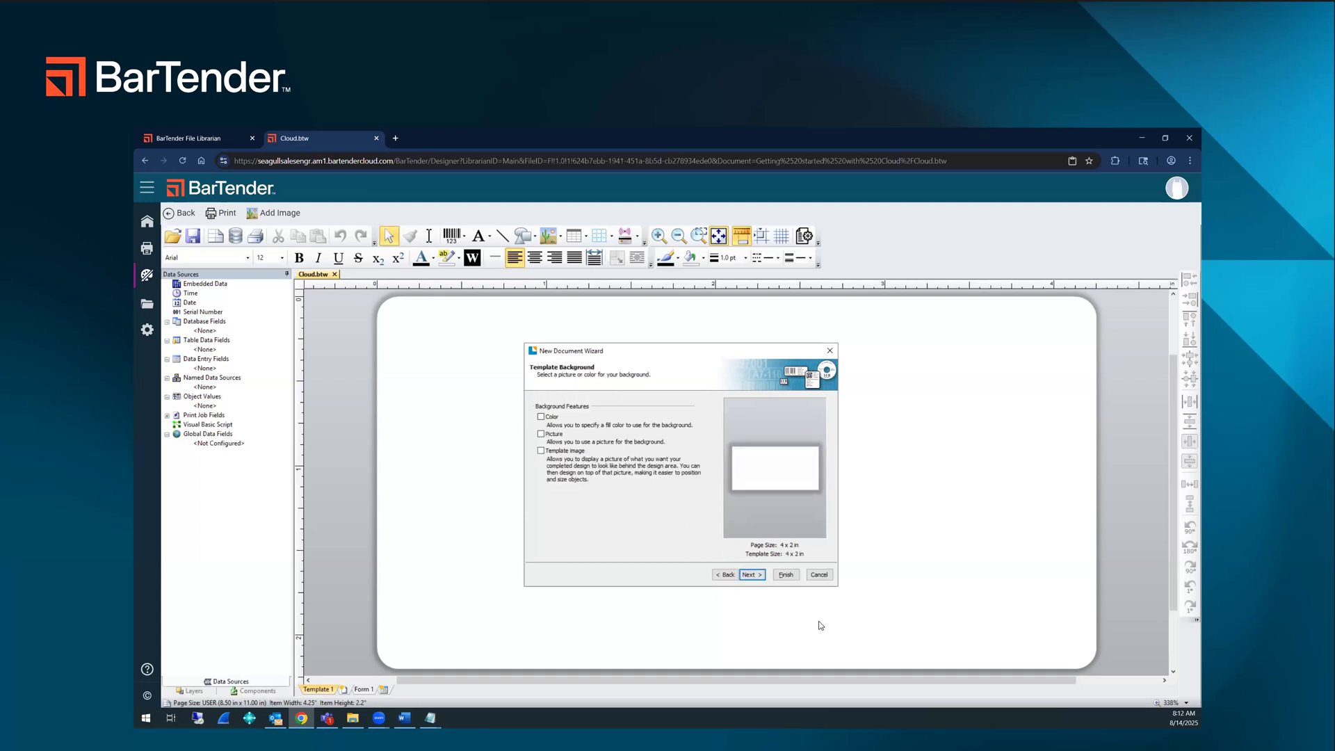
{"action": "left_click", "coordinate": [752, 574]}
{"action": "left_click", "coordinate": [784, 574]}
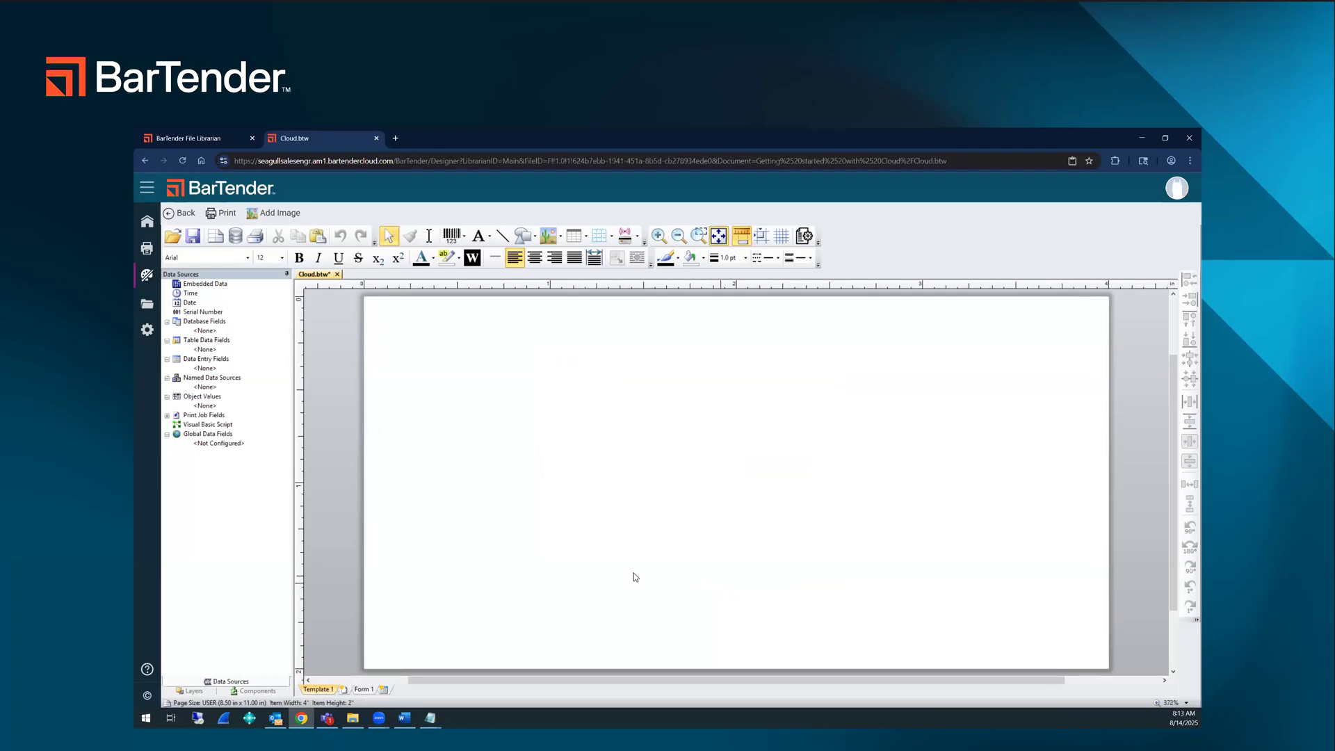
Step: Insert Logo.png from Main's Getting started with Cloud folder and position it near the label's upper-right corner, at about X 2.65 in, Y 0.12 in
{"action": "left_click", "coordinate": [561, 237]}
{"action": "left_click", "coordinate": [586, 262]}
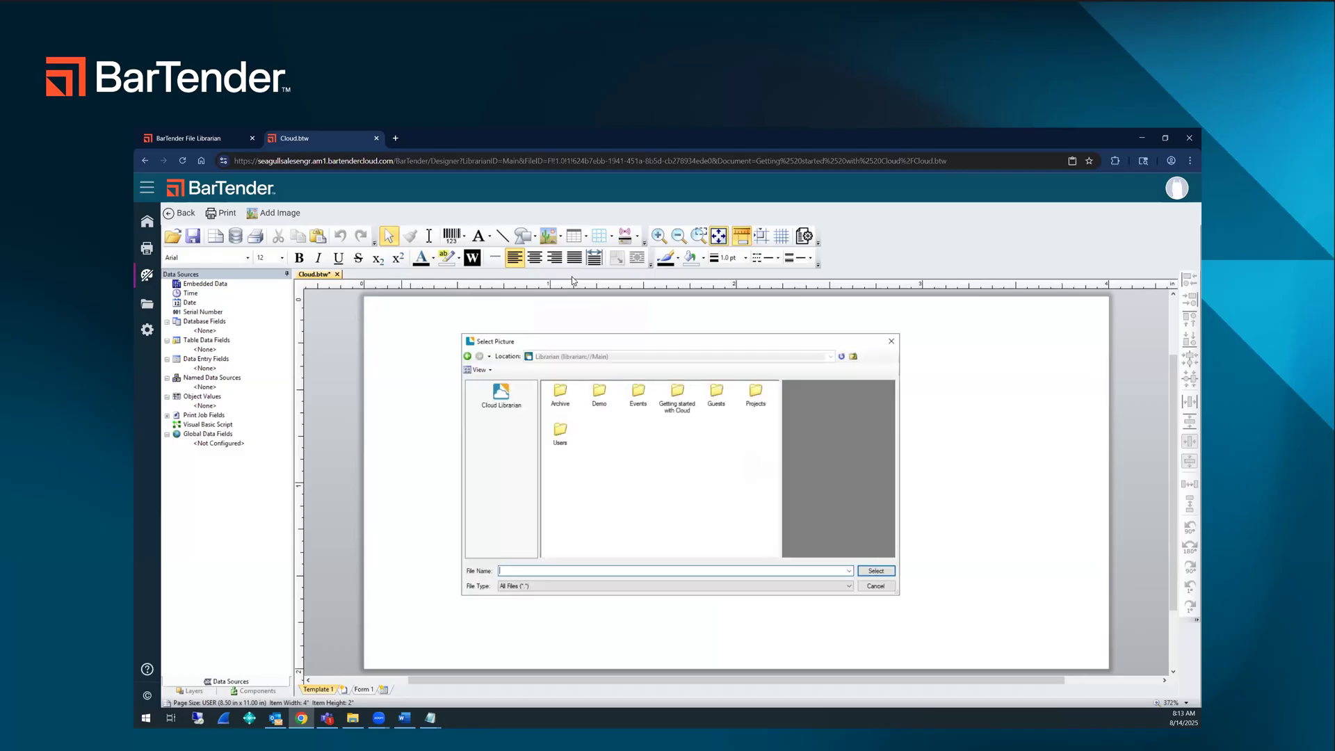
{"action": "left_click", "coordinate": [502, 397]}
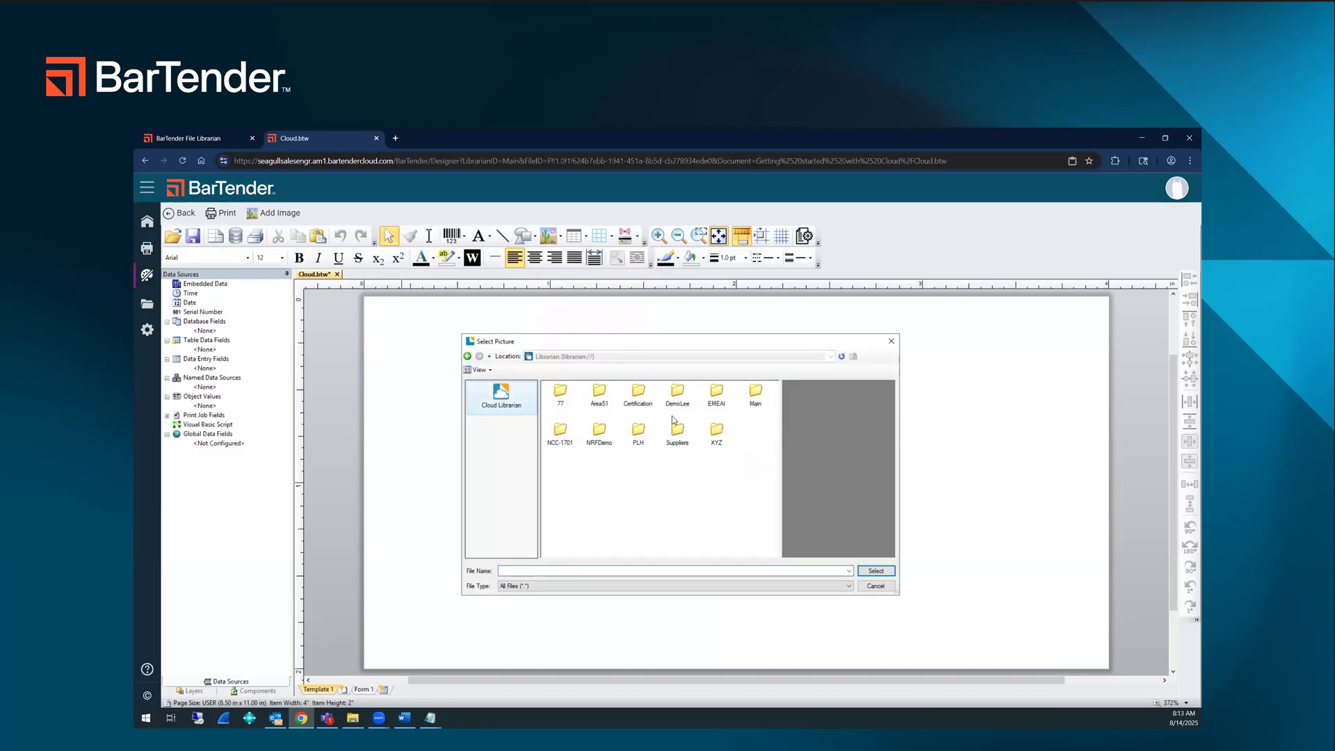
{"action": "double_click", "coordinate": [758, 401]}
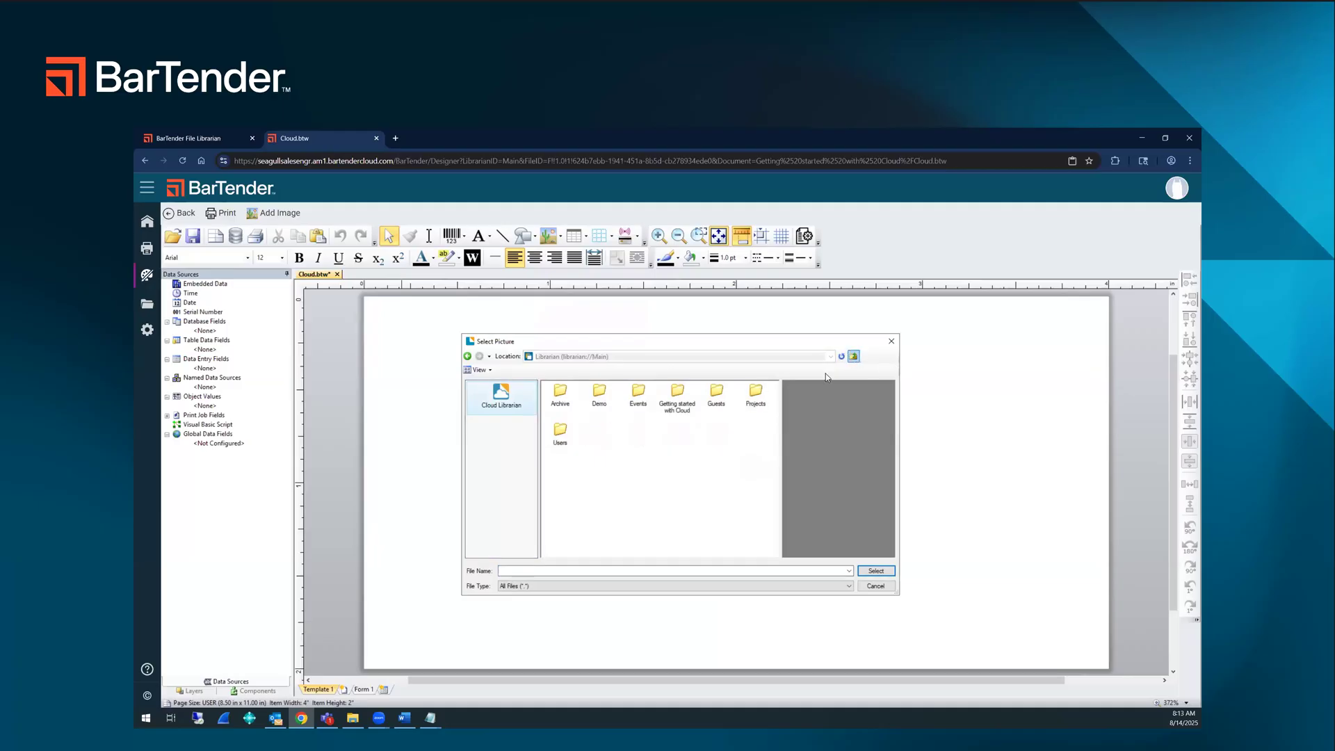
{"action": "left_click", "coordinate": [853, 356]}
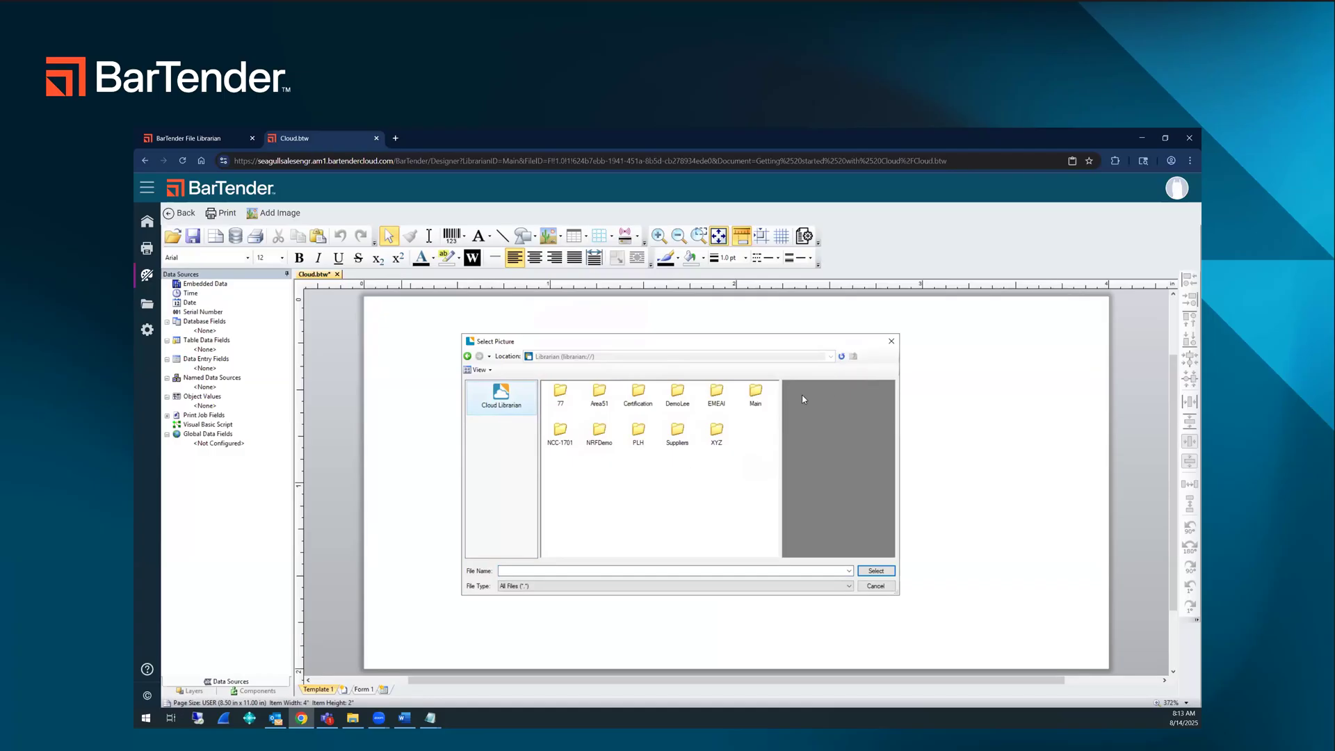
{"action": "double_click", "coordinate": [754, 395]}
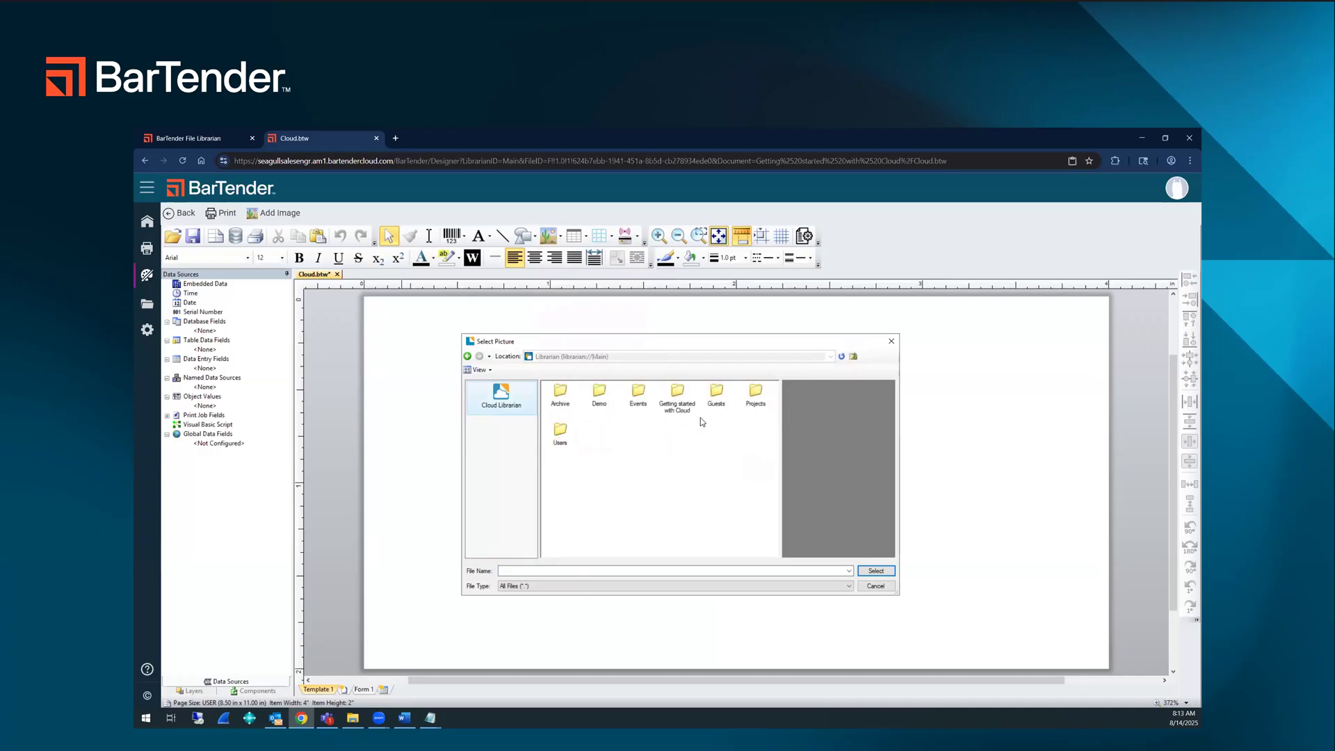
{"action": "double_click", "coordinate": [678, 402]}
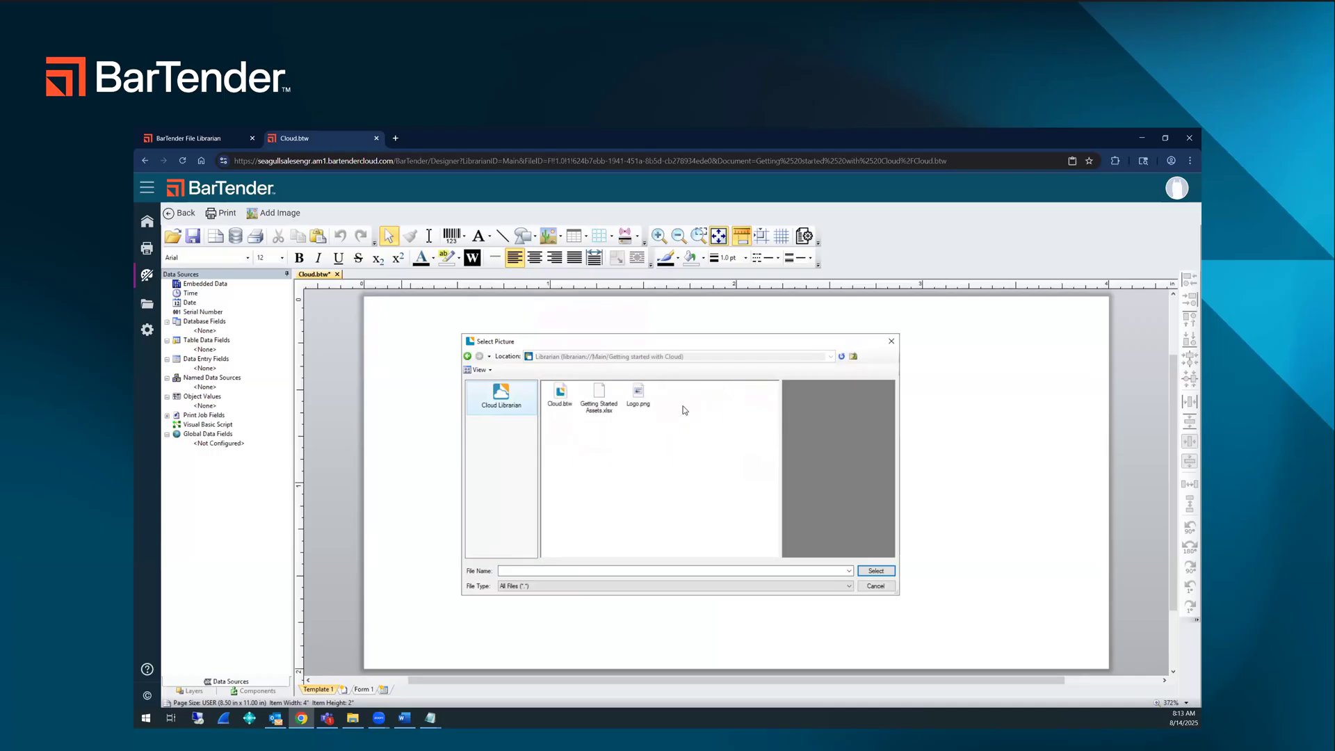
{"action": "left_click", "coordinate": [638, 396]}
{"action": "double_click", "coordinate": [638, 396]}
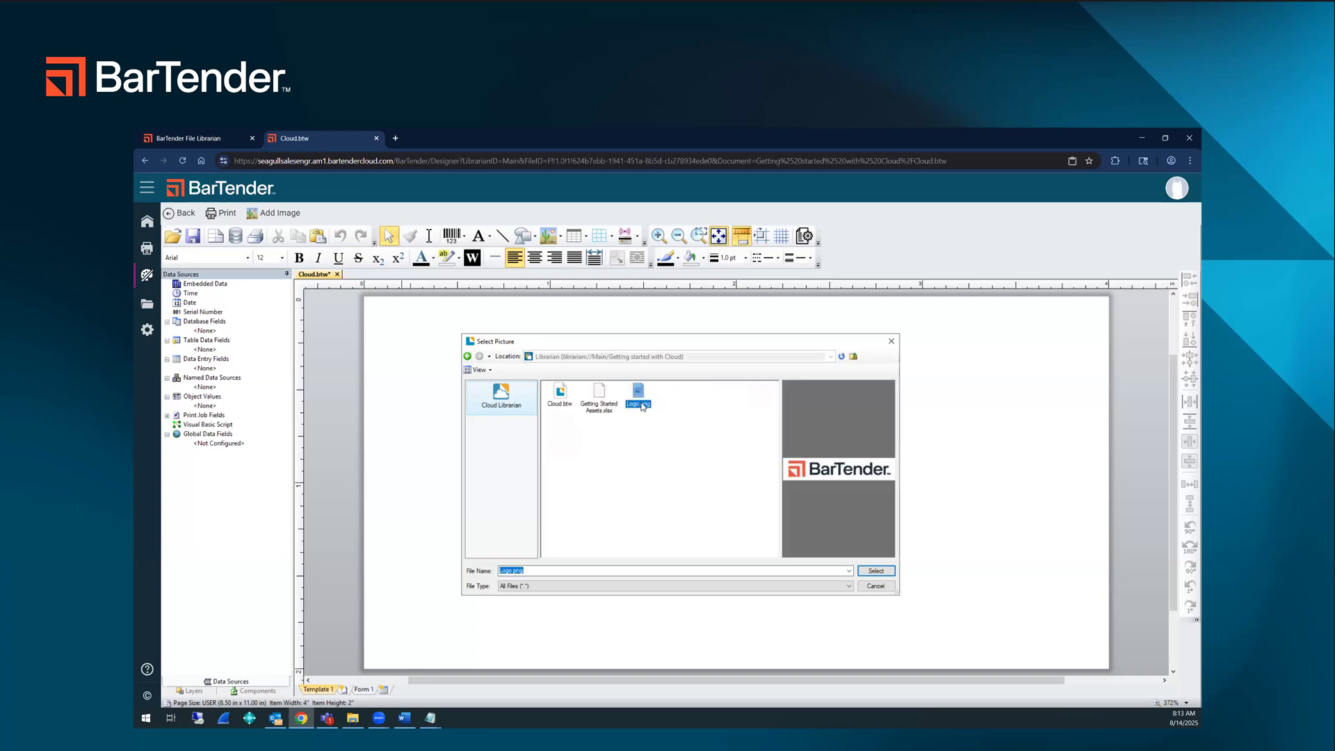
{"action": "left_click", "coordinate": [978, 342]}
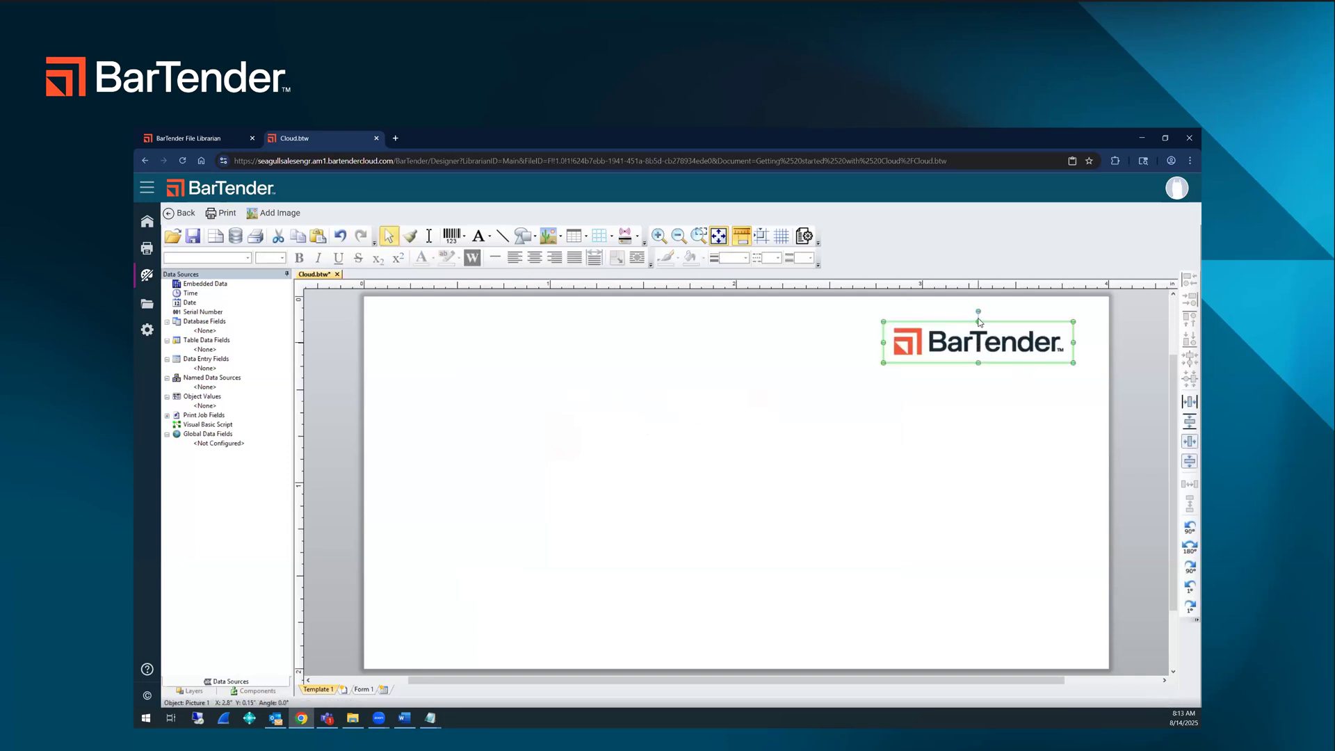
{"action": "left_click_drag", "start_coordinate": [946, 323], "coordinate": [919, 318]}
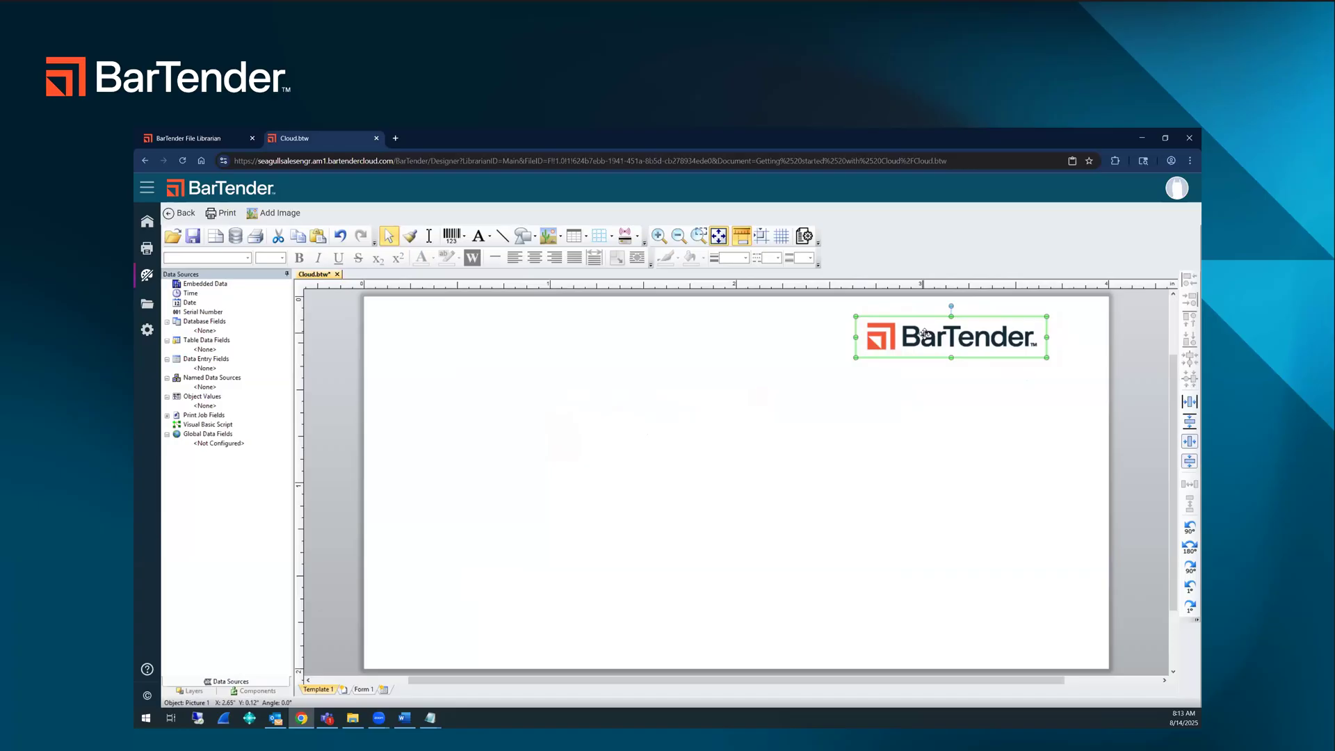
Step: Draw two horizontal lines across the label's full width, one just below the logo and one at about Y 1.4 in
{"action": "left_click", "coordinate": [502, 236]}
{"action": "left_click_drag", "start_coordinate": [366, 381], "coordinate": [1112, 382]}
{"action": "left_click_drag", "start_coordinate": [358, 561], "coordinate": [1112, 556]}
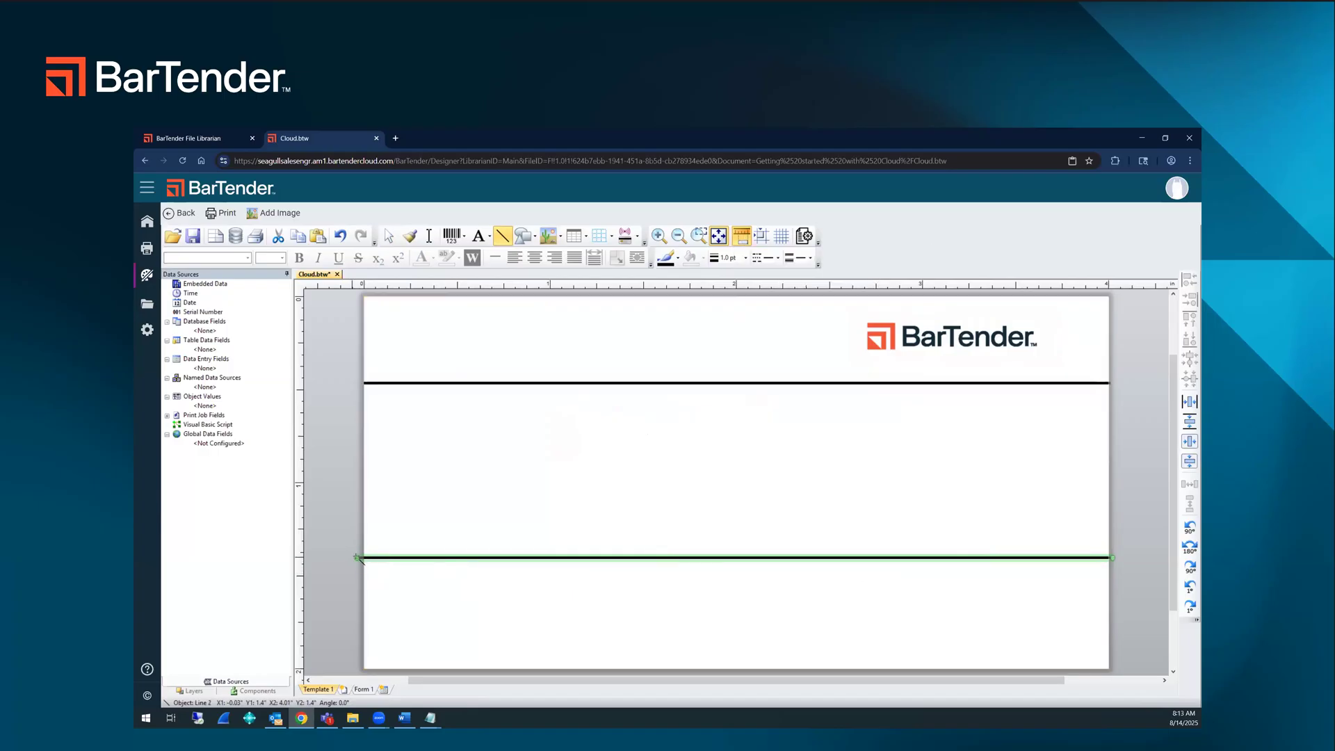
{"action": "left_click_drag", "start_coordinate": [358, 558], "coordinate": [375, 558]}
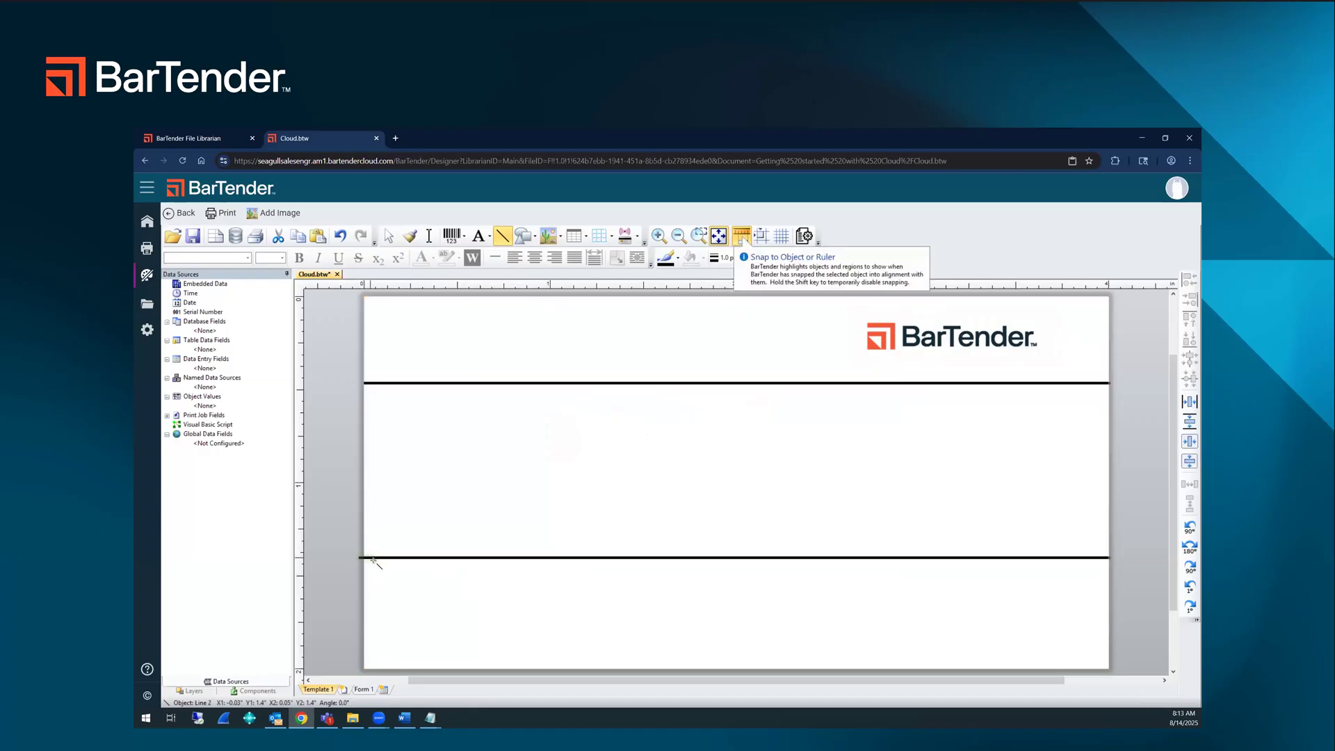
{"action": "key", "text": "Escape"}
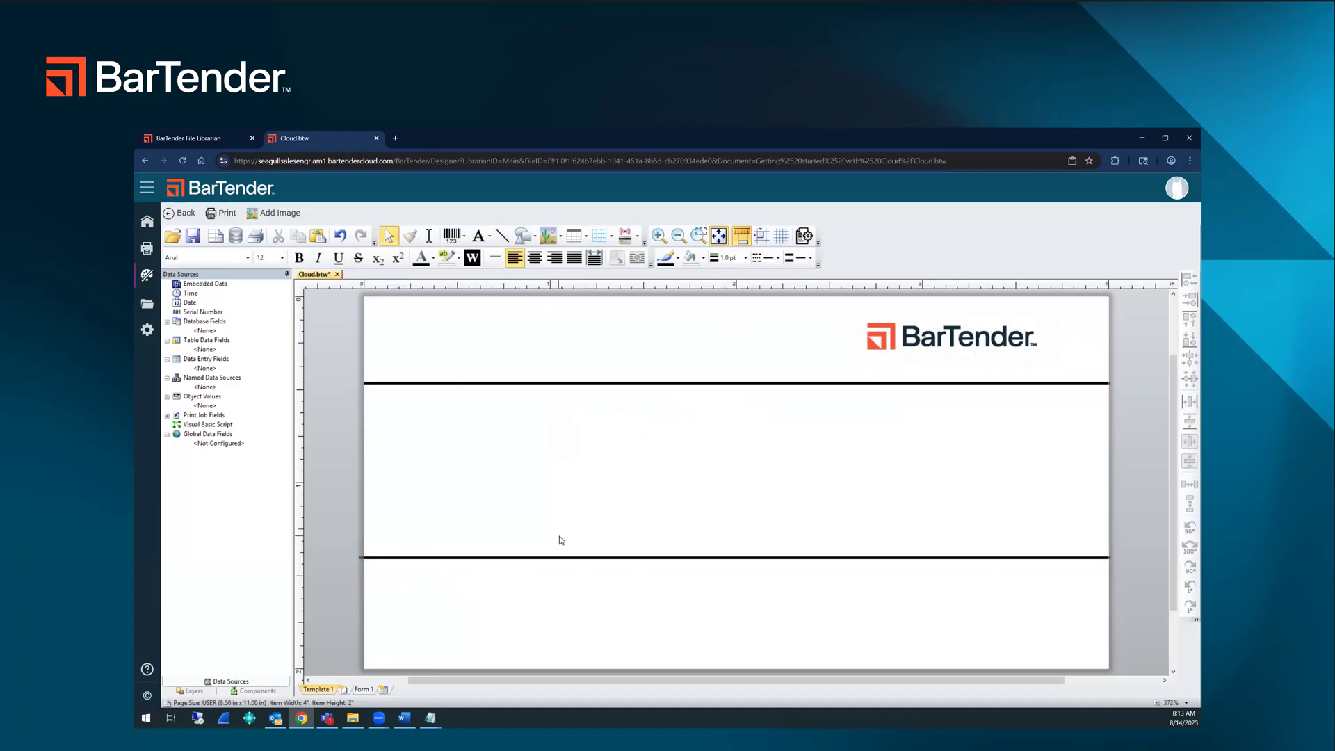
{"action": "left_click", "coordinate": [362, 559]}
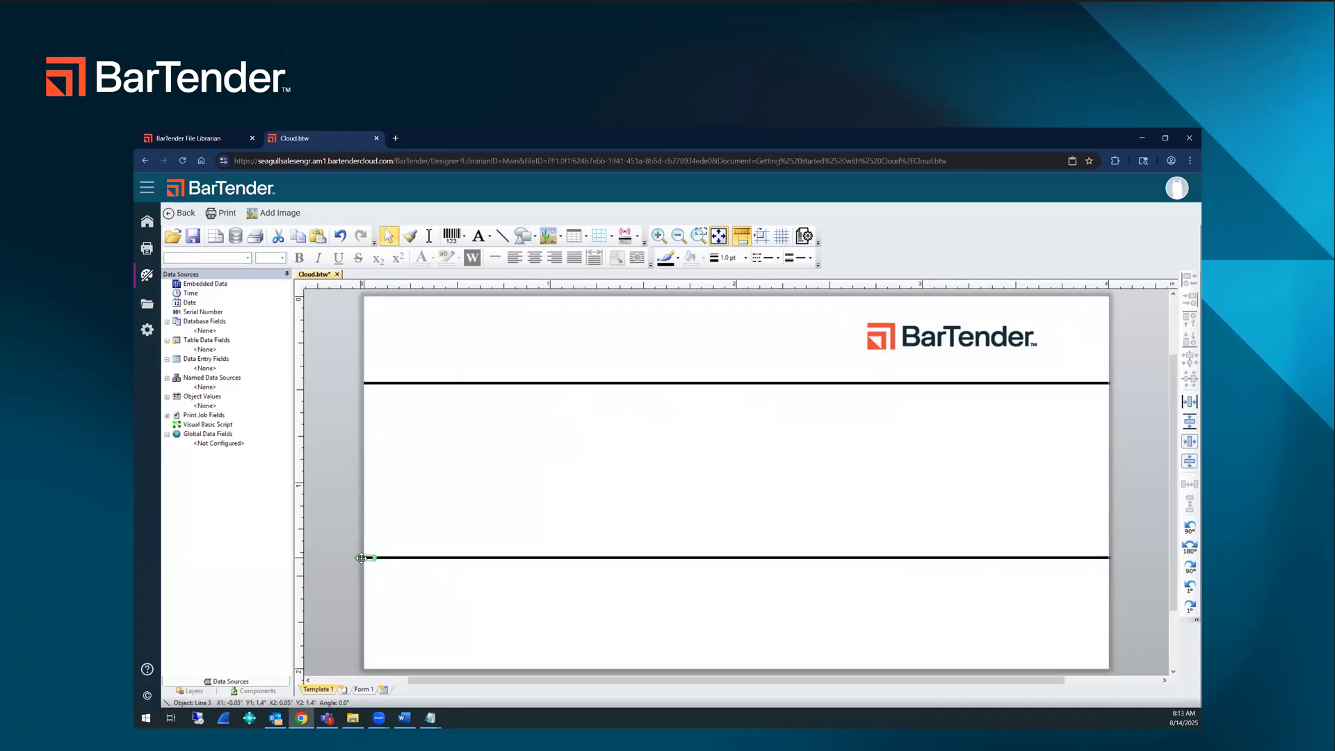
Step: Shorten the lower line at both ends so it runs from about X 0.03 in to X 3.97 in
{"action": "left_click", "coordinate": [360, 557]}
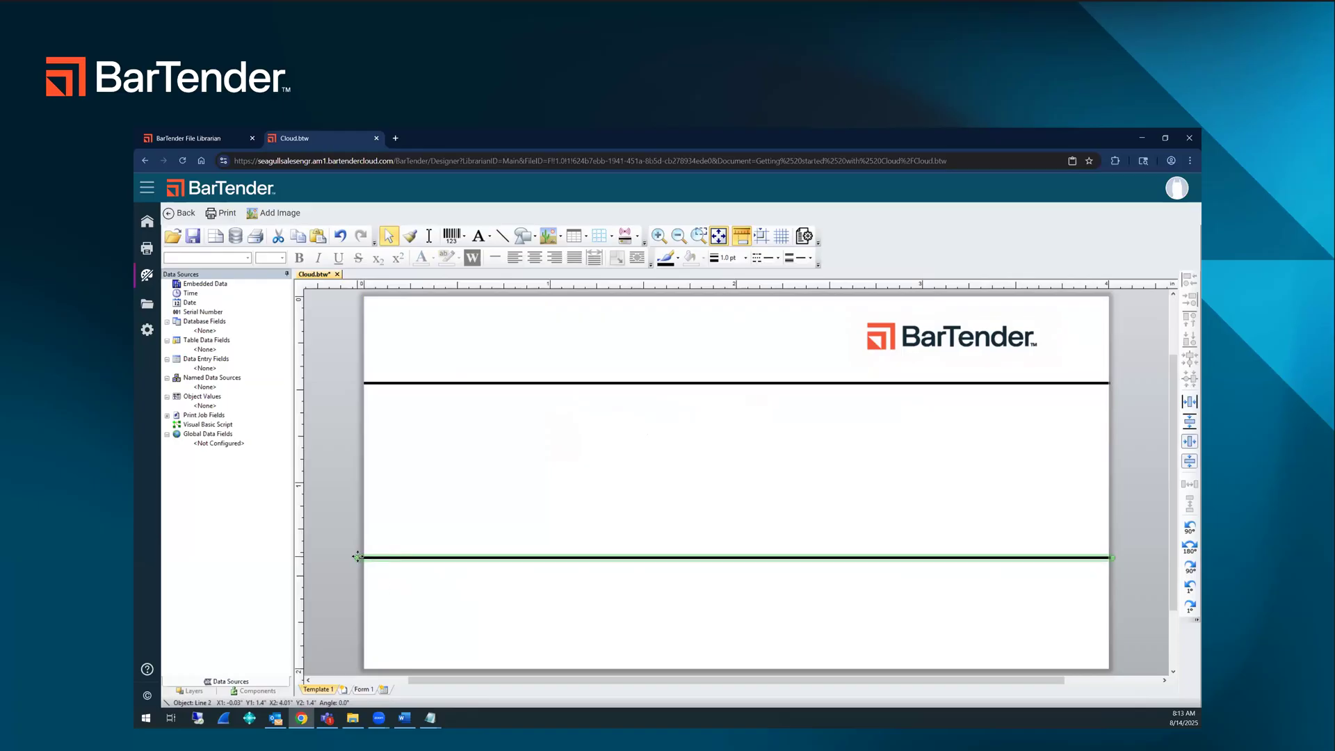
{"action": "left_click_drag", "start_coordinate": [356, 557], "coordinate": [374, 554]}
{"action": "left_click_drag", "start_coordinate": [1110, 557], "coordinate": [1105, 556]}
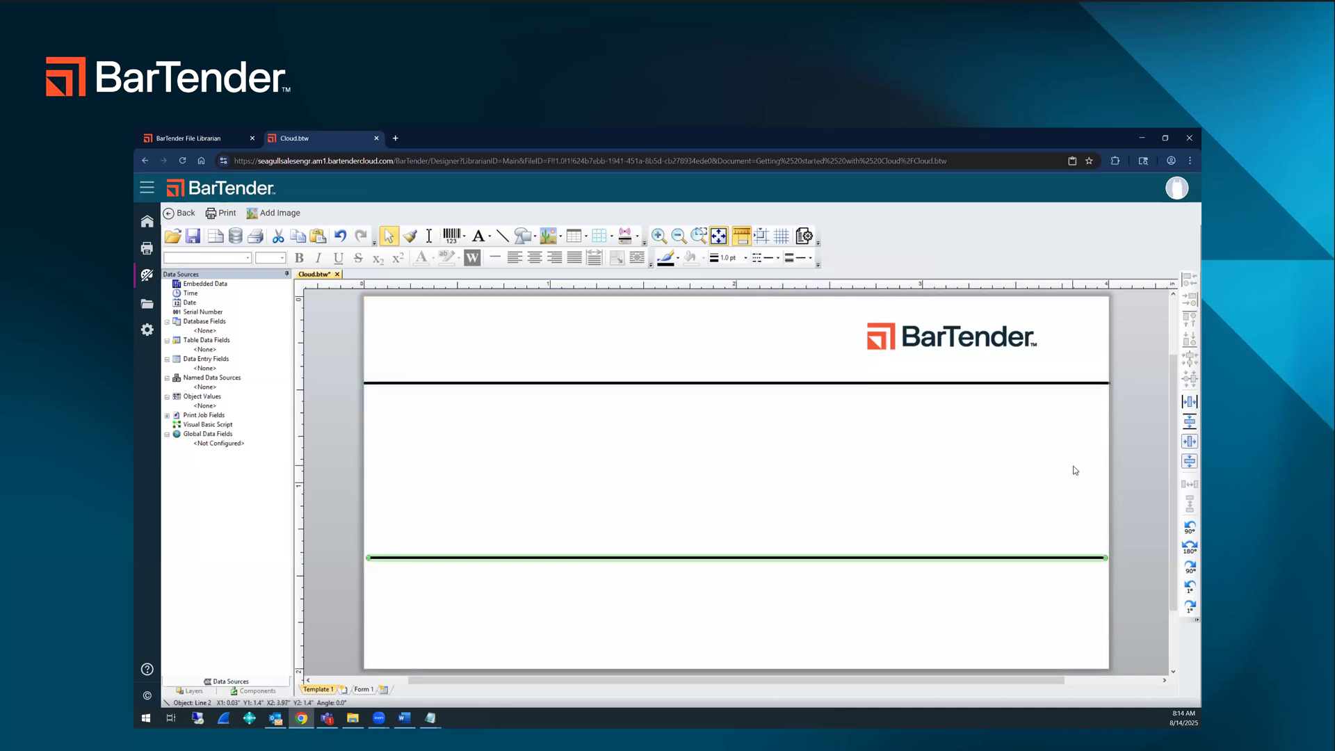
{"action": "left_click", "coordinate": [734, 500]}
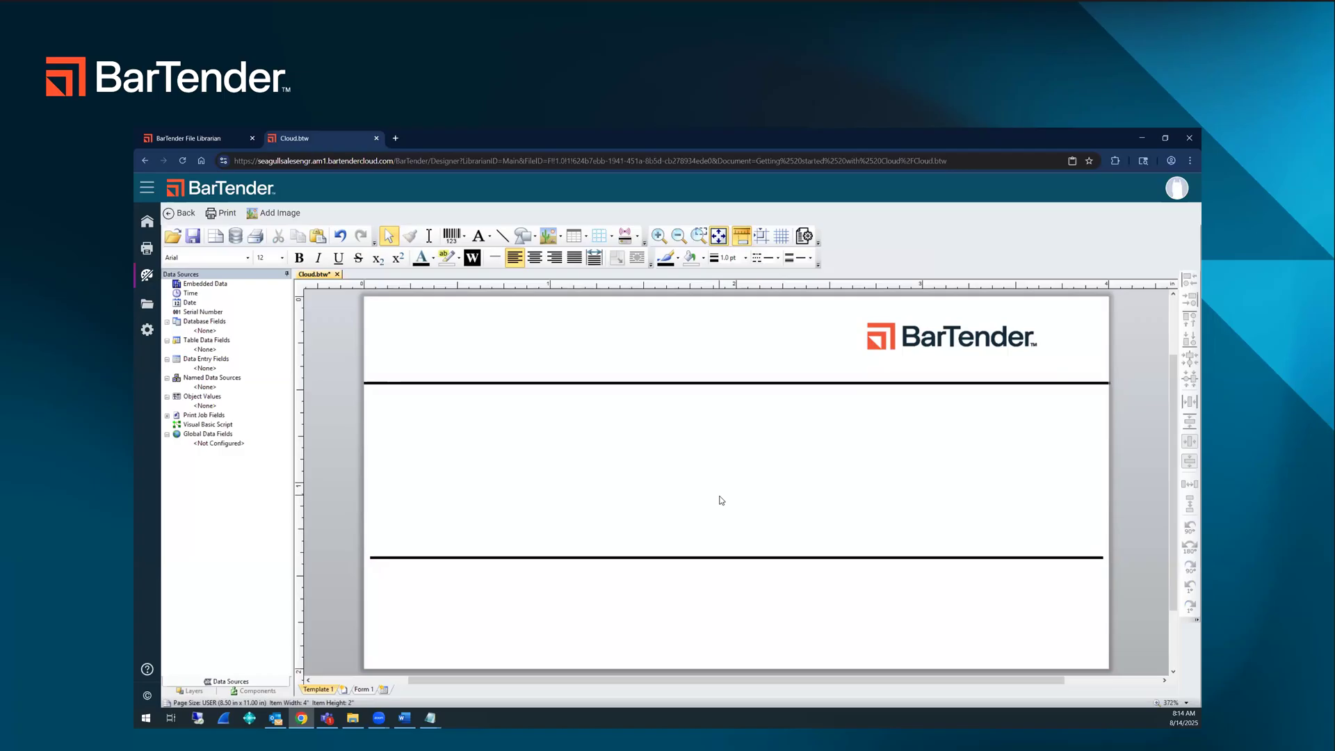
Step: Place two normal text objects, one at about X 0.15 in, Y 0.09 in and one below the lower line at about X 1.42 in
{"action": "key", "text": "alt+Tab"}
{"action": "key", "text": "alt+Tab"}
{"action": "left_click", "coordinate": [478, 236]}
{"action": "left_click", "coordinate": [420, 332]}
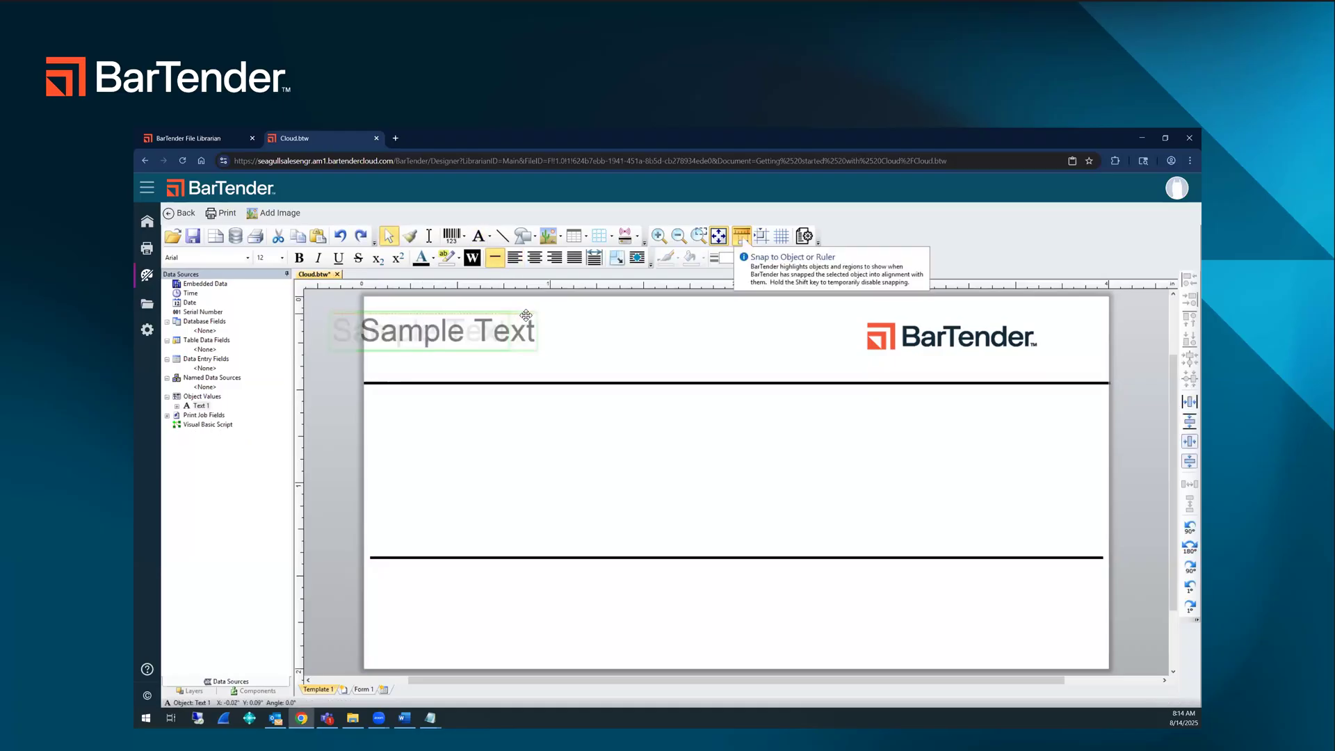
{"action": "left_click", "coordinate": [536, 313]}
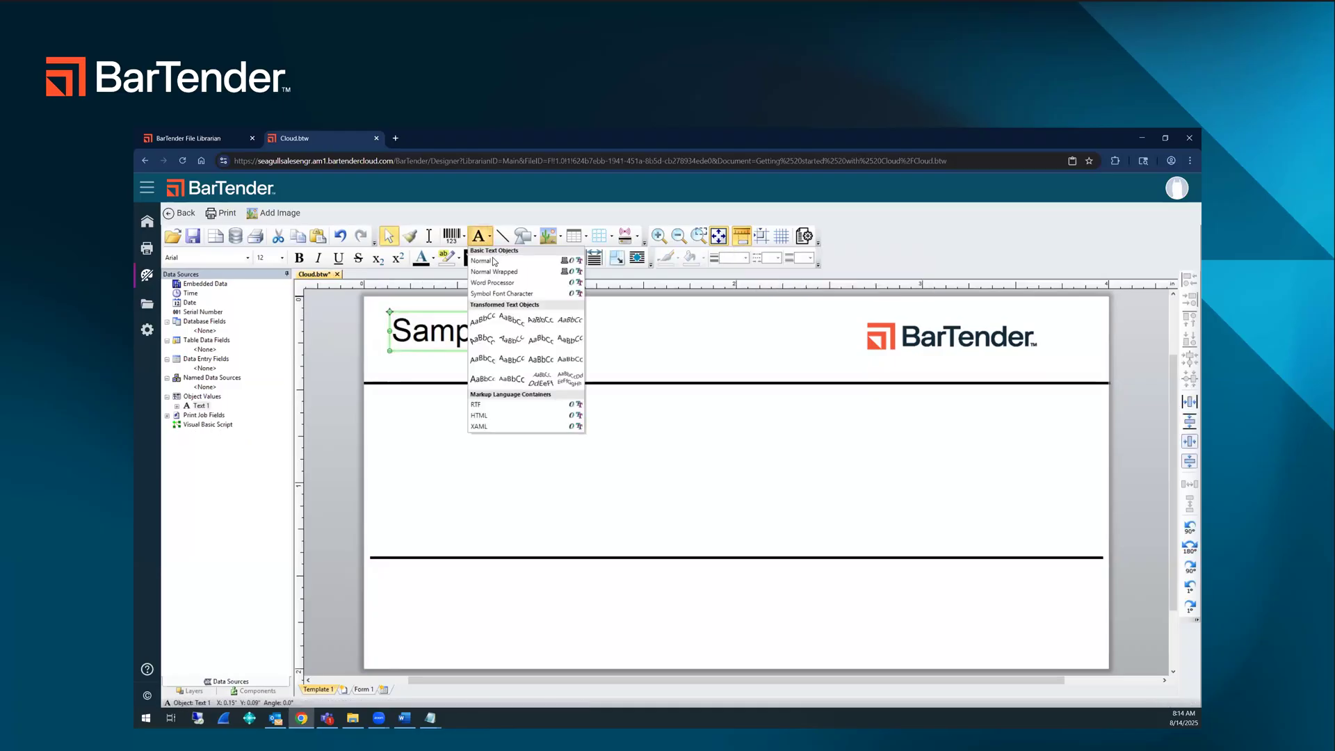
{"action": "left_click", "coordinate": [495, 261]}
{"action": "scroll", "coordinate": [587, 395], "scroll_direction": "down", "scroll_amount": 2}
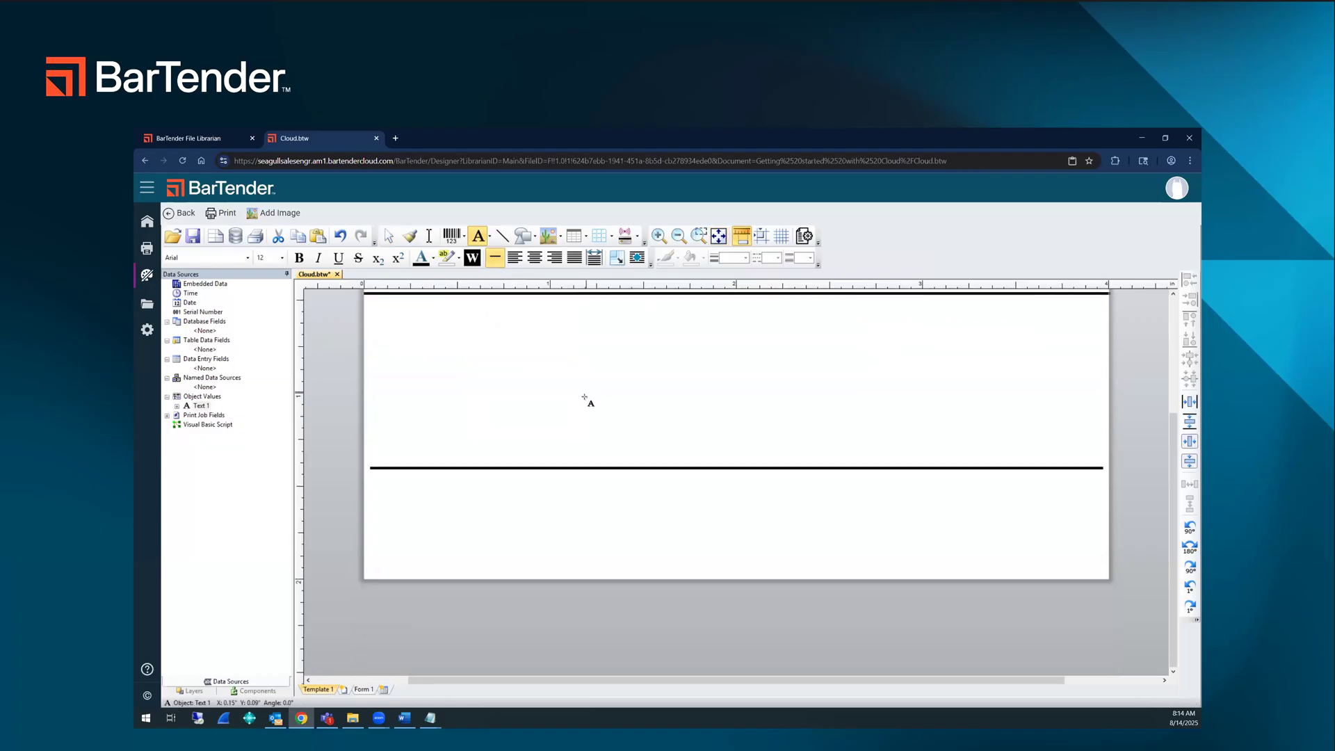
{"action": "left_click", "coordinate": [635, 525]}
Step: Move the lower line down to about Y 1.5 in and save the label
{"action": "left_click_drag", "start_coordinate": [680, 504], "coordinate": [751, 486]}
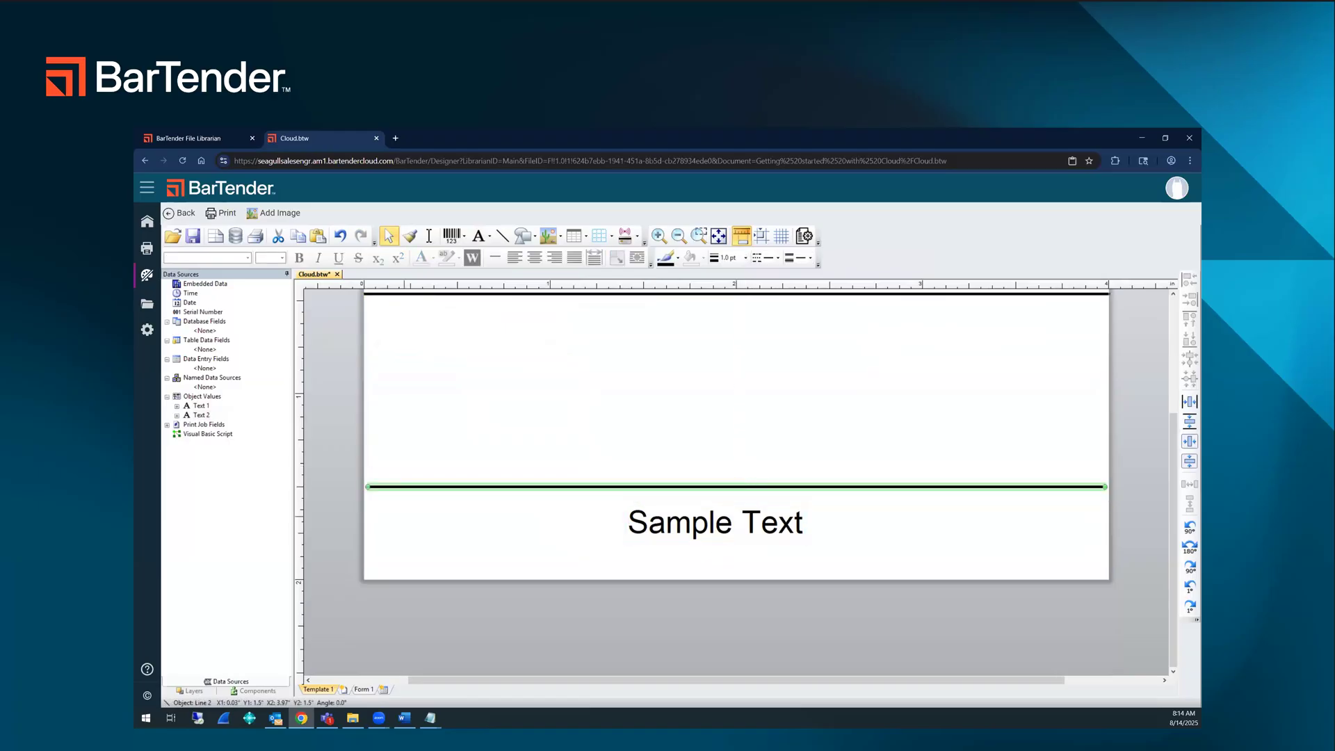
{"action": "key", "text": "ctrl+s"}
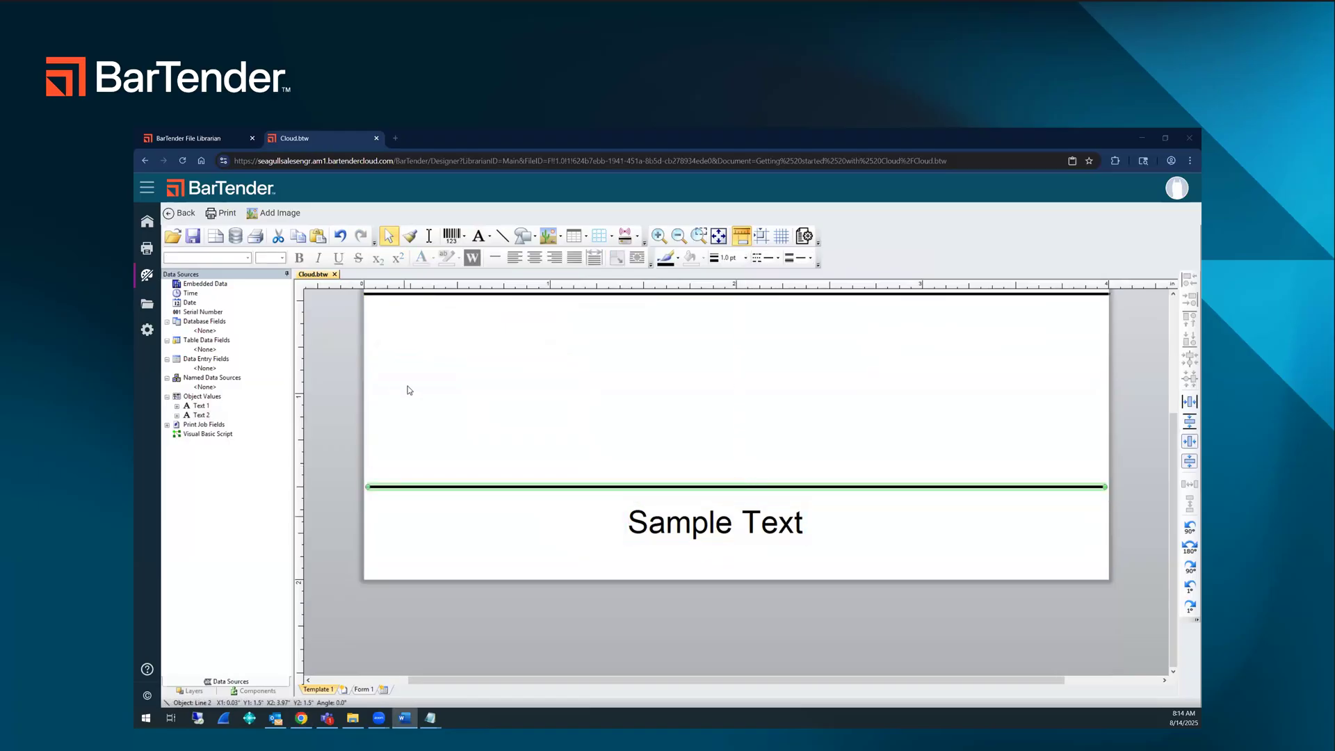
Step: Set the upper text object's embedded data to Asset Tag and format it as white on black
{"action": "scroll", "coordinate": [410, 389], "scroll_direction": "up", "scroll_amount": 4}
{"action": "double_click", "coordinate": [469, 420]}
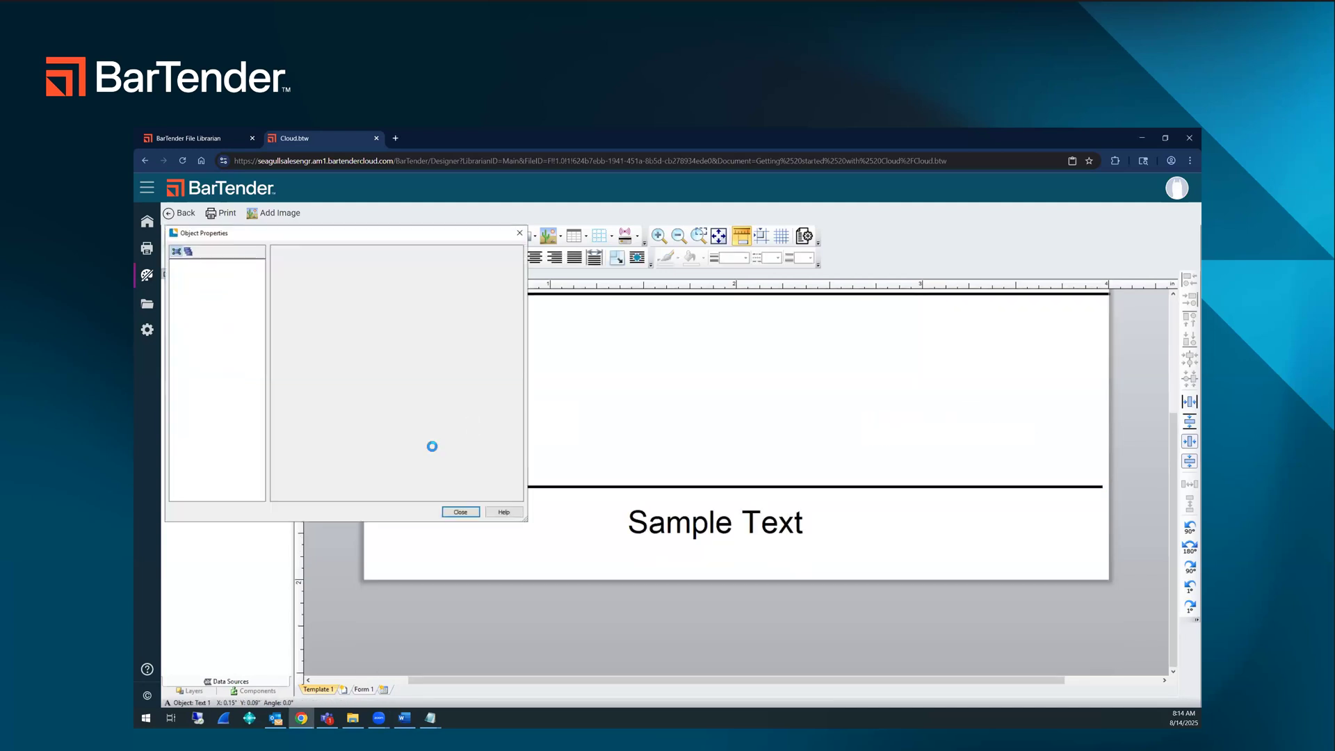
{"action": "left_click_drag", "start_coordinate": [357, 317], "coordinate": [302, 320]}
{"action": "type", "text": "Asset Tag"}
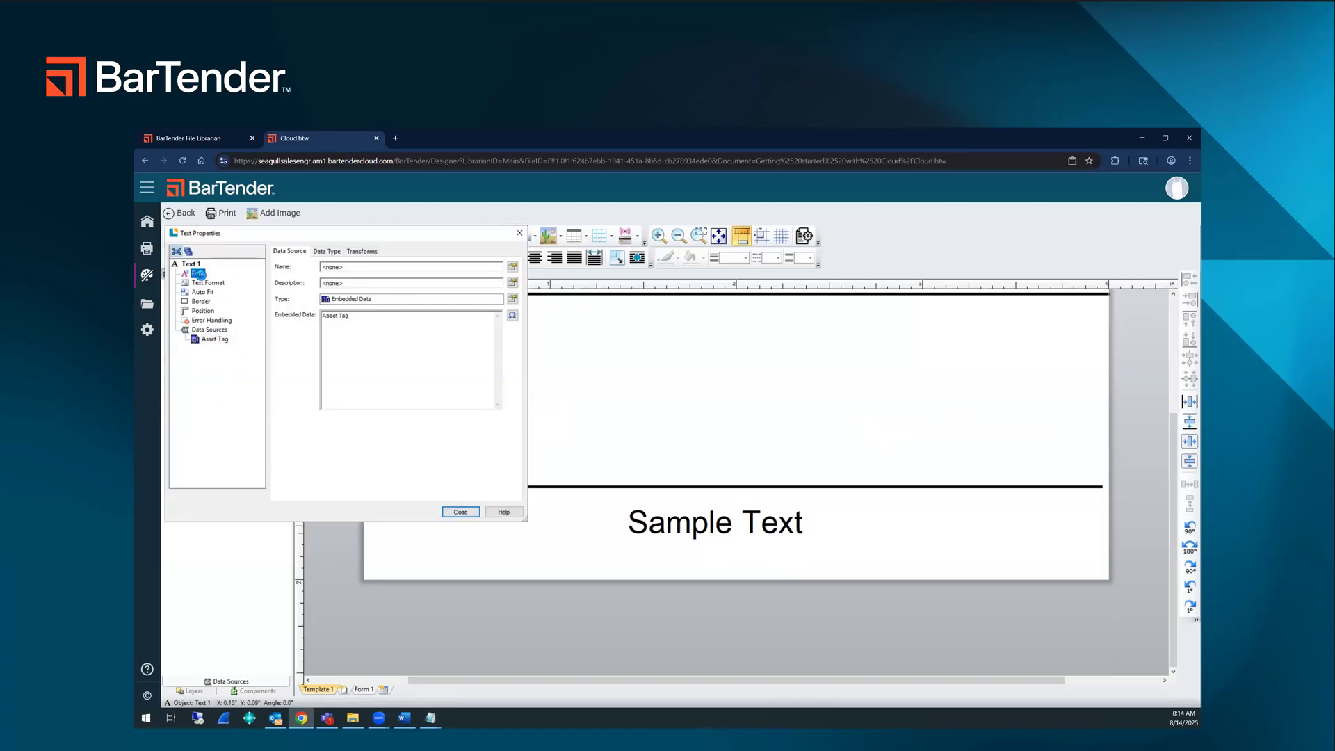
{"action": "left_click", "coordinate": [198, 274]}
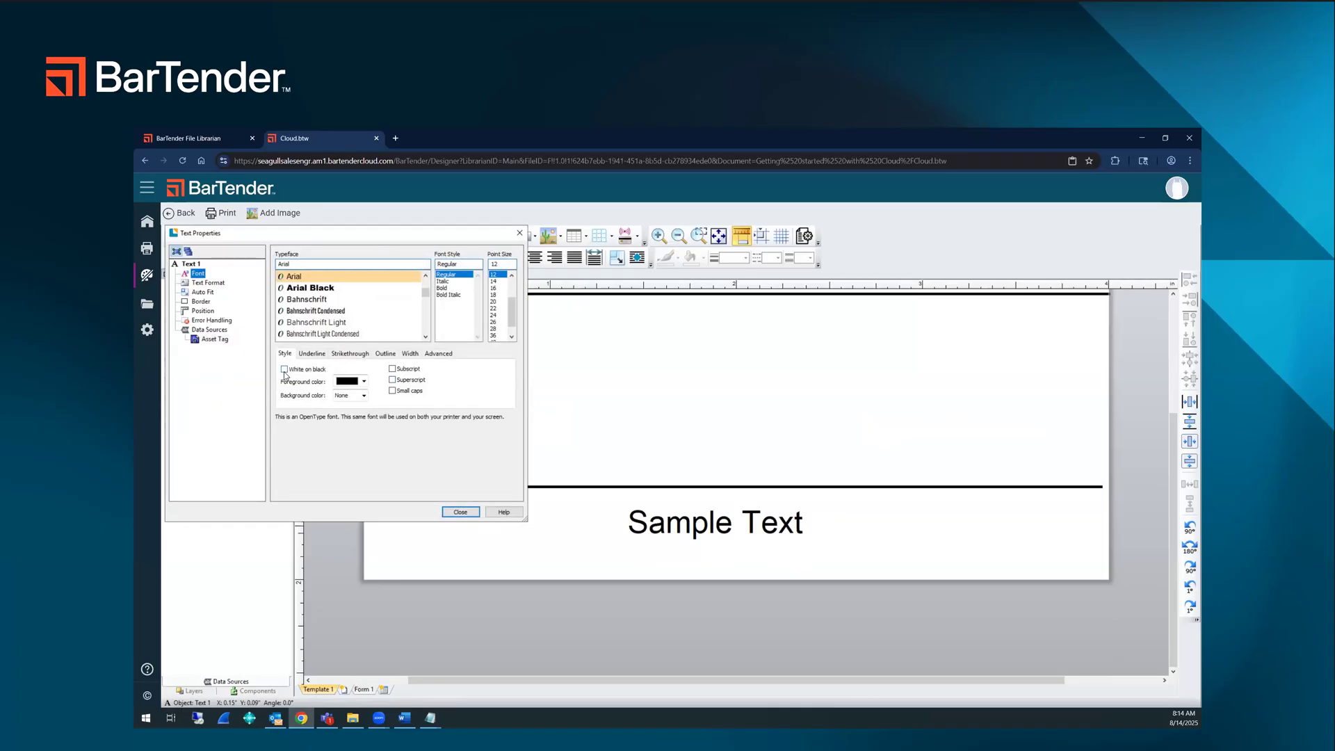
{"action": "left_click", "coordinate": [284, 370]}
{"action": "left_click", "coordinate": [460, 511]}
Step: Enlarge the Asset Tag text to about 21.2 pt
{"action": "scroll", "coordinate": [467, 424], "scroll_direction": "up", "scroll_amount": 1}
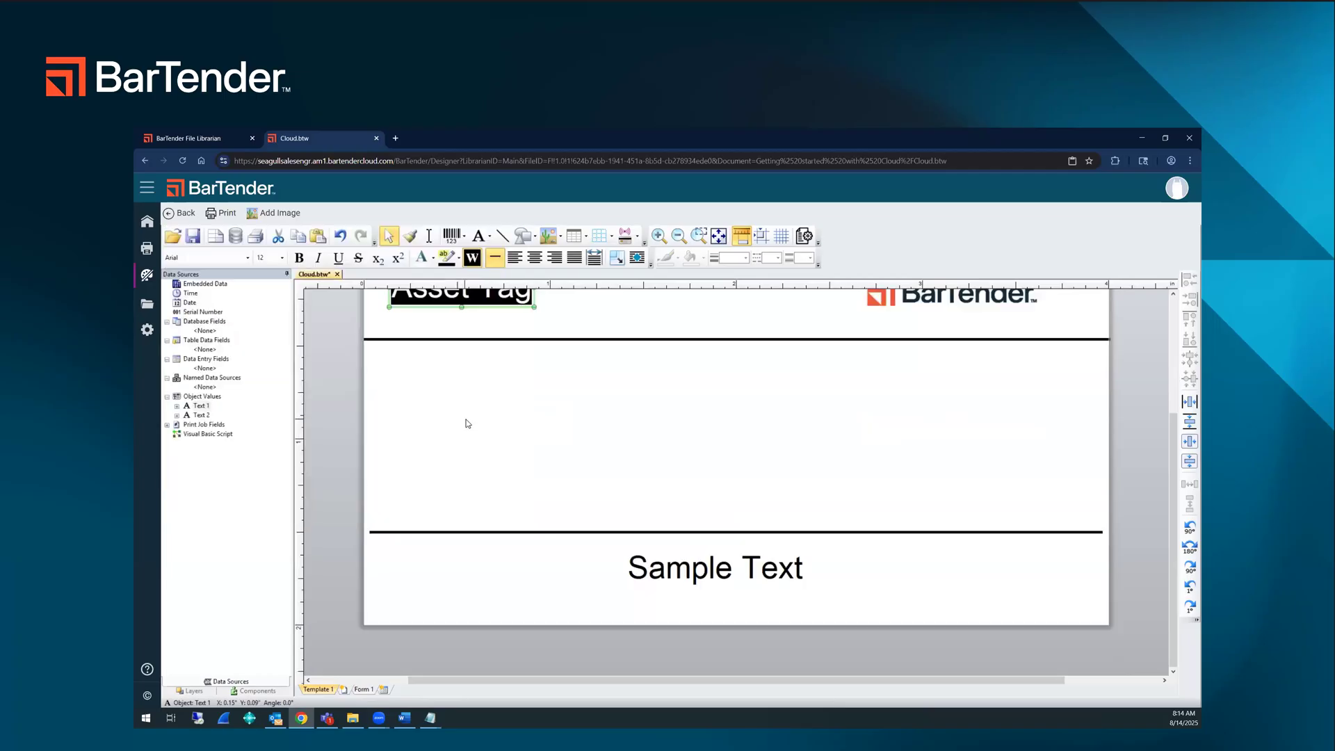
{"action": "scroll", "coordinate": [467, 423], "scroll_direction": "up", "scroll_amount": 2}
{"action": "left_click_drag", "start_coordinate": [673, 468], "coordinate": [693, 471]}
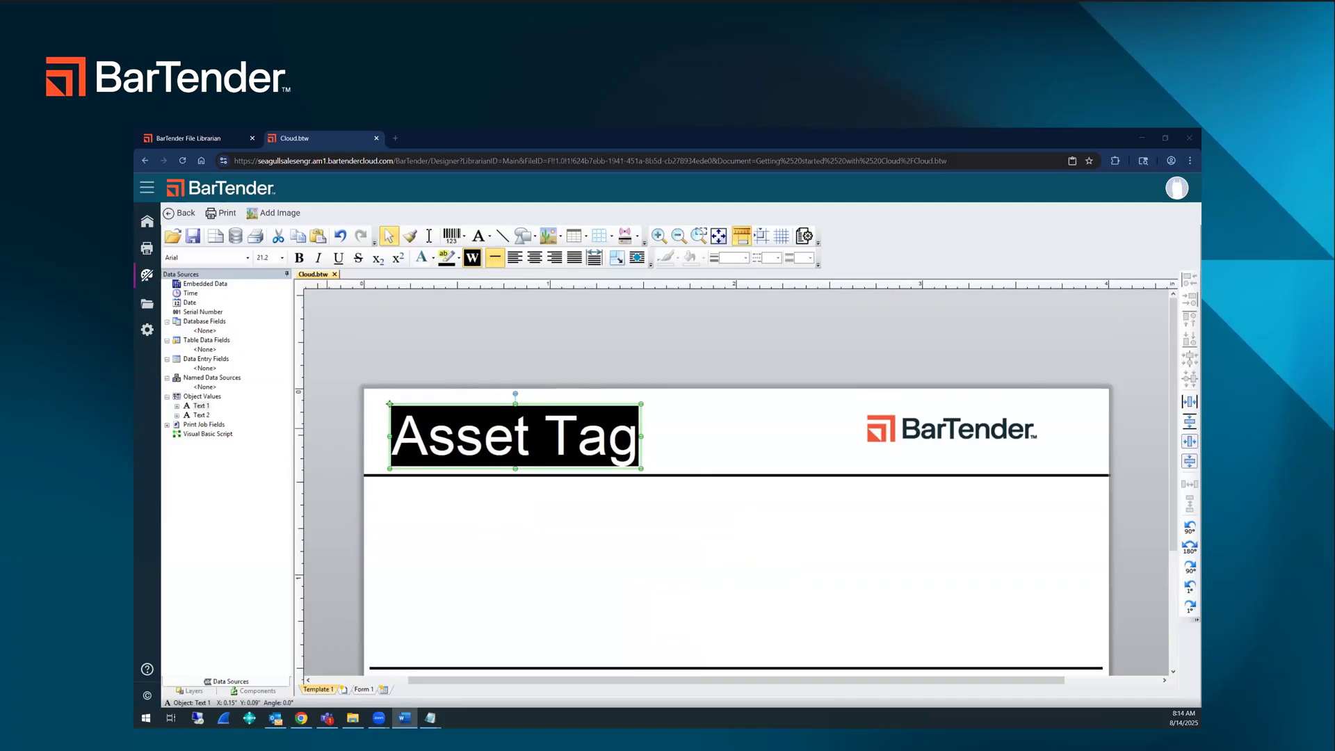
Step: Replace the embedded data of the text below the lower line with Property of Seagull Software, LLC
{"action": "scroll", "coordinate": [512, 480], "scroll_direction": "down", "scroll_amount": 3}
{"action": "double_click", "coordinate": [725, 485]}
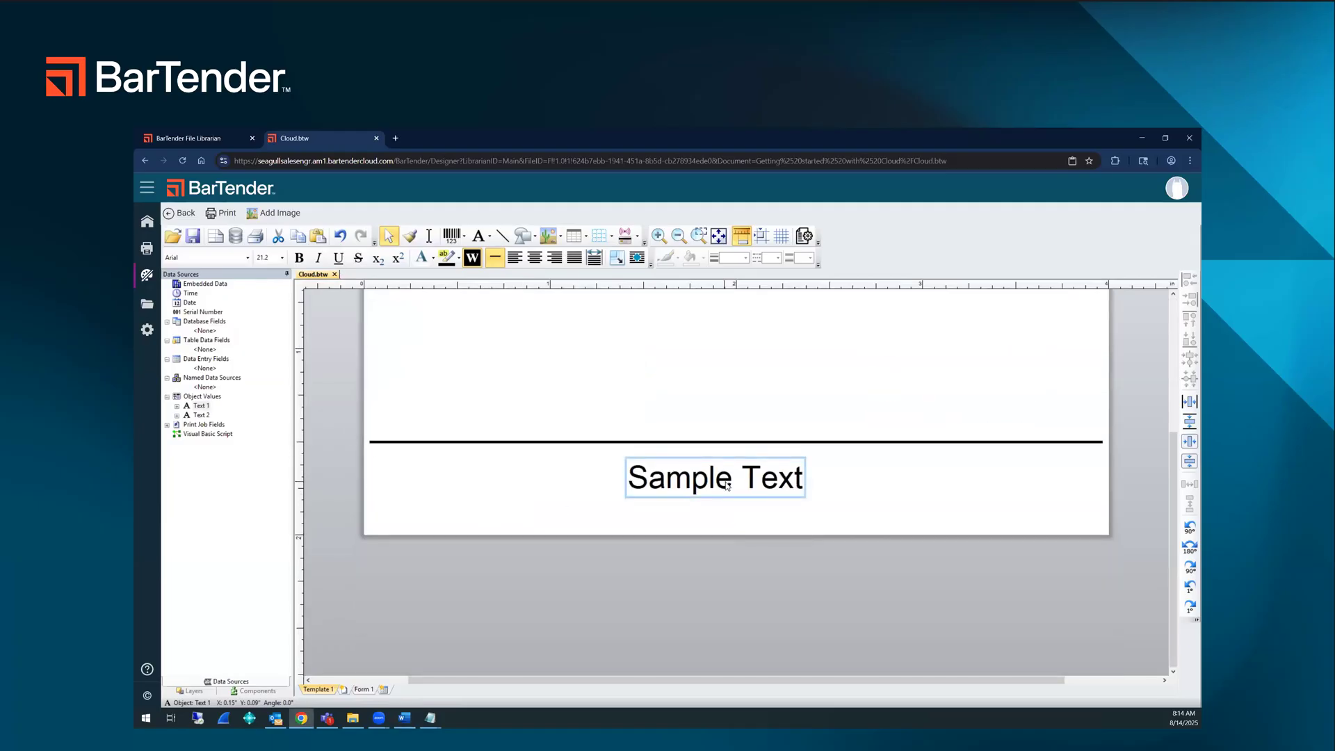
{"action": "left_click", "coordinate": [724, 482]}
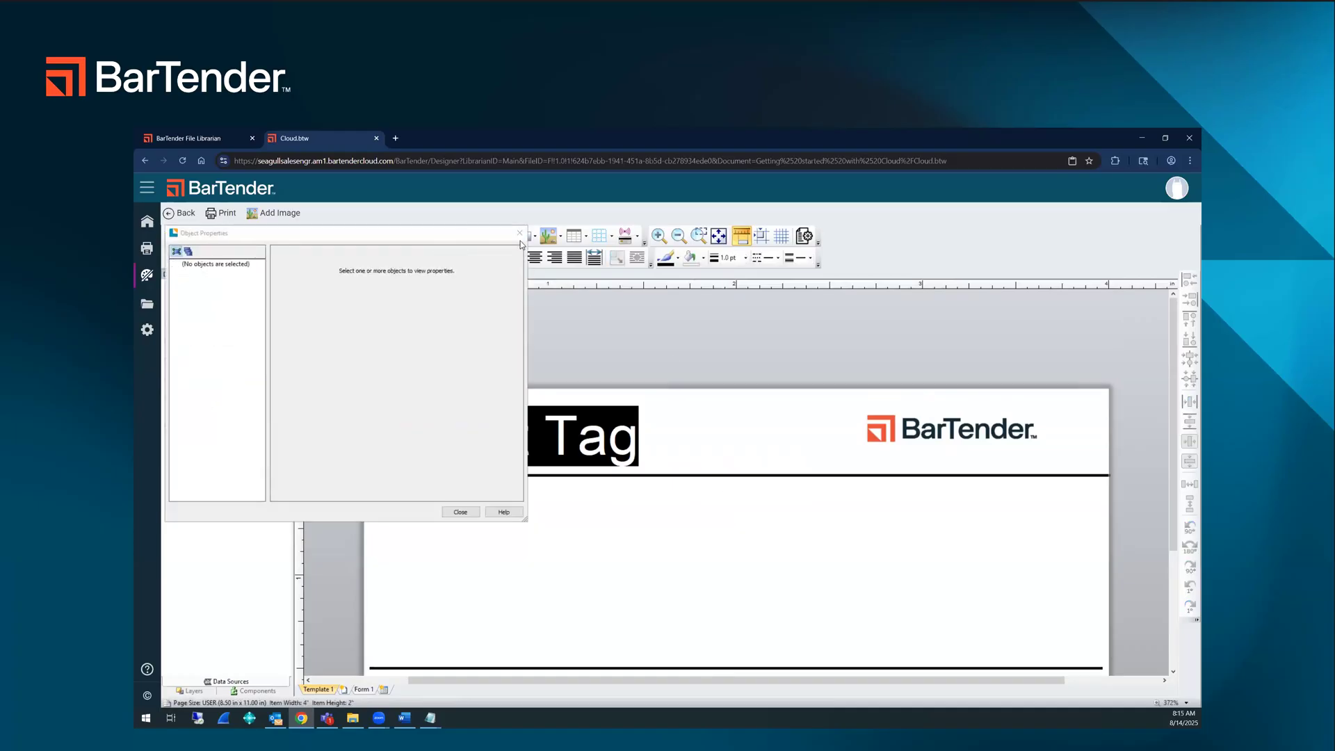
{"action": "scroll", "coordinate": [720, 494], "scroll_direction": "down", "scroll_amount": 3}
{"action": "left_click", "coordinate": [740, 603]}
{"action": "left_click", "coordinate": [742, 602]}
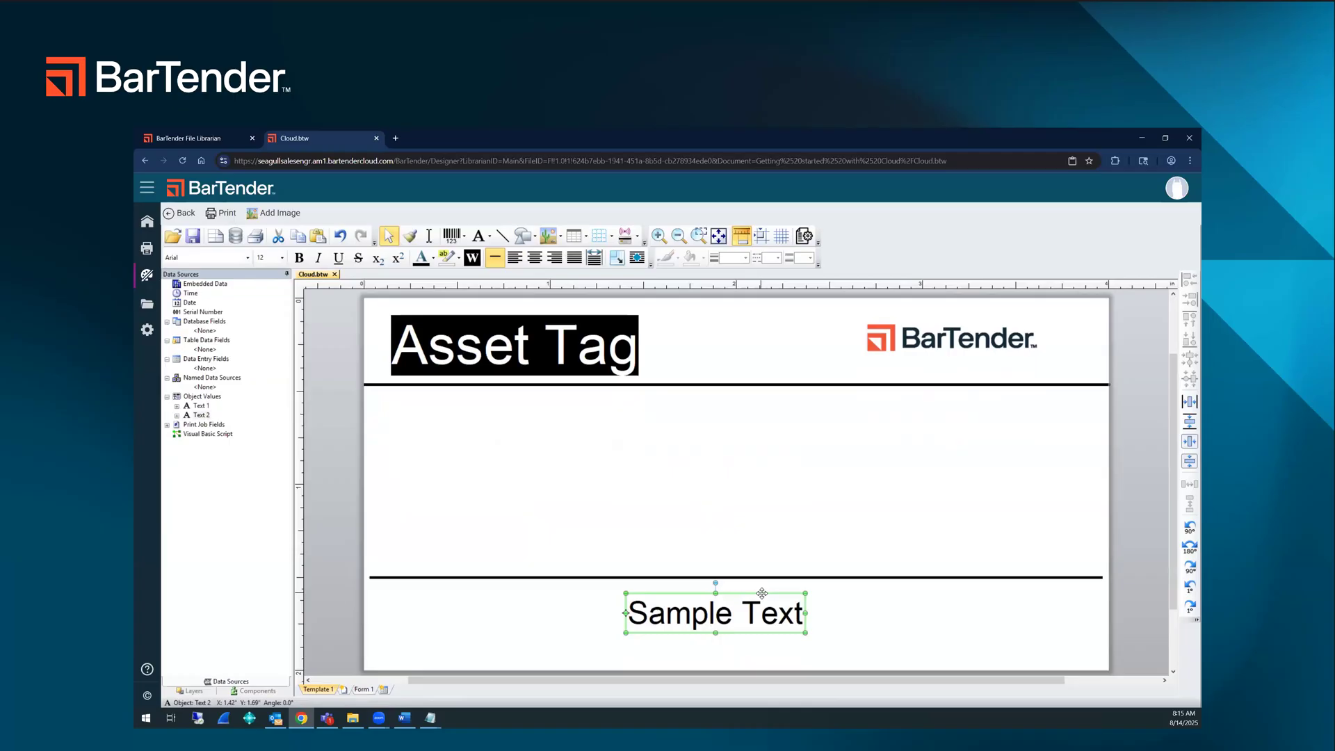
{"action": "double_click", "coordinate": [762, 593]}
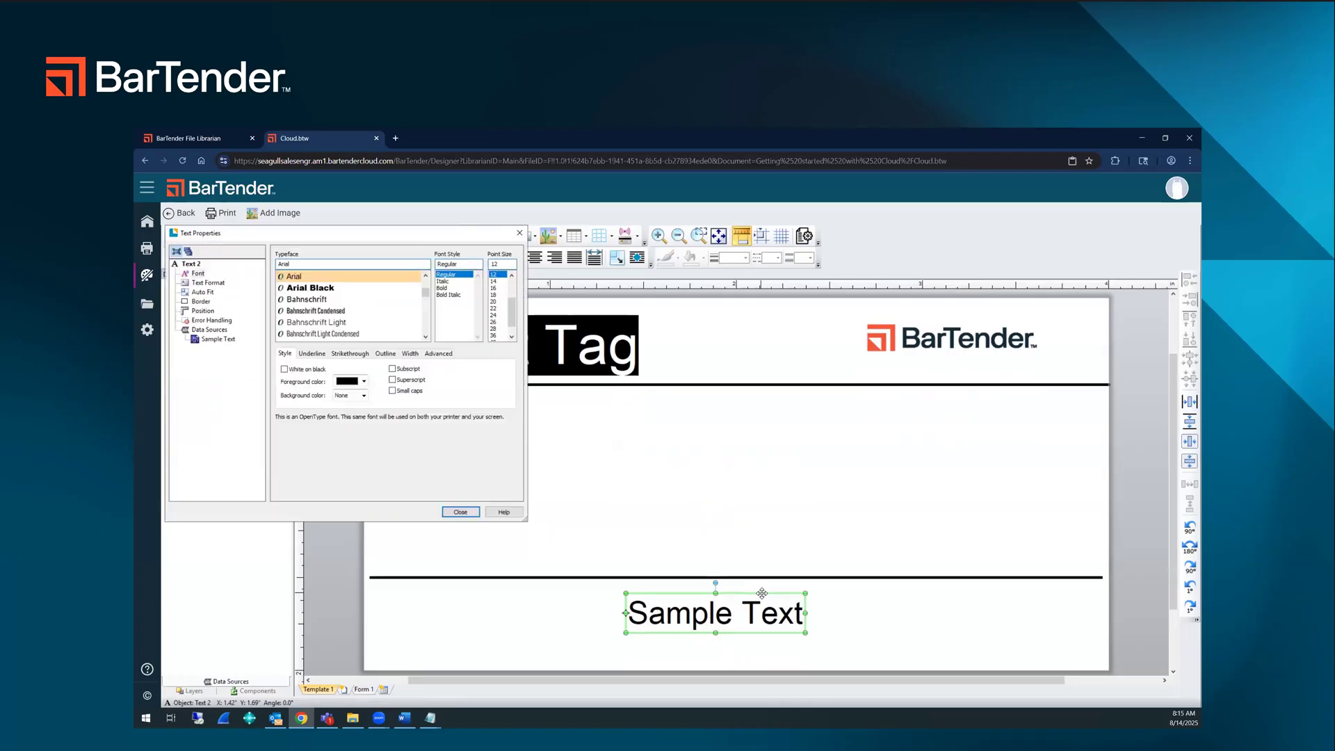
{"action": "left_click", "coordinate": [213, 340]}
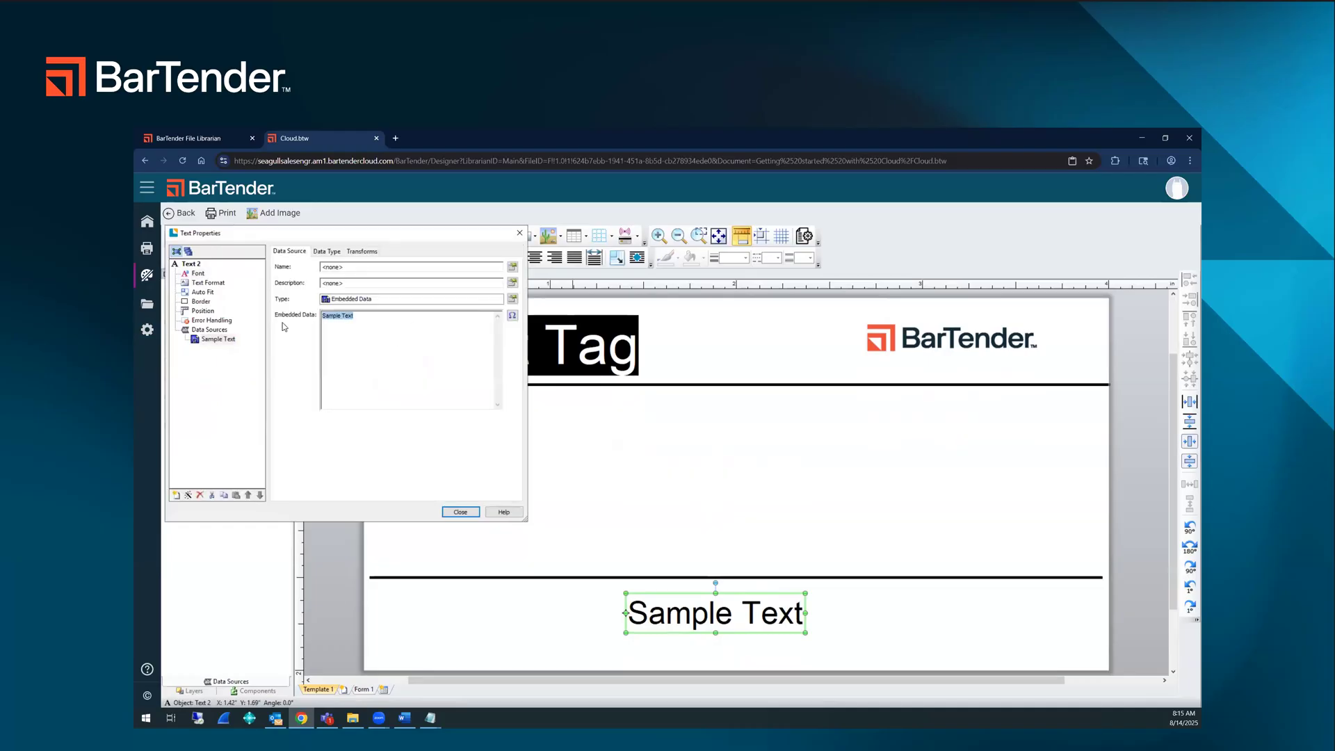
{"action": "type", "text": "Property of Seagull Software, LLC"}
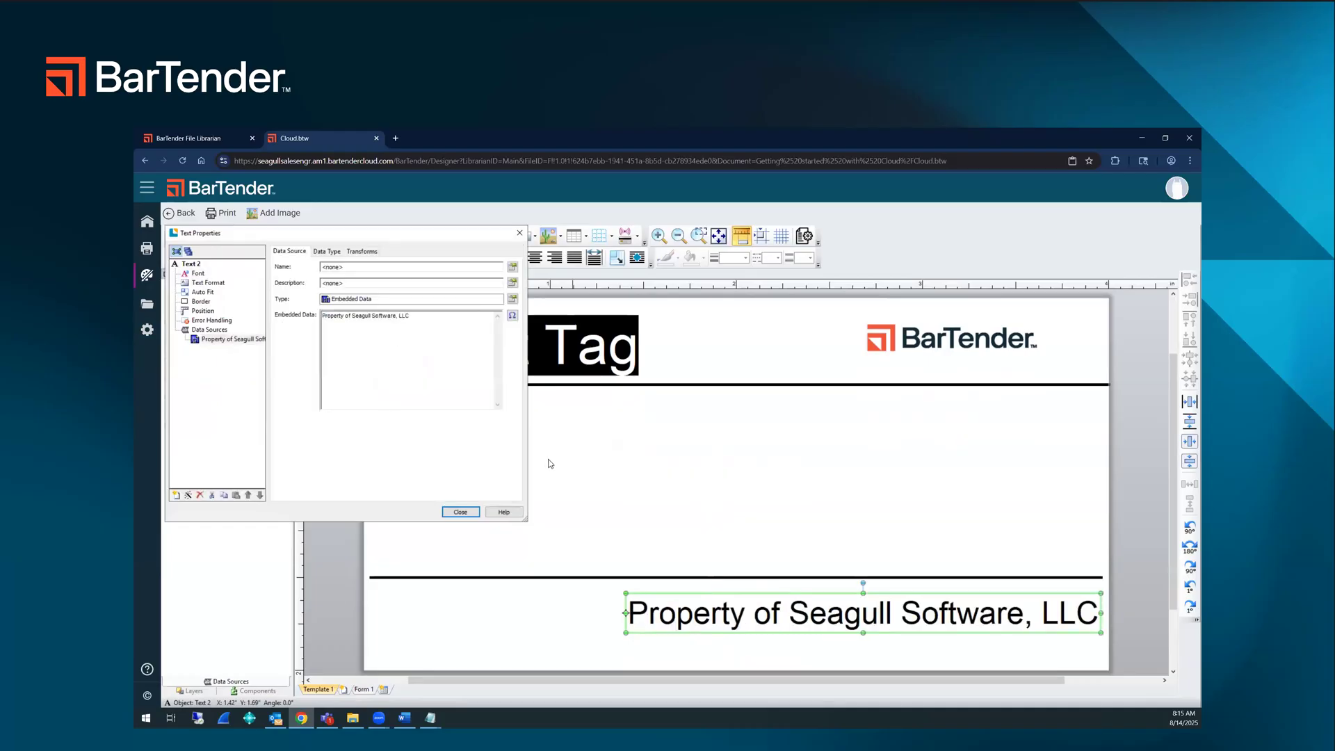
{"action": "left_click", "coordinate": [460, 512]}
Step: Reposition and stretch the property text across the lower band, starting at about X 0.39 in, with a font size of about 20.7 pt
{"action": "left_click_drag", "start_coordinate": [689, 595], "coordinate": [631, 597]}
{"action": "left_click_drag", "start_coordinate": [988, 634], "coordinate": [1046, 654]}
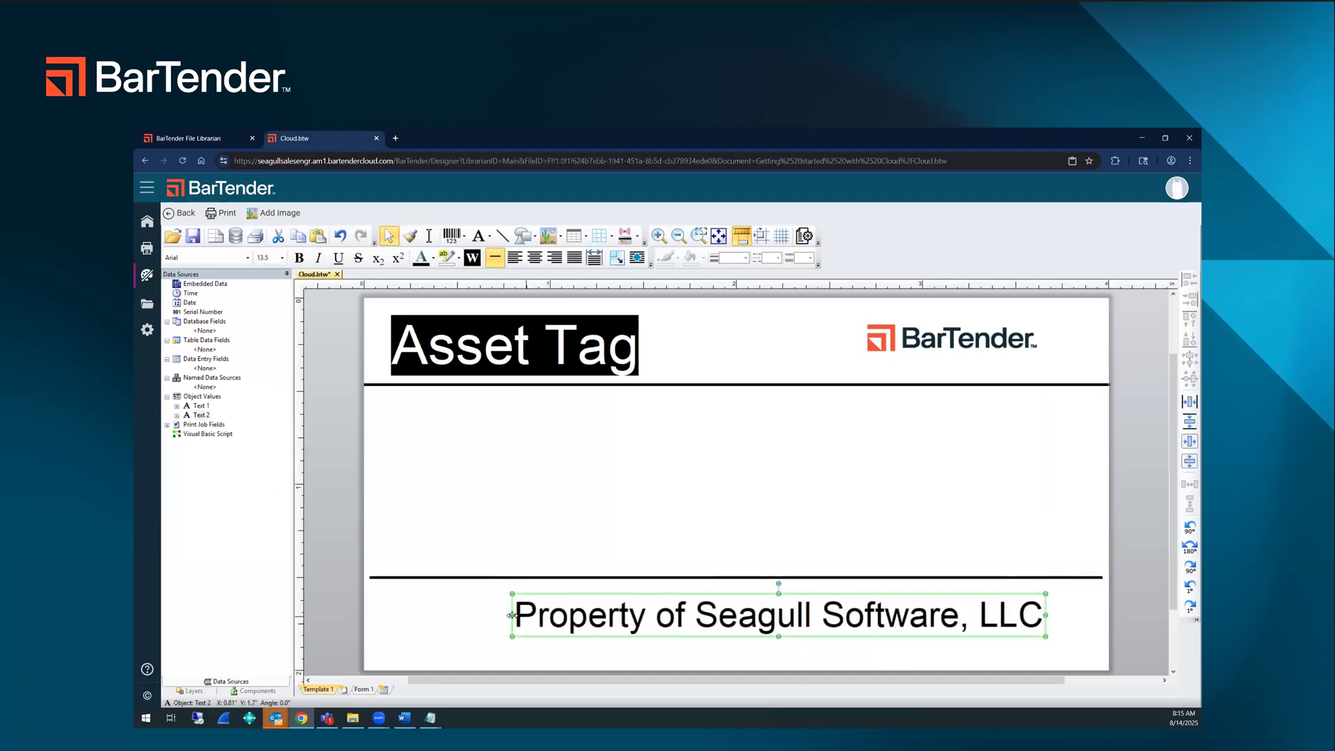
{"action": "left_click_drag", "start_coordinate": [497, 617], "coordinate": [421, 616]}
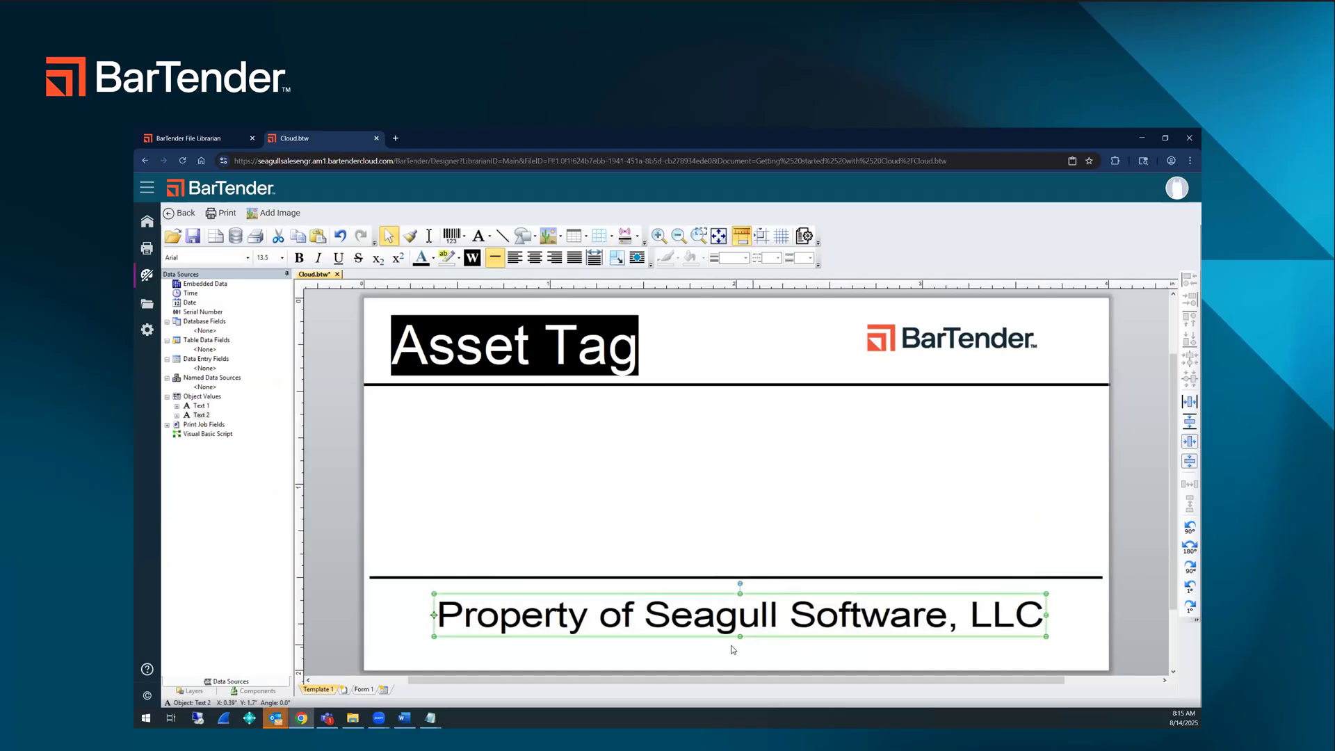
{"action": "left_click_drag", "start_coordinate": [738, 635], "coordinate": [740, 657]}
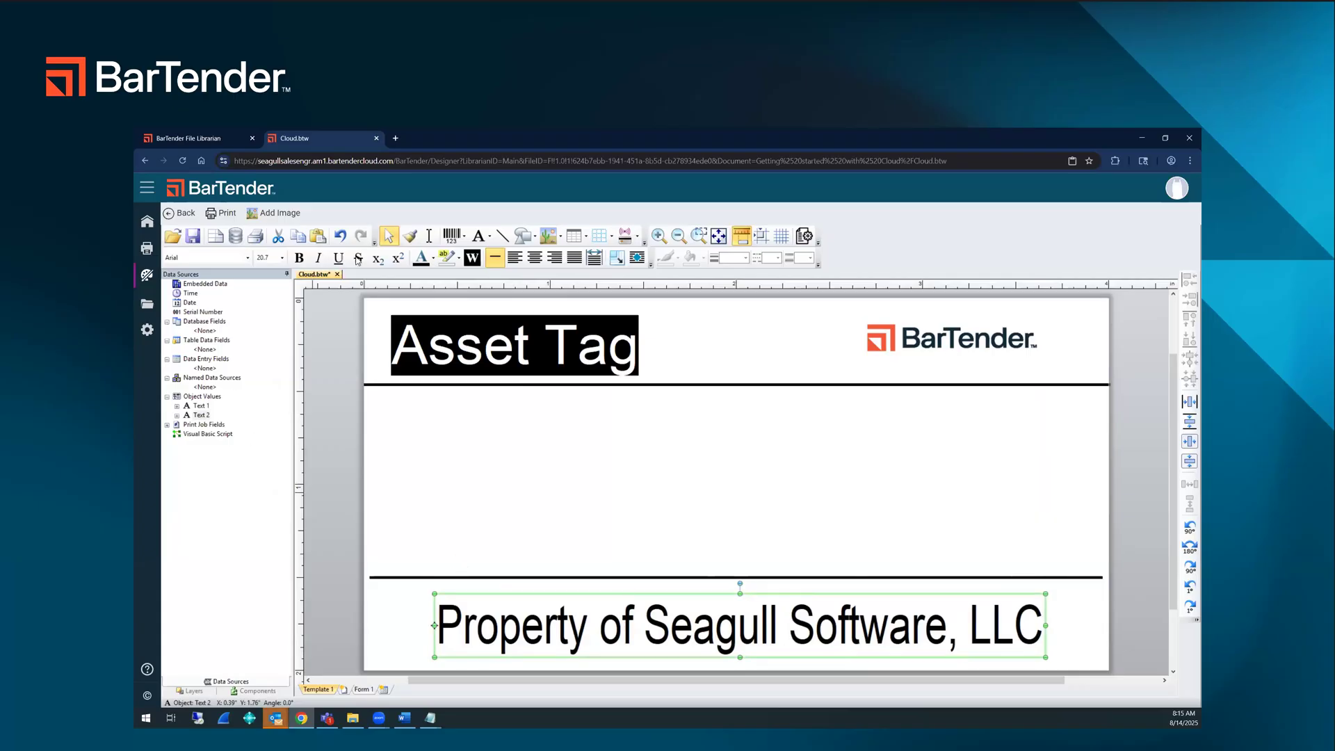
Step: Start a database connection for the label with Microsoft Excel as the database type
{"action": "left_click", "coordinate": [234, 238]}
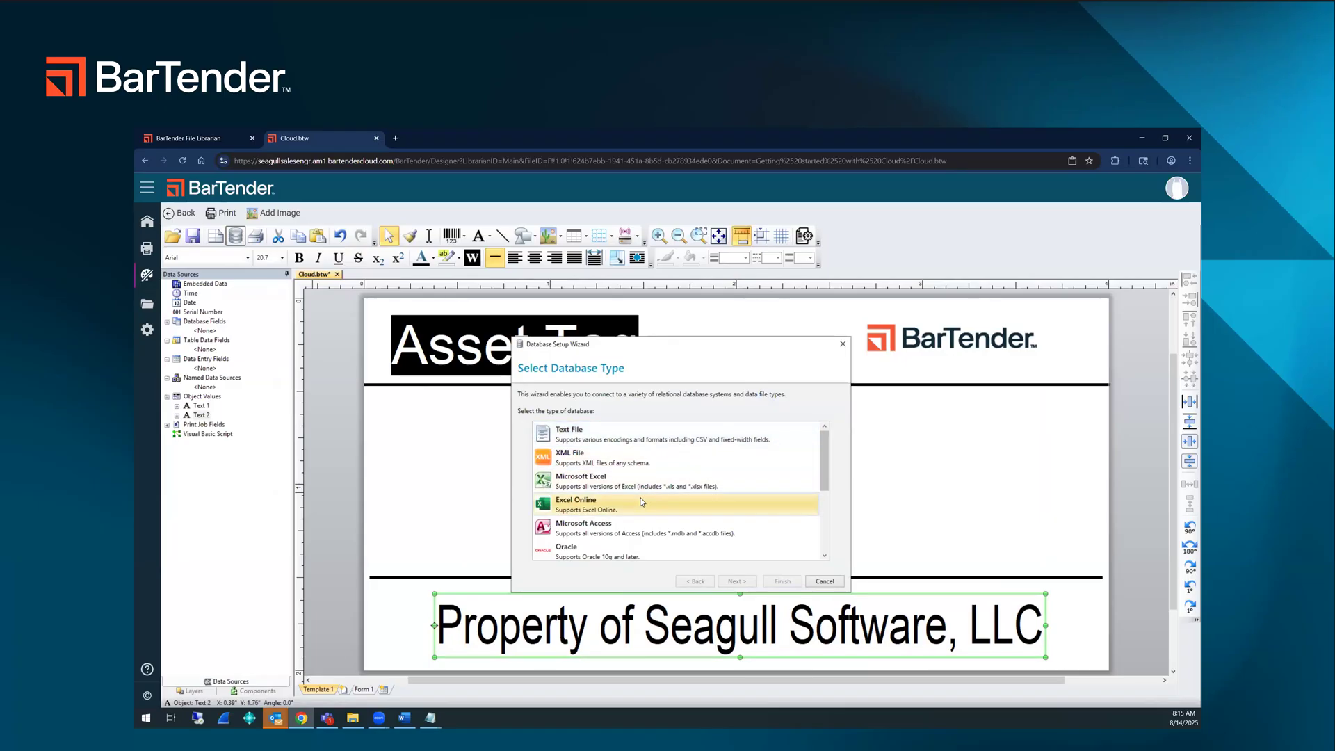
{"action": "scroll", "coordinate": [641, 501], "scroll_direction": "down", "scroll_amount": 1}
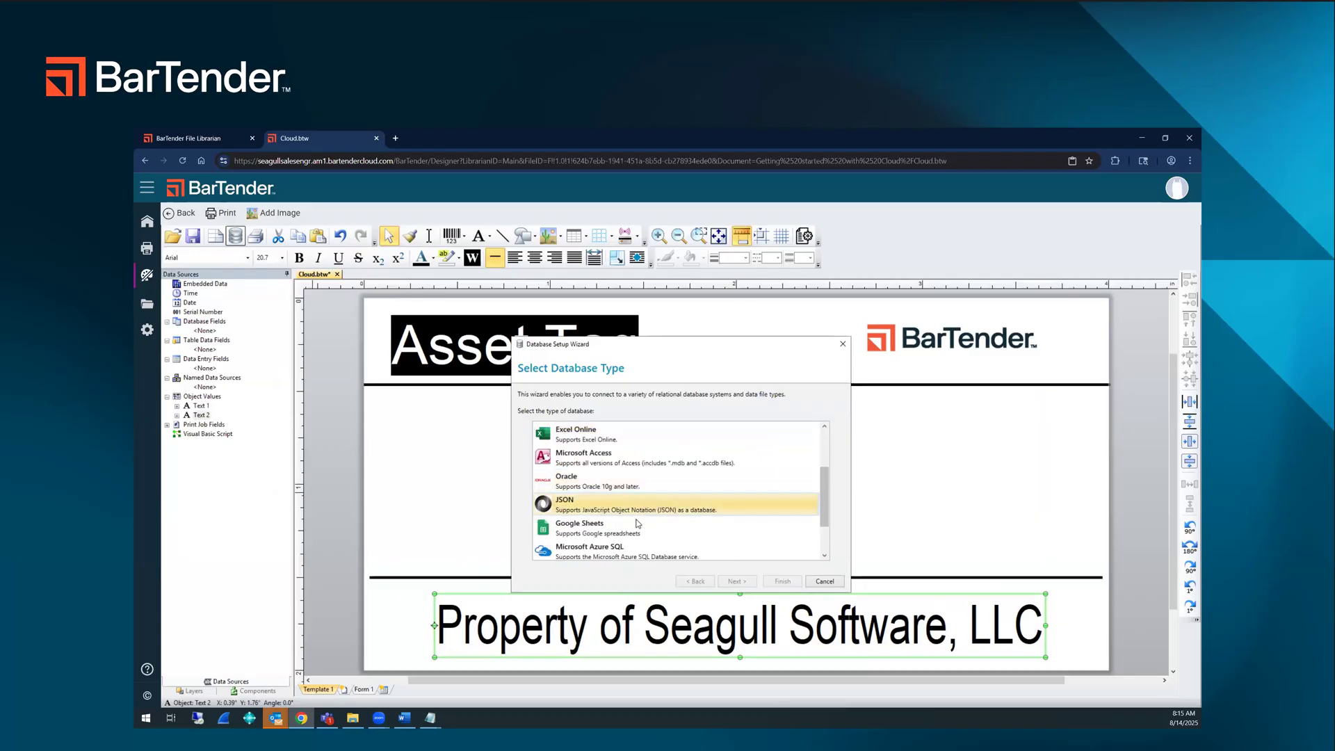
{"action": "scroll", "coordinate": [639, 533], "scroll_direction": "down", "scroll_amount": 1}
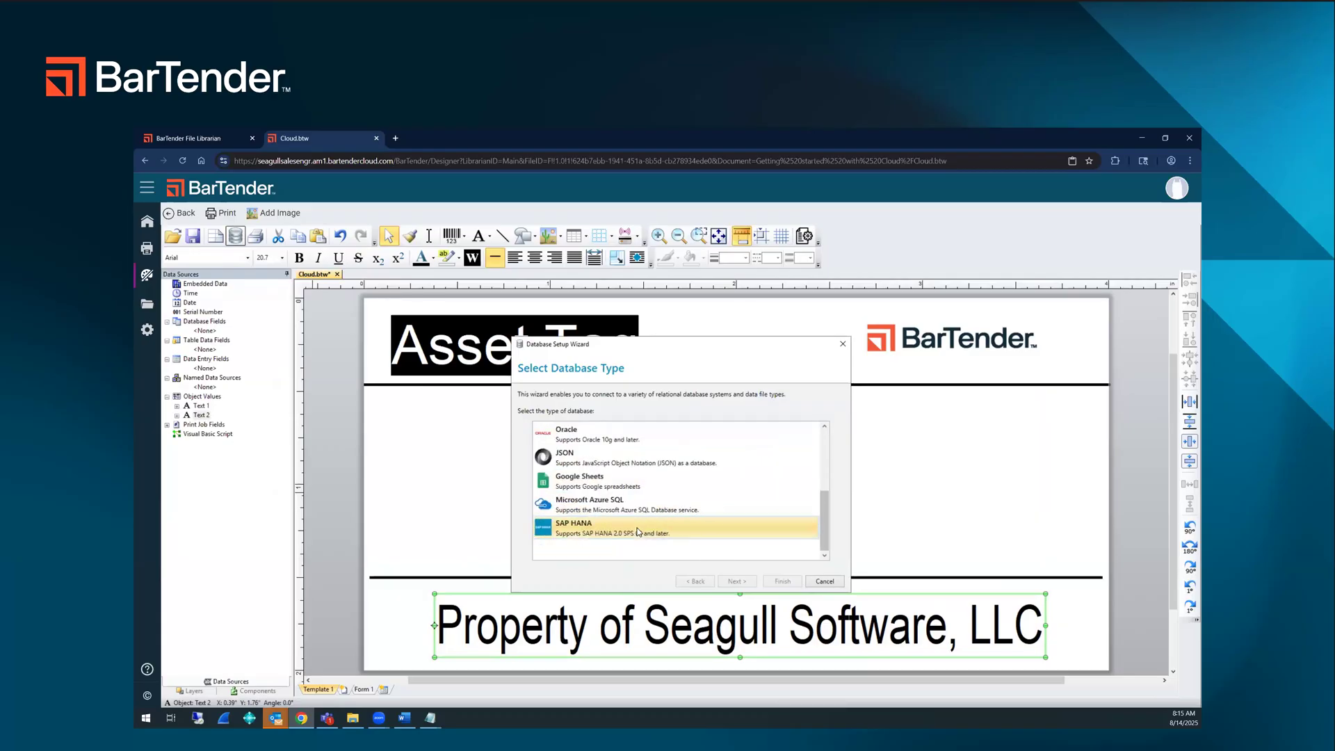
{"action": "scroll", "coordinate": [638, 532], "scroll_direction": "up", "scroll_amount": 2}
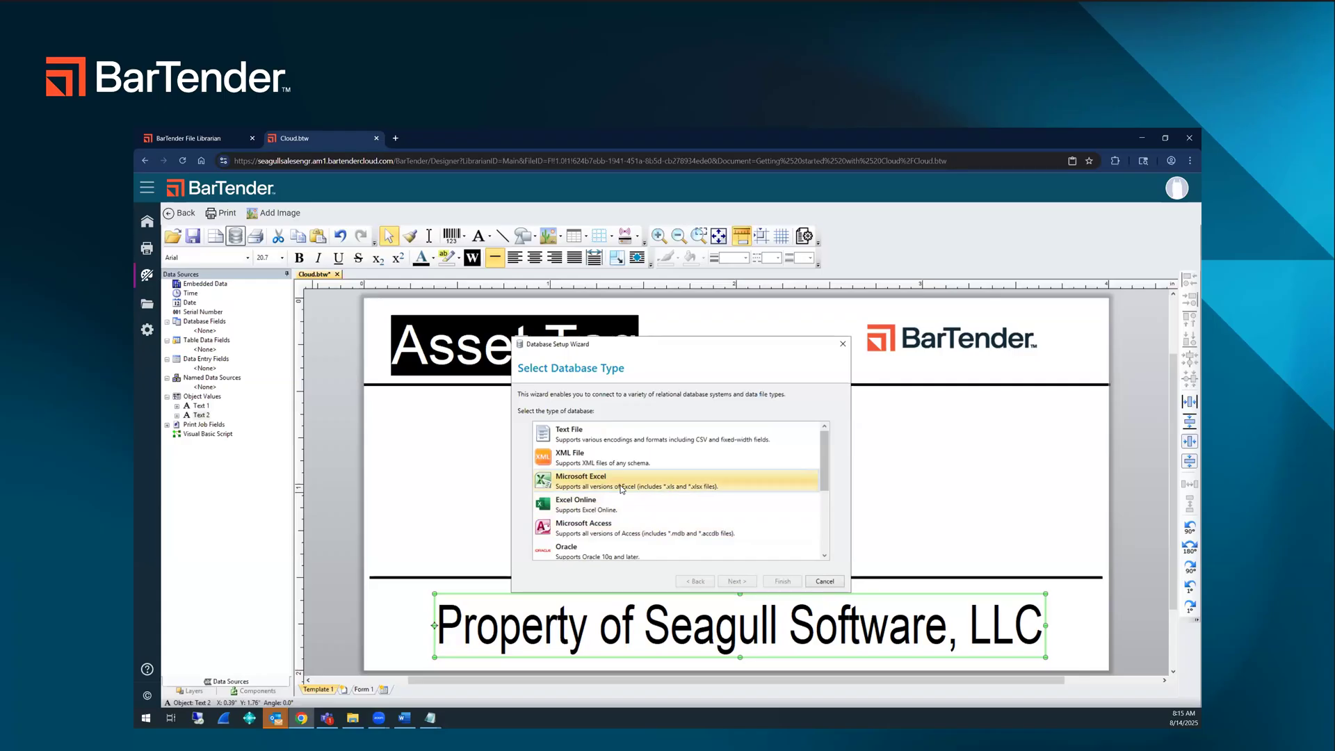
{"action": "left_click", "coordinate": [620, 489]}
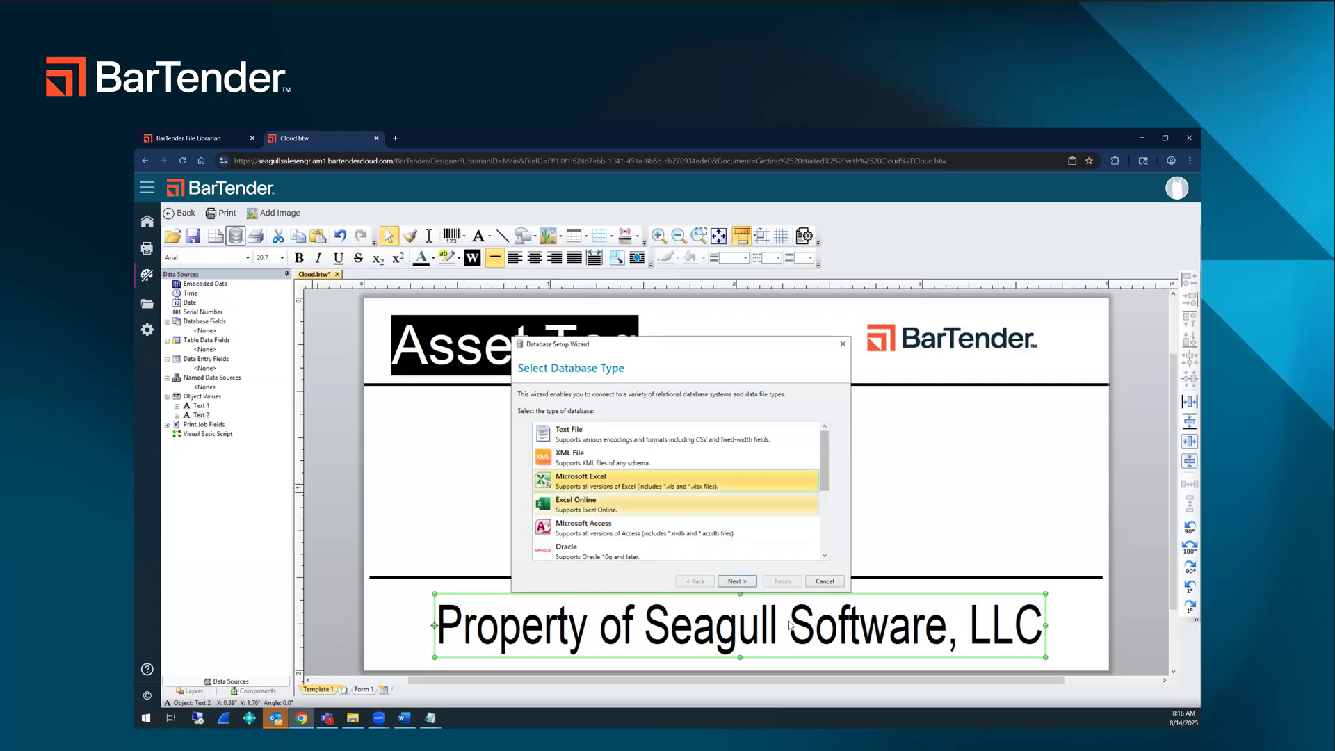
{"action": "left_click", "coordinate": [737, 581]}
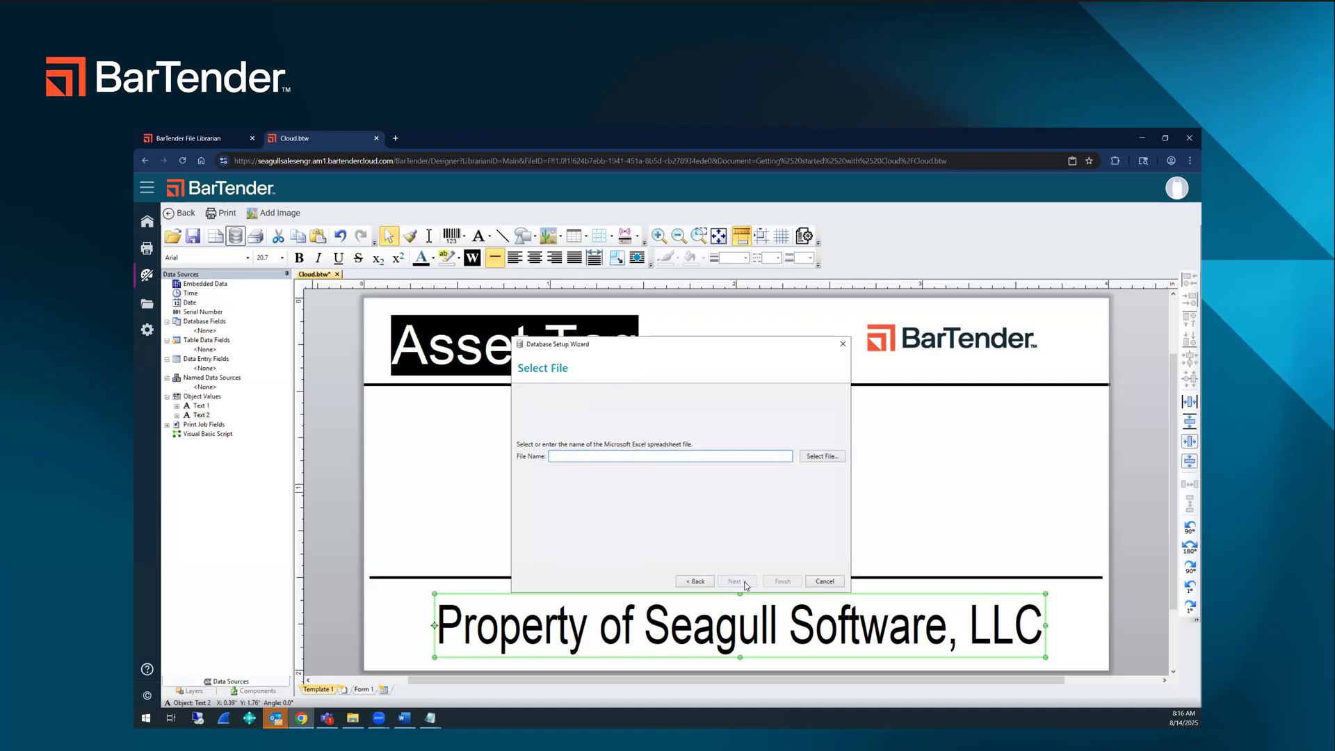
Step: Select Getting Started Assets.xlsx from Main's Getting started with Cloud folder as the database file
{"action": "left_click", "coordinate": [823, 457]}
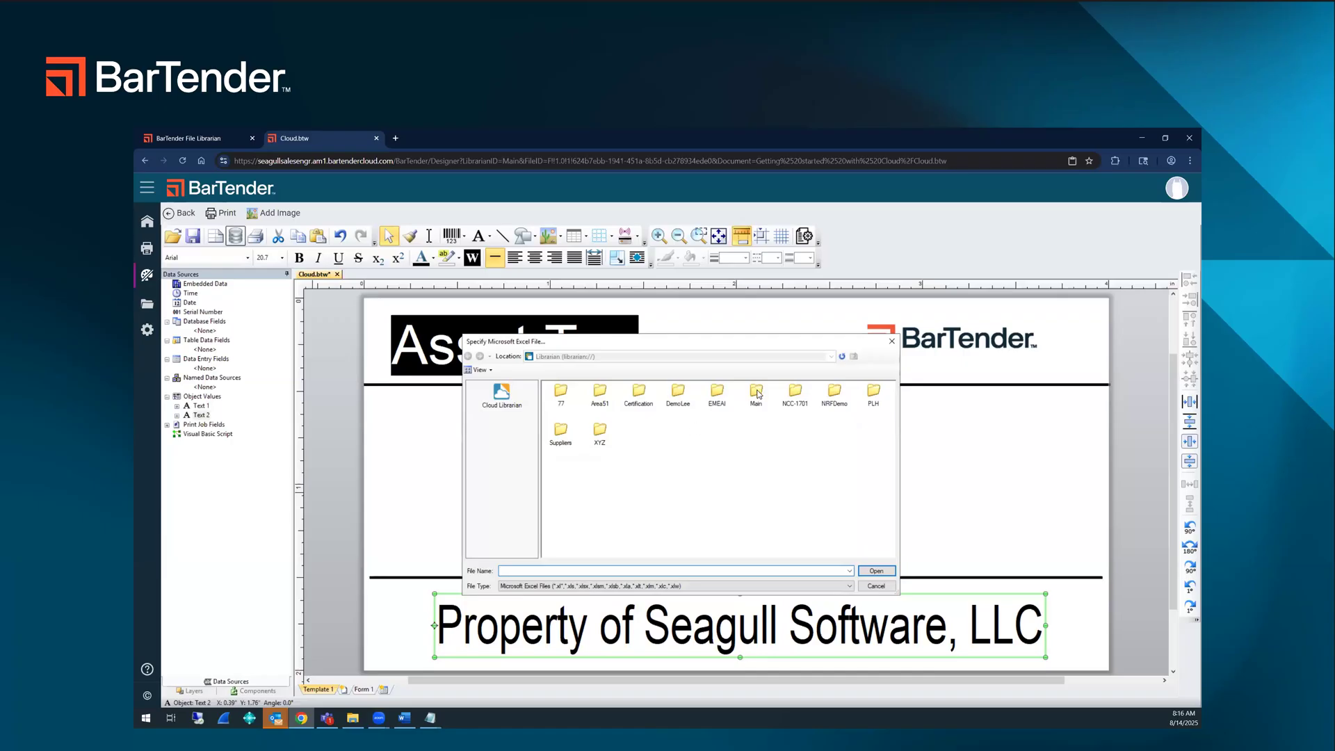
{"action": "double_click", "coordinate": [757, 394]}
{"action": "double_click", "coordinate": [678, 402]}
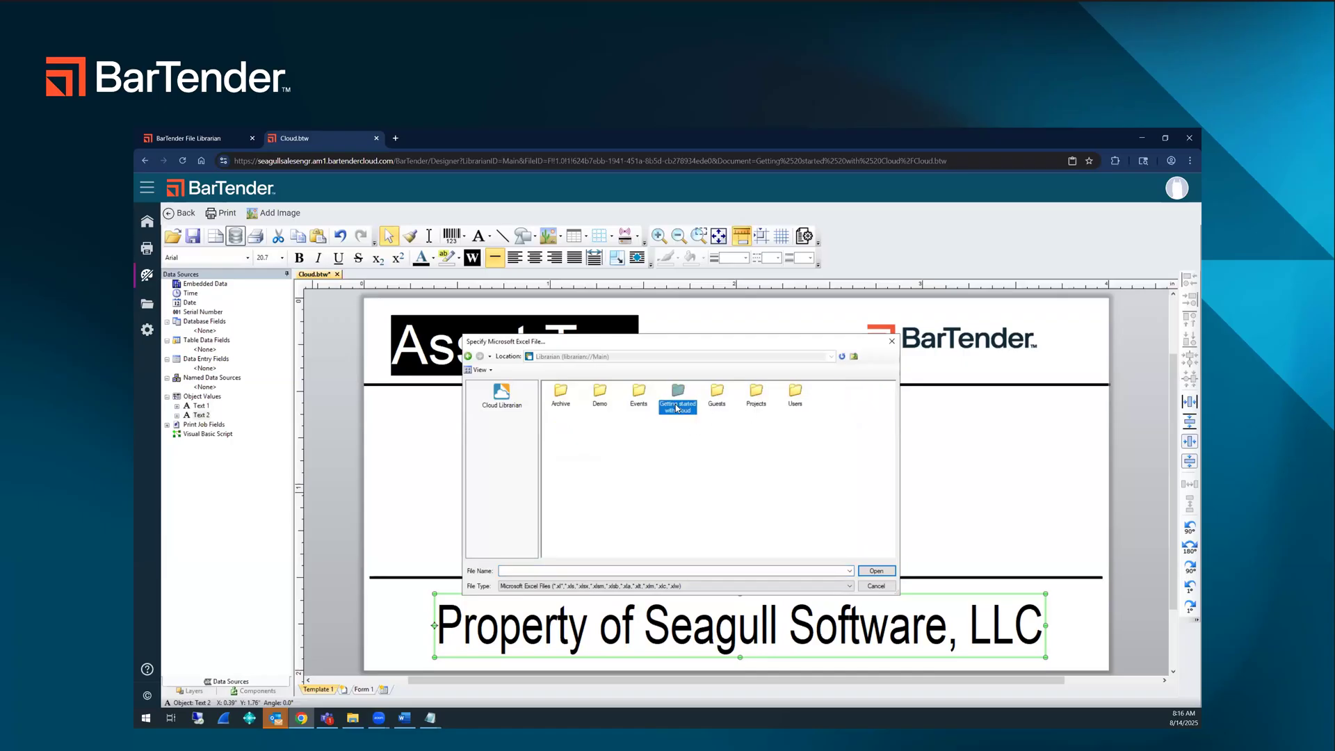
{"action": "left_click", "coordinate": [564, 409]}
{"action": "double_click", "coordinate": [567, 411]}
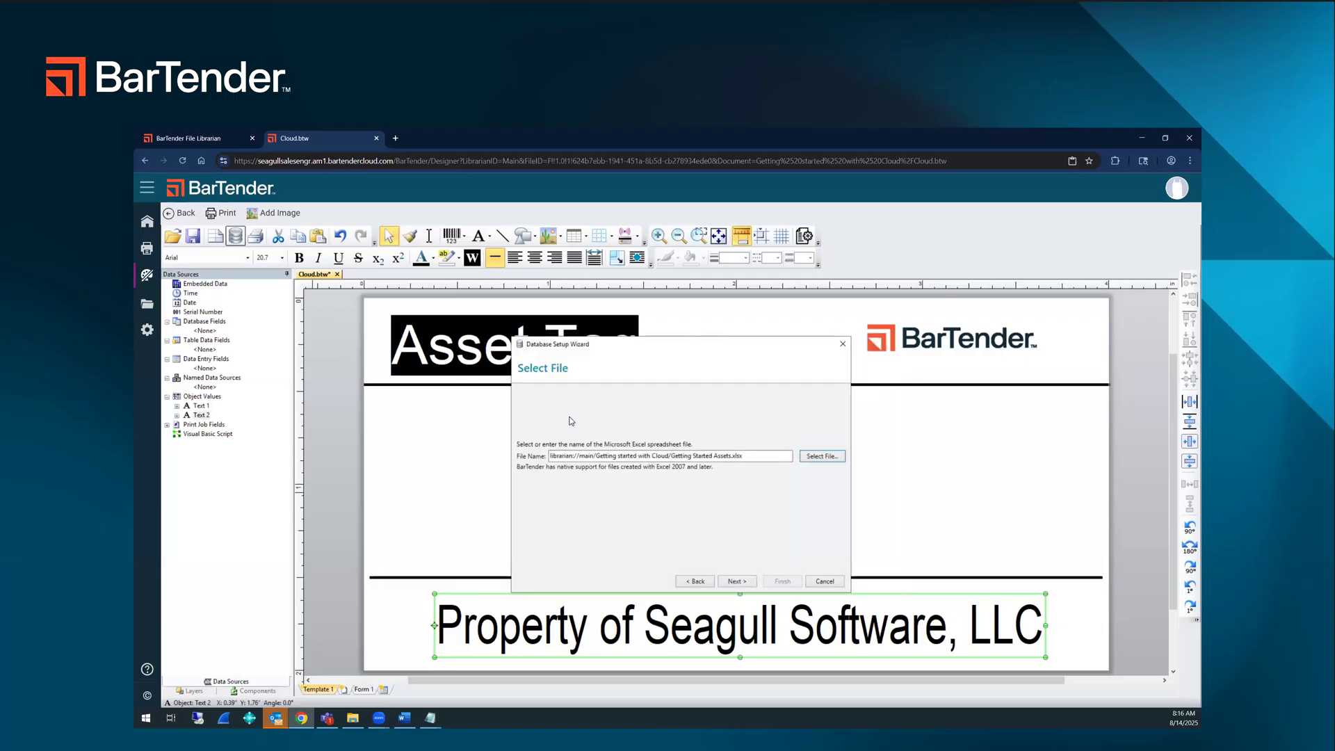
Step: Complete the Excel database connection using Sheet1, with records in rows and field names in the first row
{"action": "left_click", "coordinate": [747, 582]}
{"action": "left_click", "coordinate": [741, 582]}
{"action": "key", "text": "alt+Tab"}
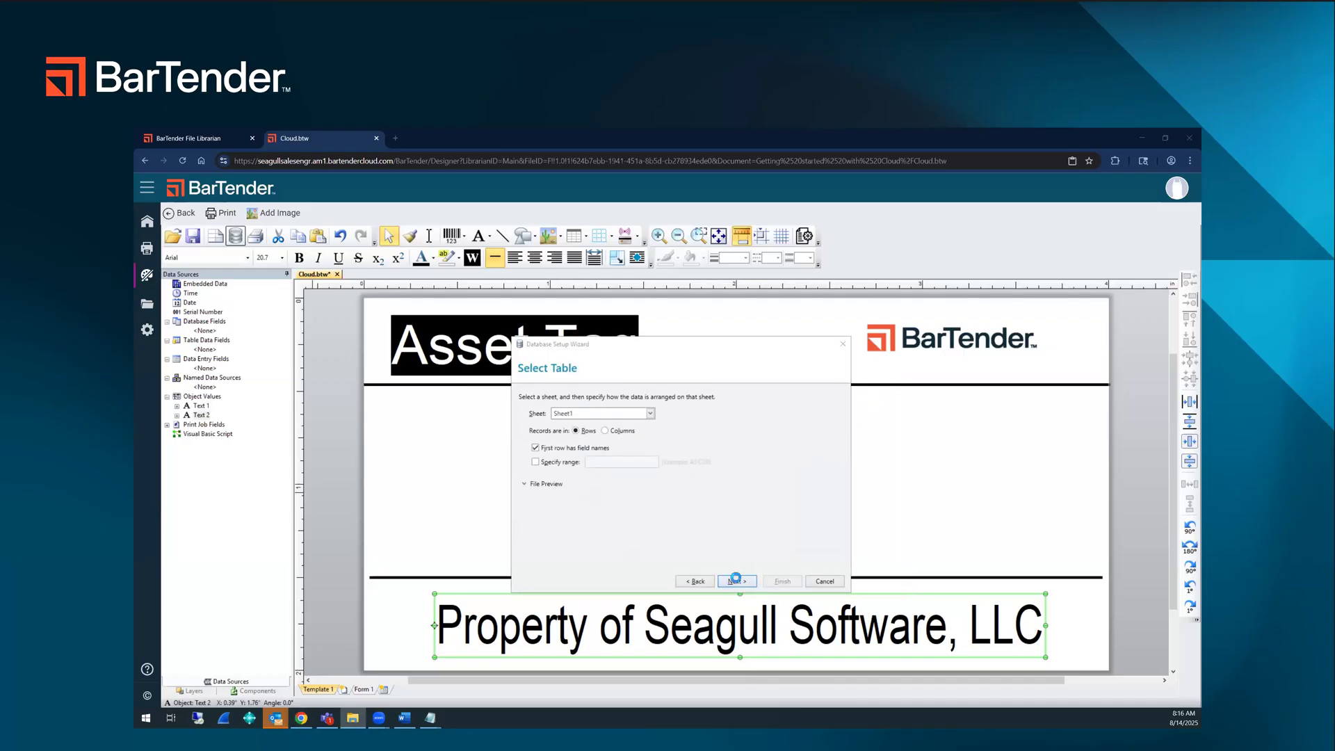
{"action": "left_click", "coordinate": [738, 582]}
{"action": "left_click", "coordinate": [782, 581]}
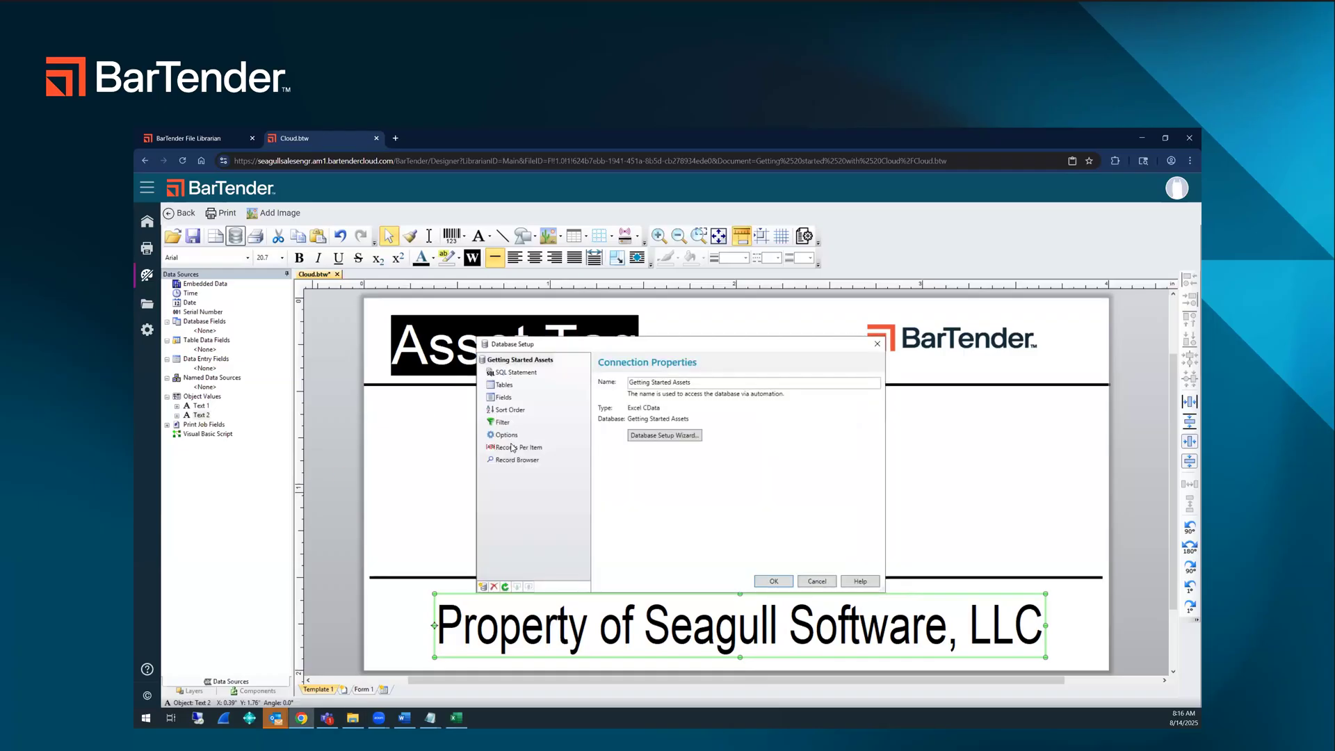
Step: Review the connected database's fields and records, accept the database setup and save the label
{"action": "left_click", "coordinate": [502, 400]}
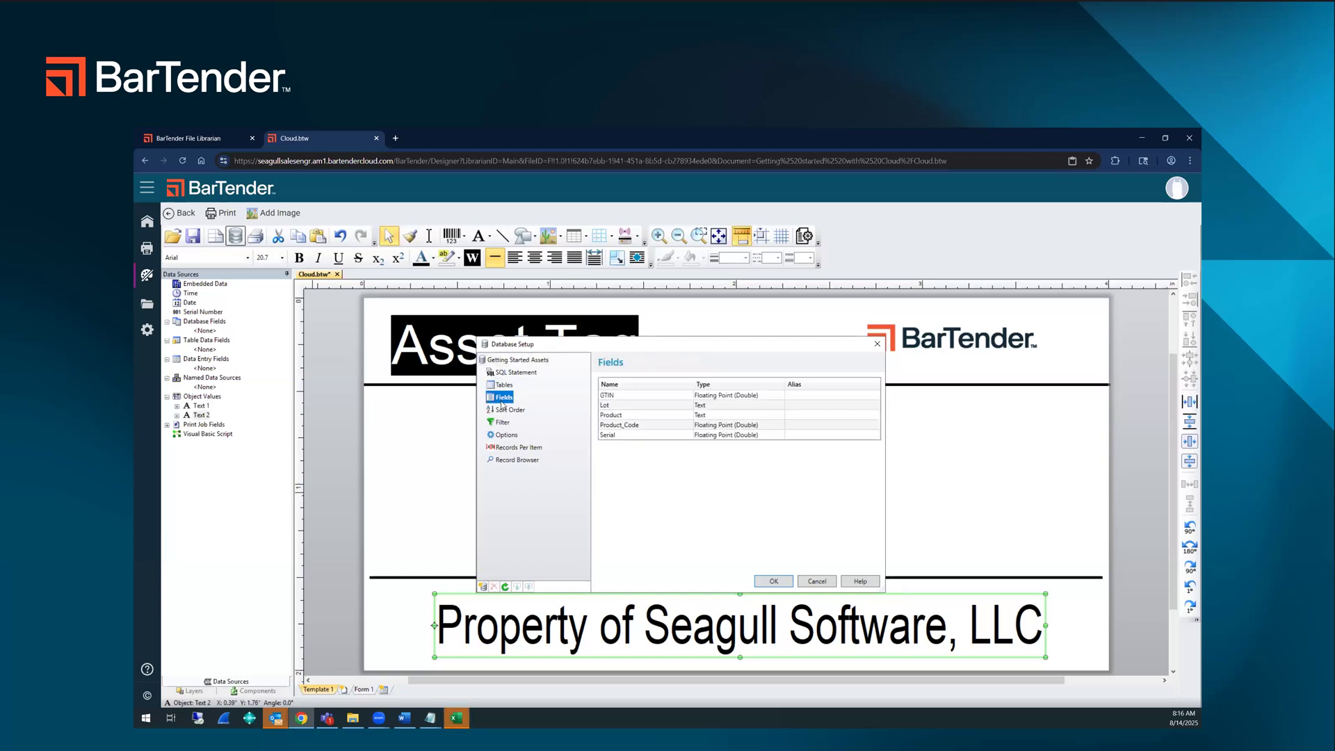
{"action": "left_click", "coordinate": [513, 459]}
{"action": "scroll", "coordinate": [688, 459], "scroll_direction": "down", "scroll_amount": 5}
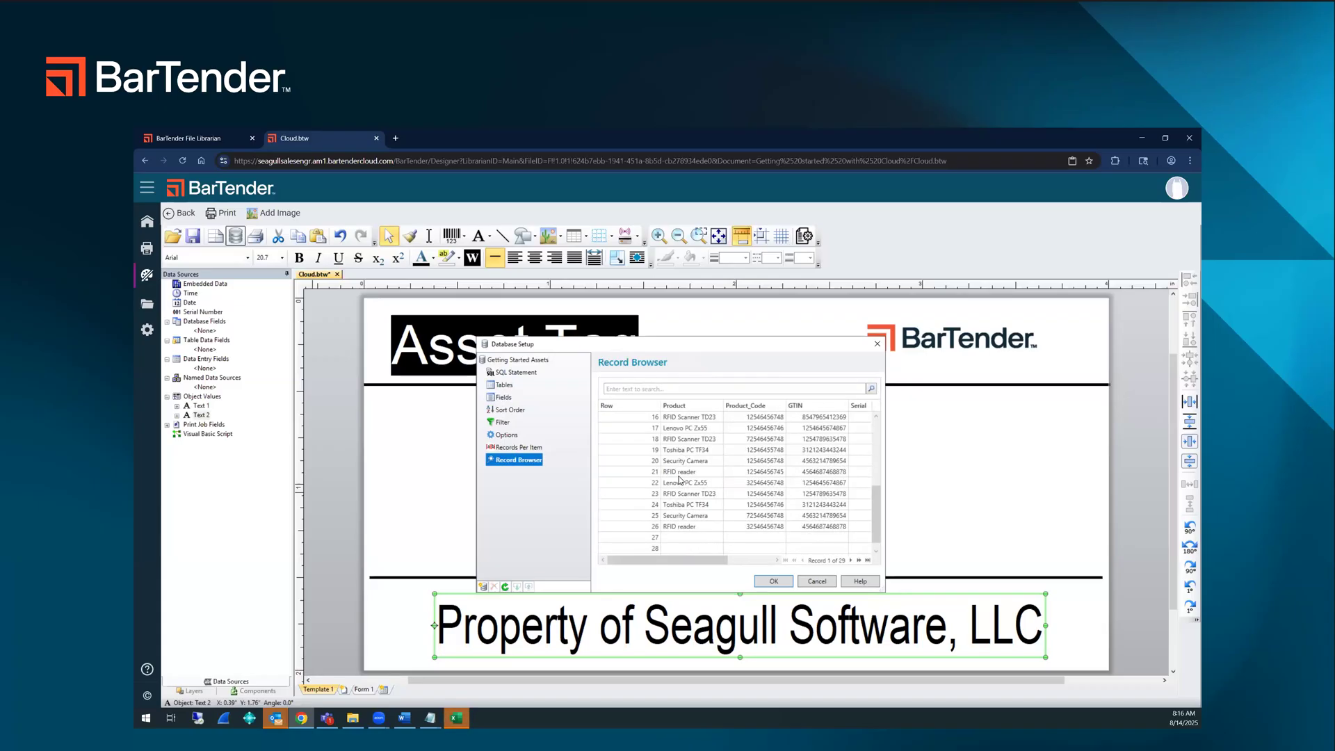
{"action": "scroll", "coordinate": [679, 479], "scroll_direction": "down", "scroll_amount": 1}
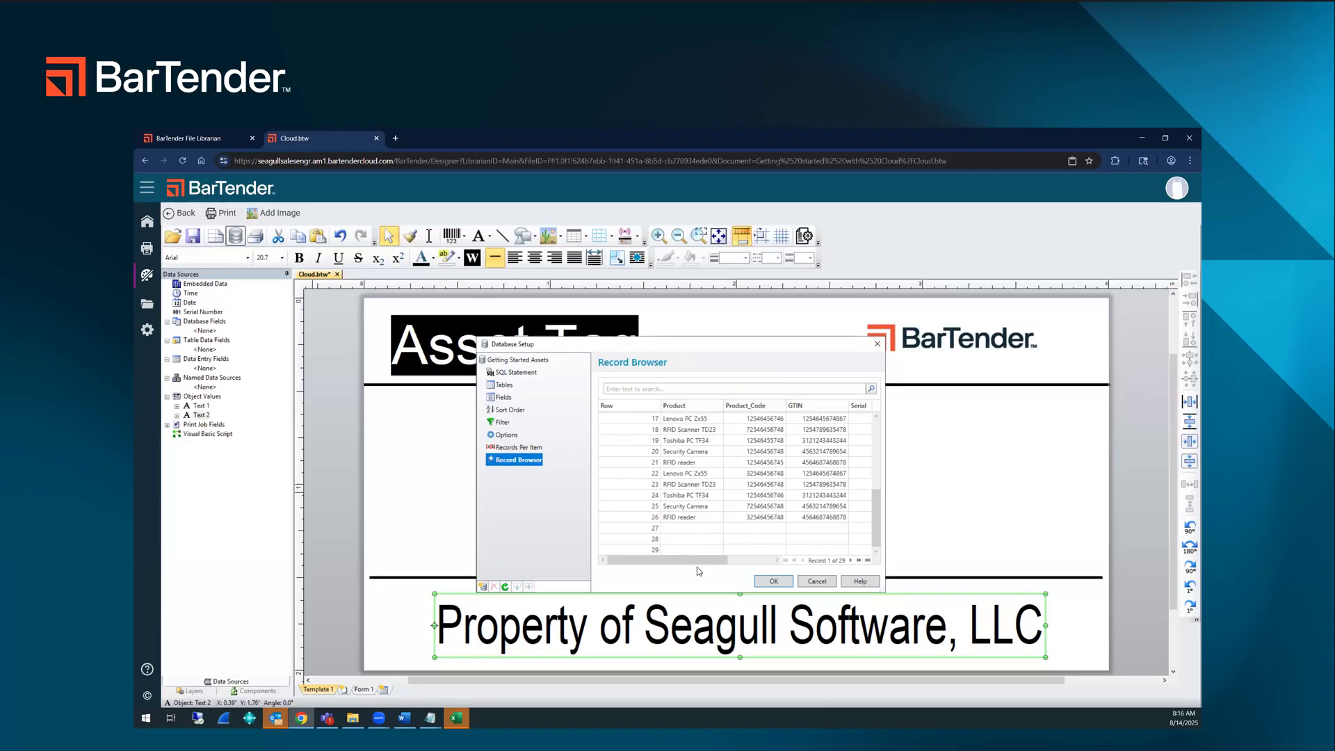
{"action": "left_click", "coordinate": [734, 556]}
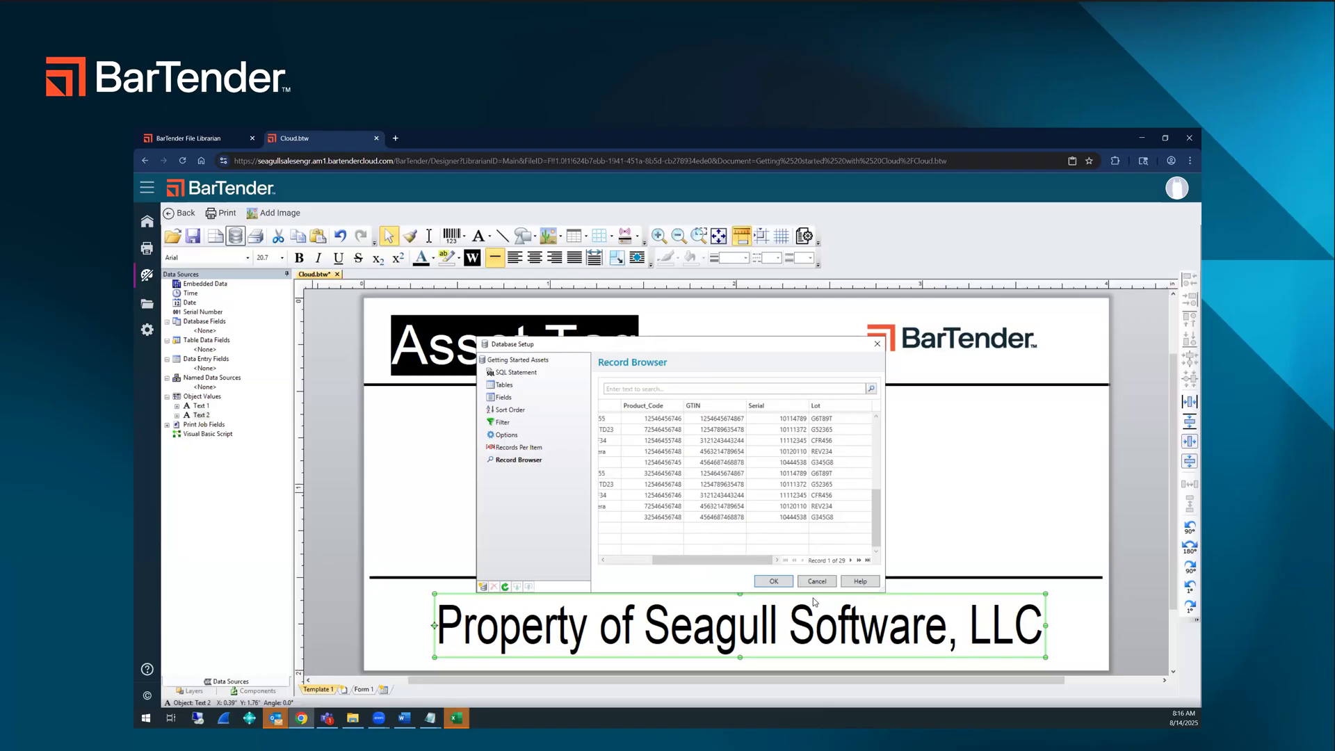
{"action": "left_click", "coordinate": [773, 581]}
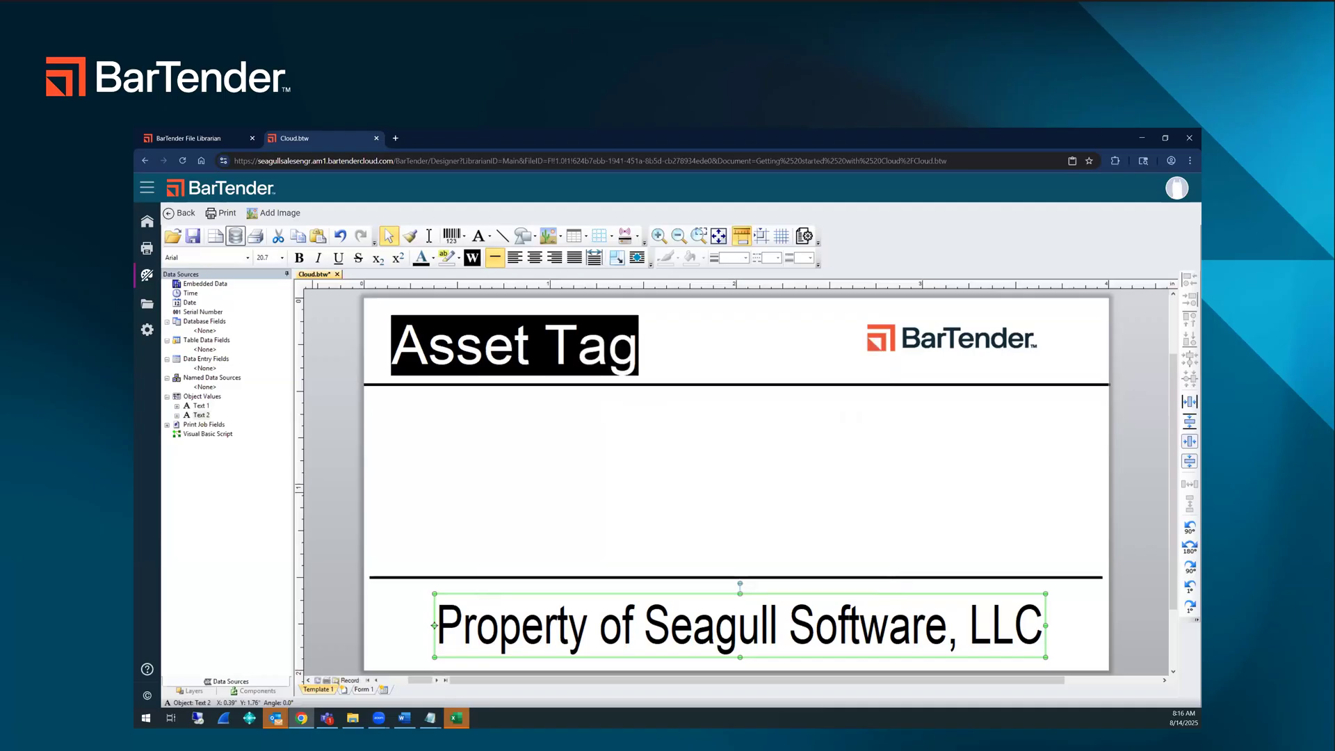
{"action": "key", "text": "ctrl+s"}
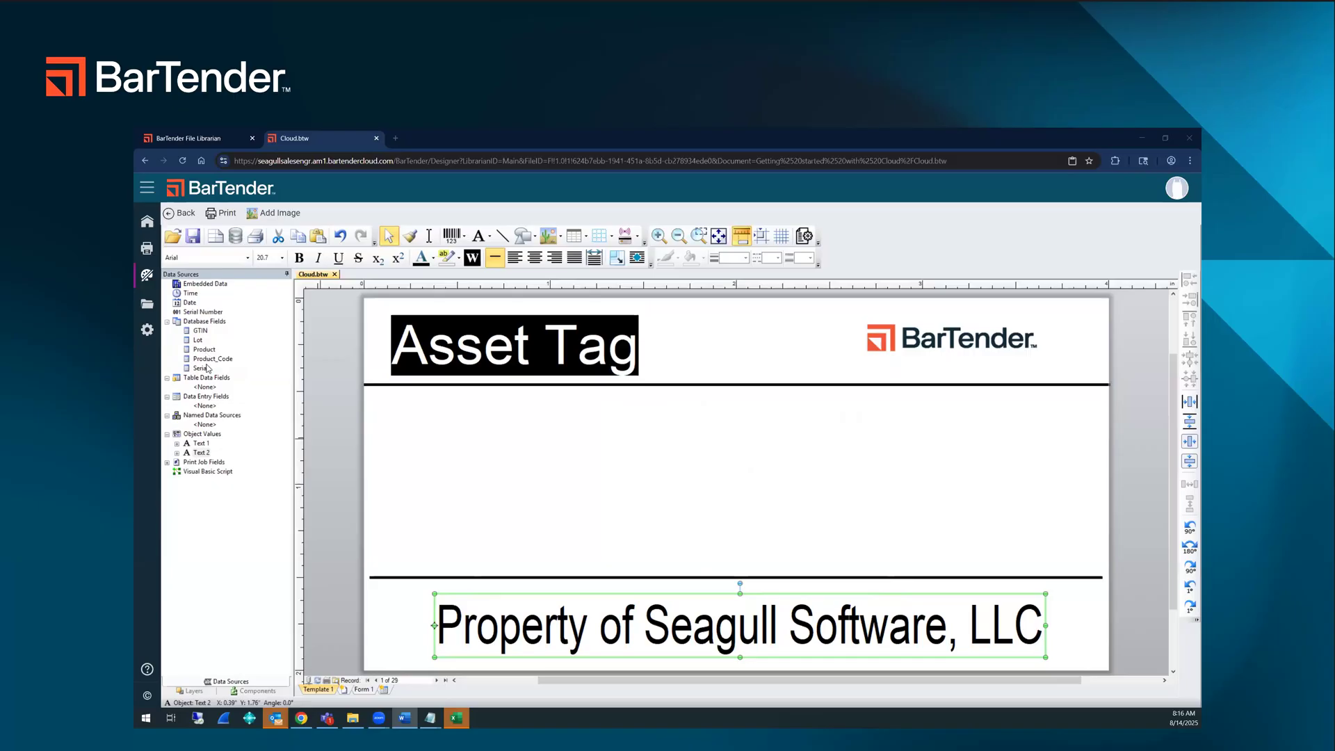
Step: Place the Product database field as text below the upper line, at about X 1.13 in, Y 0.53 in, and show field names instead of record data
{"action": "left_click_drag", "start_coordinate": [210, 351], "coordinate": [797, 438]}
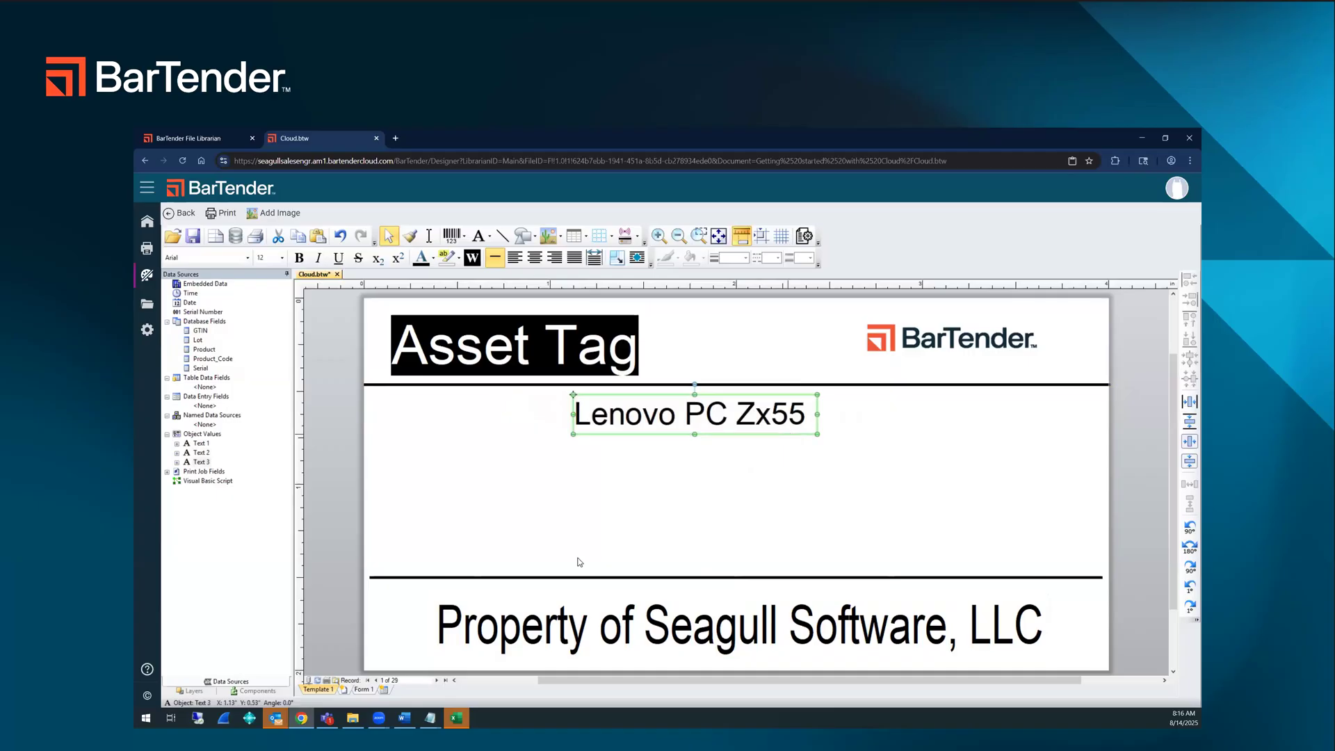
{"action": "left_click", "coordinate": [308, 681]}
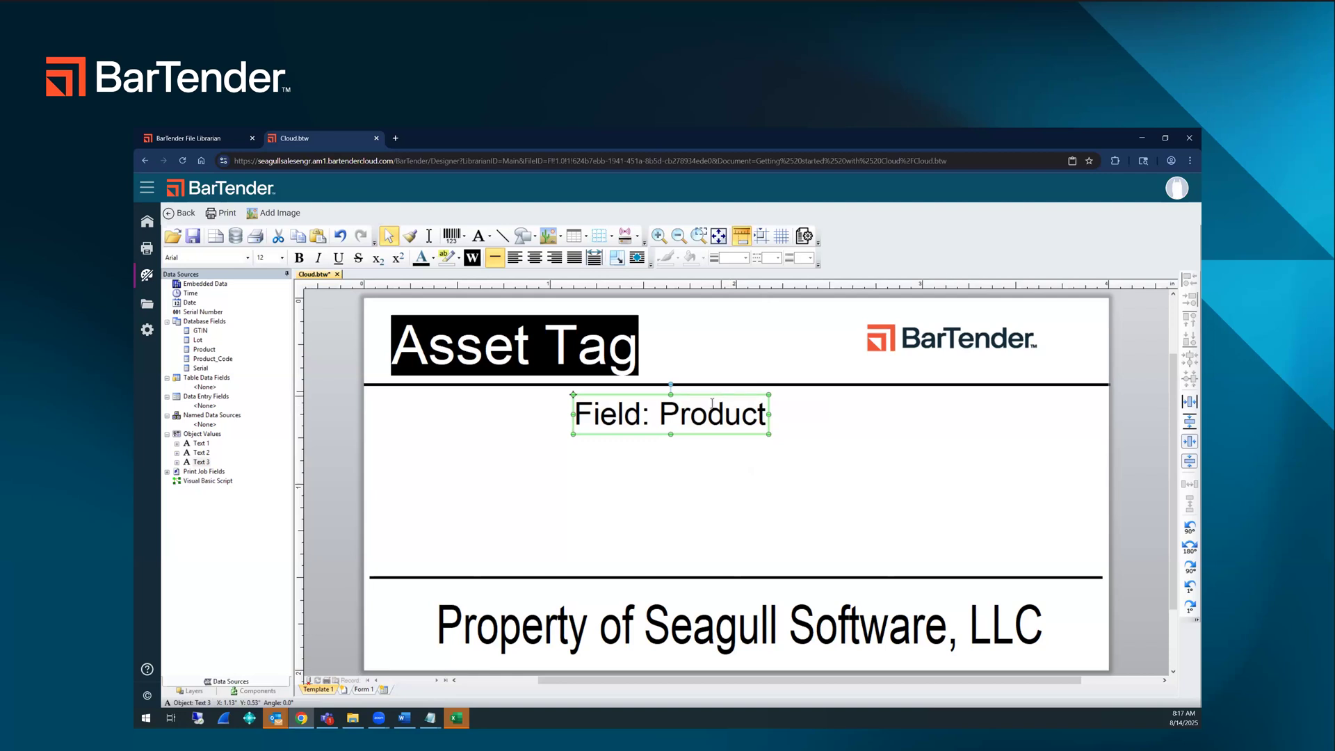
{"action": "left_click", "coordinate": [308, 680]}
{"action": "left_click", "coordinate": [307, 682]}
Step: Start adding a barcode to the label by opening the full selection of barcode types
{"action": "left_click", "coordinate": [465, 239]}
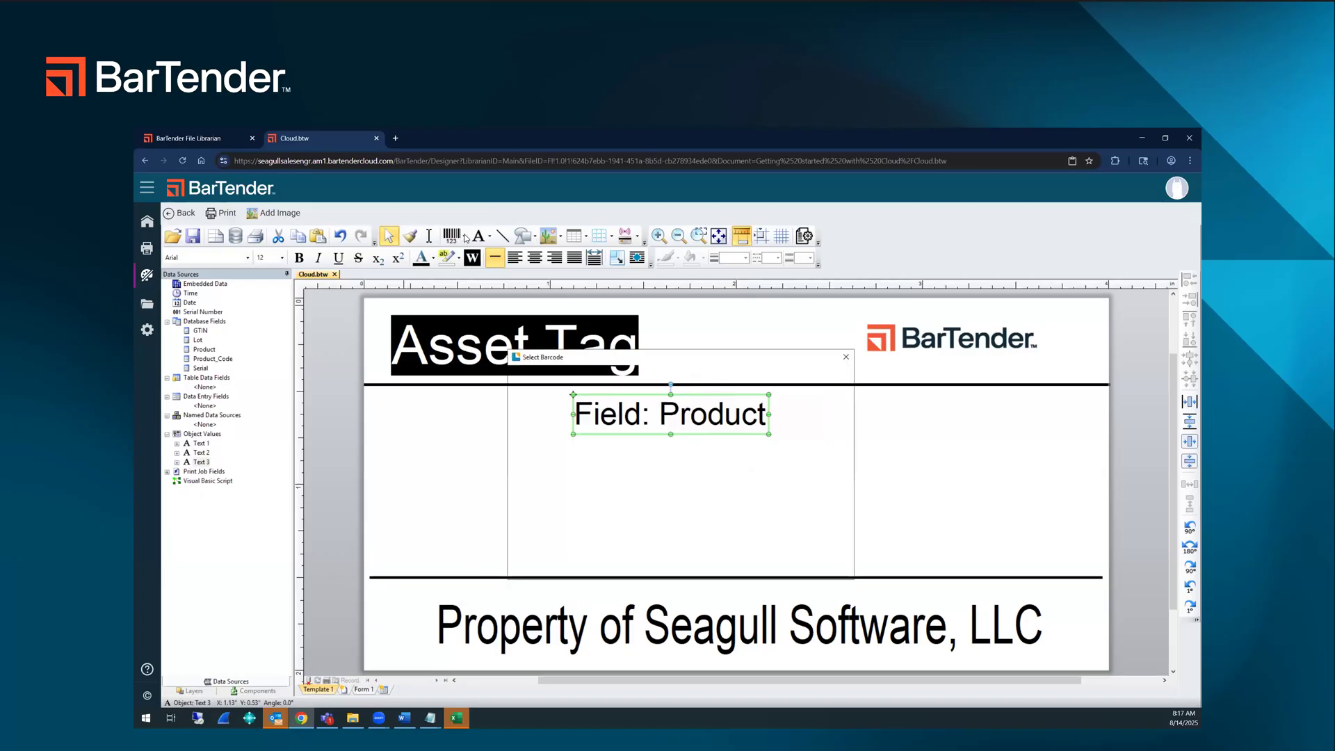
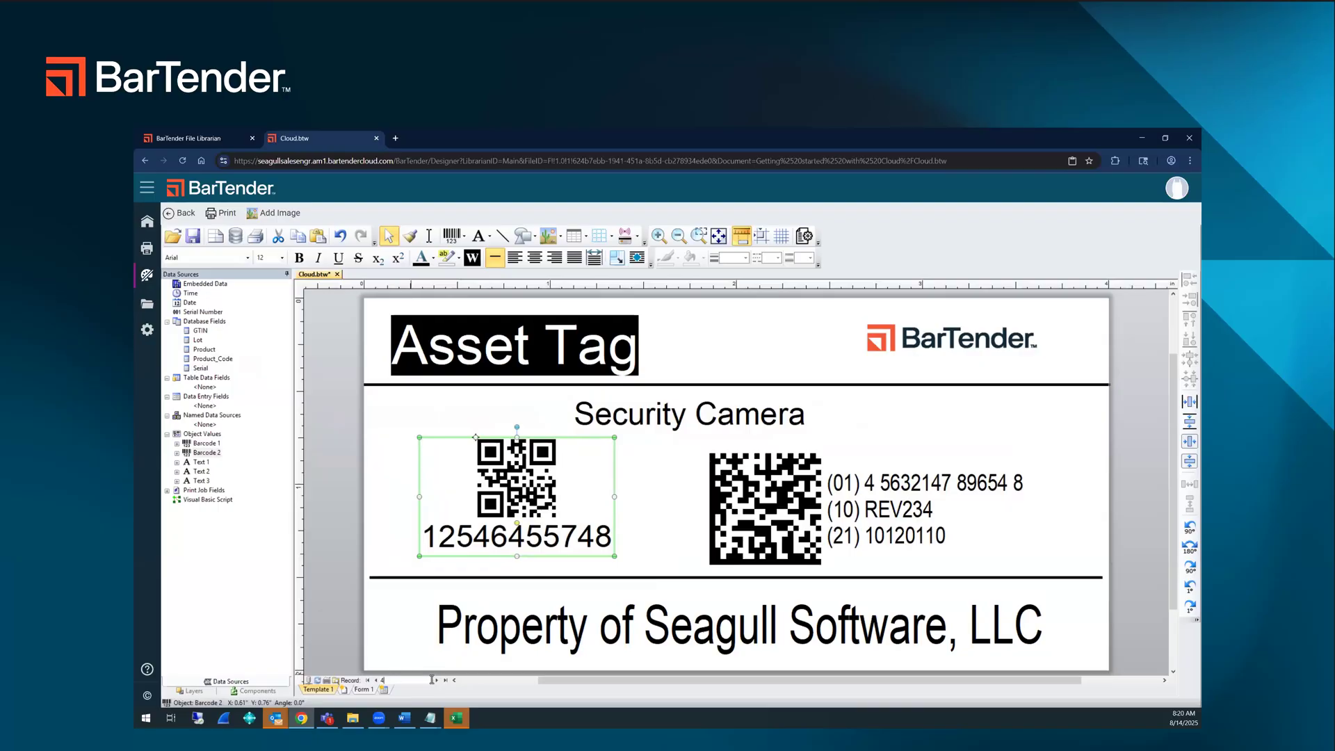
Step: Step forward through the database records on the label to record 11, checking how its text and barcodes change
{"action": "left_click", "coordinate": [437, 681]}
{"action": "left_click", "coordinate": [436, 681]}
{"action": "left_click", "coordinate": [437, 681]}
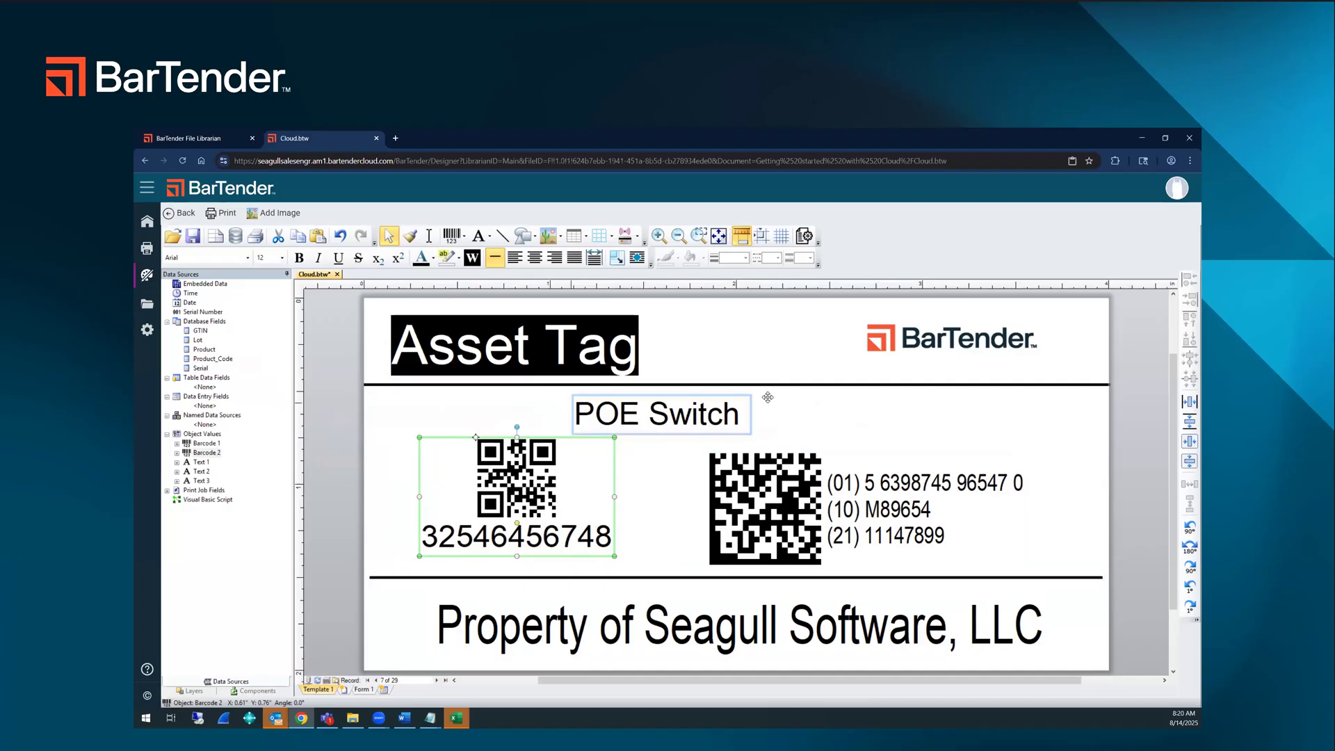
{"action": "left_click", "coordinate": [438, 680]}
{"action": "left_click", "coordinate": [437, 680]}
{"action": "left_click", "coordinate": [437, 681]}
{"action": "left_click", "coordinate": [437, 680]}
{"action": "left_click", "coordinate": [339, 515]}
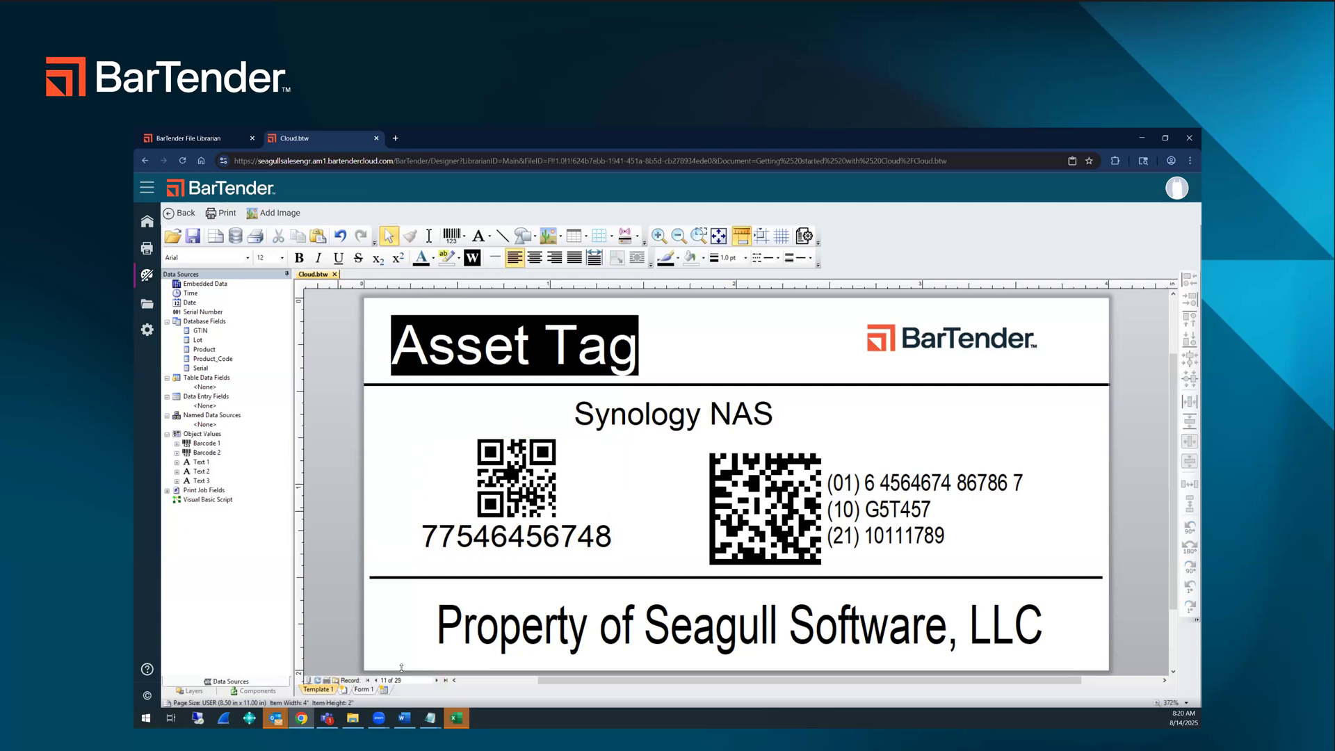
Step: Add a Record Picker control to Form 1, near the blank form's upper-left corner at about X 0.58 in, Y 0.35 in
{"action": "left_click", "coordinate": [364, 690]}
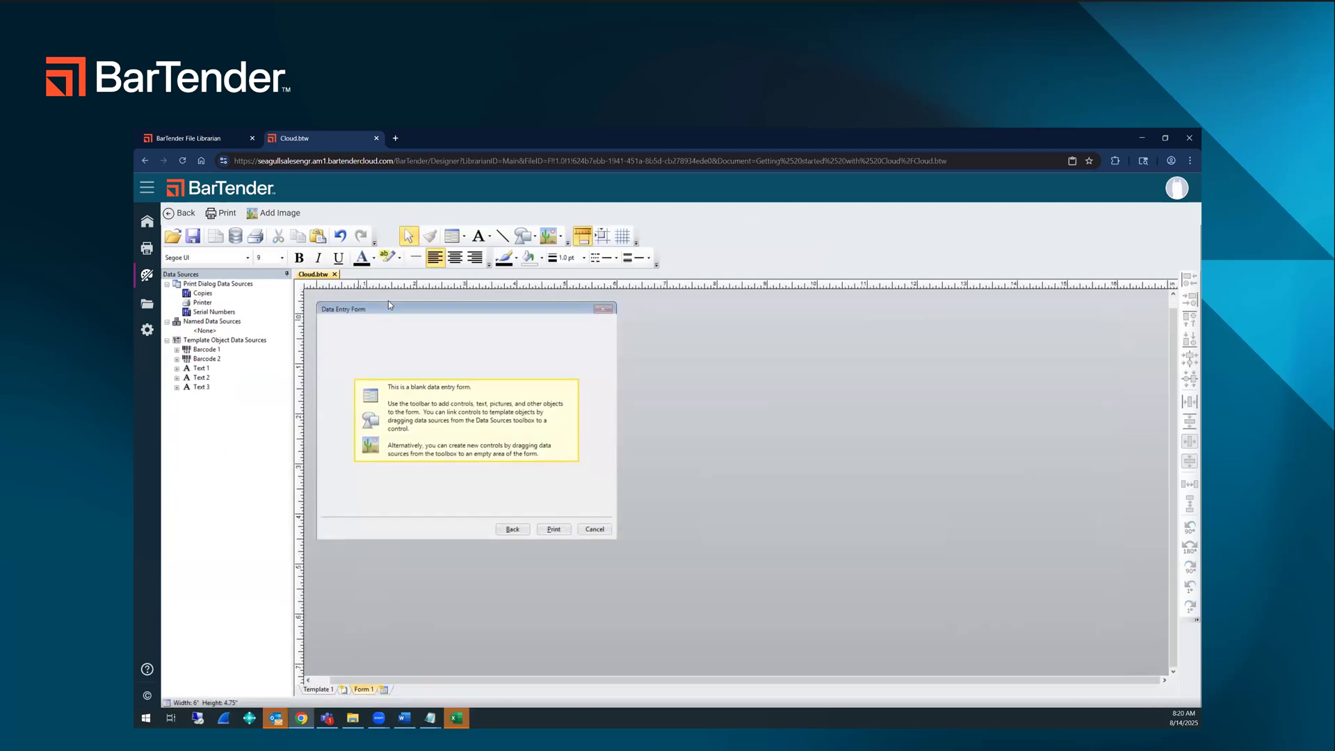
{"action": "left_click", "coordinate": [465, 236]}
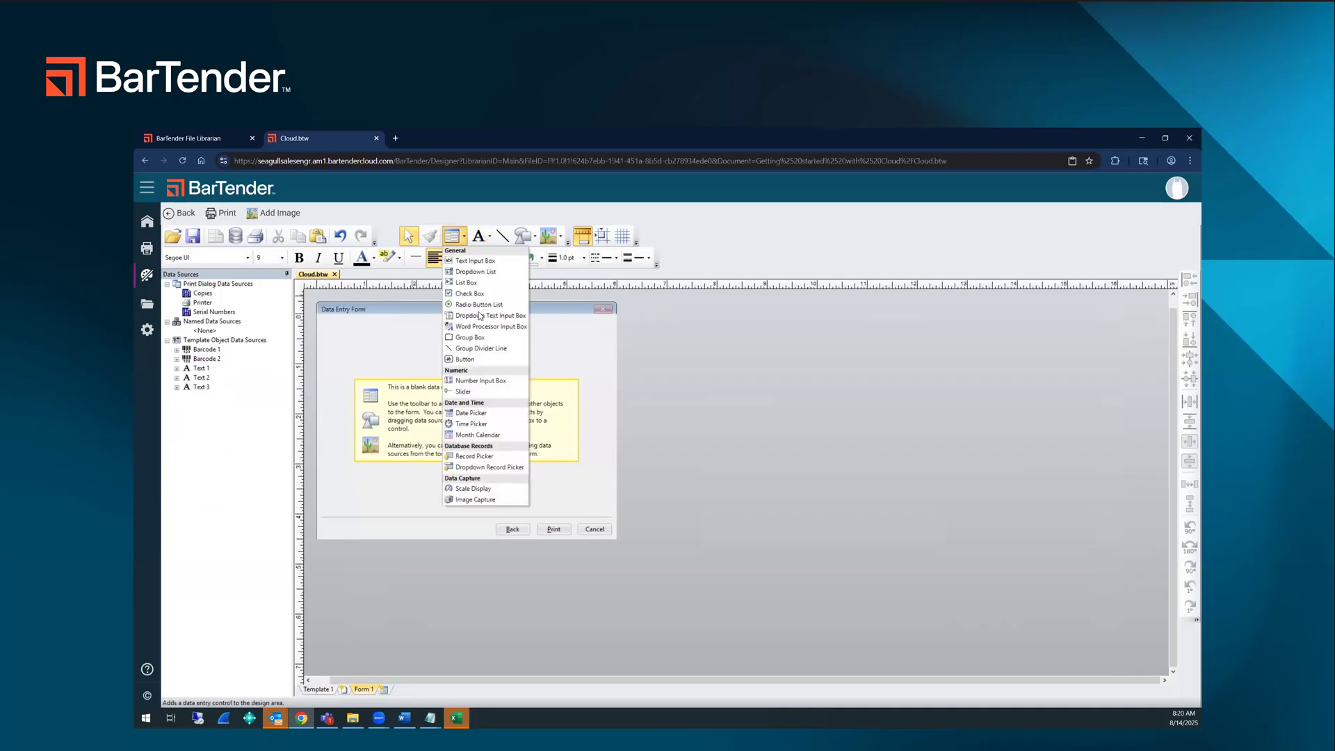
{"action": "left_click", "coordinate": [486, 456]}
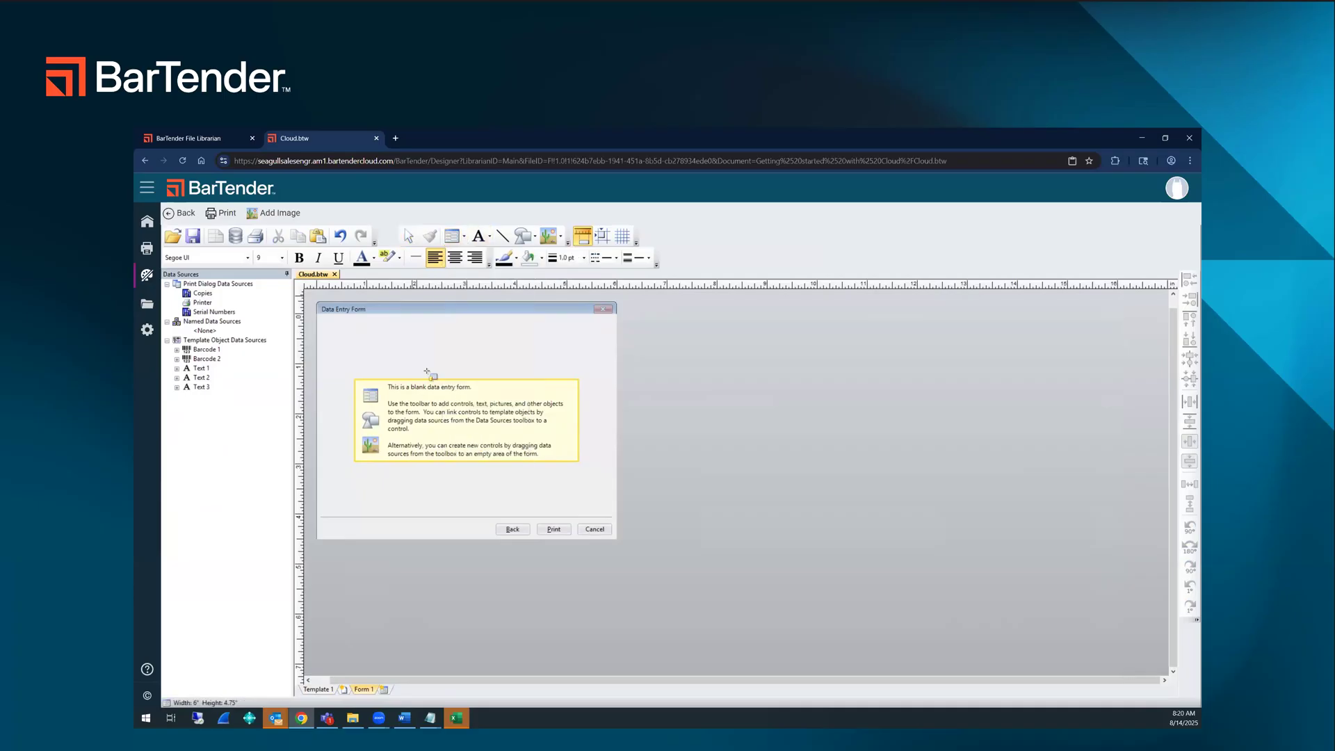
{"action": "left_click", "coordinate": [348, 333]}
Step: Enlarge the data entry form to about 9.6 x 6.17 in and stretch the record picker until all database columns fit
{"action": "left_click", "coordinate": [608, 502]}
{"action": "left_click_drag", "start_coordinate": [617, 541], "coordinate": [793, 610]}
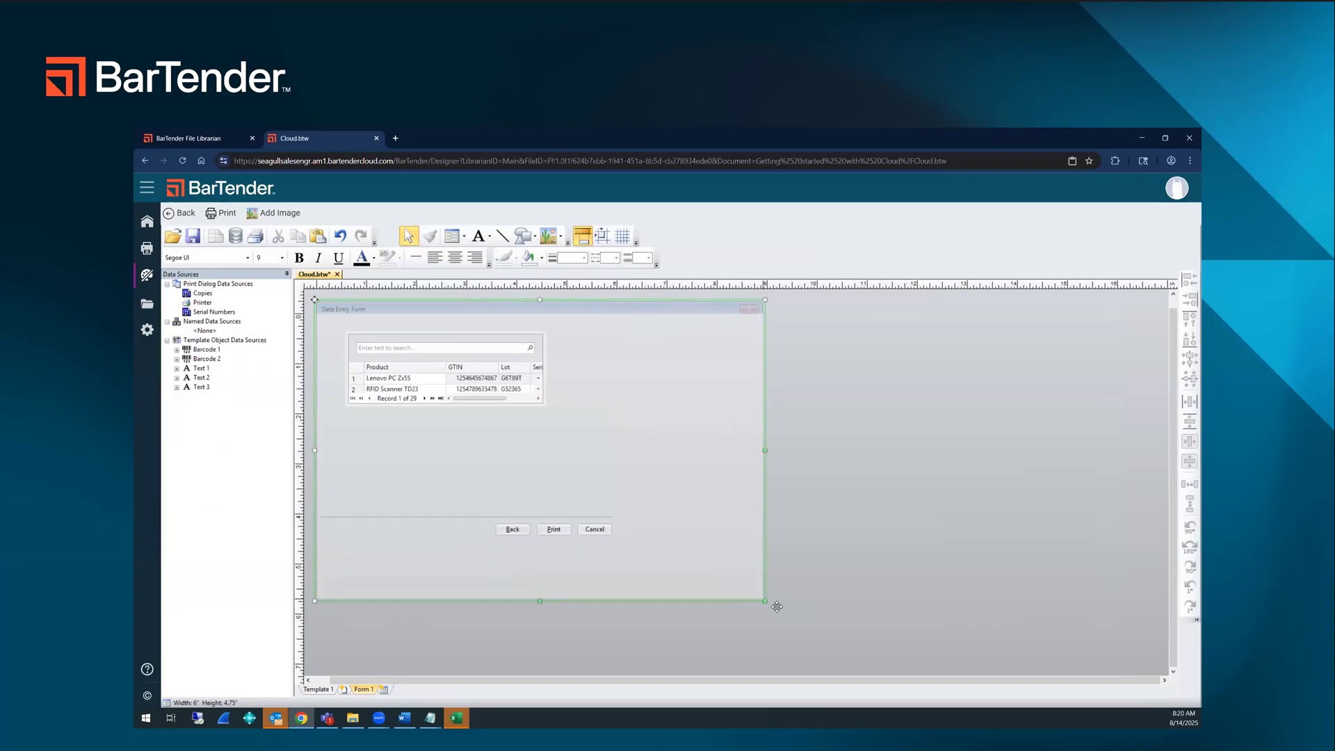
{"action": "left_click", "coordinate": [485, 390]}
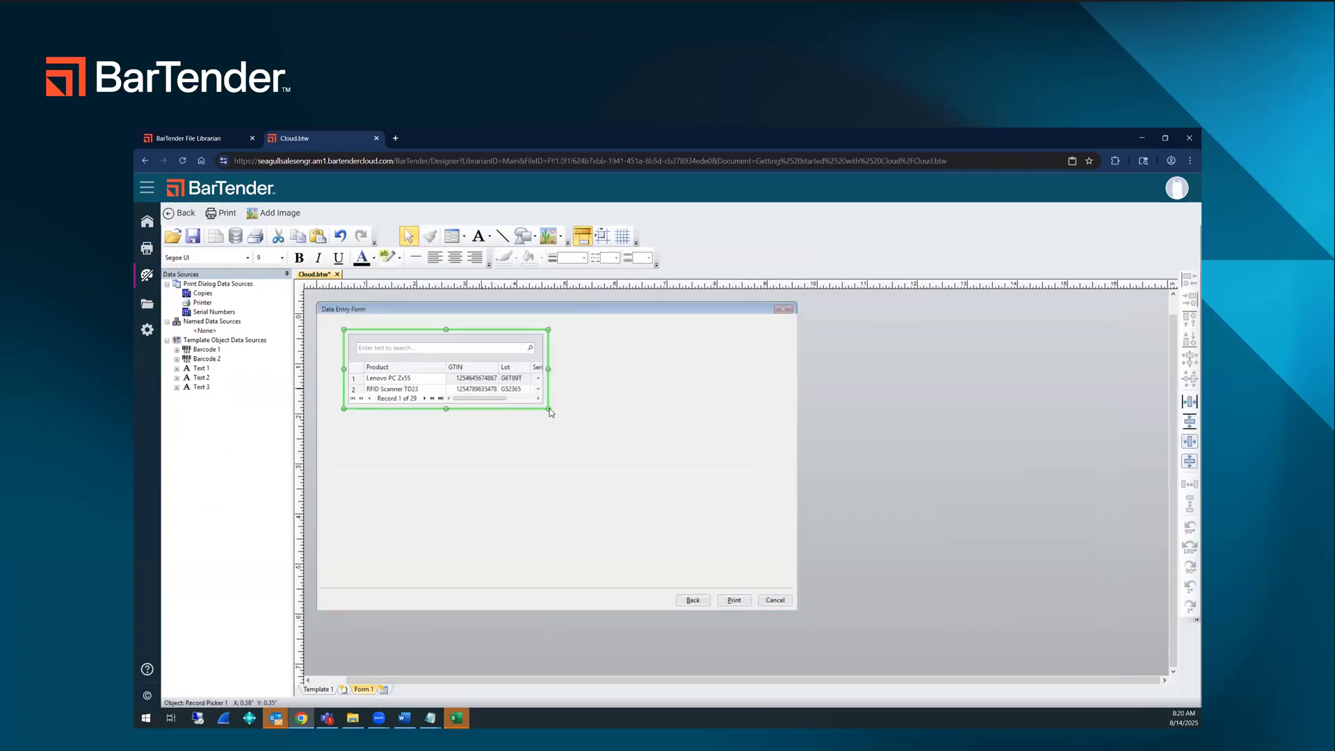
{"action": "left_click_drag", "start_coordinate": [549, 410], "coordinate": [773, 571]}
{"action": "left_click_drag", "start_coordinate": [774, 450], "coordinate": [732, 450]}
{"action": "left_click", "coordinate": [774, 569]}
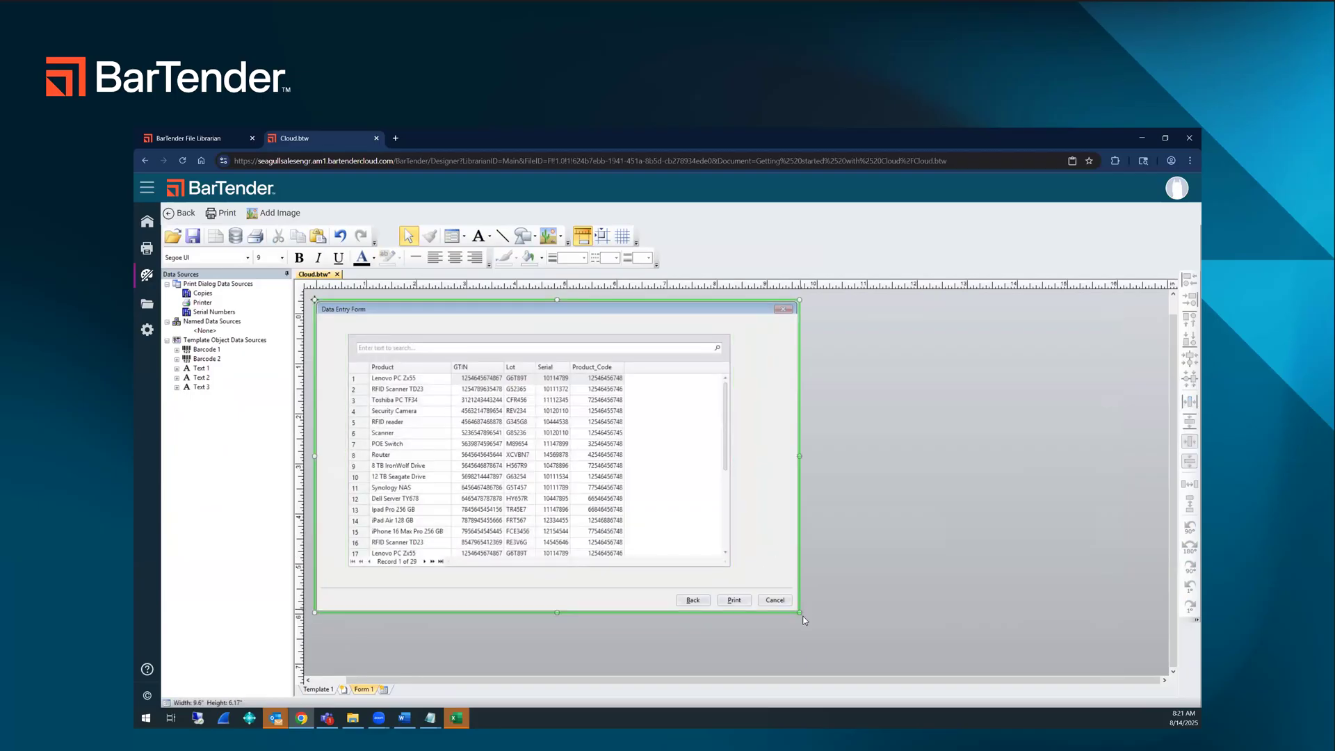
Step: Narrow the data entry form around the record picker to about 8.95 in wide and 6.15 in high
{"action": "left_click_drag", "start_coordinate": [799, 611], "coordinate": [725, 612]}
{"action": "left_click", "coordinate": [729, 459]}
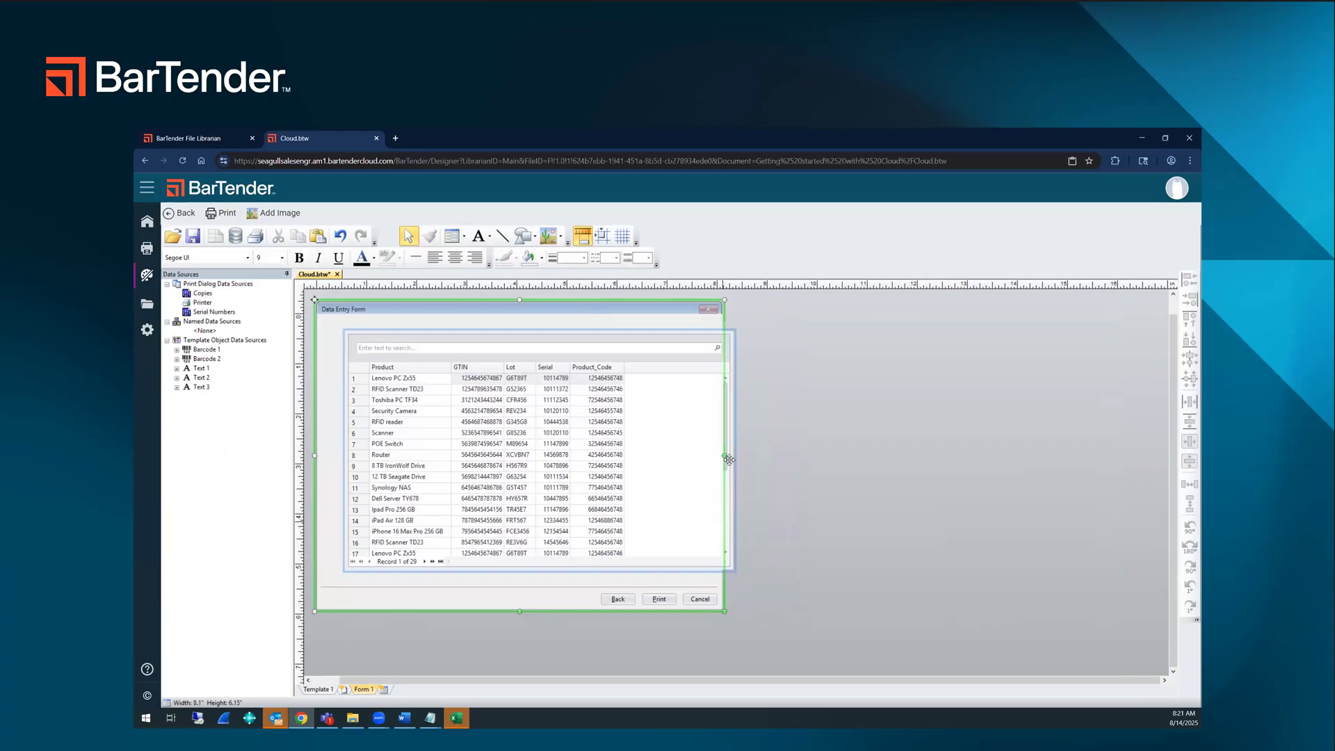
{"action": "left_click_drag", "start_coordinate": [724, 456], "coordinate": [767, 457]}
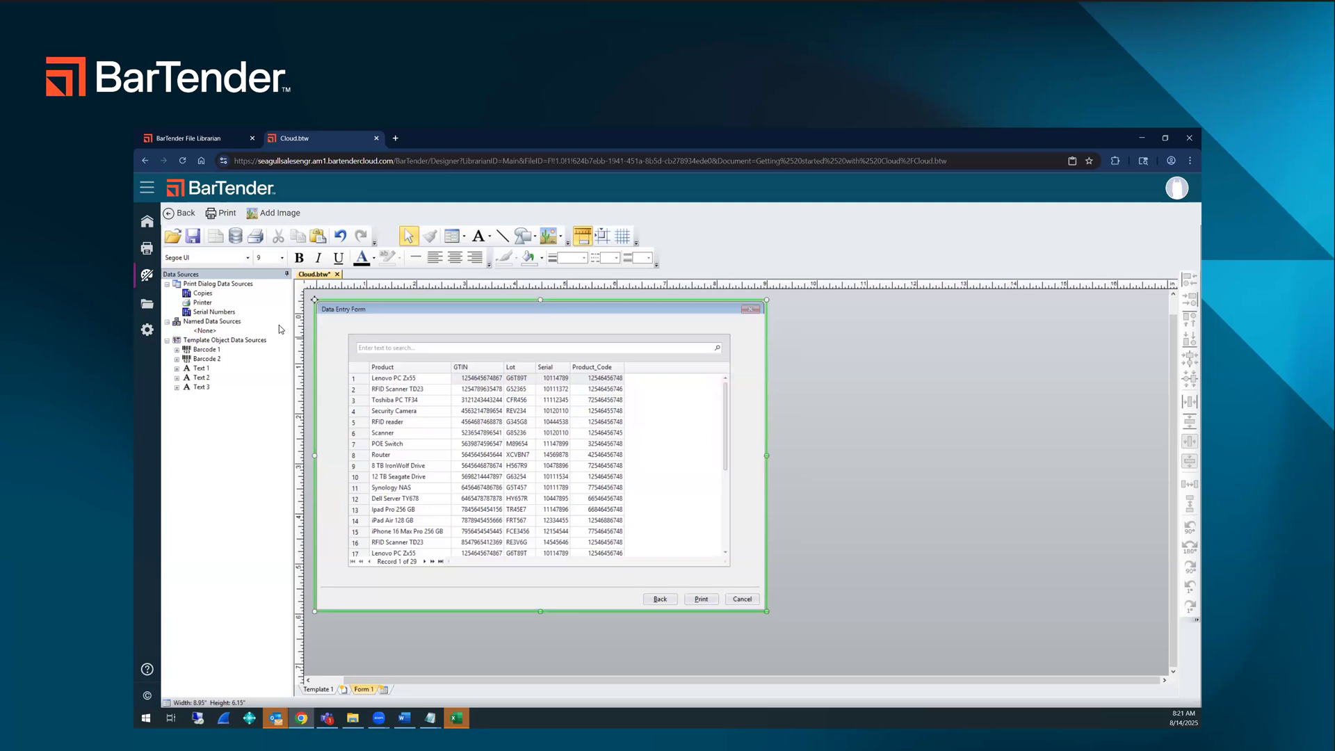
Step: Open the label's print page and review the available printers and the Print Gateway service status, keeping PDF as the printer
{"action": "left_click", "coordinate": [231, 217]}
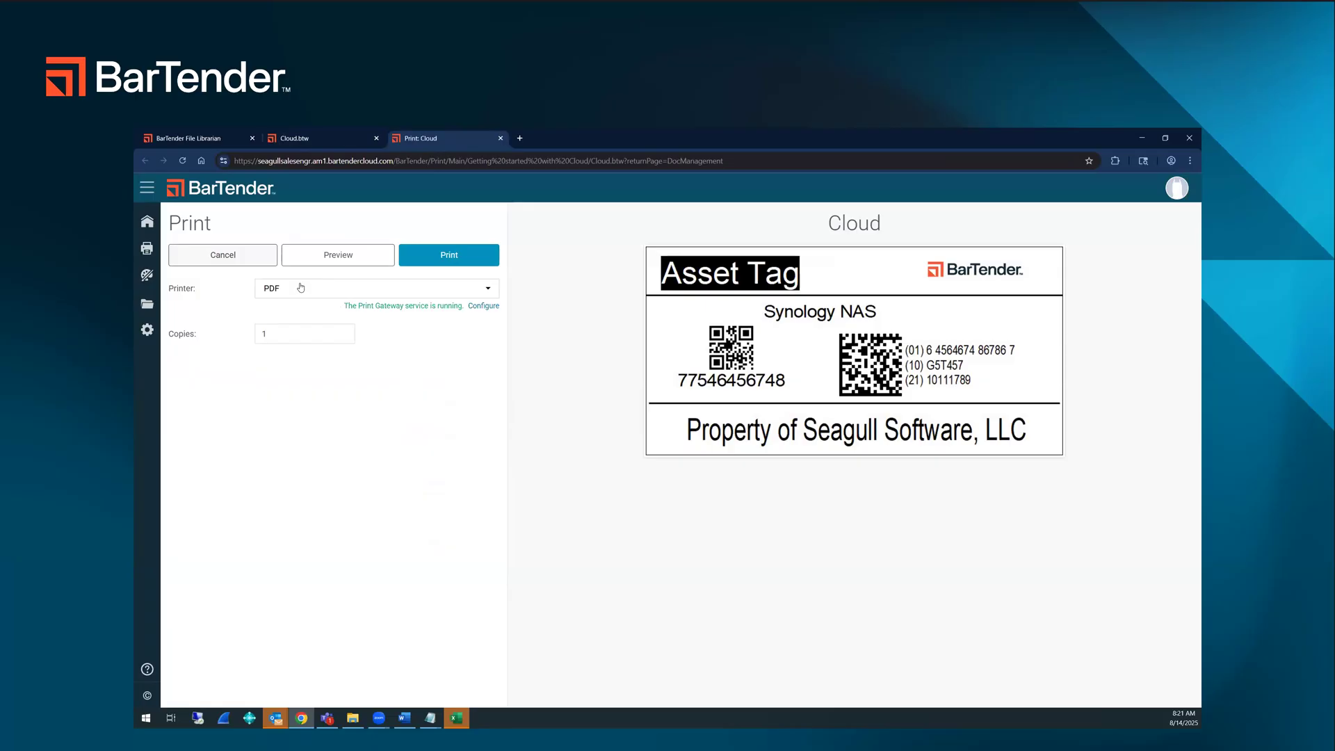
{"action": "left_click", "coordinate": [451, 288]}
{"action": "left_click", "coordinate": [292, 349]}
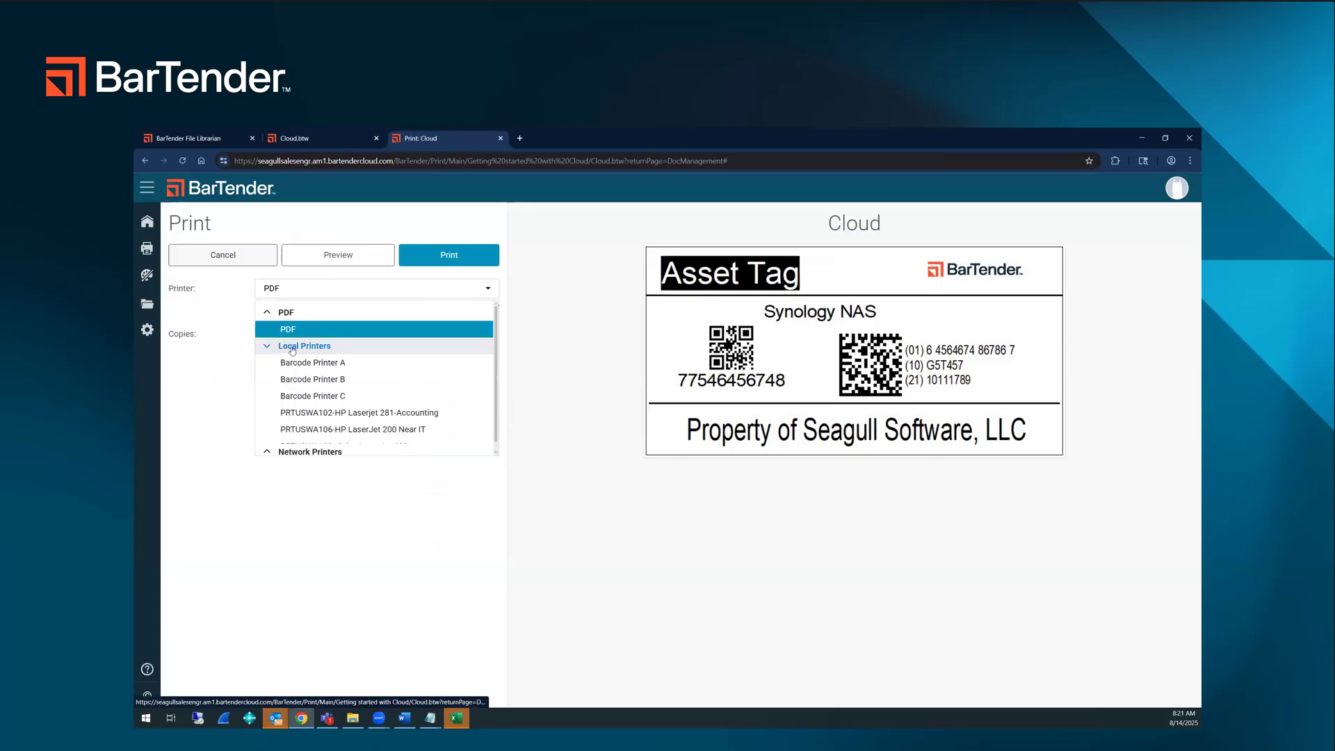
{"action": "scroll", "coordinate": [311, 392], "scroll_direction": "down", "scroll_amount": 1}
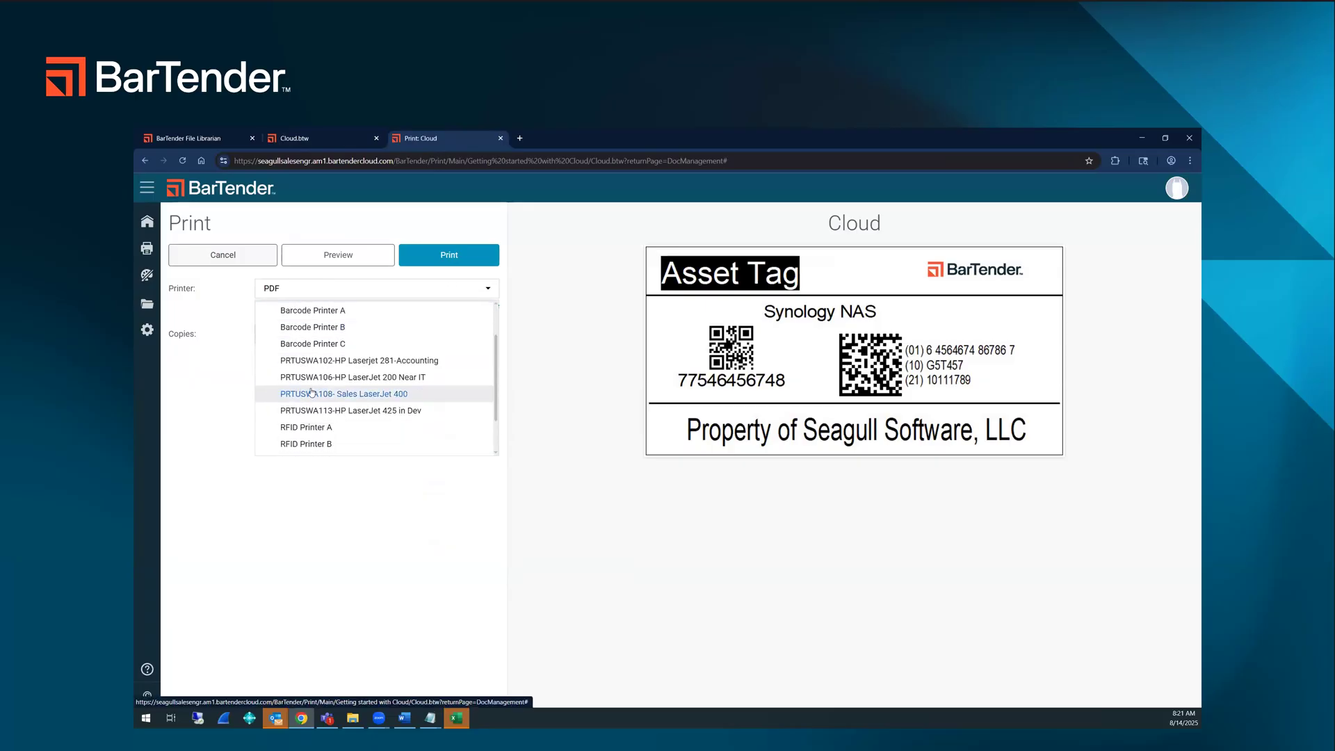
{"action": "scroll", "coordinate": [310, 393], "scroll_direction": "down", "scroll_amount": 1}
{"action": "scroll", "coordinate": [310, 368], "scroll_direction": "up", "scroll_amount": 2}
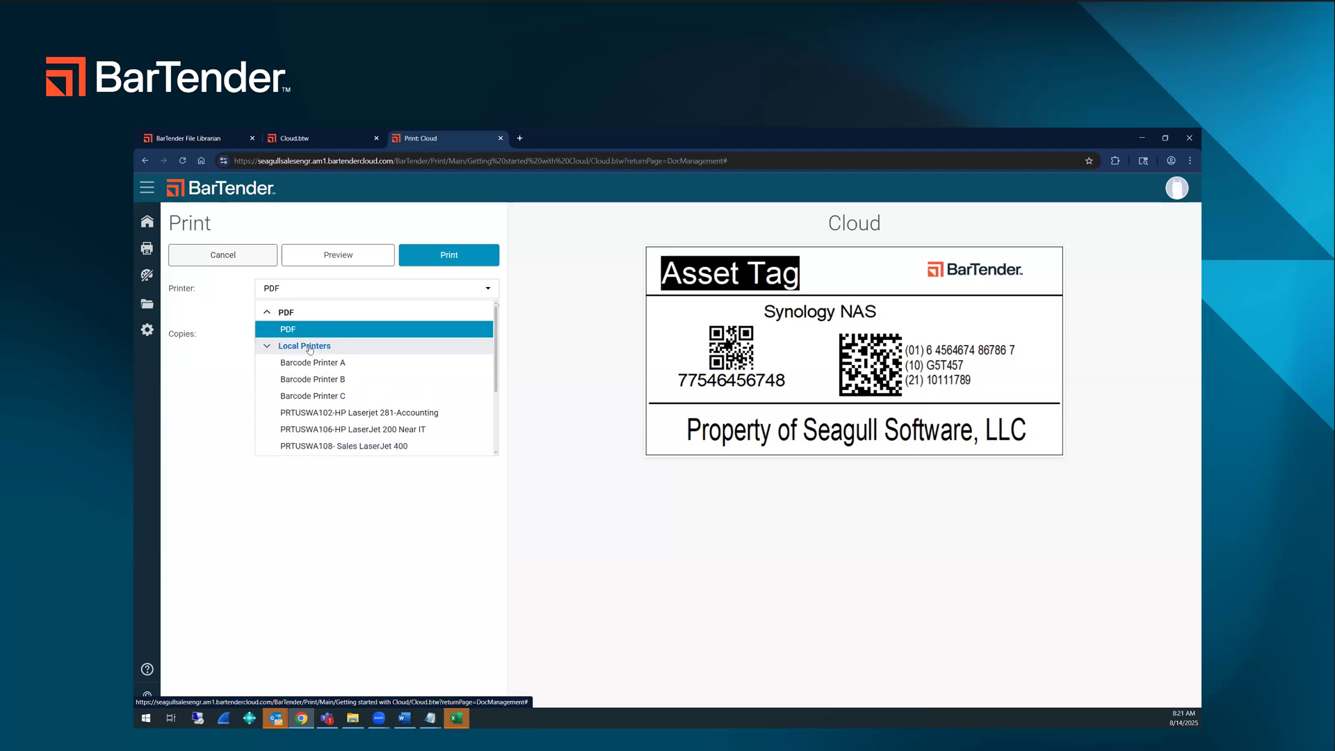
{"action": "left_click", "coordinate": [316, 347]}
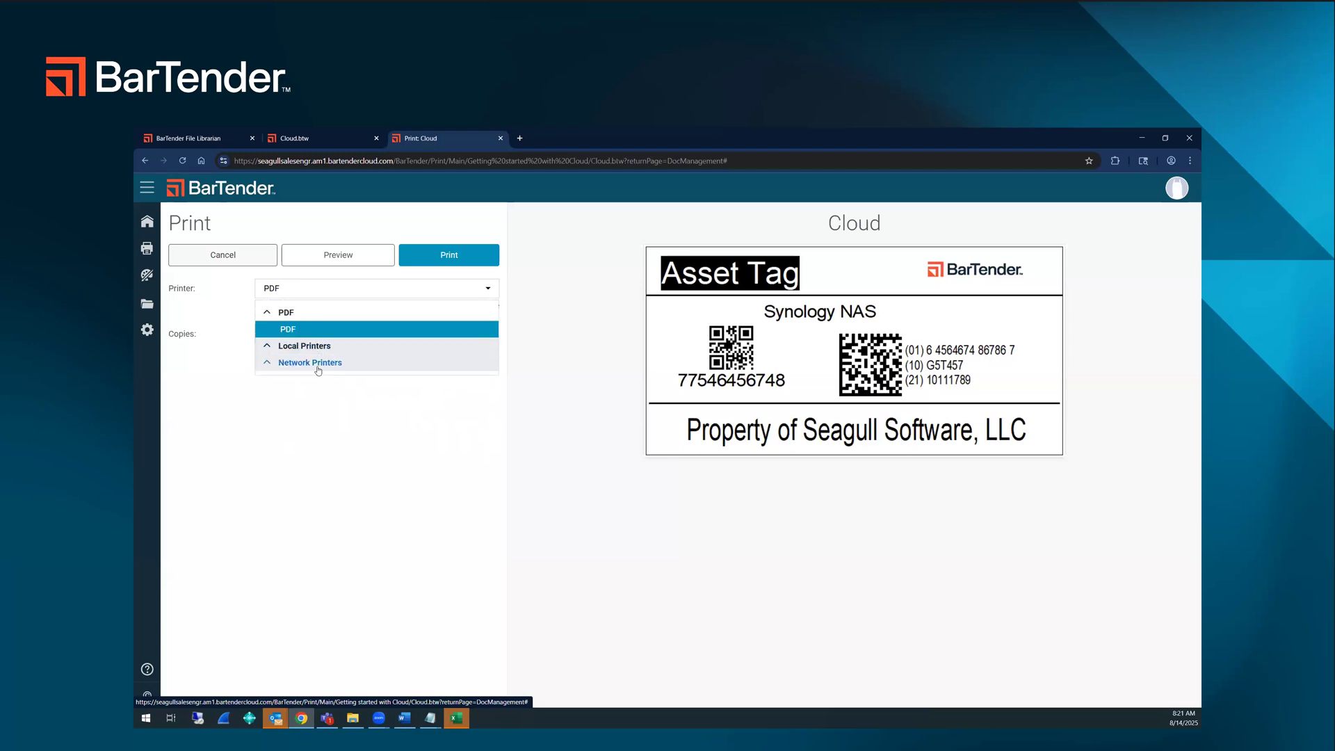
{"action": "left_click", "coordinate": [282, 353]}
{"action": "left_click", "coordinate": [407, 331]}
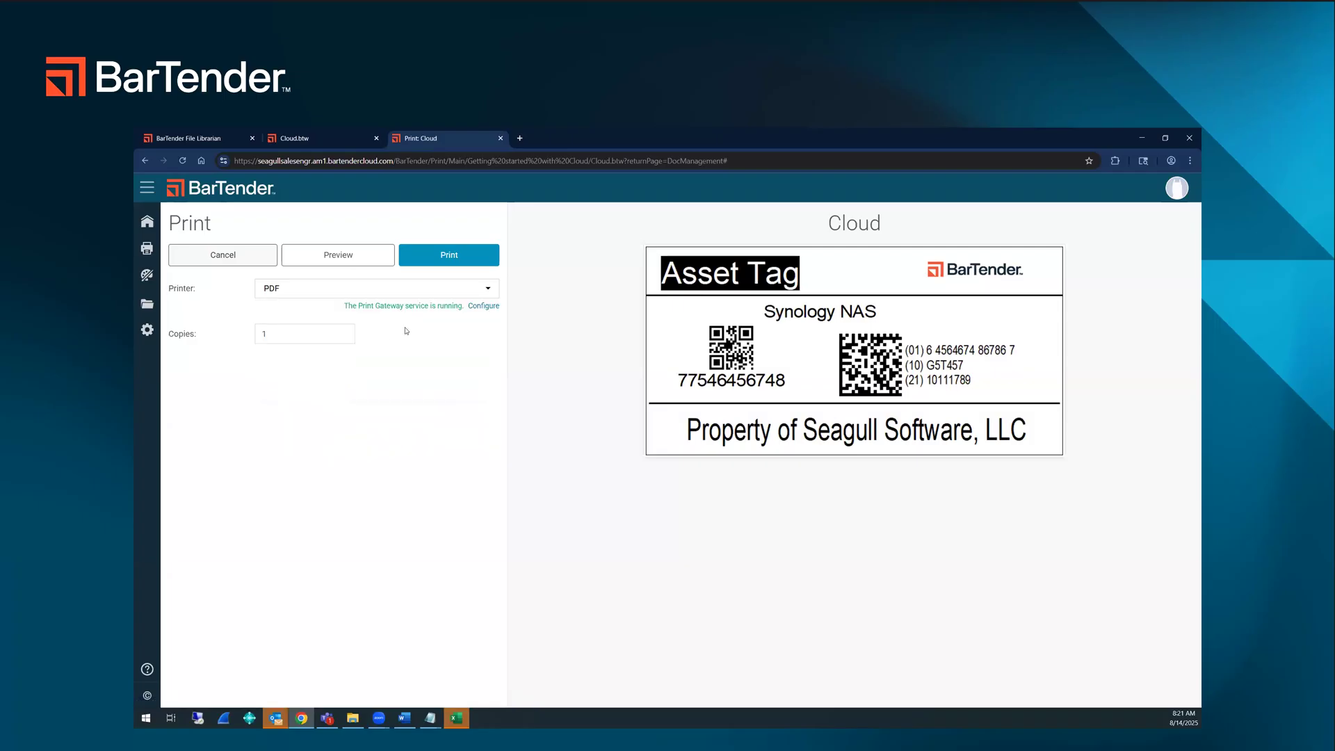
{"action": "left_click_drag", "start_coordinate": [344, 307], "coordinate": [495, 310]}
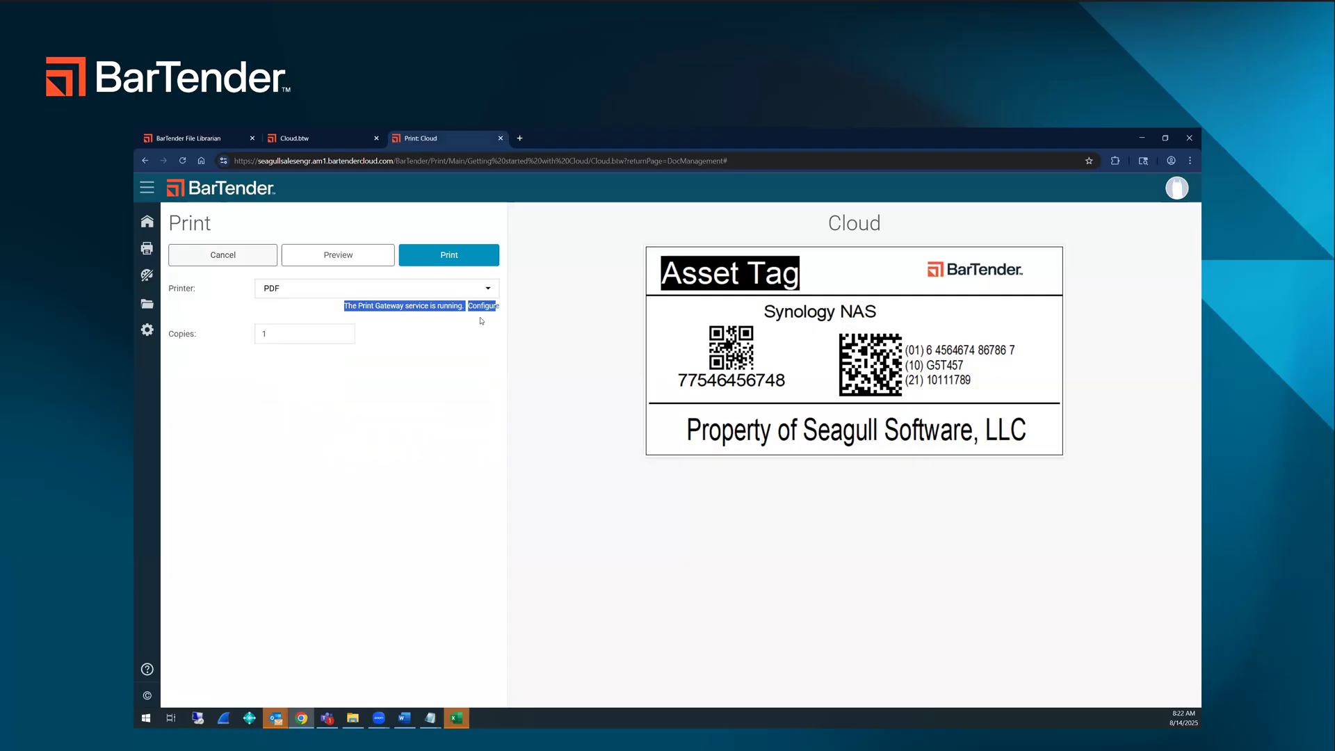
{"action": "left_click", "coordinate": [425, 305]}
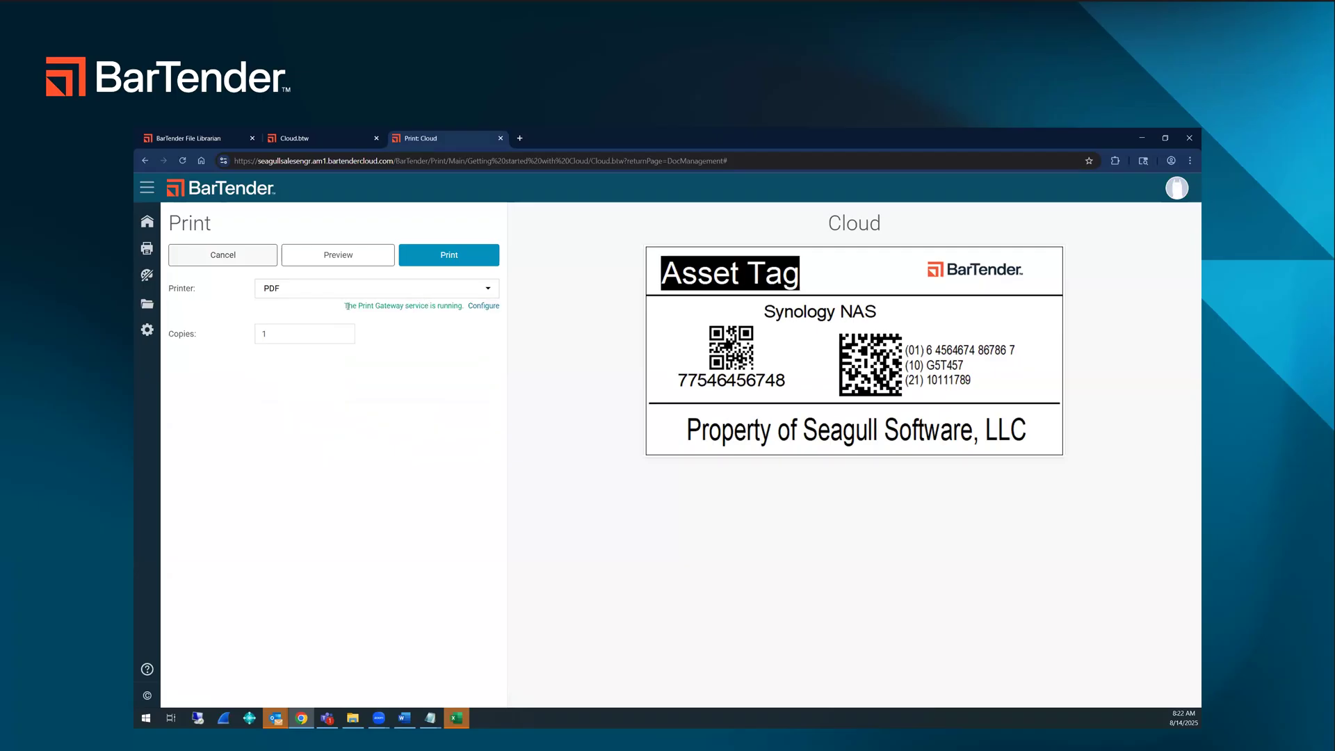
{"action": "left_click_drag", "start_coordinate": [347, 306], "coordinate": [503, 311]}
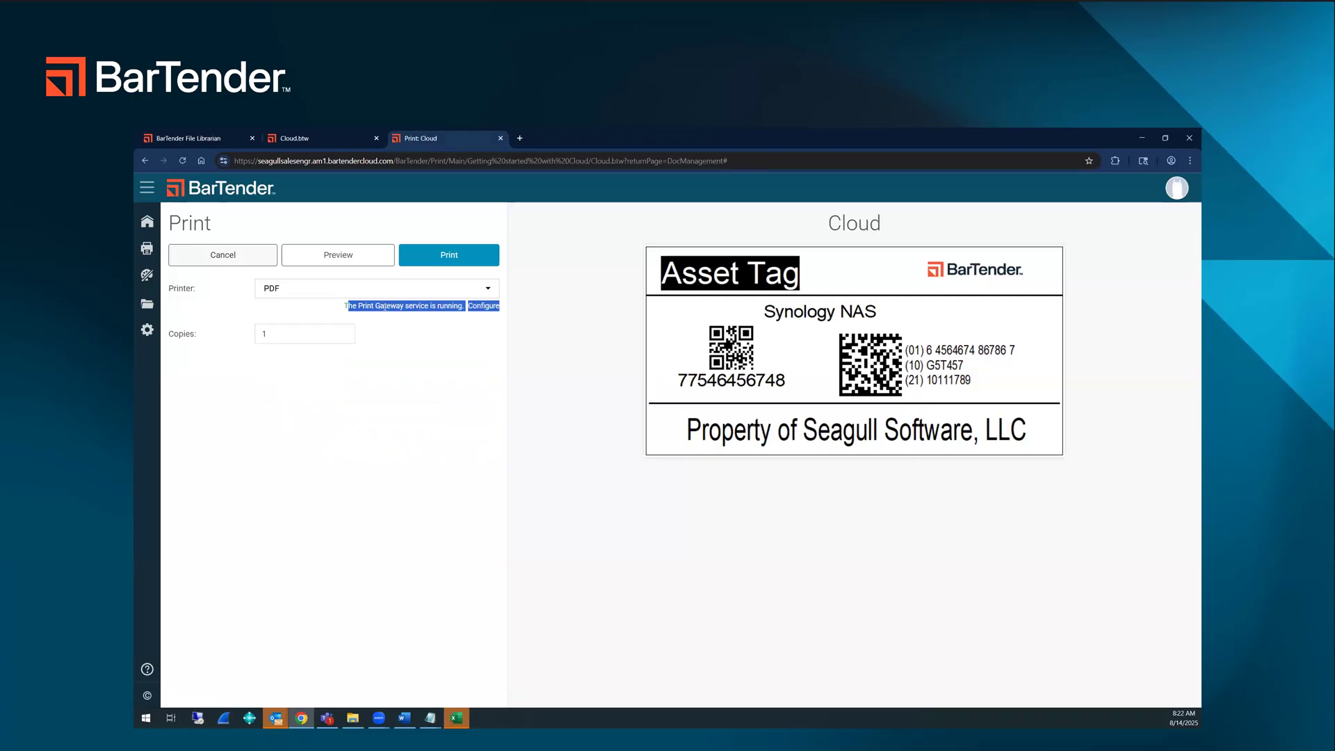
{"action": "left_click", "coordinate": [405, 373]}
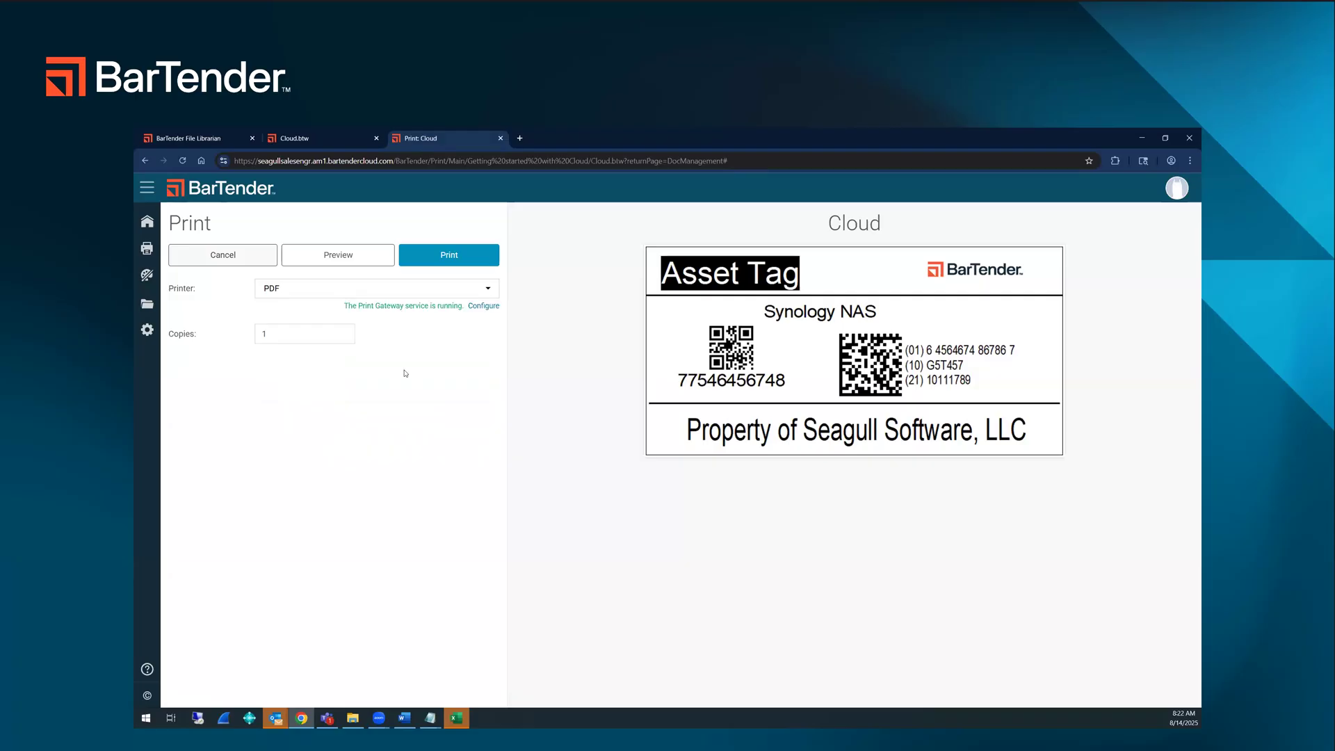
Step: Try to print all database records to PDF through the data entry form, and return to the label template
{"action": "left_click", "coordinate": [443, 260]}
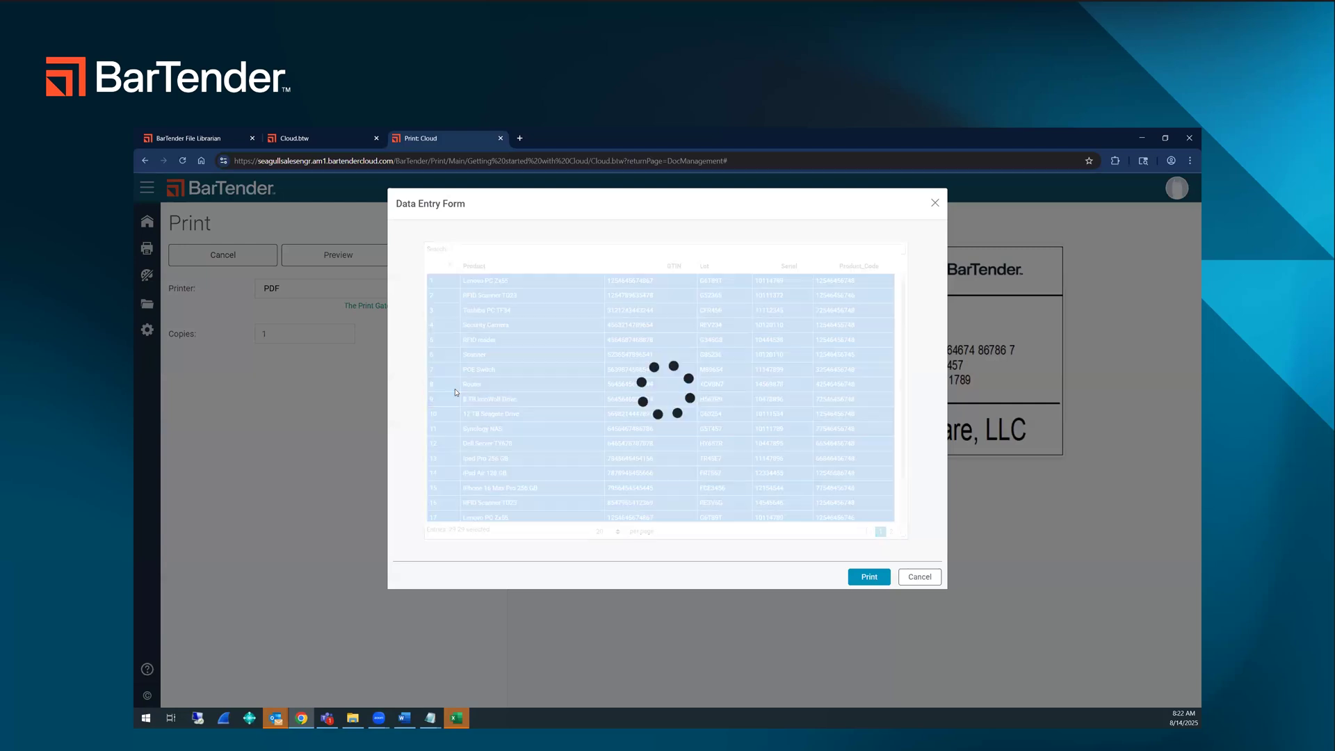
{"action": "scroll", "coordinate": [510, 429], "scroll_direction": "down", "scroll_amount": 1}
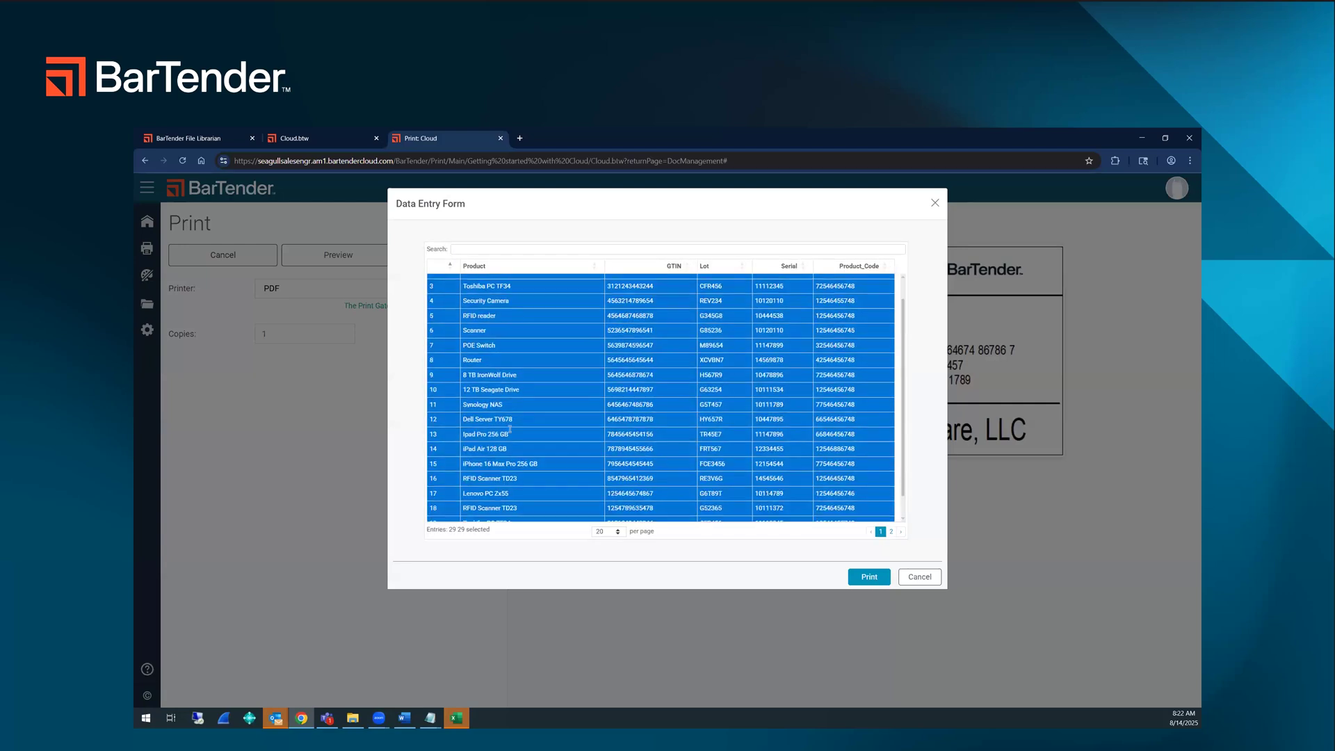
{"action": "left_click", "coordinate": [869, 576]}
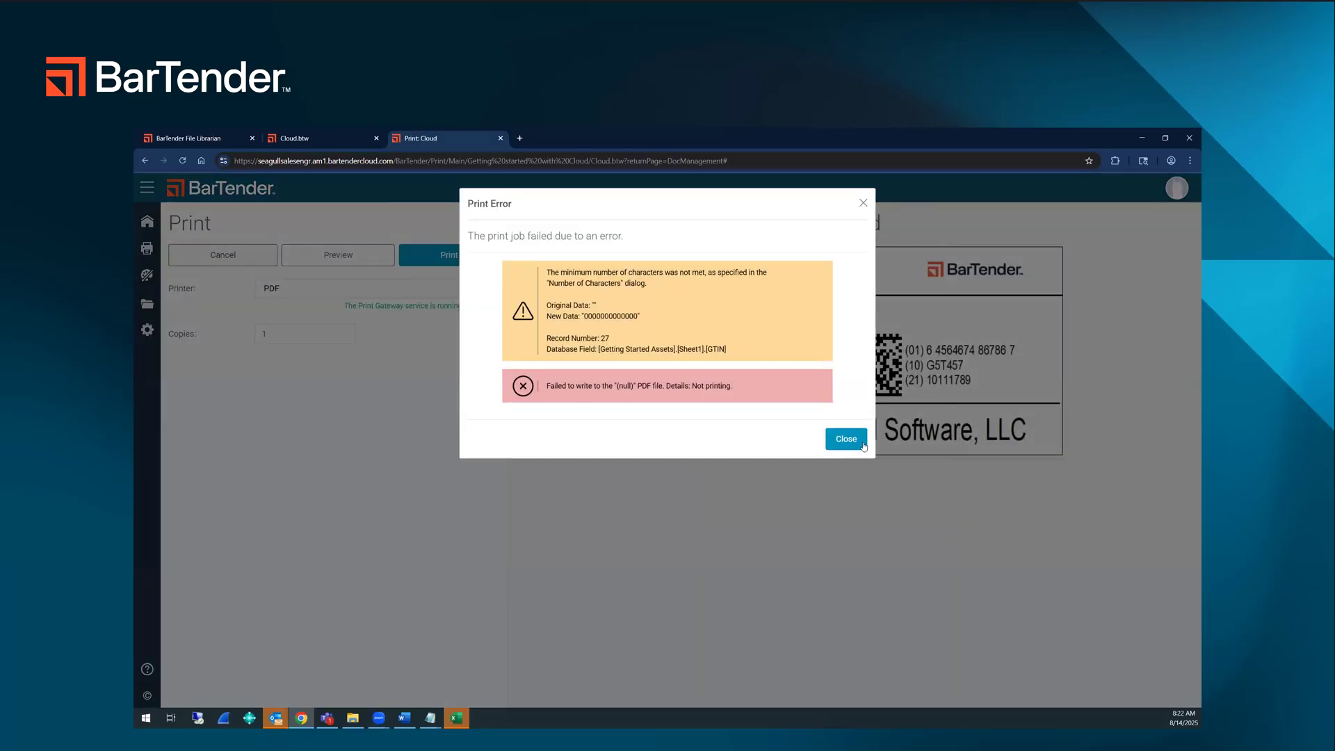
{"action": "left_click", "coordinate": [863, 444]}
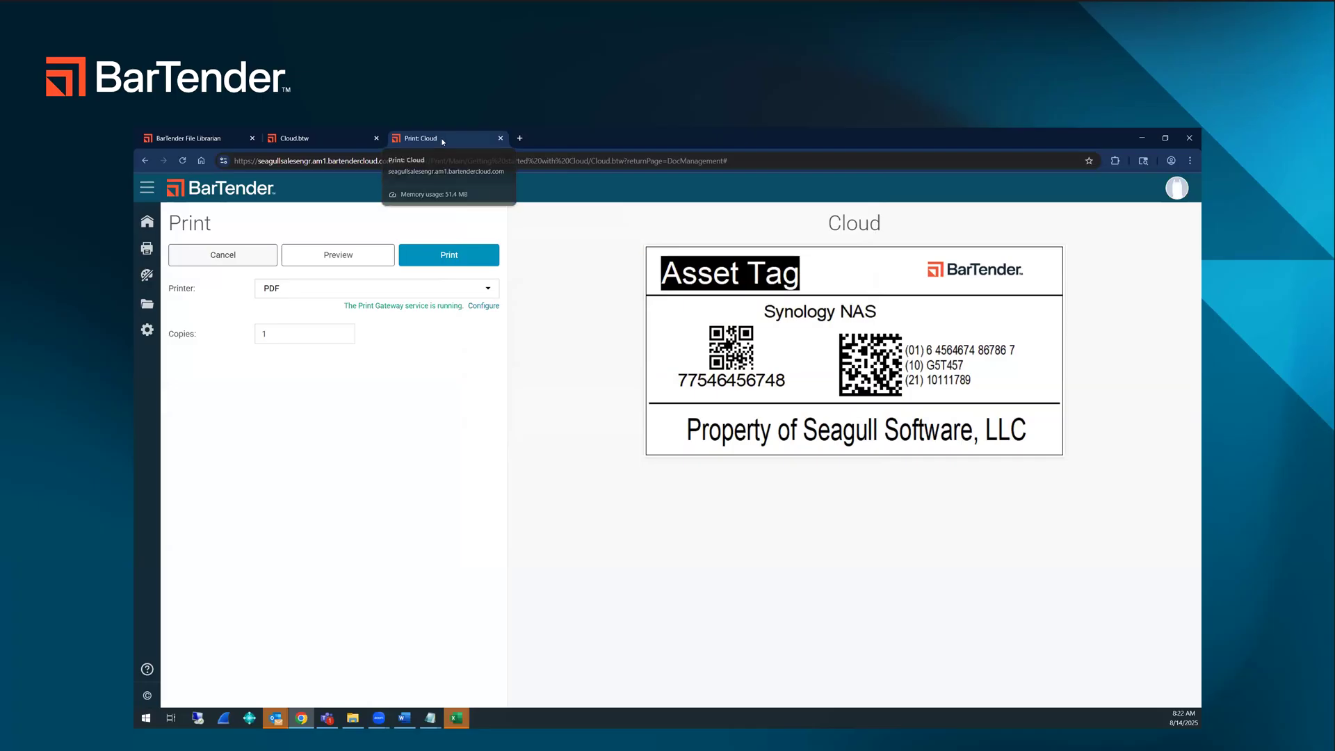
{"action": "middle_click", "coordinate": [441, 139]}
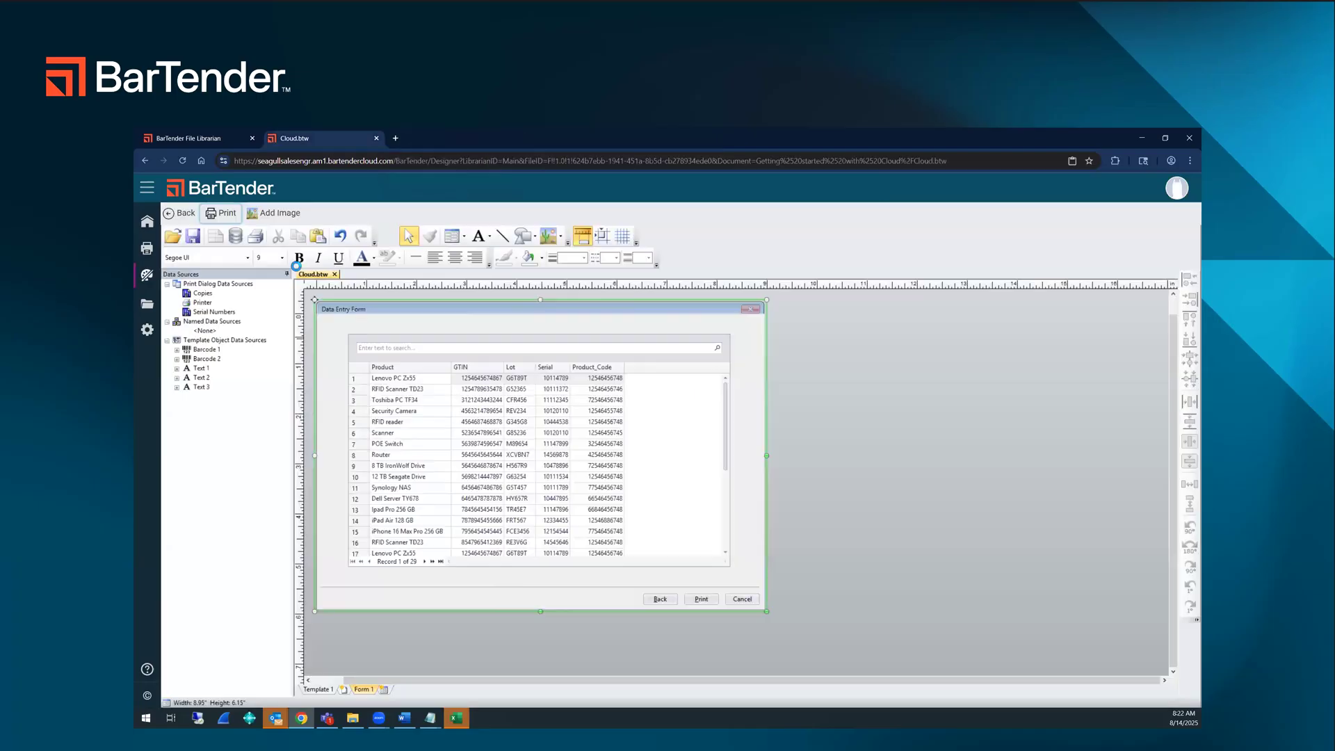
{"action": "left_click", "coordinate": [330, 690]}
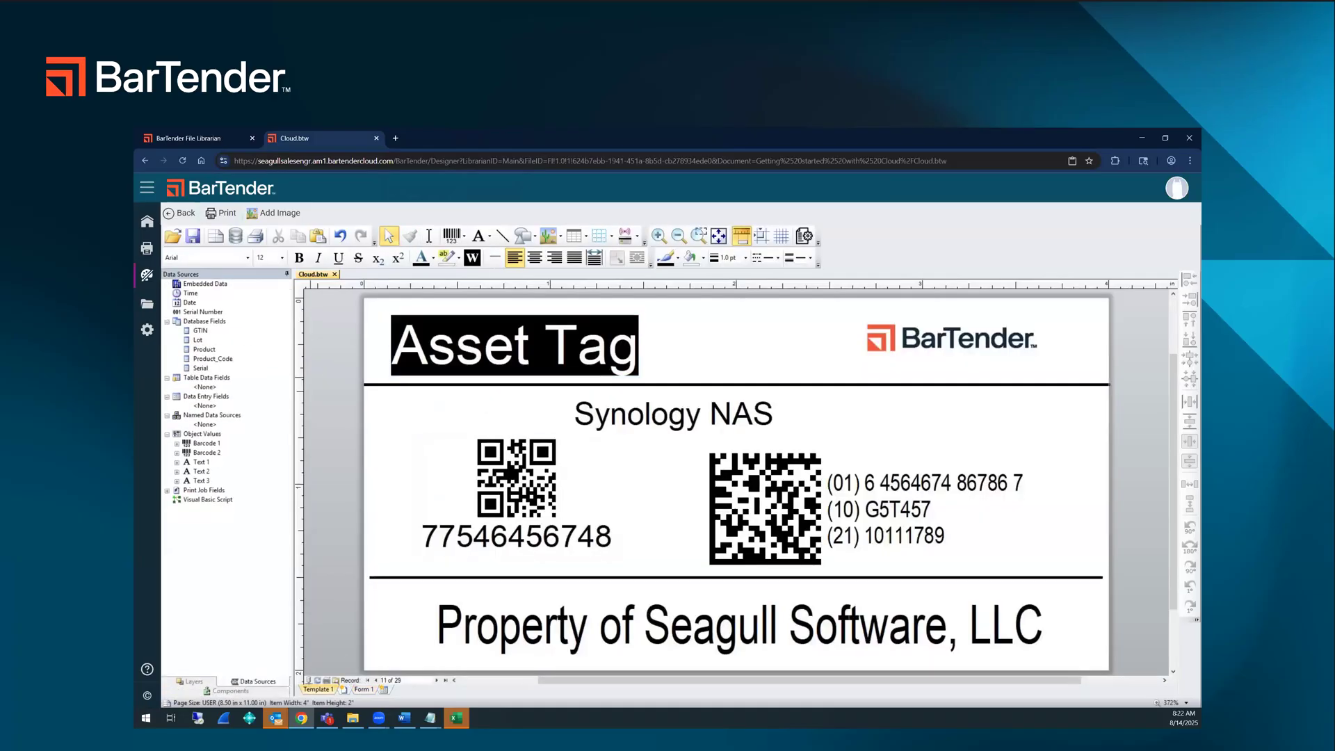
Step: Upload the Seagull Assets Excel file to the Getting started with Cloud folder in the Librarian
{"action": "left_click", "coordinate": [191, 139]}
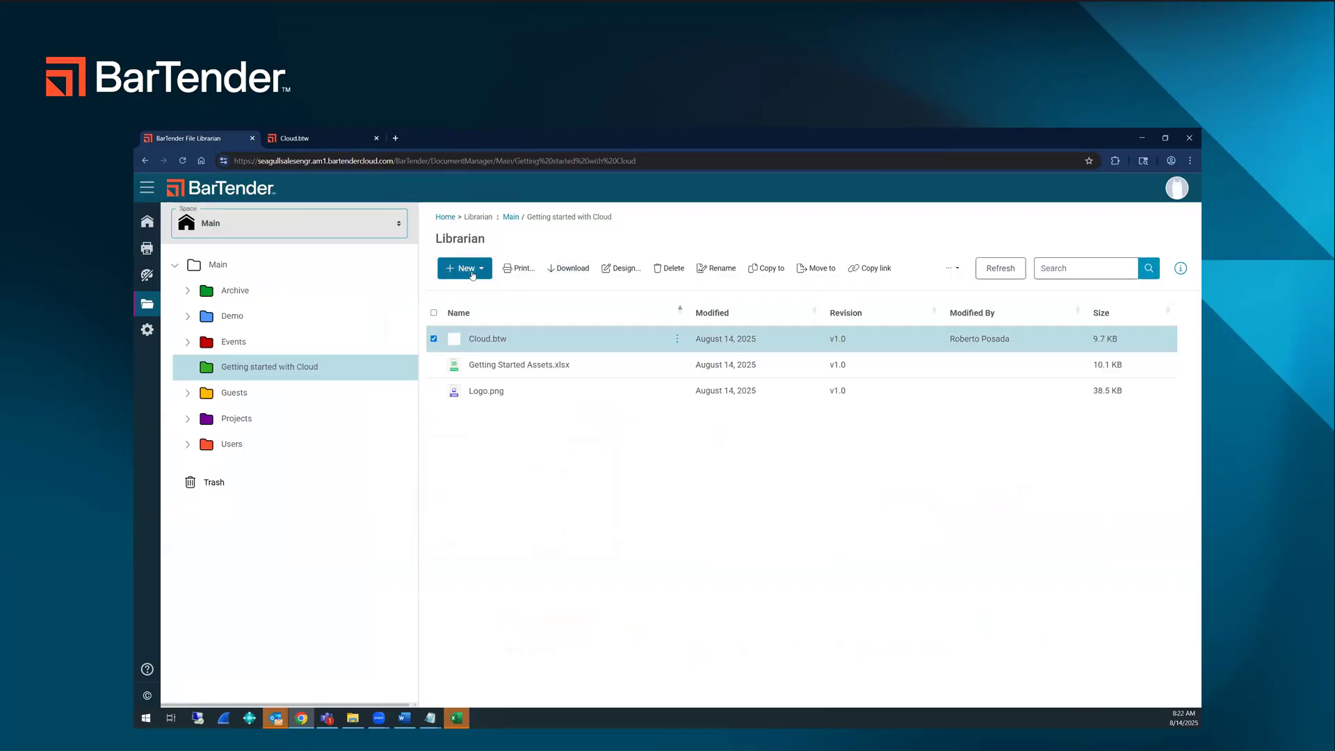
{"action": "left_click", "coordinate": [472, 275]}
{"action": "left_click", "coordinate": [518, 337]}
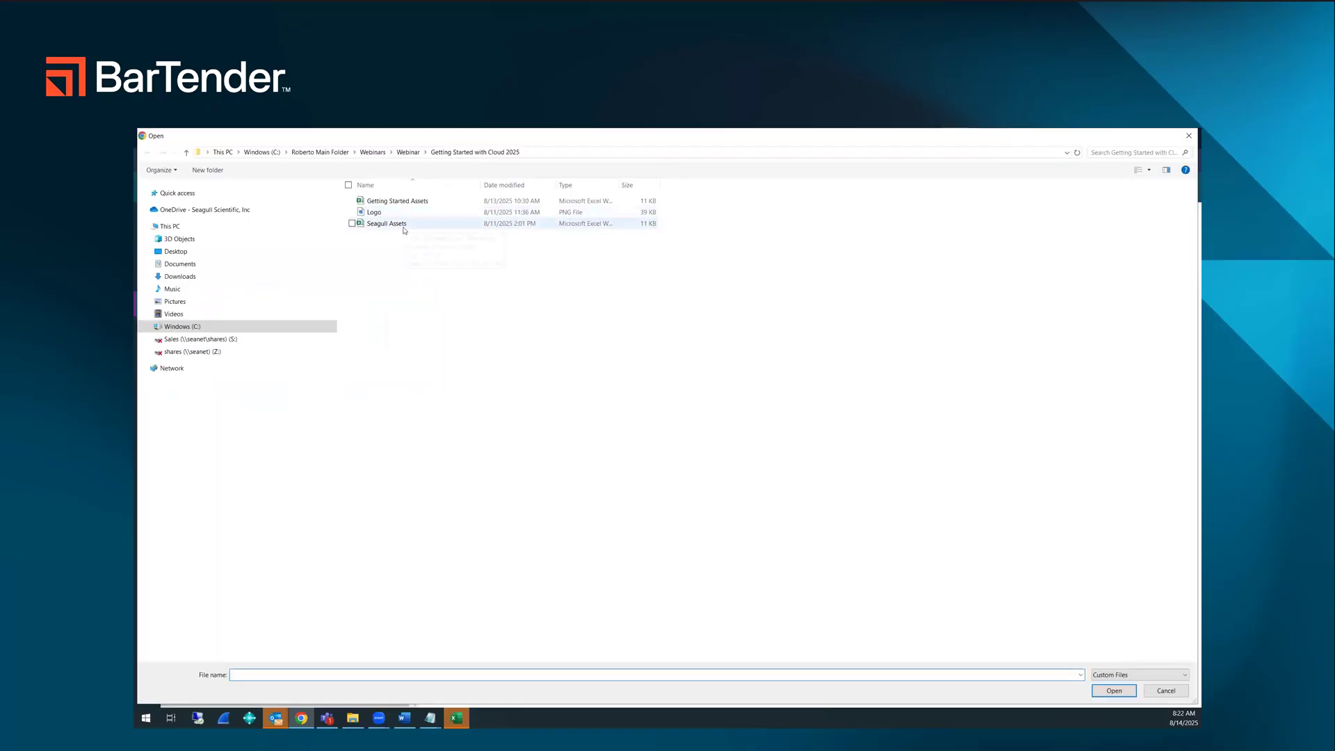
{"action": "double_click", "coordinate": [404, 230]}
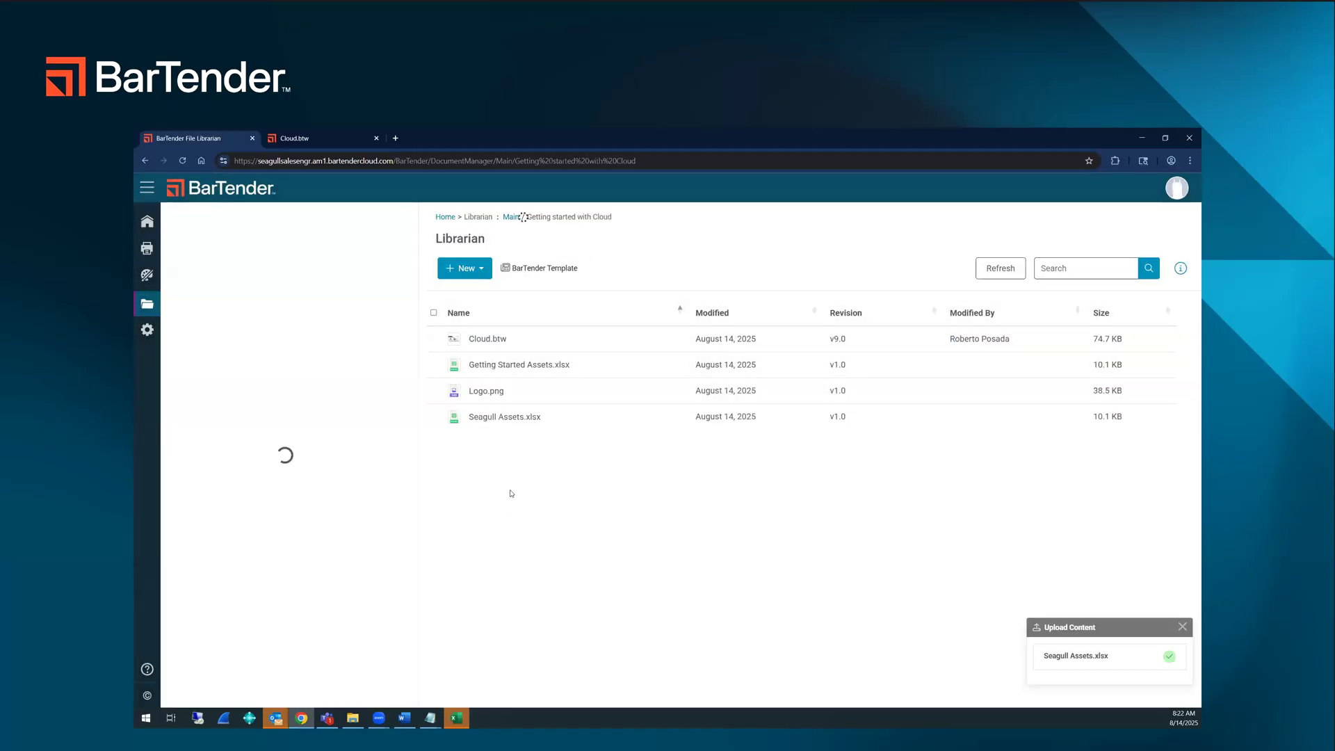
Step: Delete the Getting Started Assets record set from the Cloud label's database setup
{"action": "left_click", "coordinate": [331, 137]}
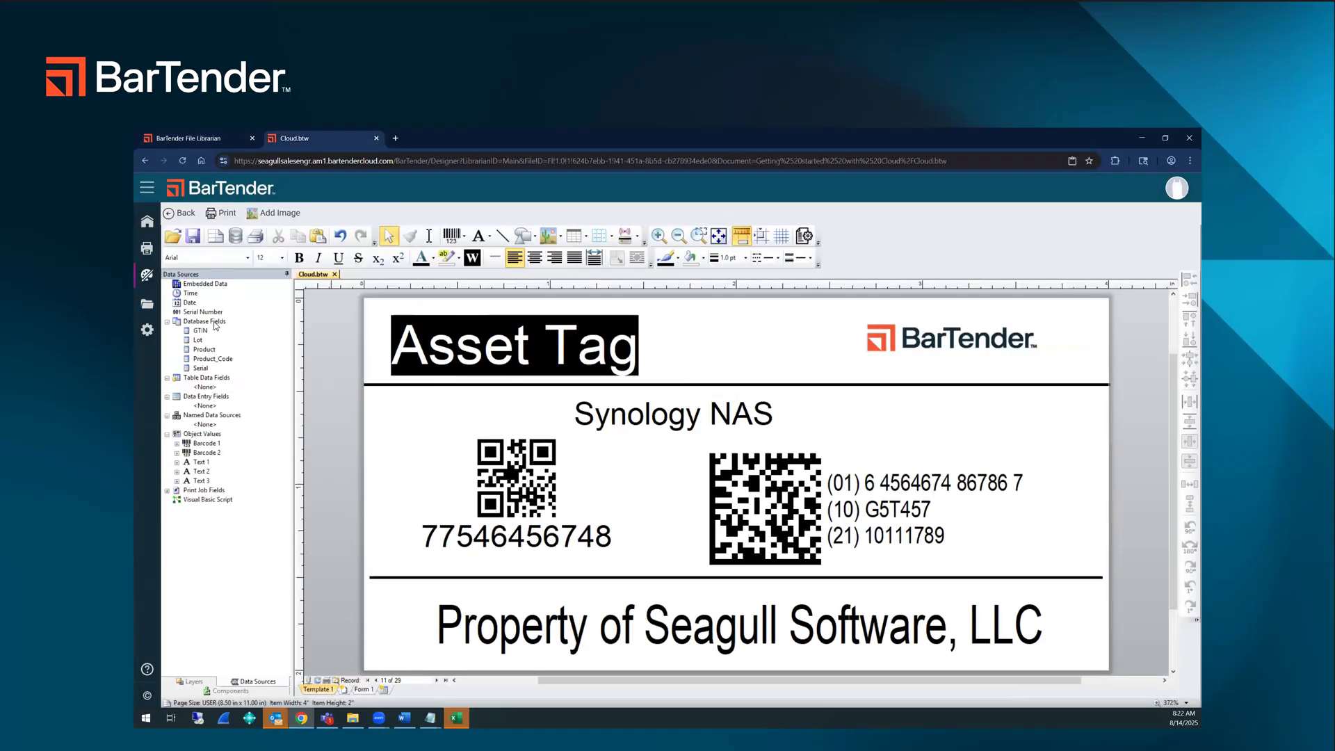
{"action": "right_click", "coordinate": [217, 323]}
{"action": "left_click", "coordinate": [264, 330]}
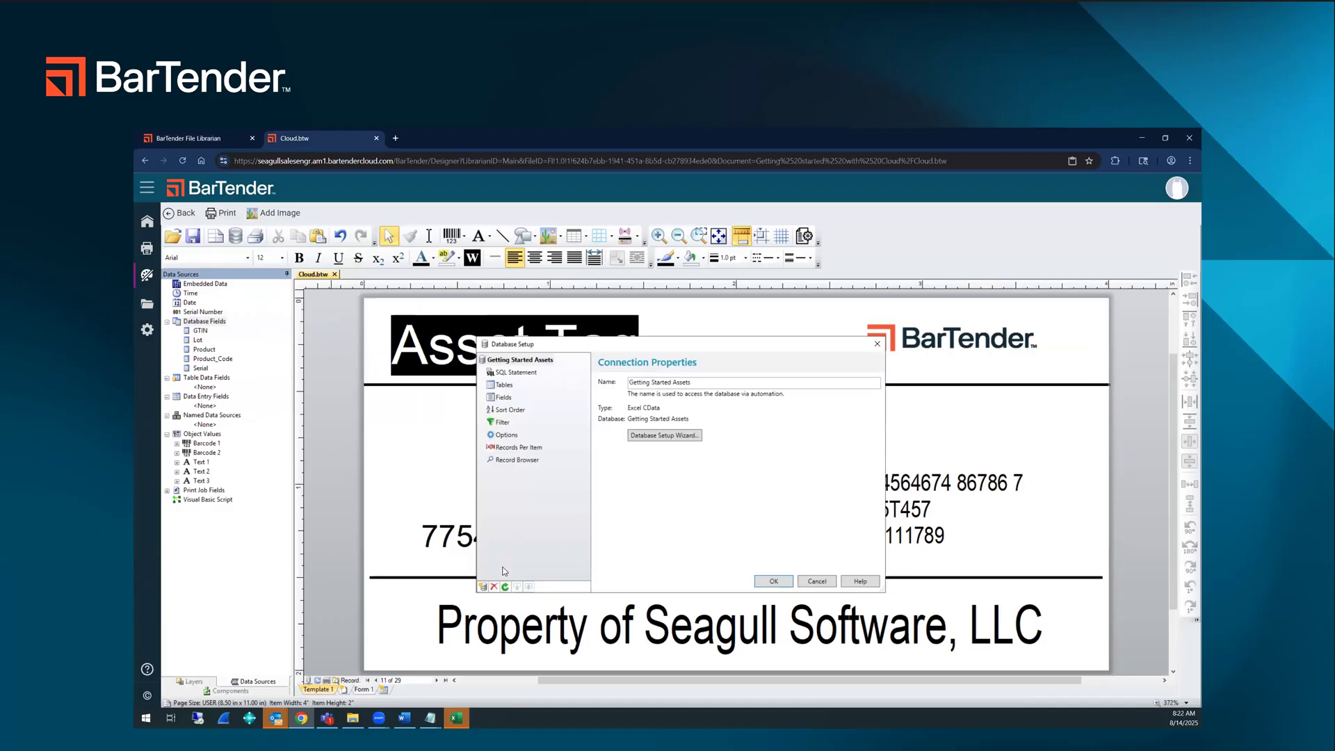
{"action": "left_click", "coordinate": [498, 588]}
{"action": "left_click", "coordinate": [708, 495]}
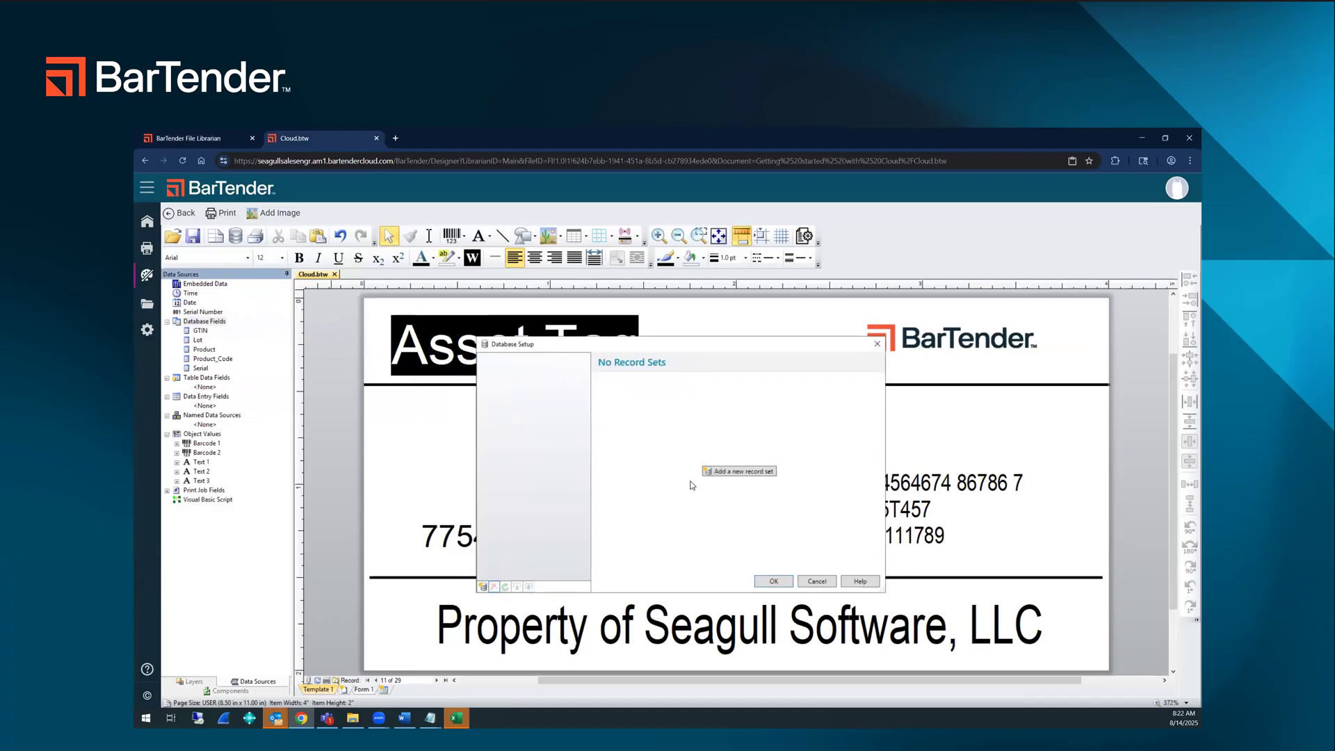
Step: Add a Microsoft Excel record set to the label's database setup and choose Seagull Assets.xlsx from the Getting started with Cloud folder
{"action": "left_click", "coordinate": [734, 472]}
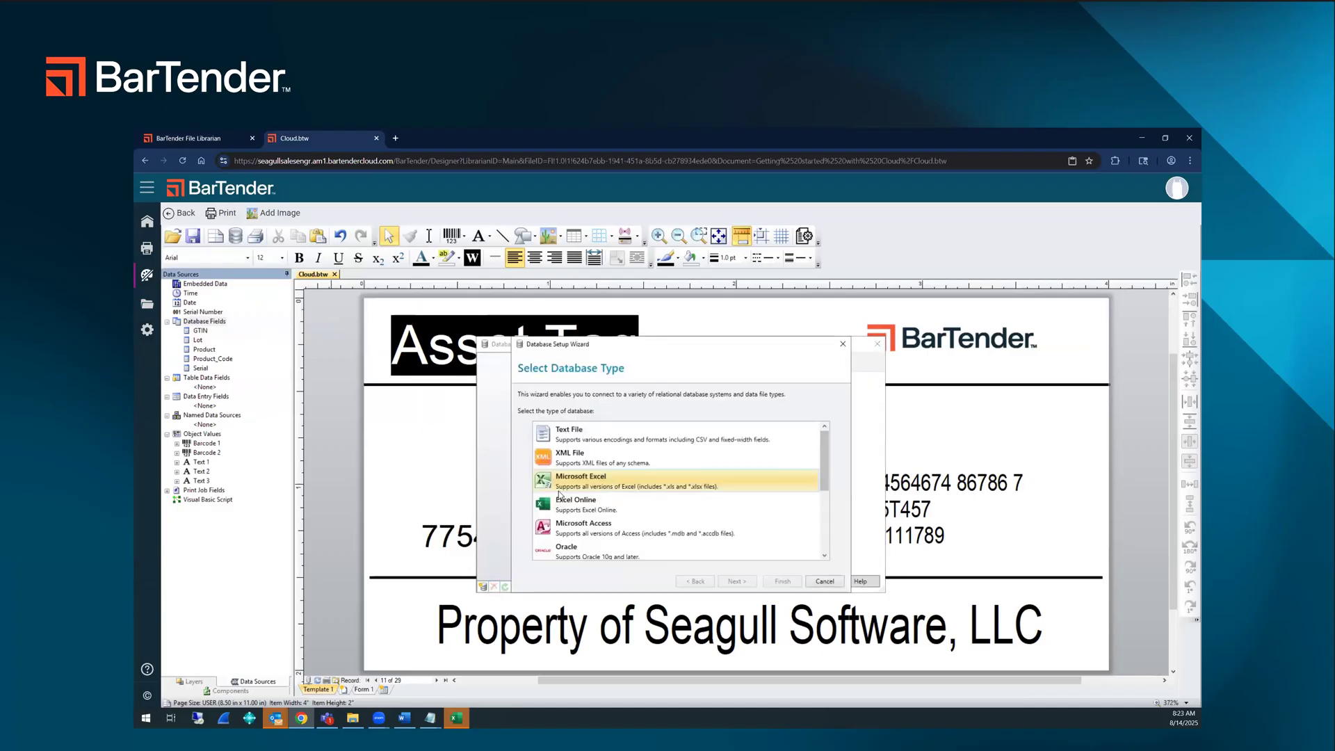
{"action": "left_click", "coordinate": [601, 510]}
{"action": "left_click", "coordinate": [605, 479]}
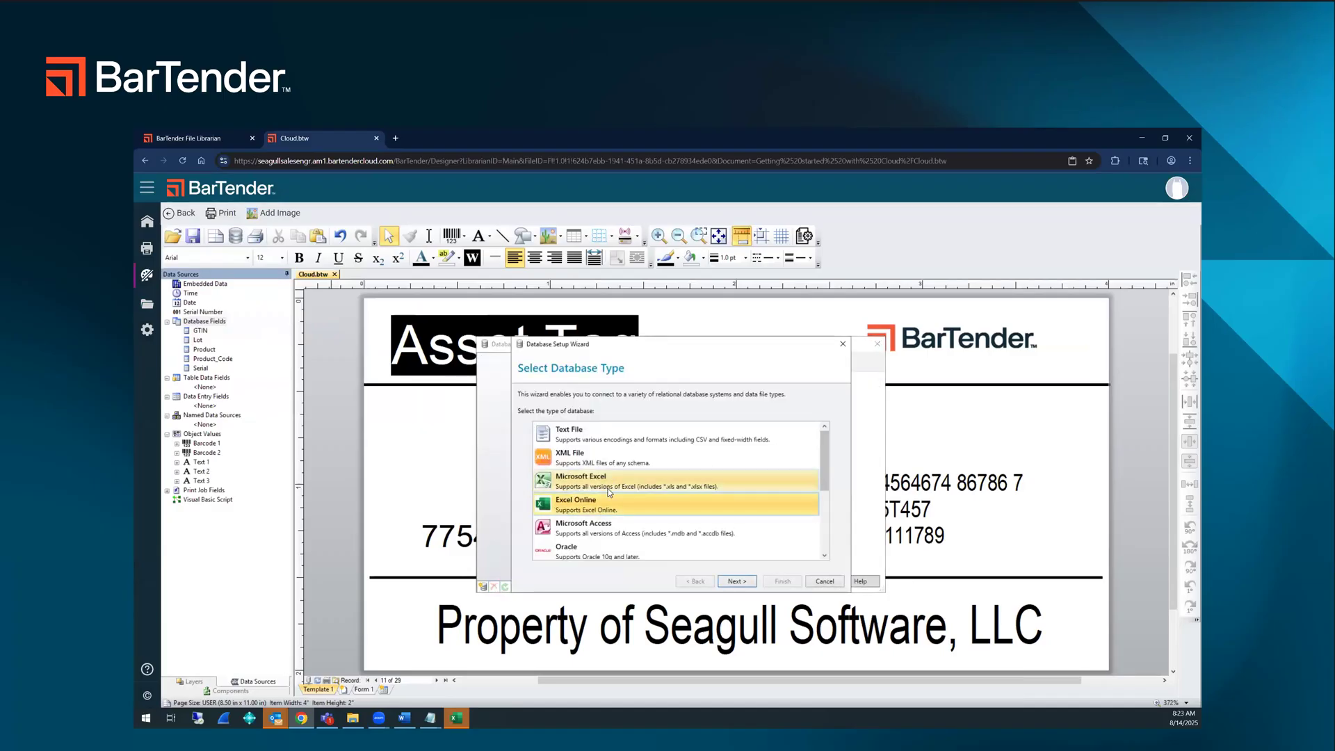
{"action": "left_click", "coordinate": [736, 581]}
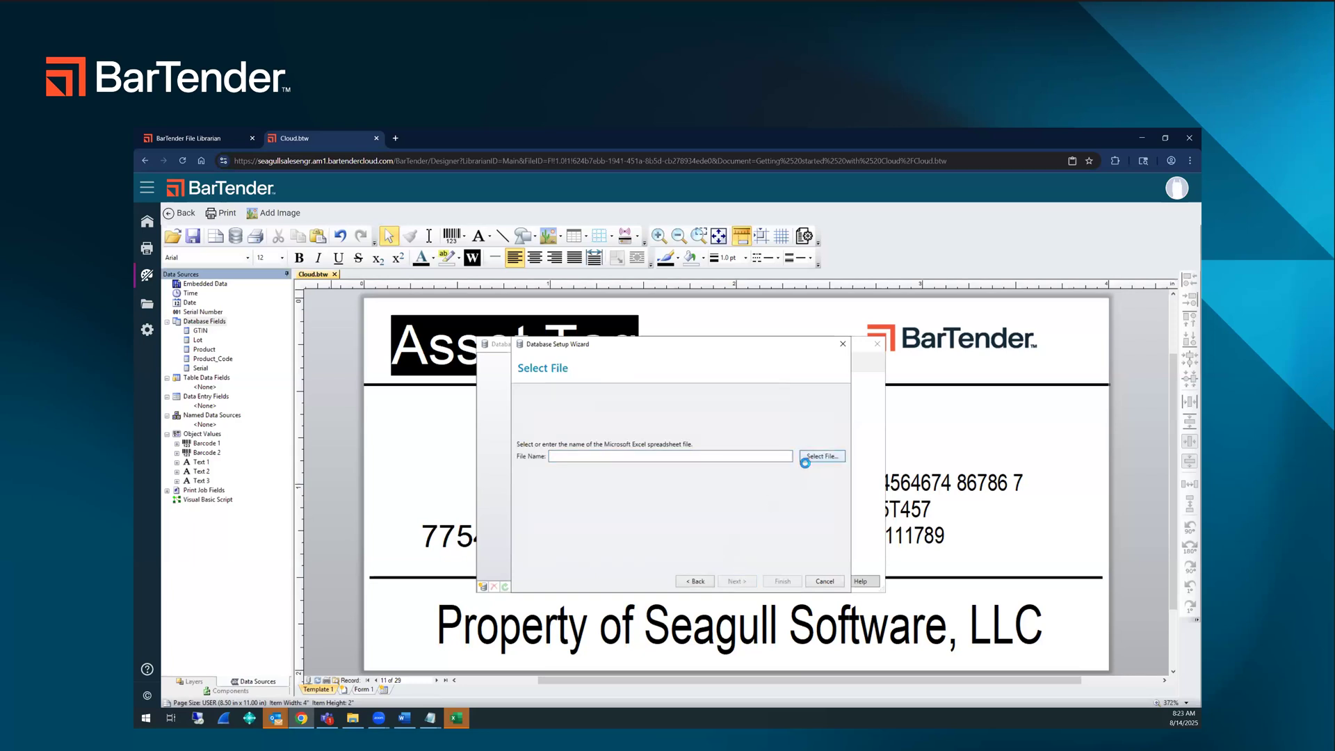
{"action": "left_click", "coordinate": [806, 460]}
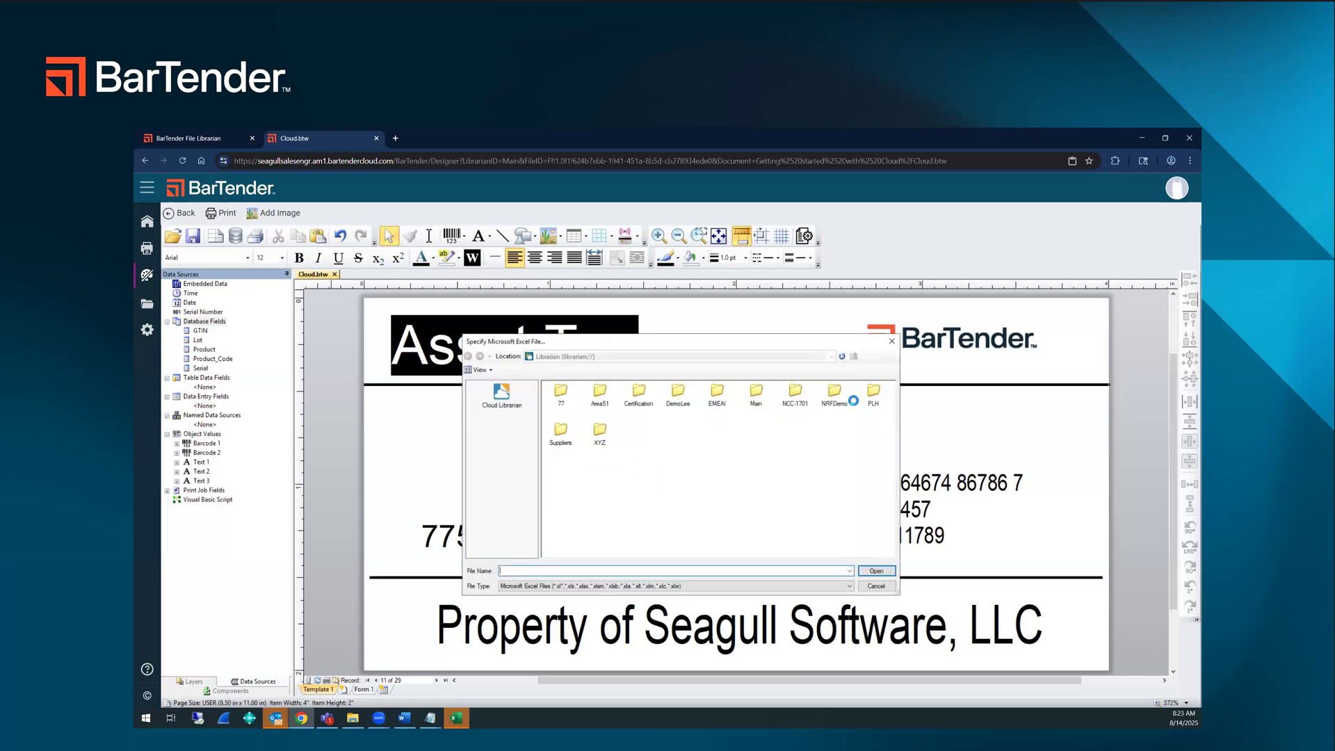
{"action": "left_click", "coordinate": [756, 396]}
{"action": "double_click", "coordinate": [757, 396]}
{"action": "double_click", "coordinate": [677, 396]}
{"action": "left_click", "coordinate": [602, 407]}
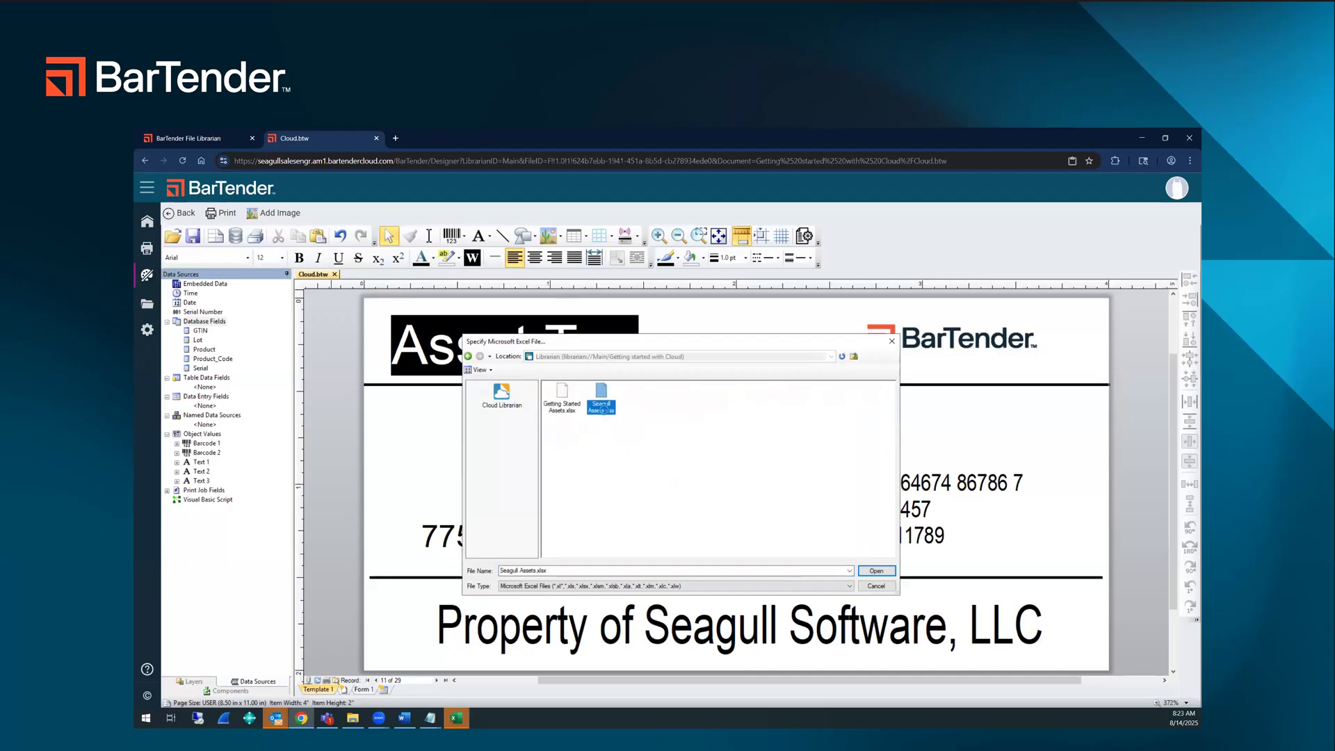
{"action": "double_click", "coordinate": [602, 407]}
Step: Complete the database wizard for Seagull Assets with its default options and apply the database setup
{"action": "left_click", "coordinate": [734, 581]}
{"action": "left_click", "coordinate": [735, 581]}
{"action": "left_click", "coordinate": [735, 582]}
{"action": "left_click", "coordinate": [776, 581]}
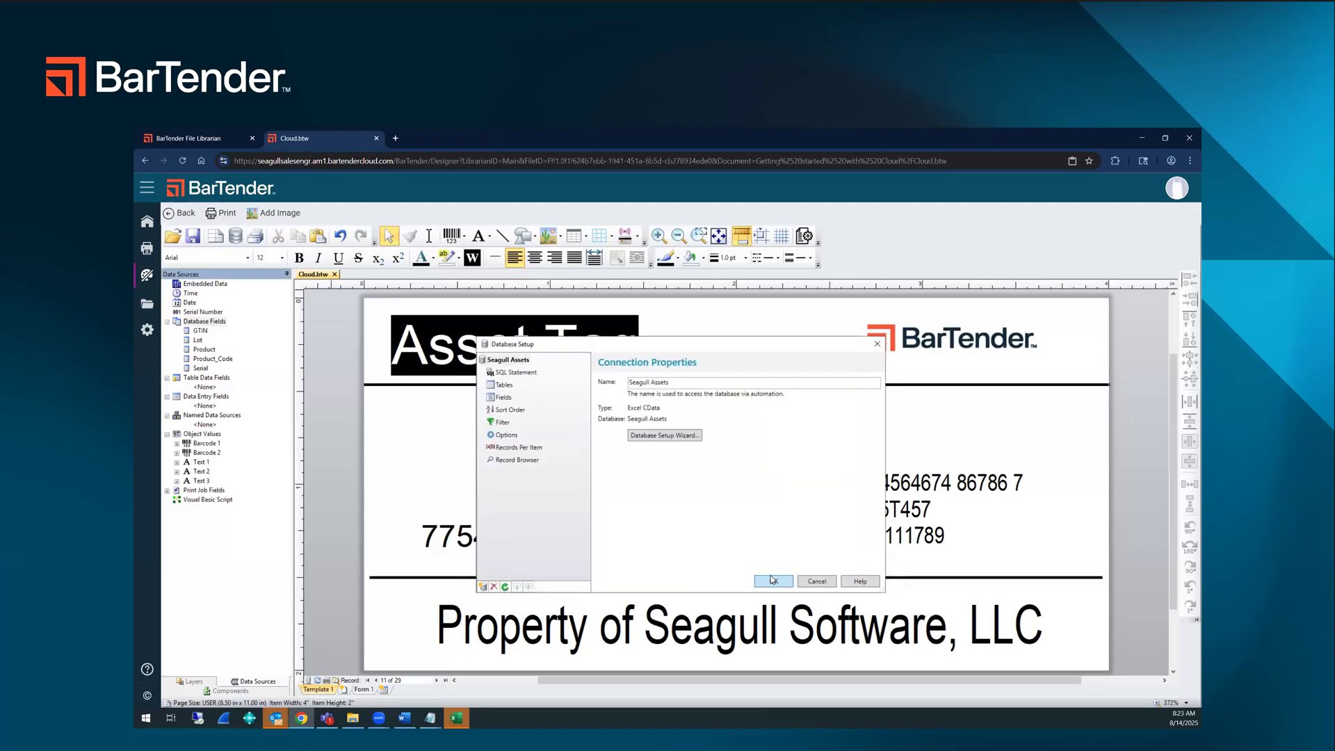
{"action": "left_click", "coordinate": [771, 581]}
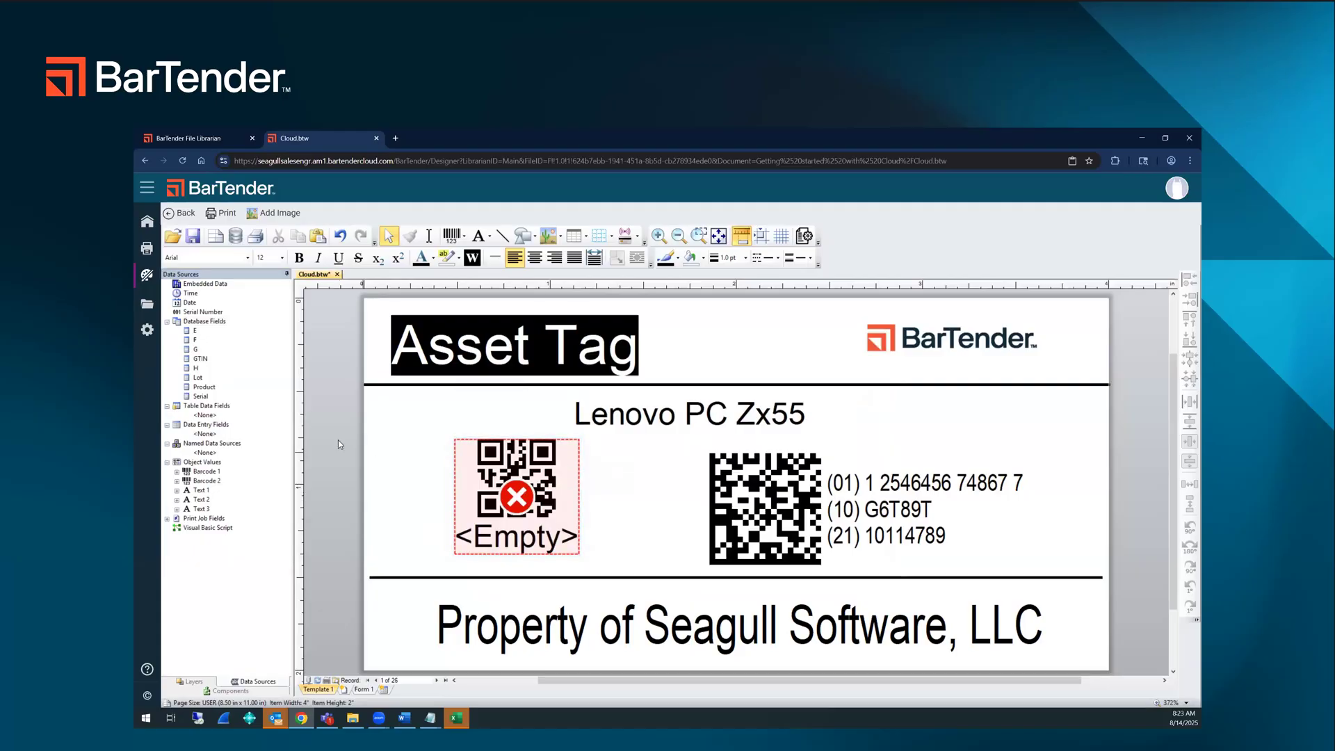
Step: Browse the Seagull Assets records in the database setup, and link the label's QR barcode to the Serial field
{"action": "left_click", "coordinate": [212, 321]}
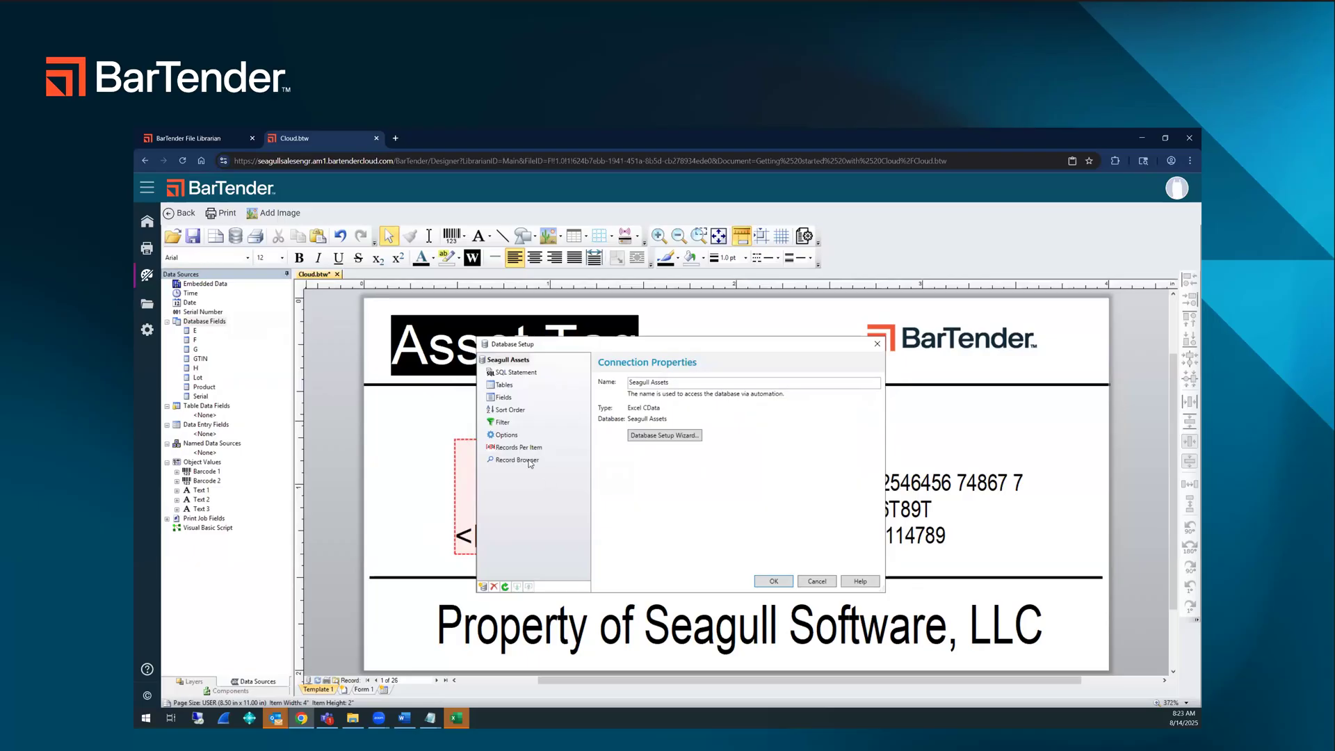
{"action": "left_click", "coordinate": [518, 460]}
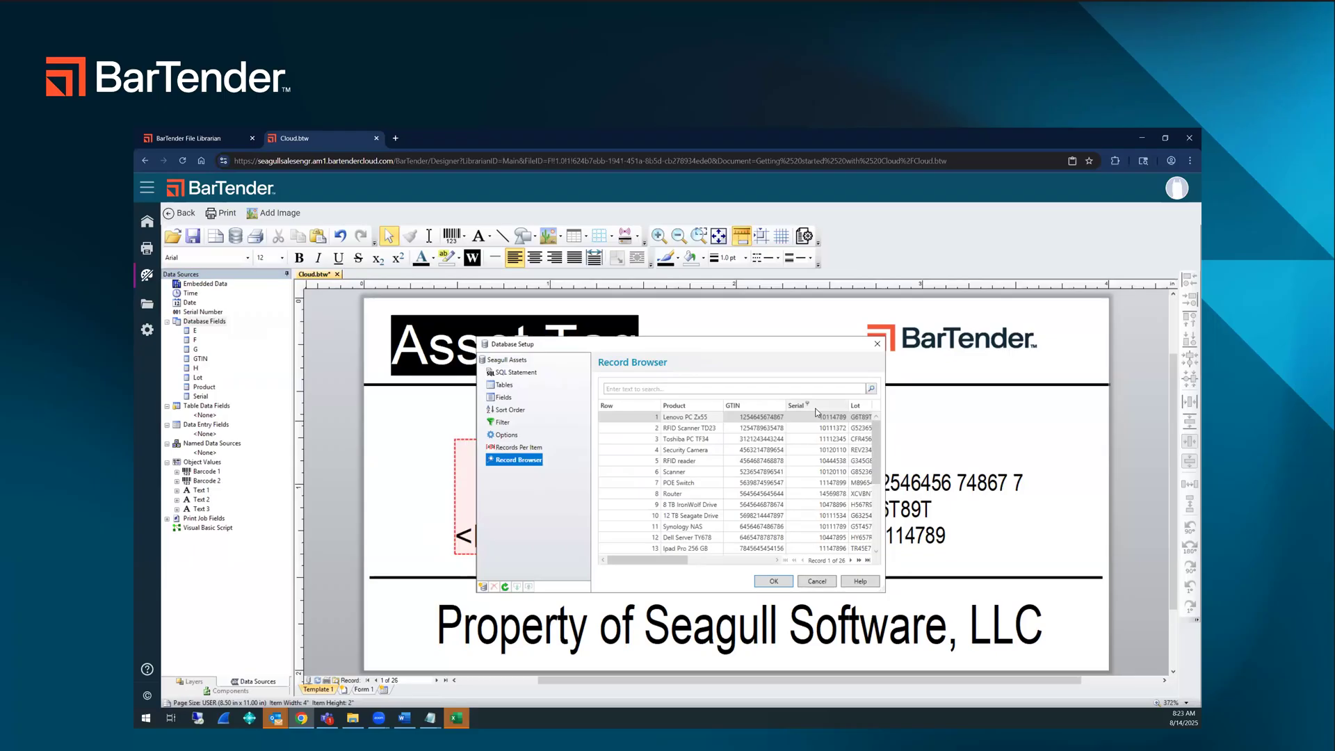
{"action": "left_click_drag", "start_coordinate": [667, 557], "coordinate": [711, 558]}
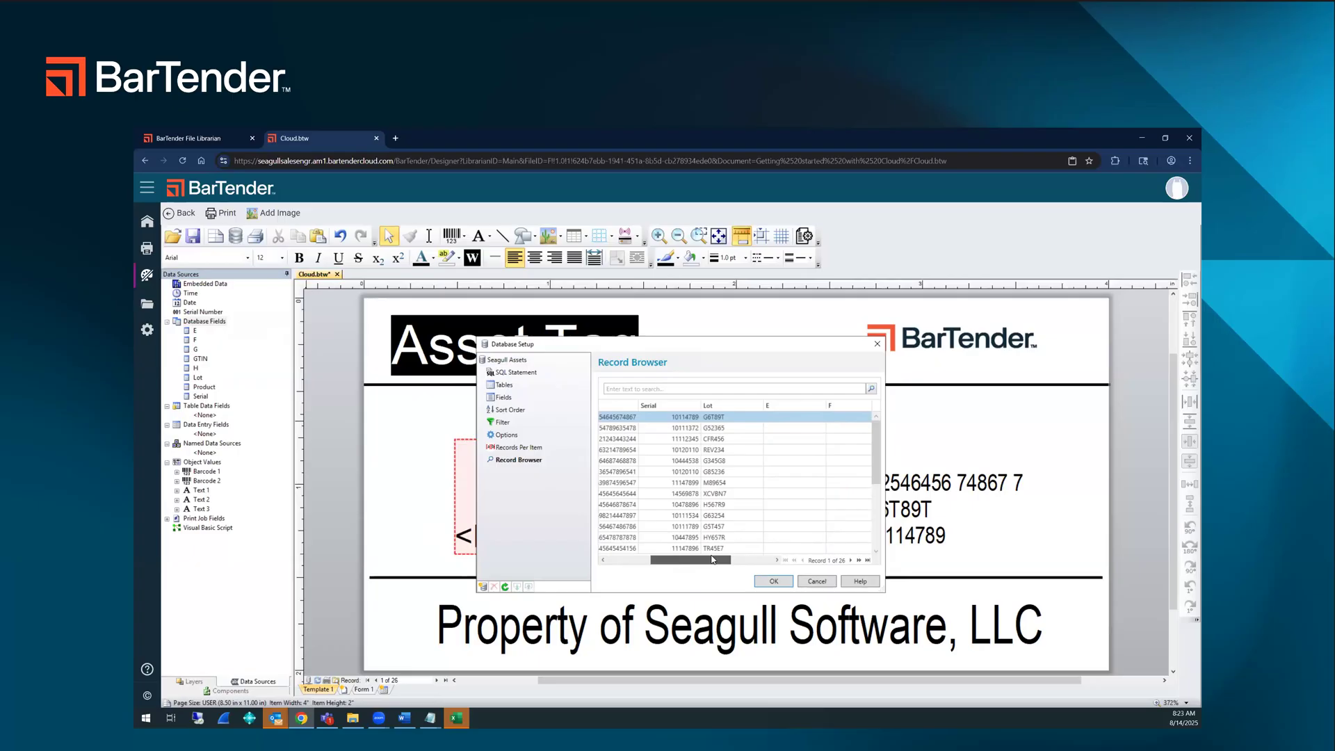
{"action": "left_click", "coordinate": [773, 581]}
{"action": "left_click_drag", "start_coordinate": [345, 407], "coordinate": [521, 496]}
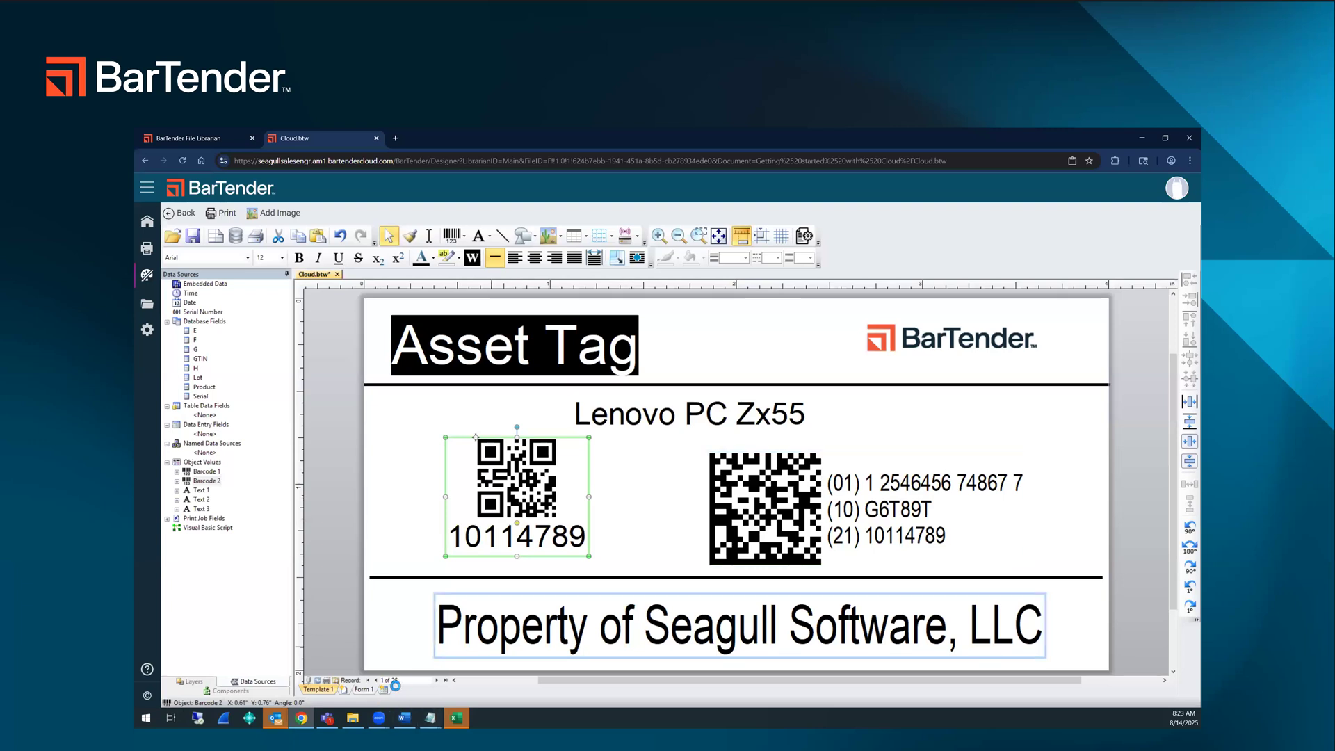
Step: Page through the database records on the label up to record 11 to check the product text and barcodes
{"action": "left_click", "coordinate": [437, 681]}
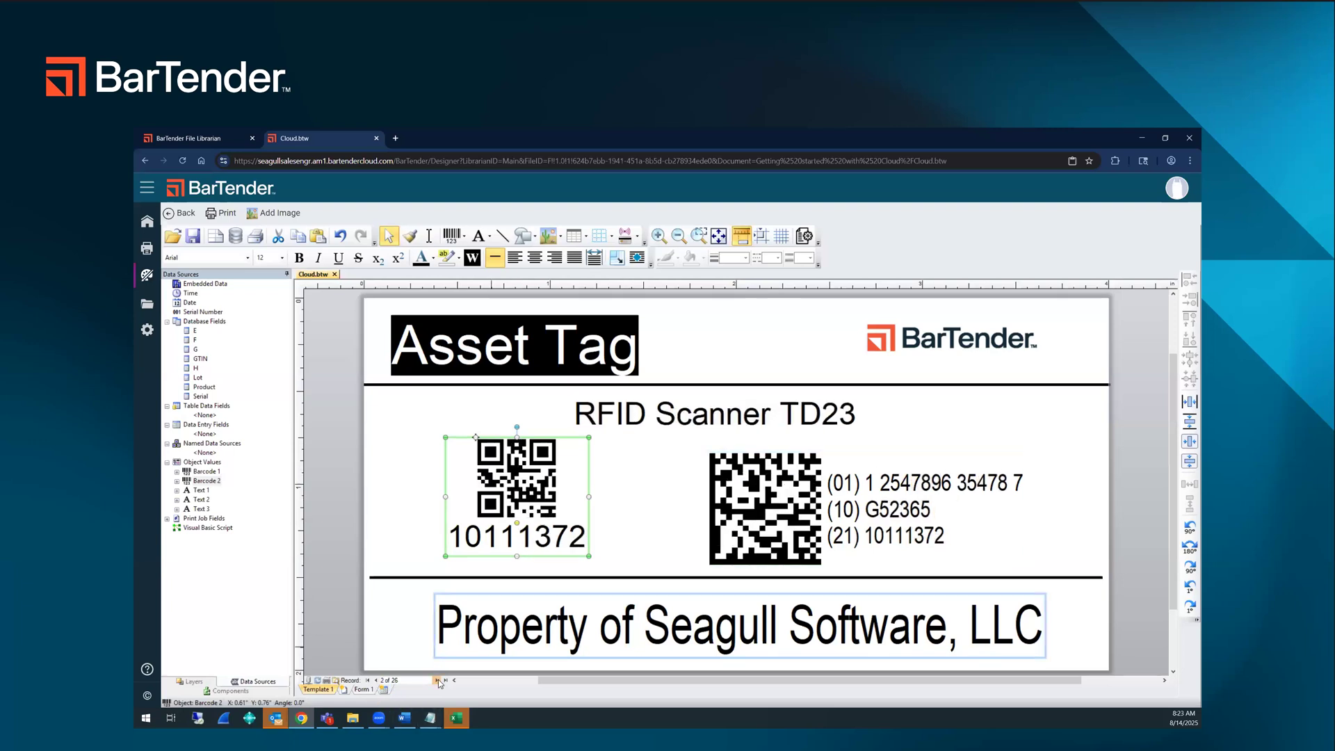
{"action": "left_click", "coordinate": [437, 681]}
{"action": "left_click", "coordinate": [437, 680]}
{"action": "left_click", "coordinate": [437, 680]}
{"action": "left_click", "coordinate": [437, 681]}
{"action": "left_click", "coordinate": [437, 681]}
{"action": "left_click", "coordinate": [438, 680]}
{"action": "left_click", "coordinate": [438, 681]}
{"action": "left_click", "coordinate": [437, 680]}
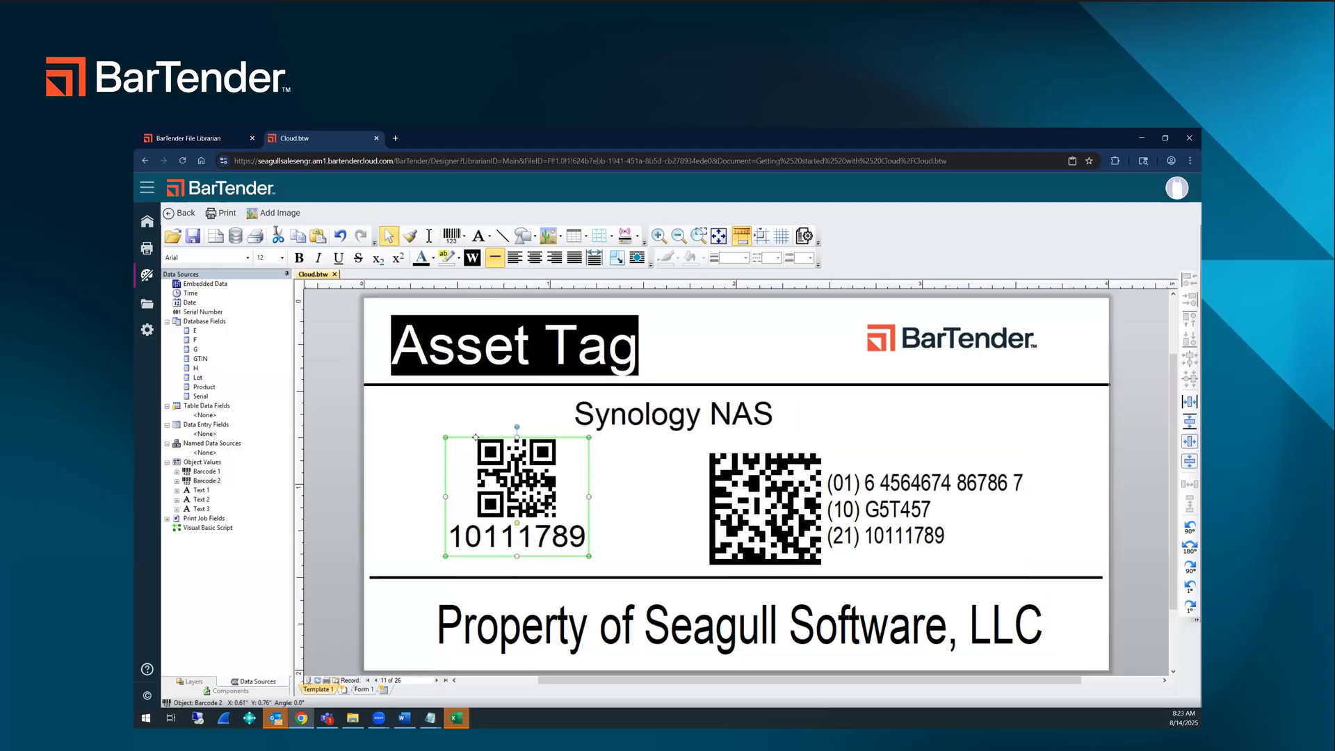
Step: Print all of the Cloud label's database records with the PDF printer and open the resulting PDF
{"action": "left_click", "coordinate": [231, 218]}
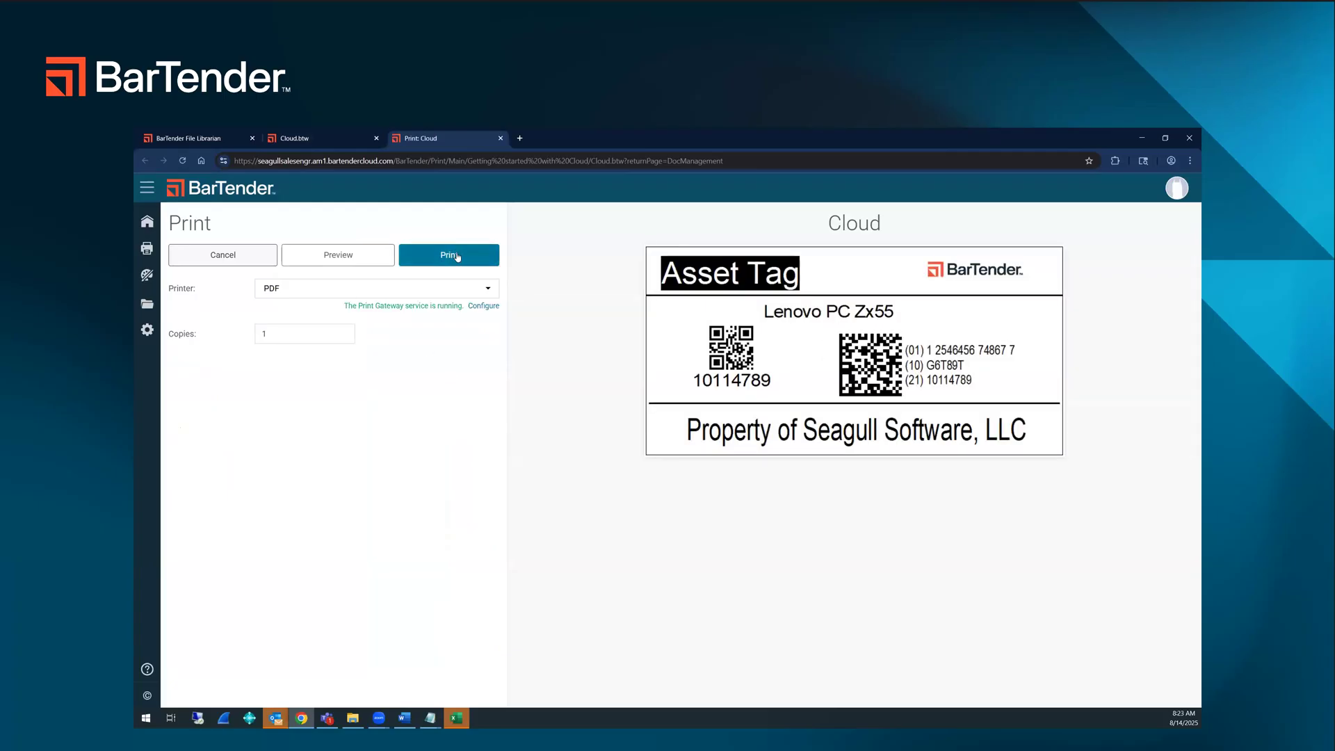
{"action": "left_click", "coordinate": [458, 255]}
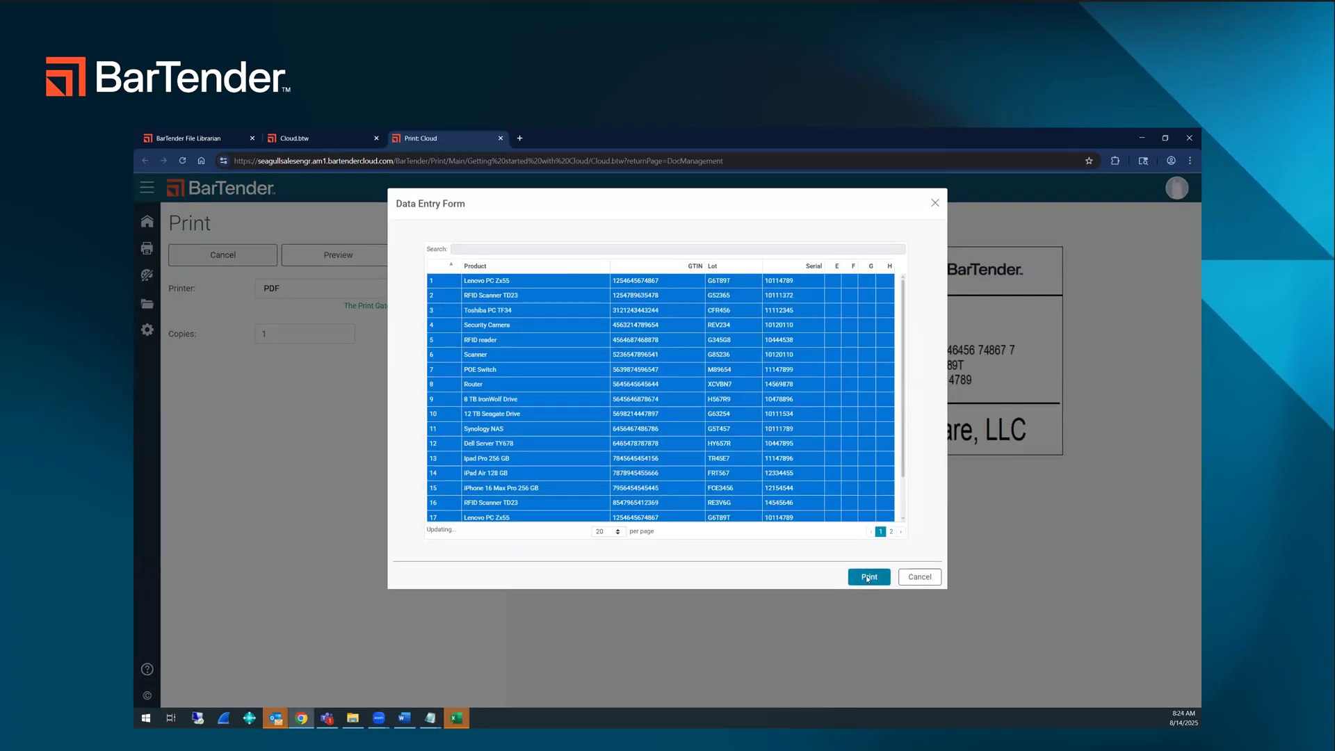
{"action": "left_click", "coordinate": [868, 578]}
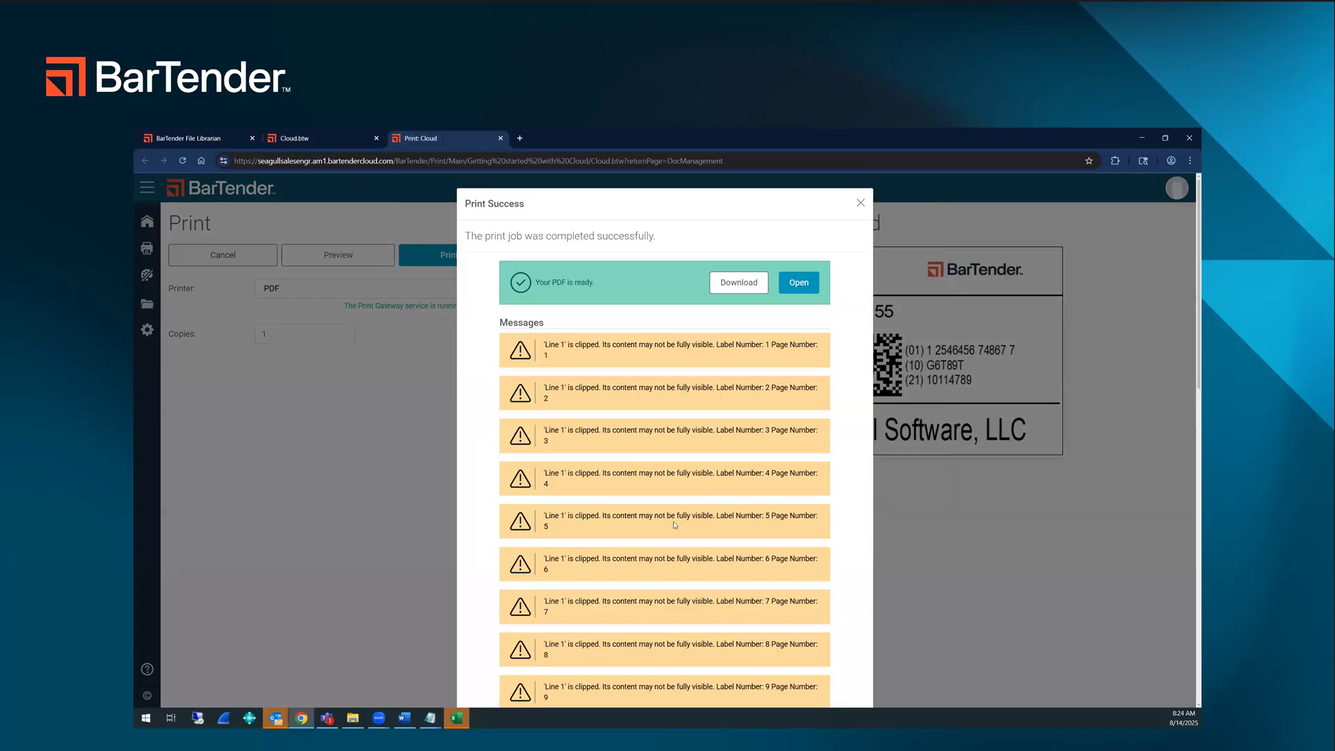
{"action": "scroll", "coordinate": [674, 525], "scroll_direction": "down", "scroll_amount": 7}
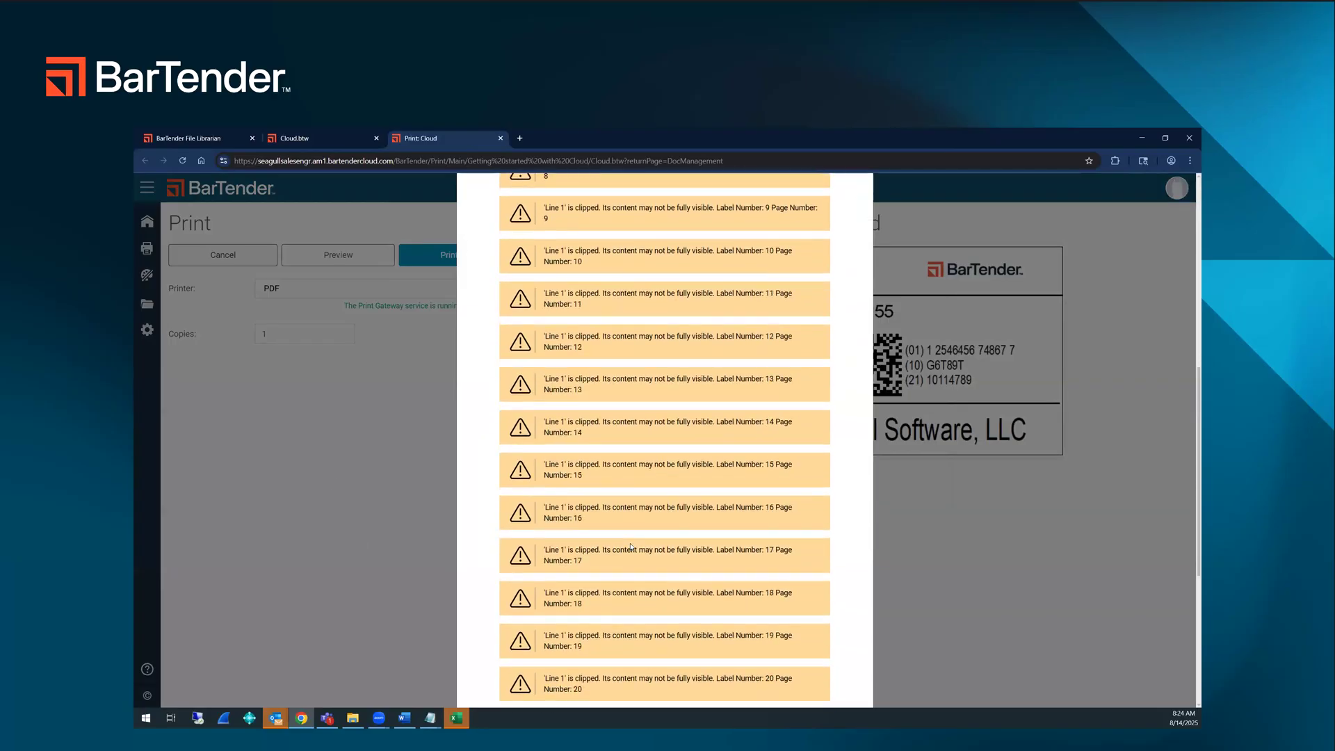
{"action": "scroll", "coordinate": [631, 547], "scroll_direction": "down", "scroll_amount": 2}
{"action": "scroll", "coordinate": [631, 547], "scroll_direction": "up", "scroll_amount": 10}
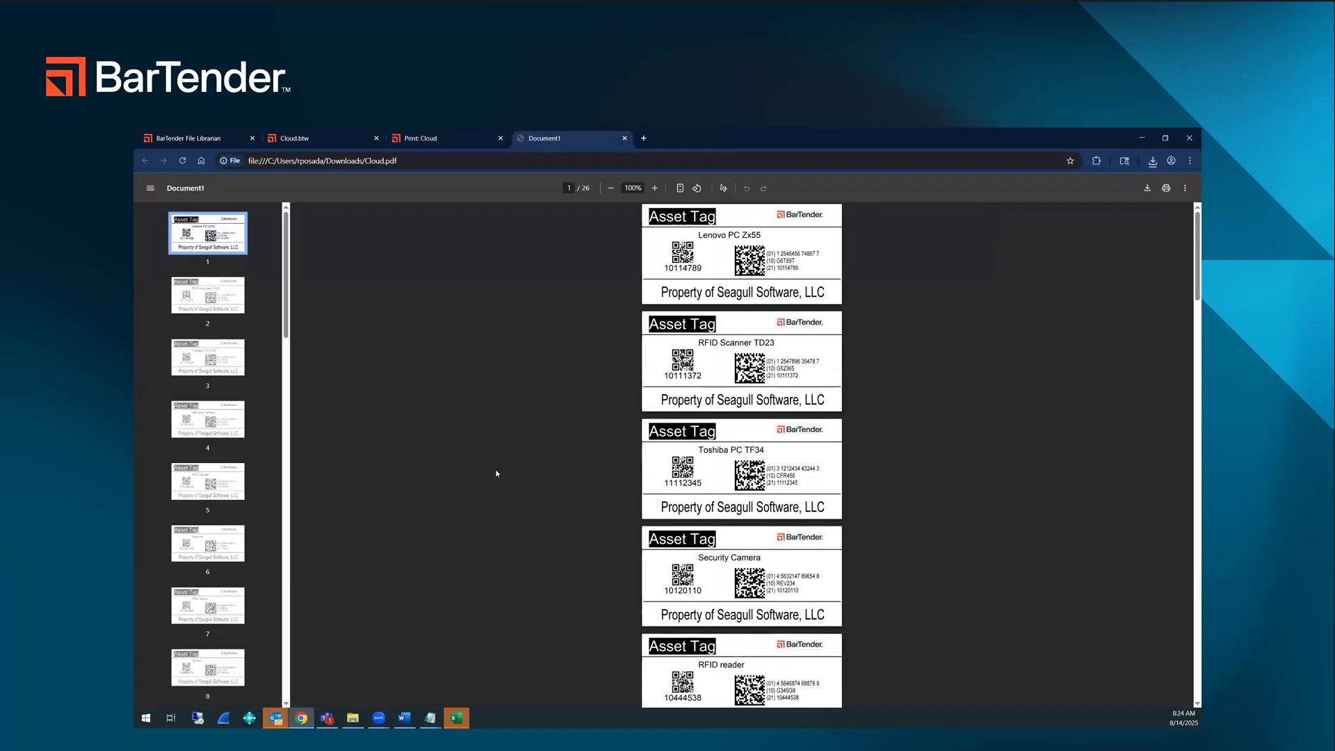
Step: Enlarge the PDF to 156% and examine the asset tags for product name, serial and barcodes
{"action": "scroll", "coordinate": [496, 473], "scroll_direction": "up", "scroll_amount": 3}
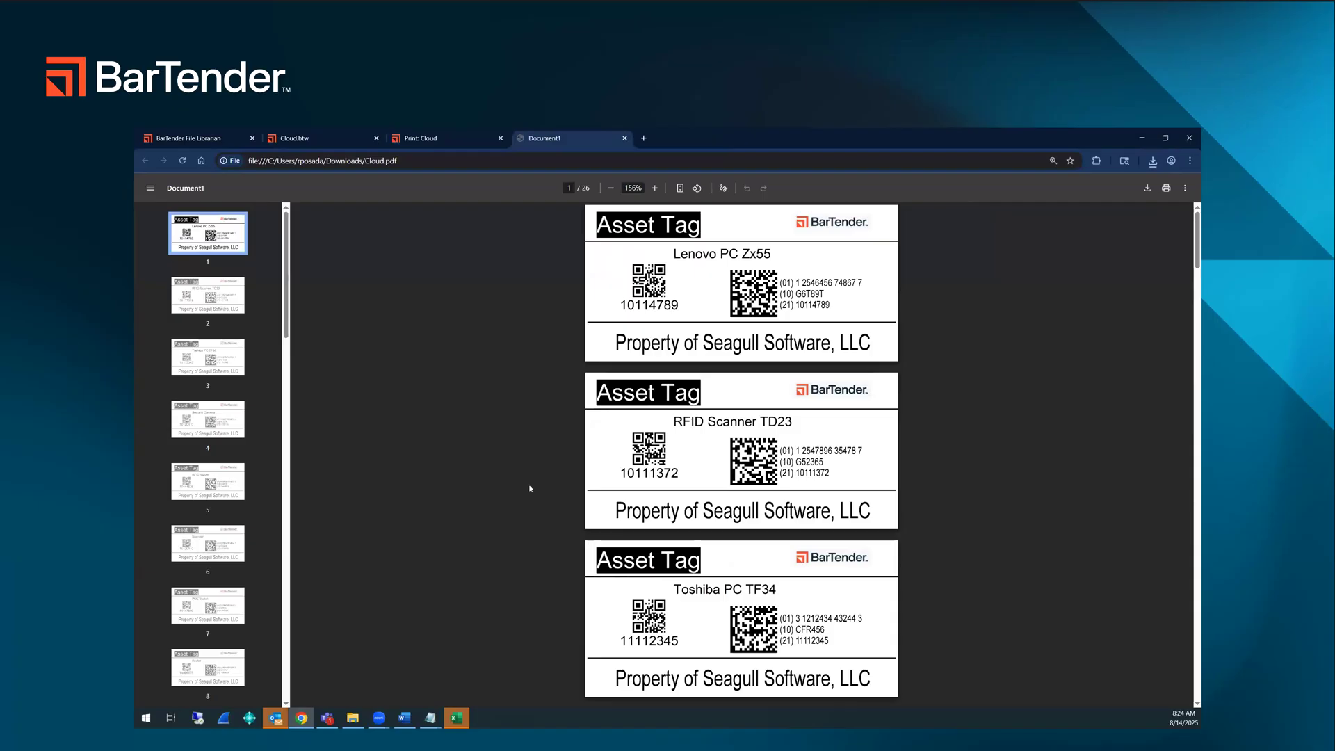
{"action": "scroll", "coordinate": [528, 484], "scroll_direction": "down", "scroll_amount": 12}
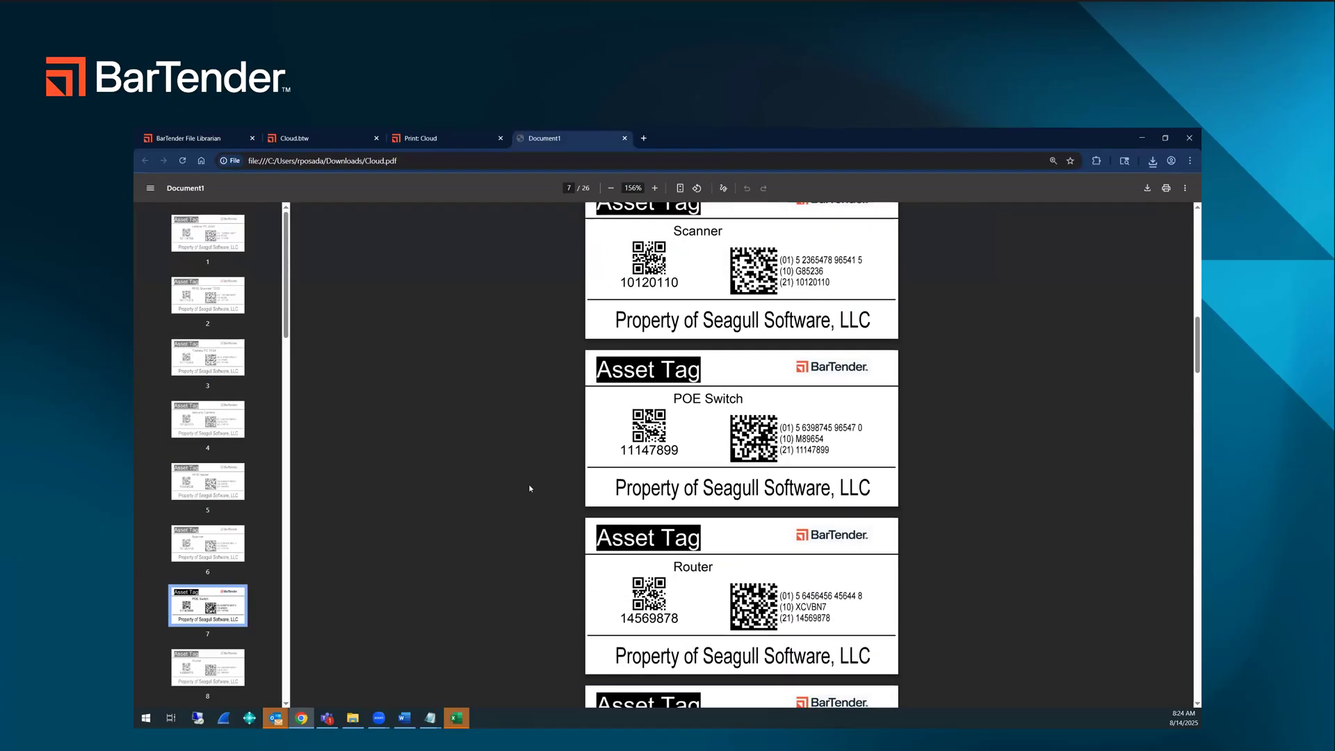
{"action": "scroll", "coordinate": [529, 488], "scroll_direction": "down", "scroll_amount": 20}
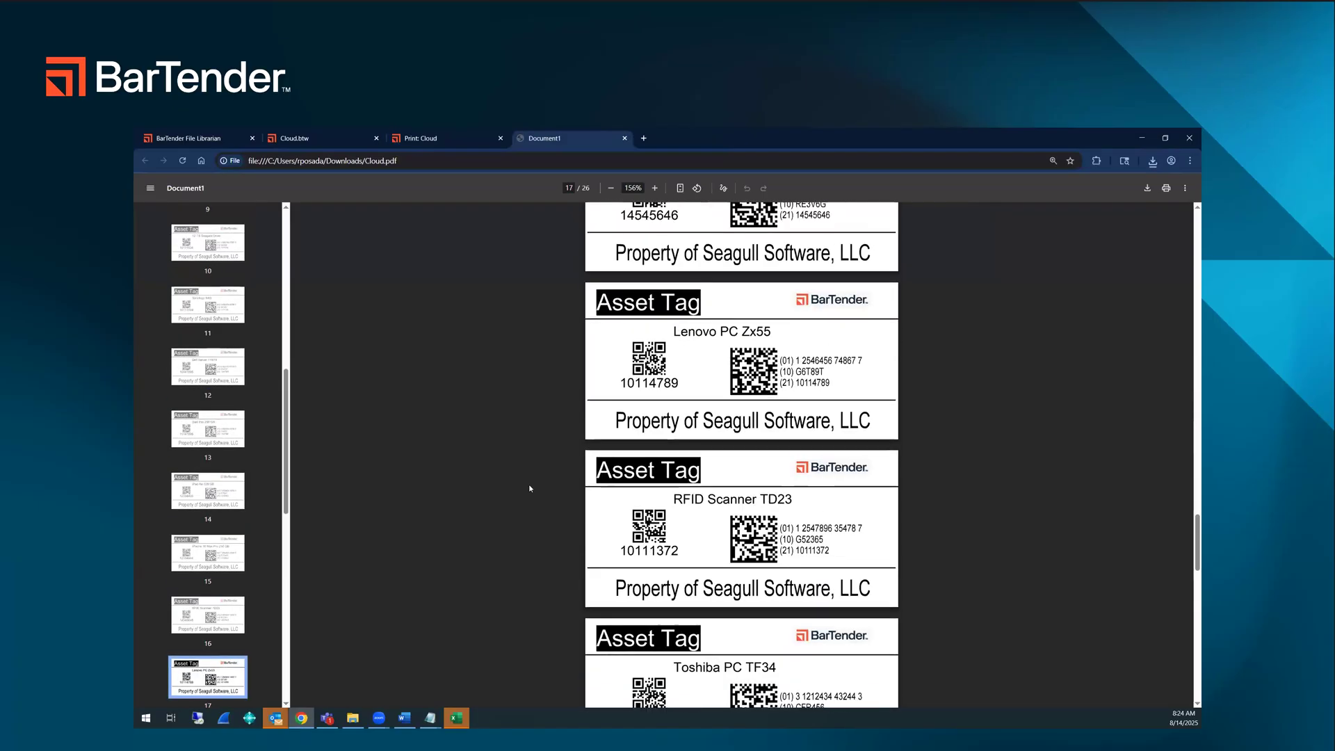
{"action": "scroll", "coordinate": [529, 488], "scroll_direction": "down", "scroll_amount": 10}
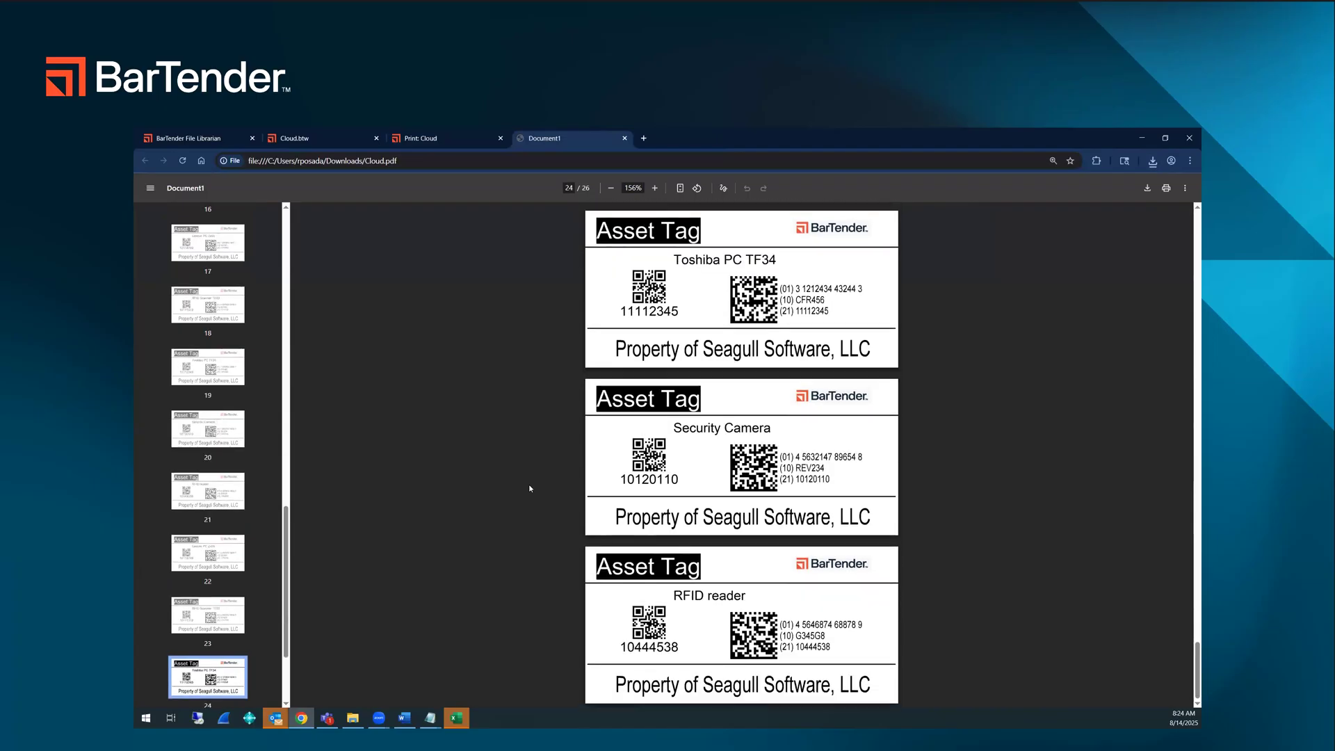
{"action": "scroll", "coordinate": [529, 488], "scroll_direction": "up", "scroll_amount": 5}
{"action": "scroll", "coordinate": [529, 488], "scroll_direction": "up", "scroll_amount": 5}
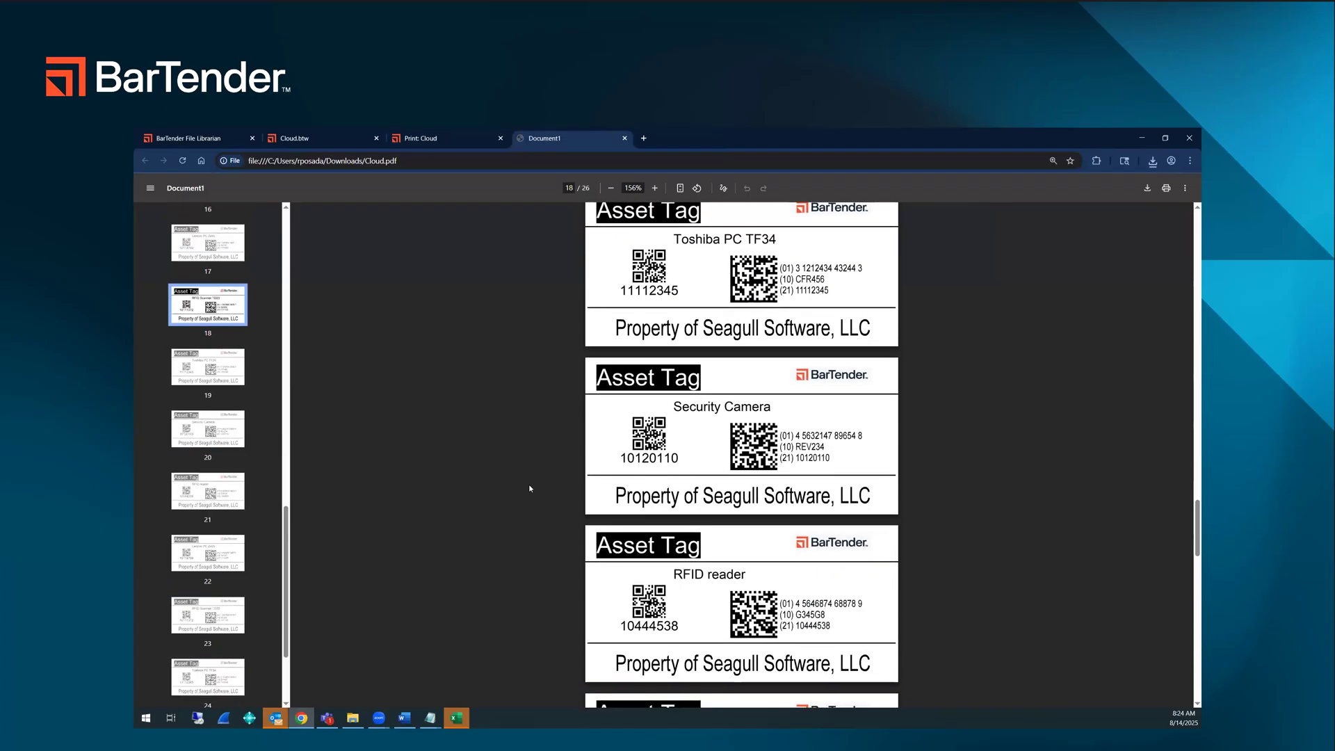
Step: Check the Getting started with Cloud folder in the Librarian, re-examine the PDF labels at 244%, and return to the folder
{"action": "left_click", "coordinate": [198, 140]}
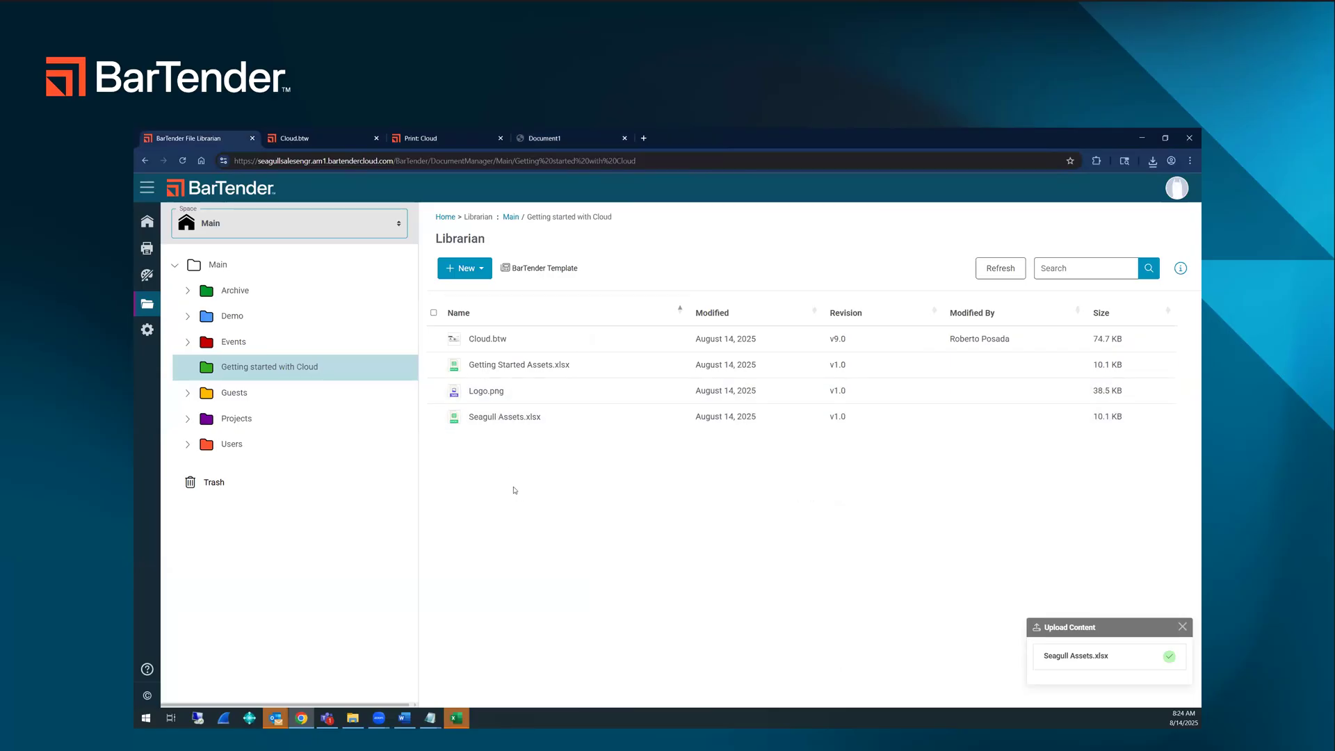
{"action": "left_click", "coordinate": [561, 140]}
{"action": "scroll", "coordinate": [612, 427], "scroll_direction": "up", "scroll_amount": 3, "text": "ctrl"}
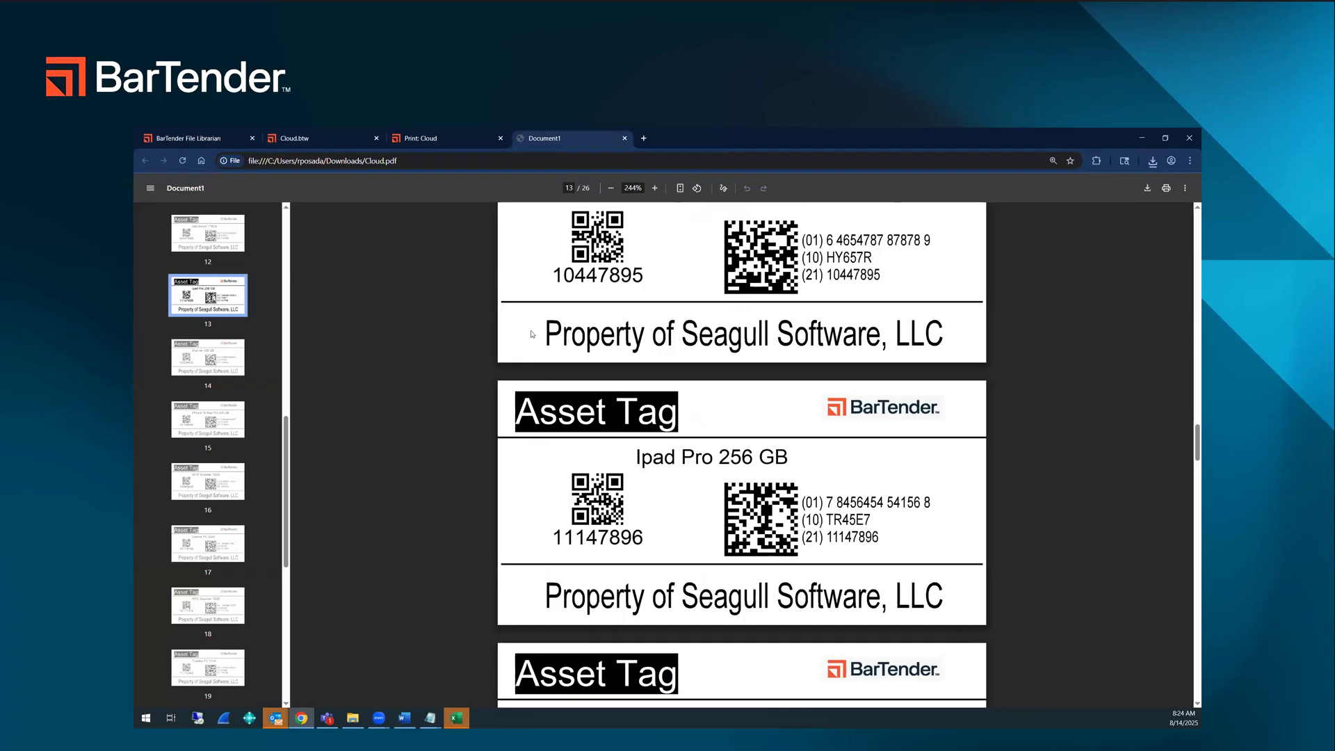
{"action": "left_click", "coordinate": [206, 136]}
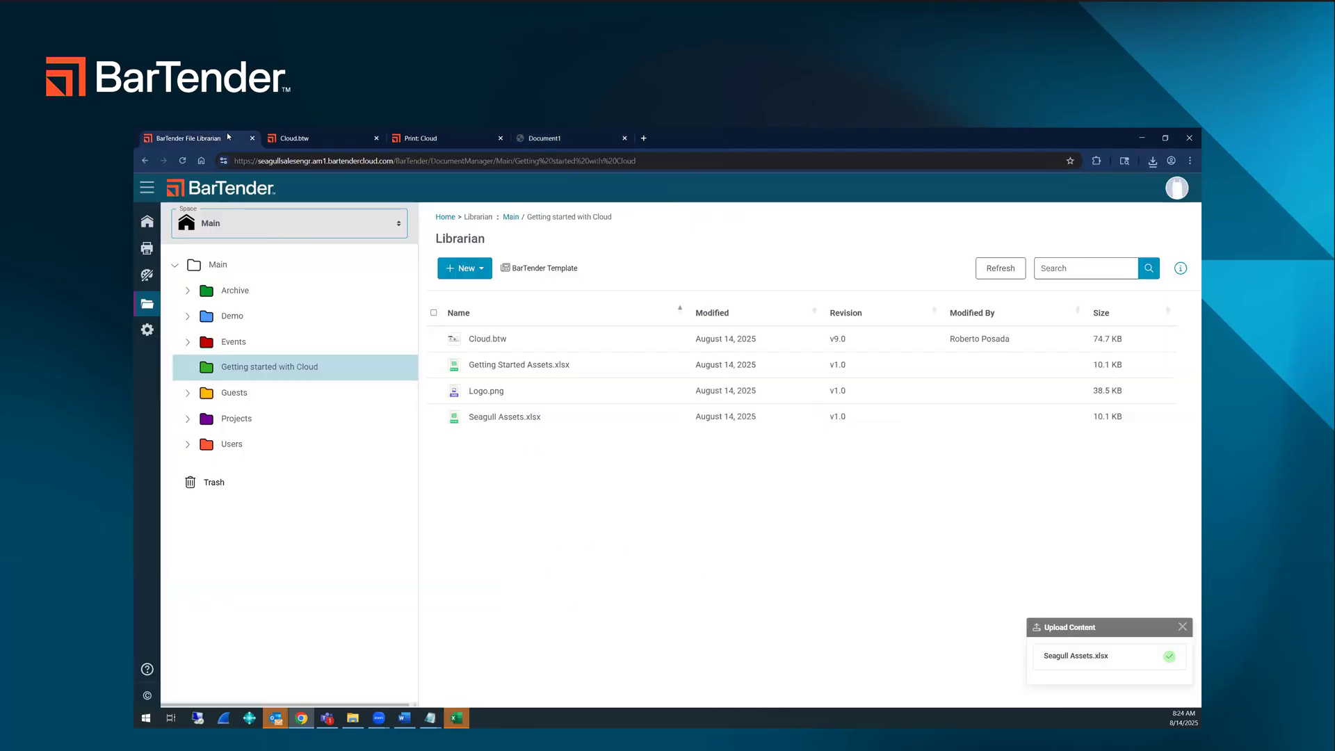
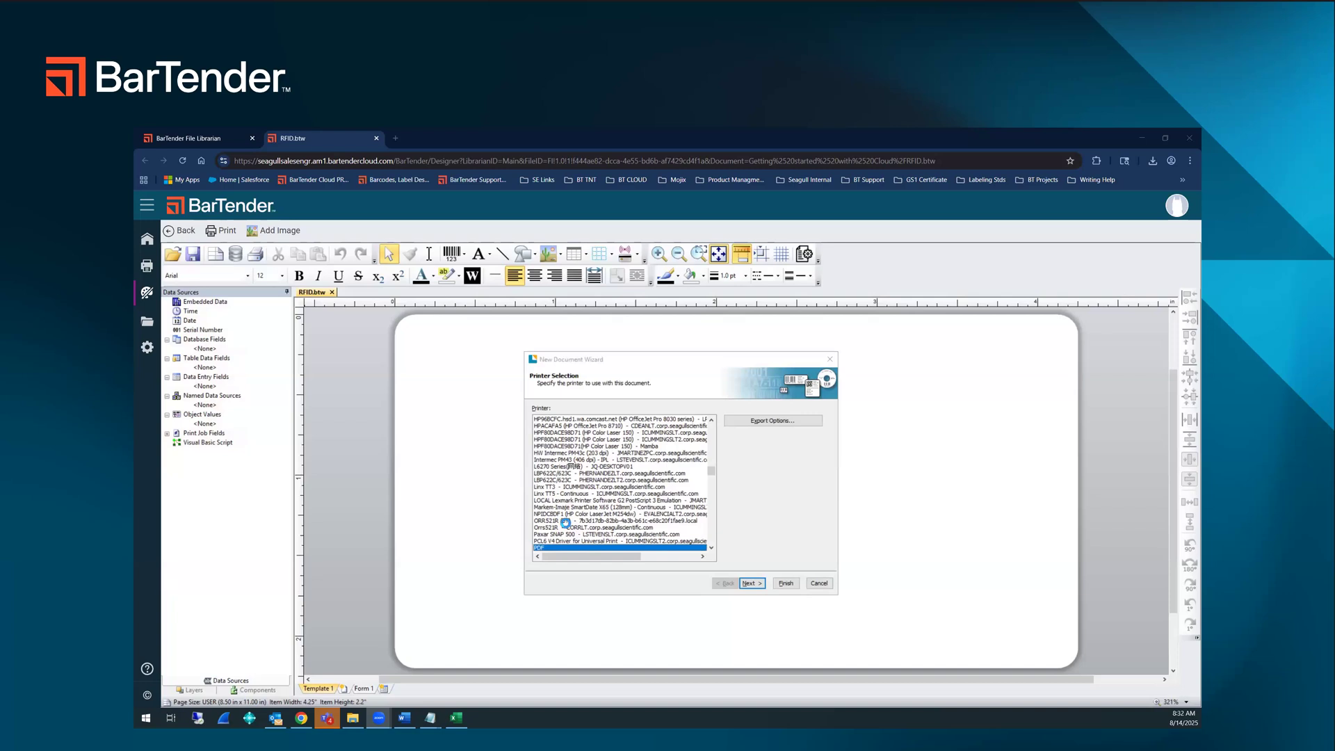
Step: Choose the Zebra ZQ521R -ZPL (Copy 1) printer for the new RFID document
{"action": "scroll", "coordinate": [573, 517], "scroll_direction": "down", "scroll_amount": 2}
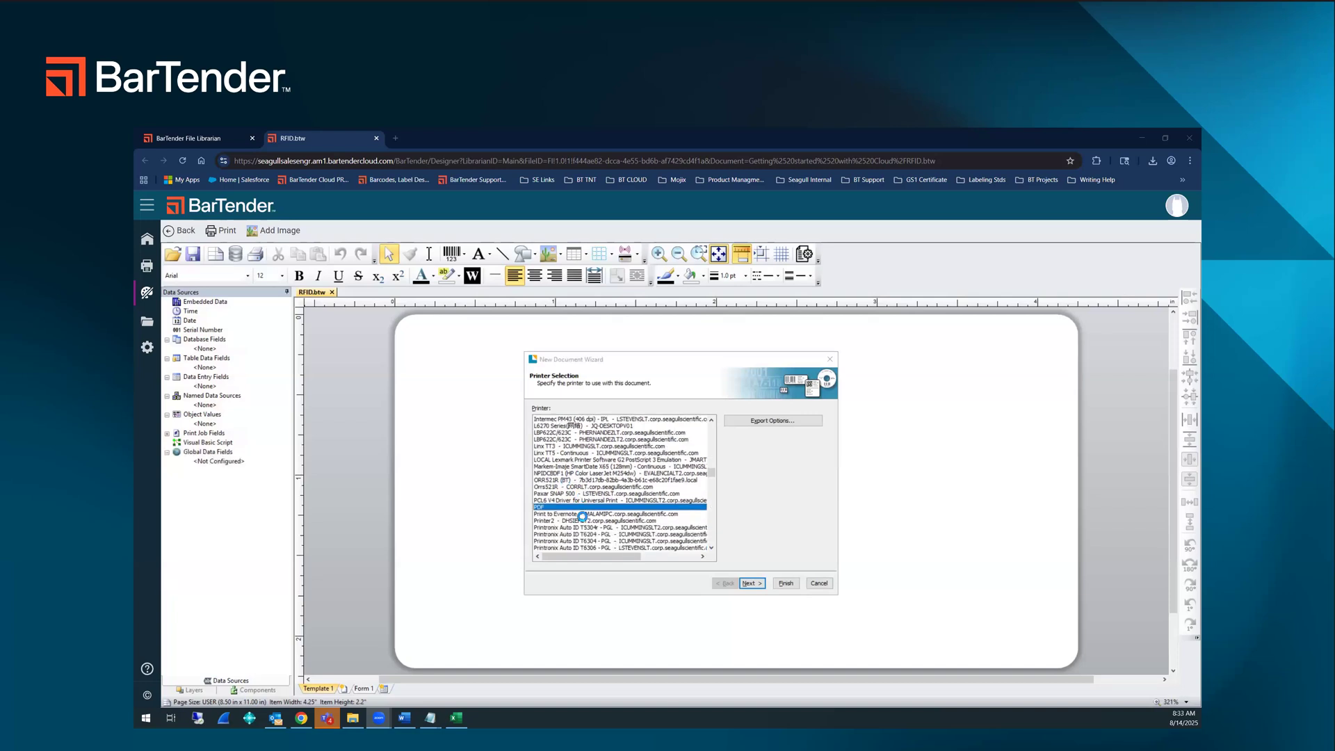
{"action": "scroll", "coordinate": [582, 515], "scroll_direction": "down", "scroll_amount": 6}
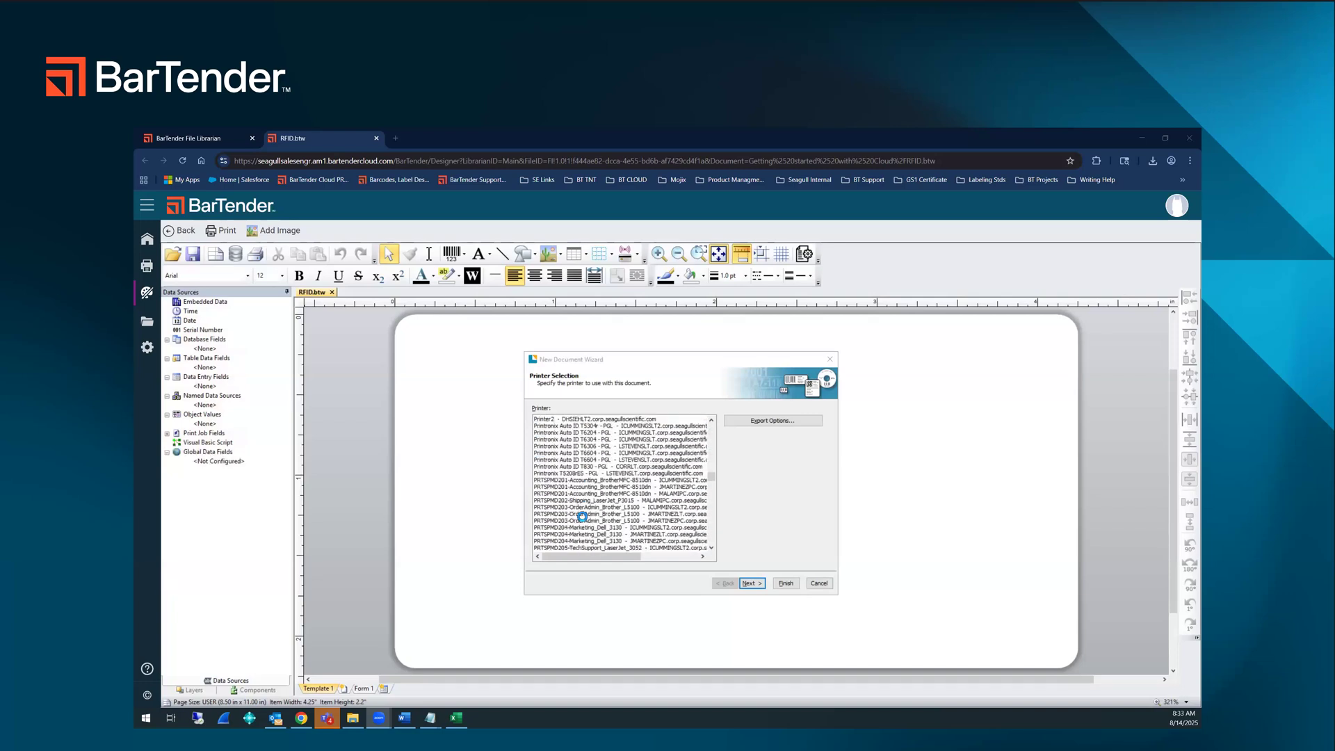
{"action": "scroll", "coordinate": [583, 516], "scroll_direction": "down", "scroll_amount": 10}
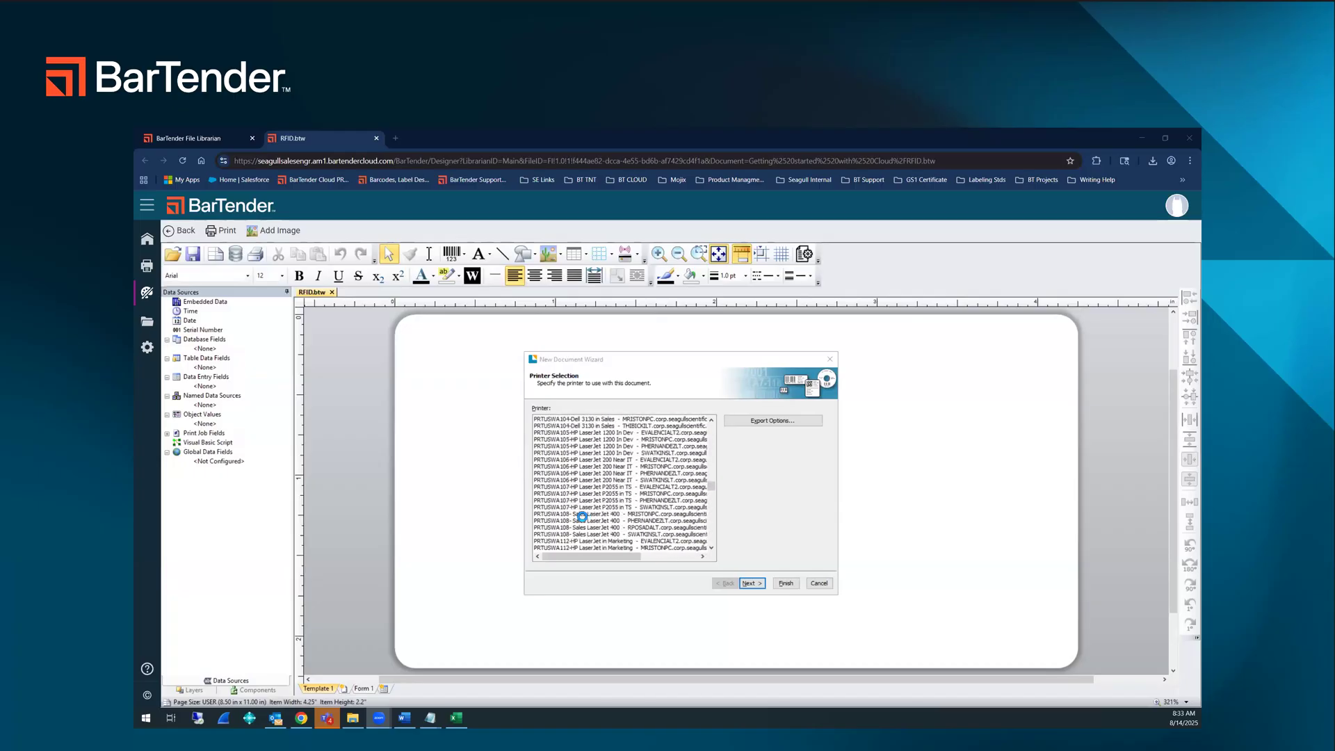
{"action": "scroll", "coordinate": [583, 516], "scroll_direction": "down", "scroll_amount": 10}
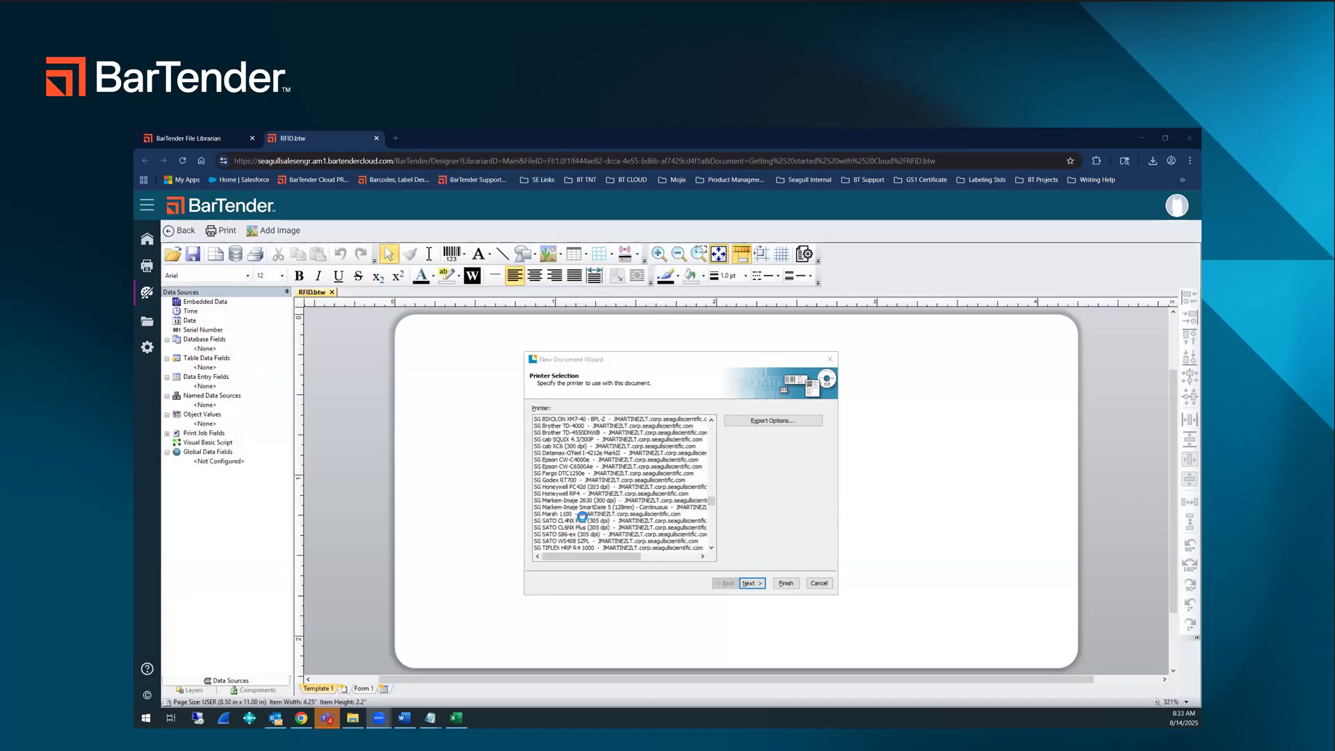
{"action": "scroll", "coordinate": [583, 516], "scroll_direction": "down", "scroll_amount": 10}
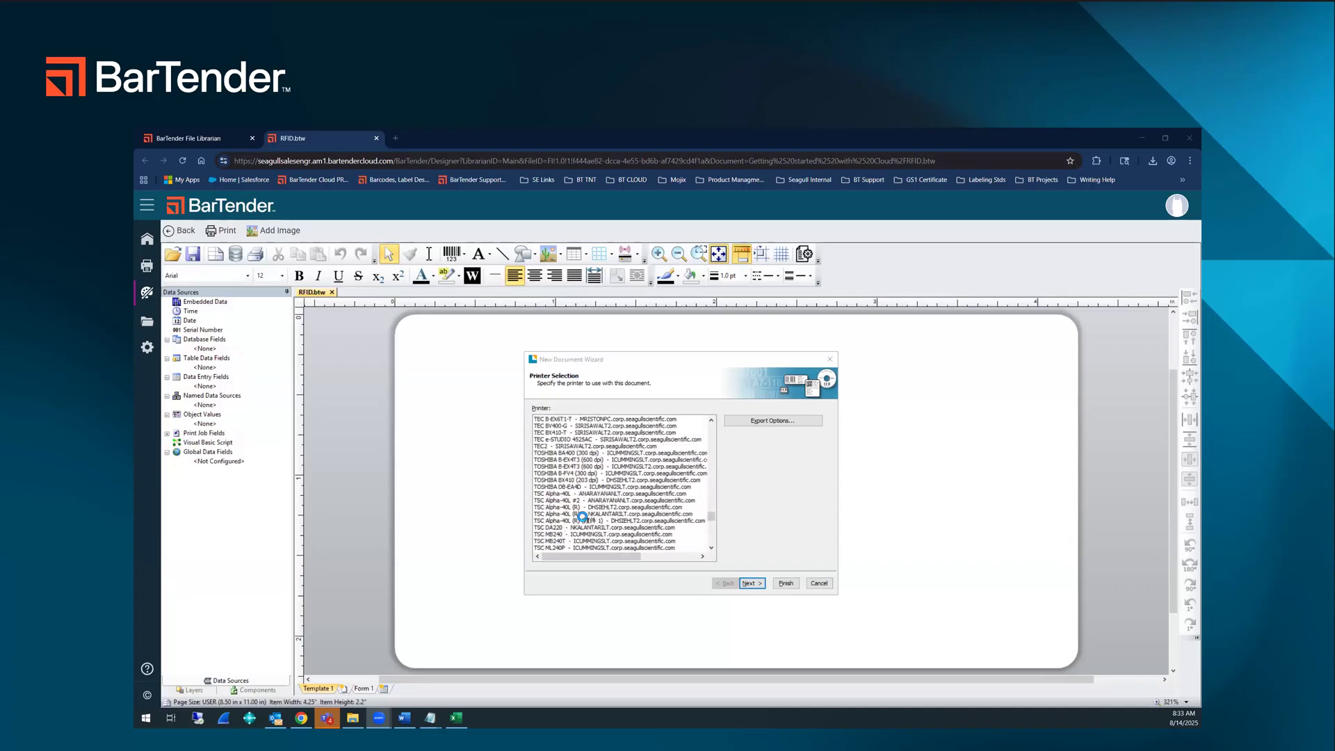
{"action": "scroll", "coordinate": [582, 516], "scroll_direction": "down", "scroll_amount": 10}
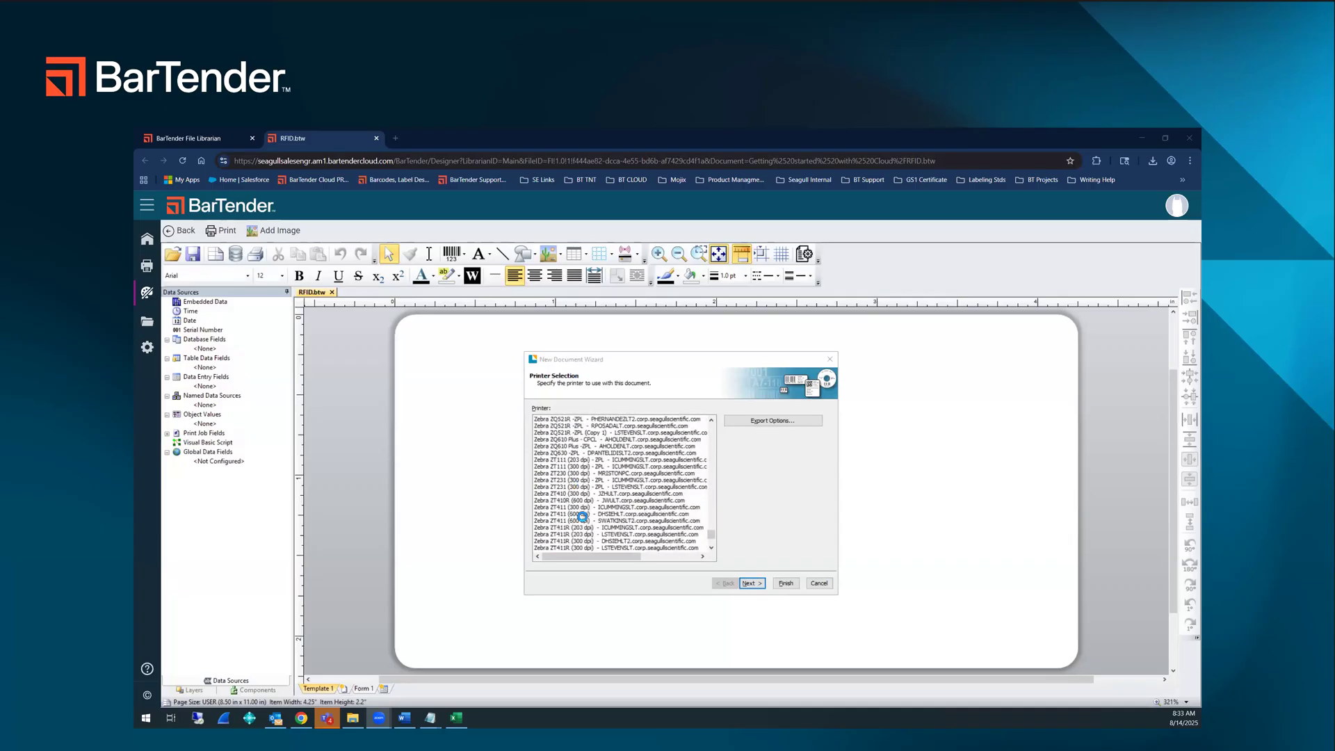
{"action": "scroll", "coordinate": [583, 516], "scroll_direction": "down", "scroll_amount": 5}
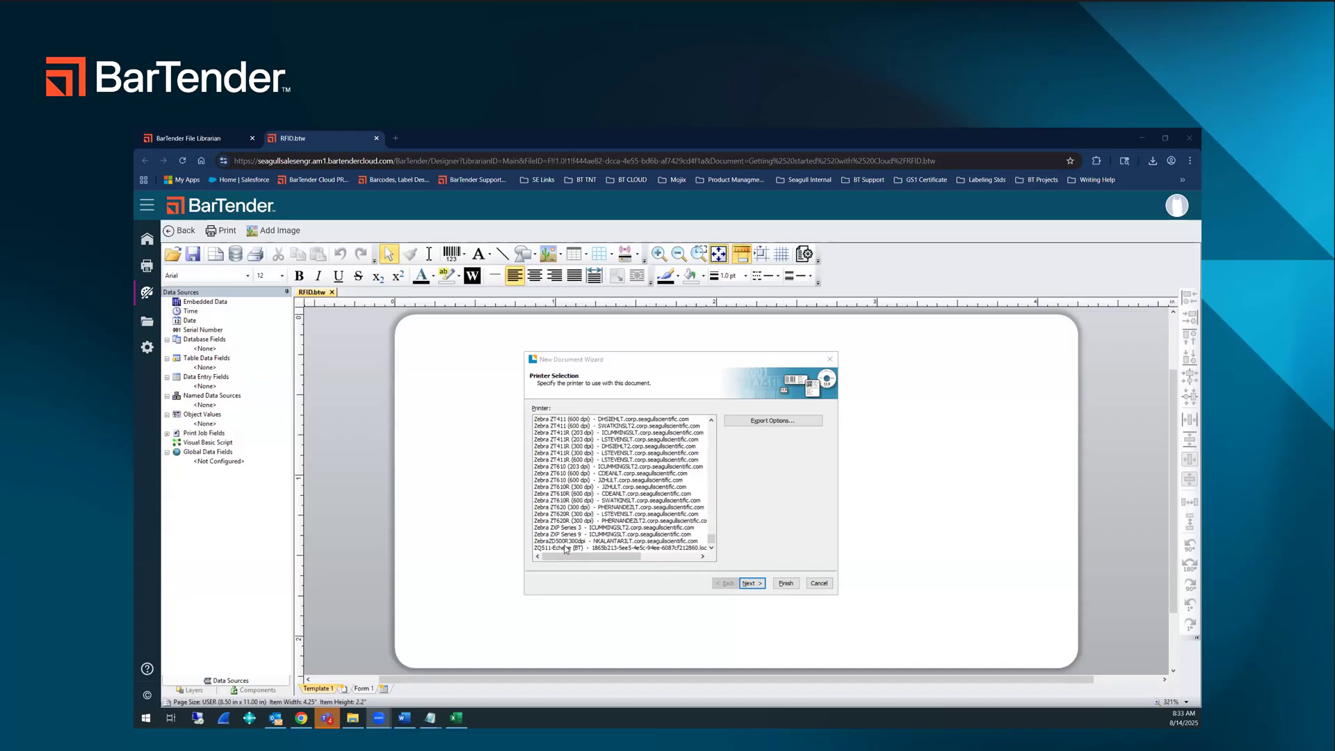
{"action": "scroll", "coordinate": [589, 537], "scroll_direction": "up", "scroll_amount": 1}
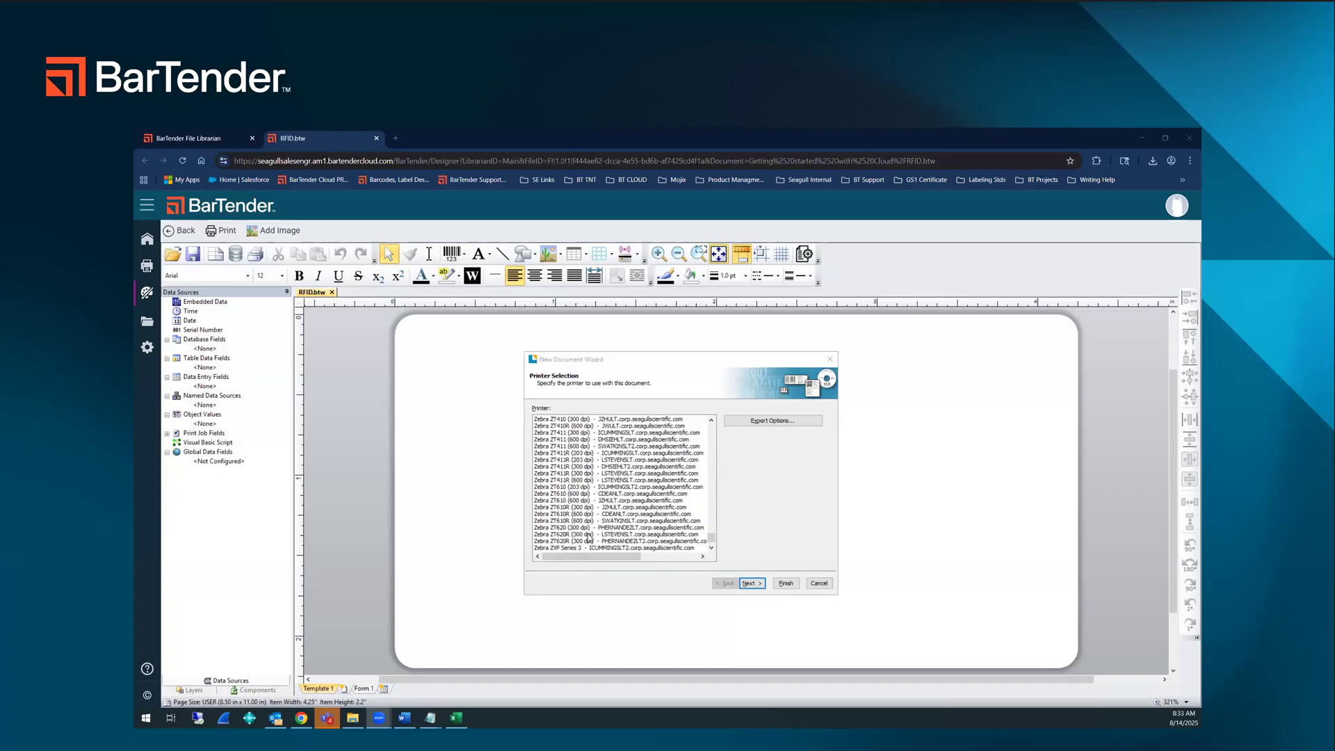
{"action": "scroll", "coordinate": [588, 537], "scroll_direction": "up", "scroll_amount": 1}
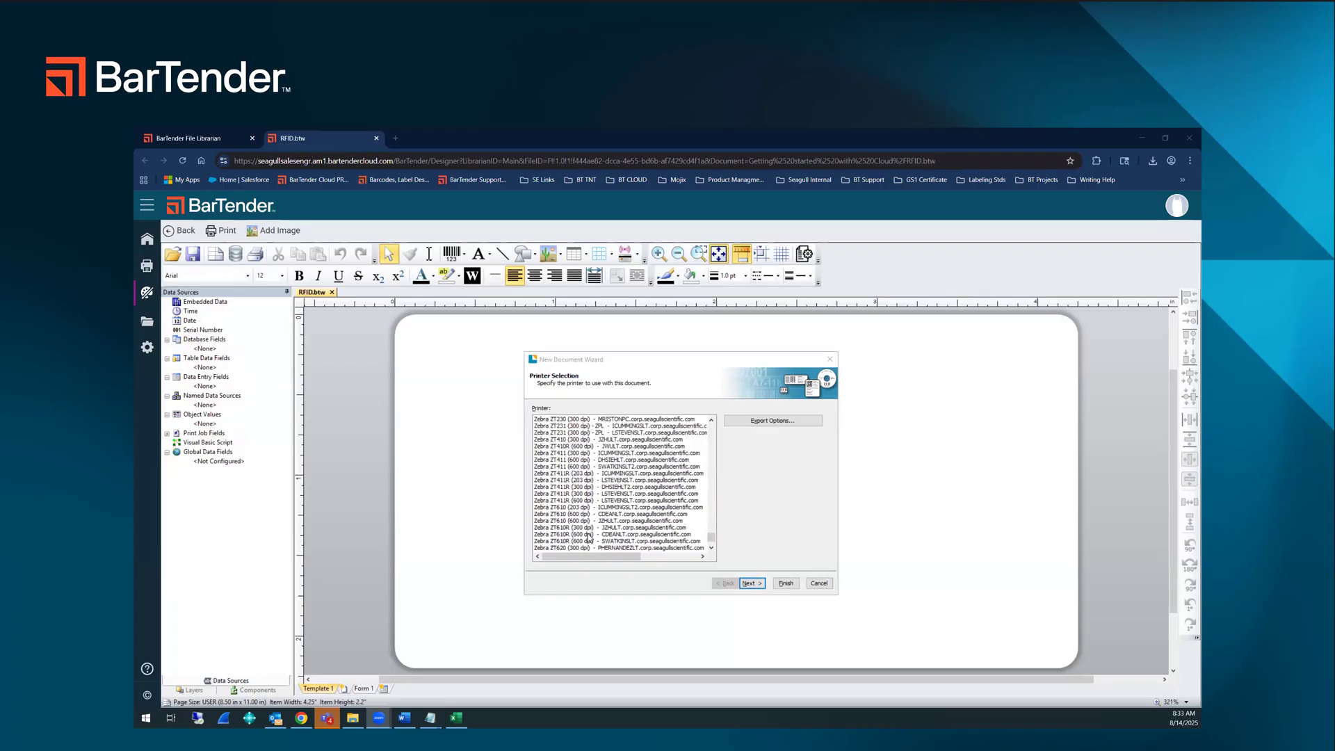
{"action": "scroll", "coordinate": [588, 538], "scroll_direction": "up", "scroll_amount": 1}
{"action": "scroll", "coordinate": [588, 537], "scroll_direction": "up", "scroll_amount": 1}
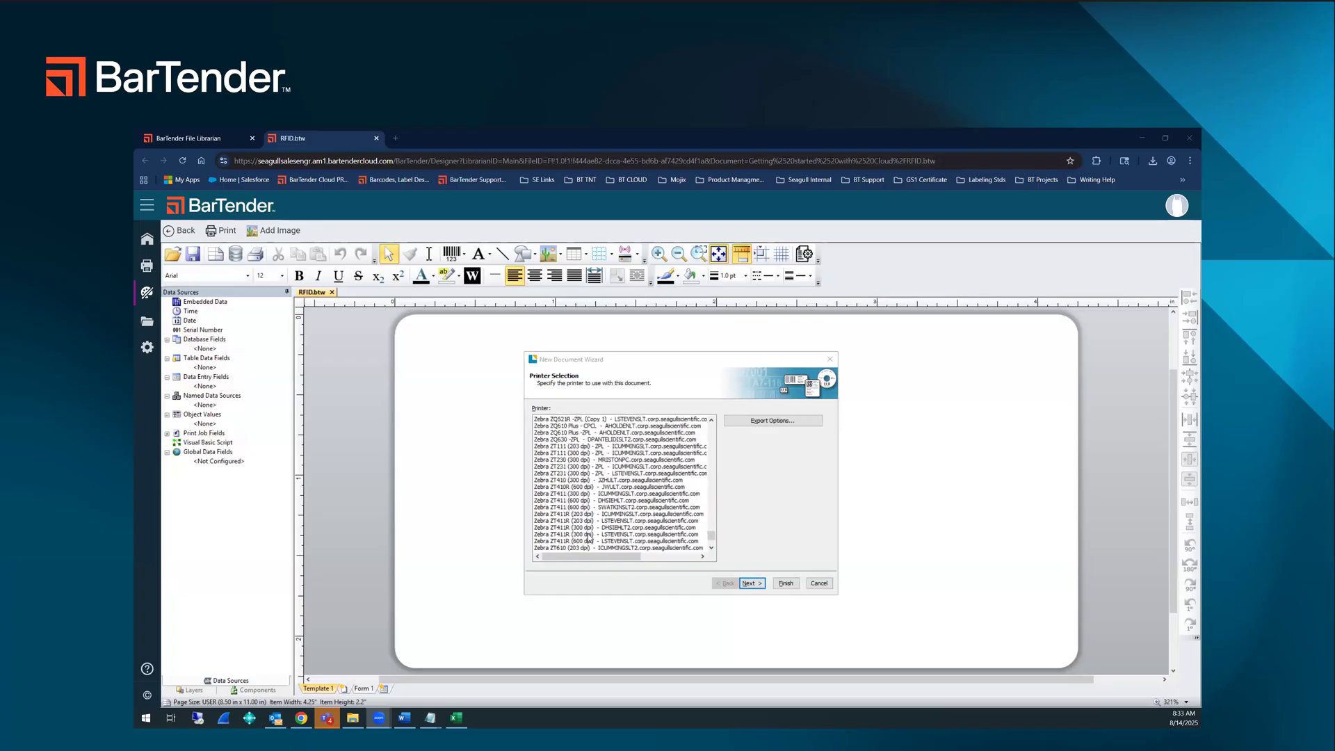
{"action": "left_click", "coordinate": [590, 421]}
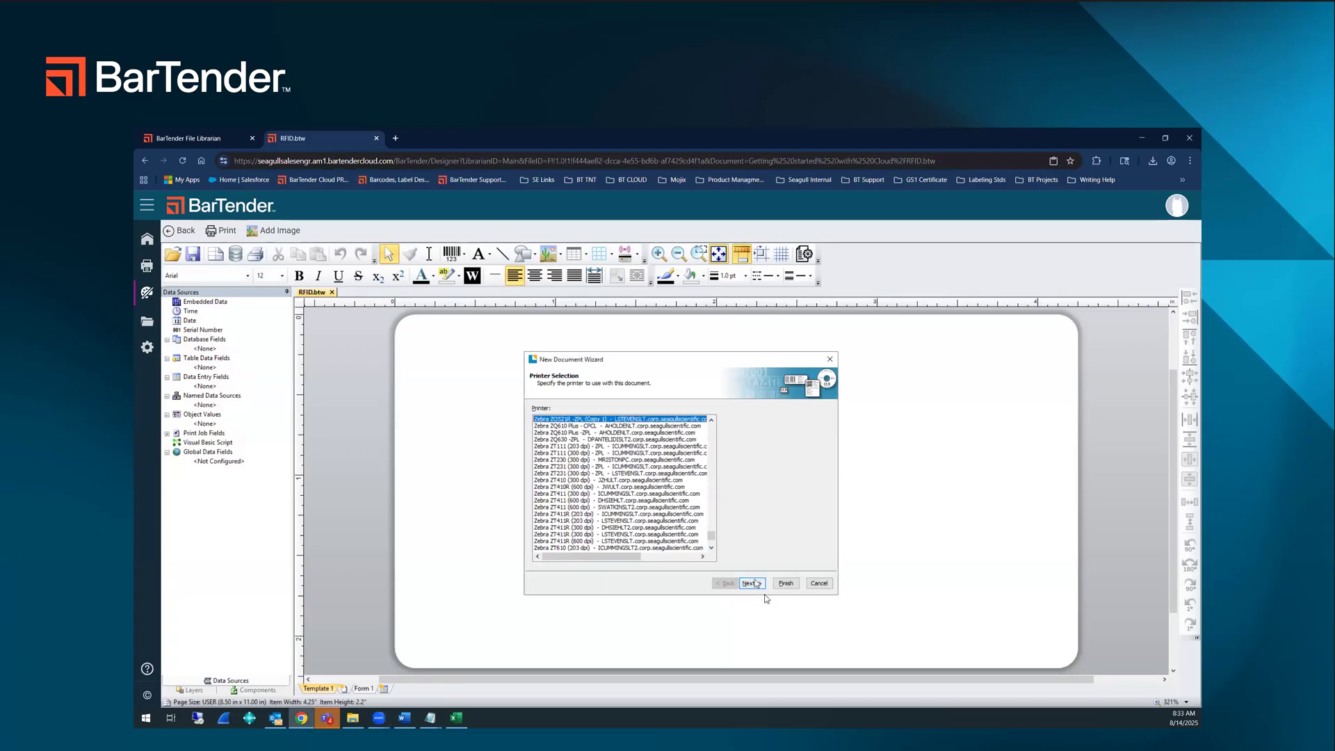
Step: Accept the 4.1 x 4.0 in portrait page with one row and one column, and finish the New Document Wizard
{"action": "left_click", "coordinate": [763, 587]}
{"action": "left_click", "coordinate": [760, 584]}
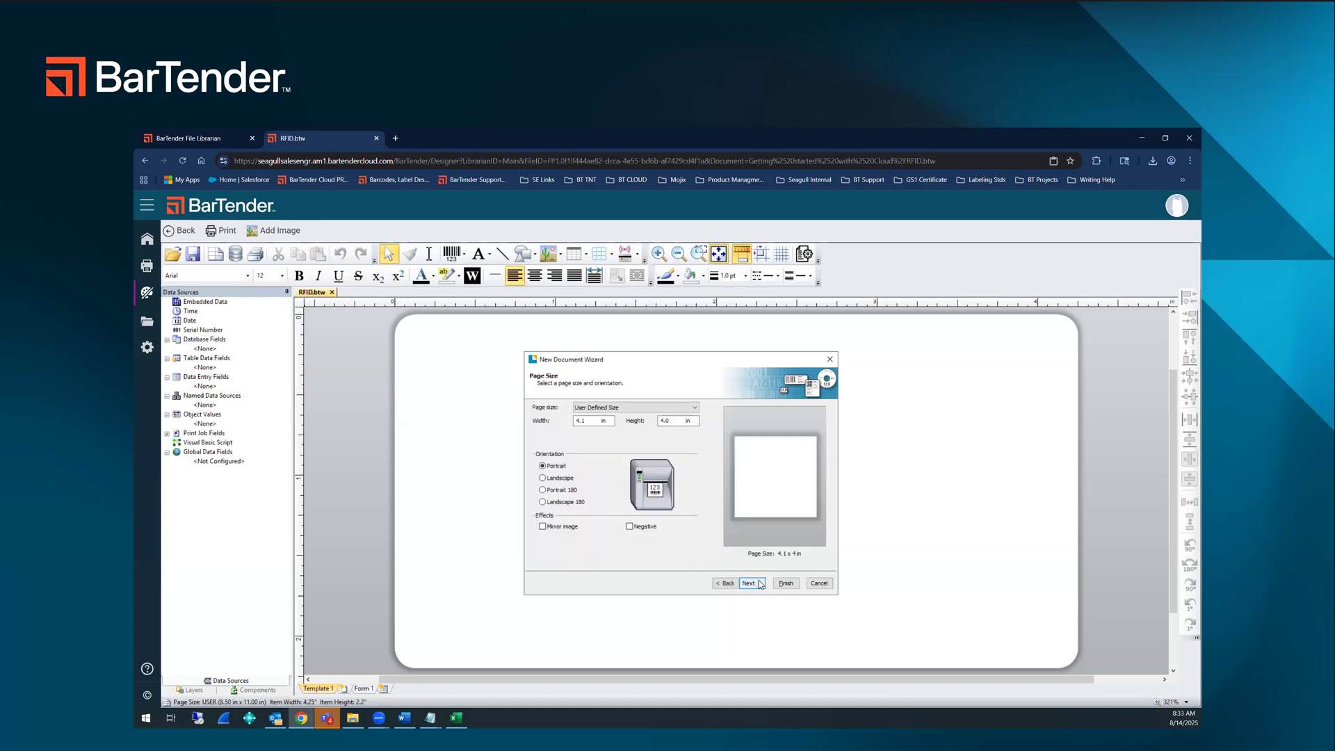
{"action": "left_click", "coordinate": [758, 586]}
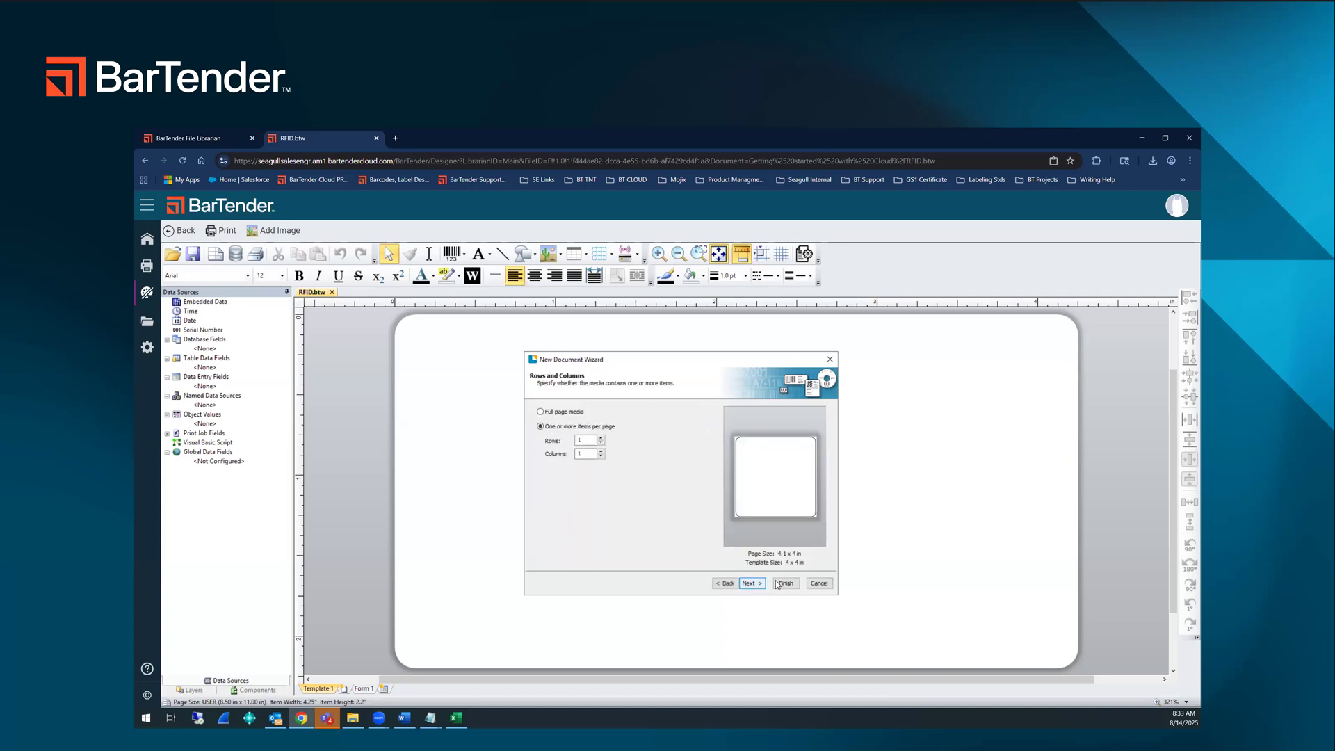
{"action": "left_click", "coordinate": [783, 582]}
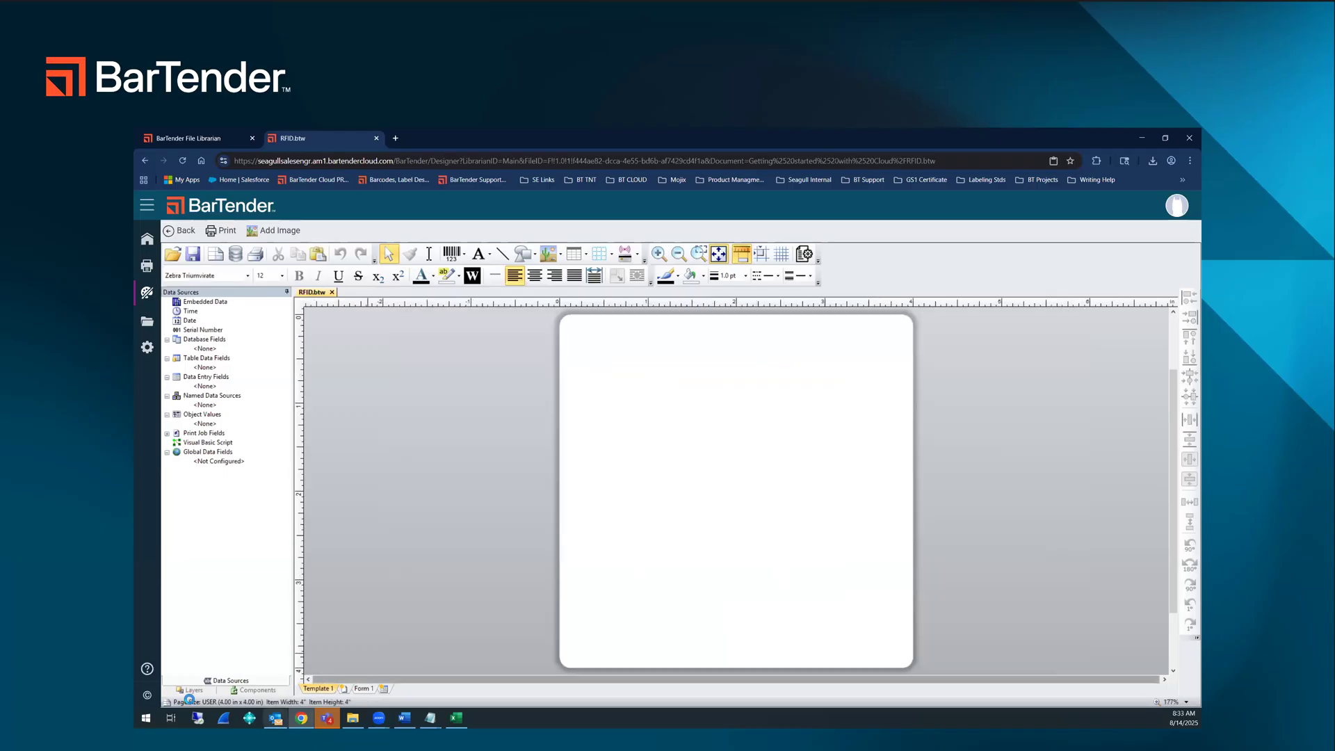
Step: Add a RAIN RFID - EPC encoder to the label and set its data type to SGTIN-96
{"action": "left_click", "coordinate": [636, 254]}
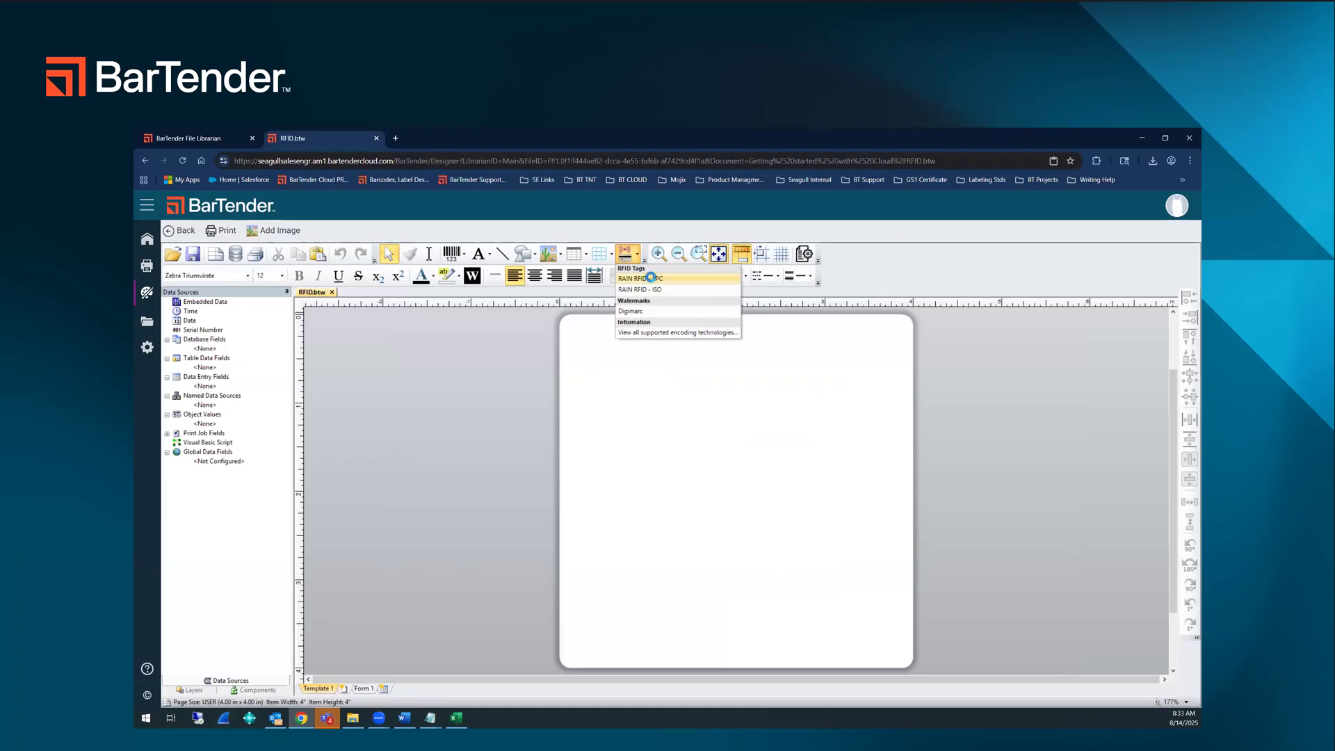
{"action": "left_click", "coordinate": [650, 278]}
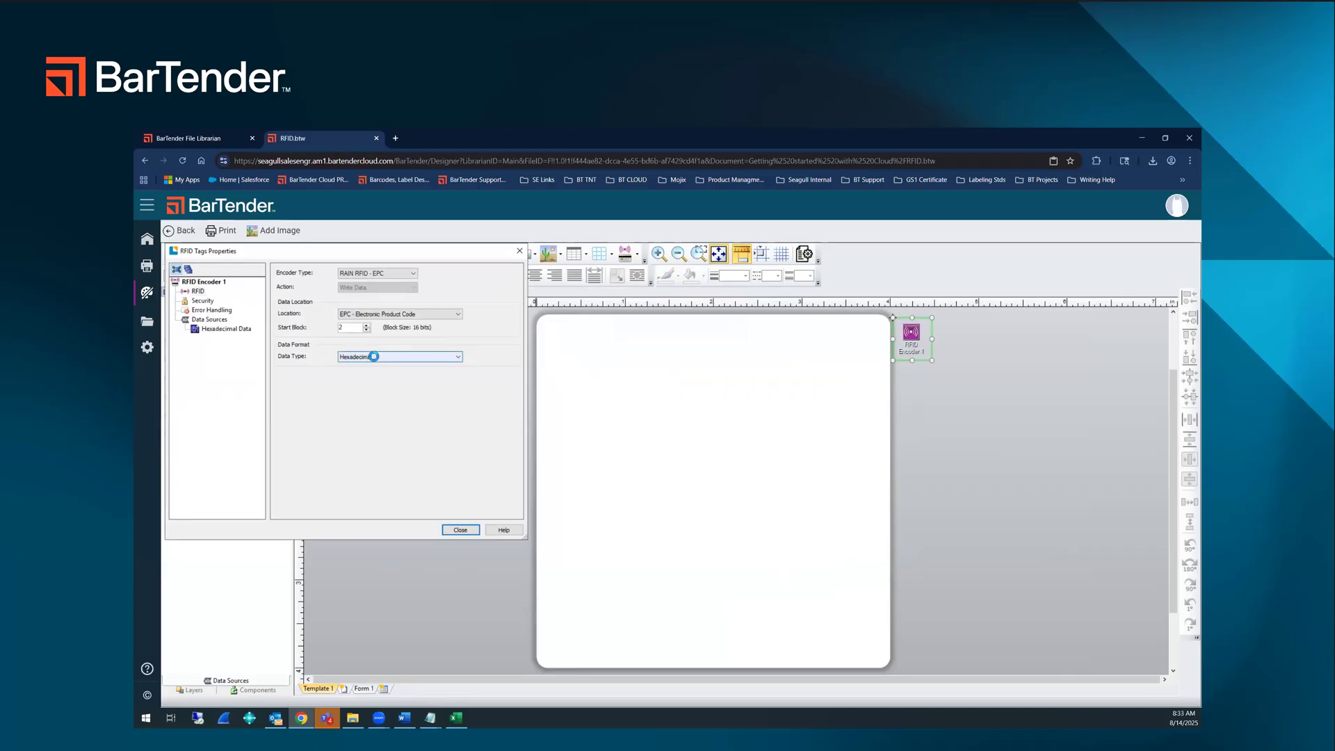
{"action": "left_click", "coordinate": [373, 357]}
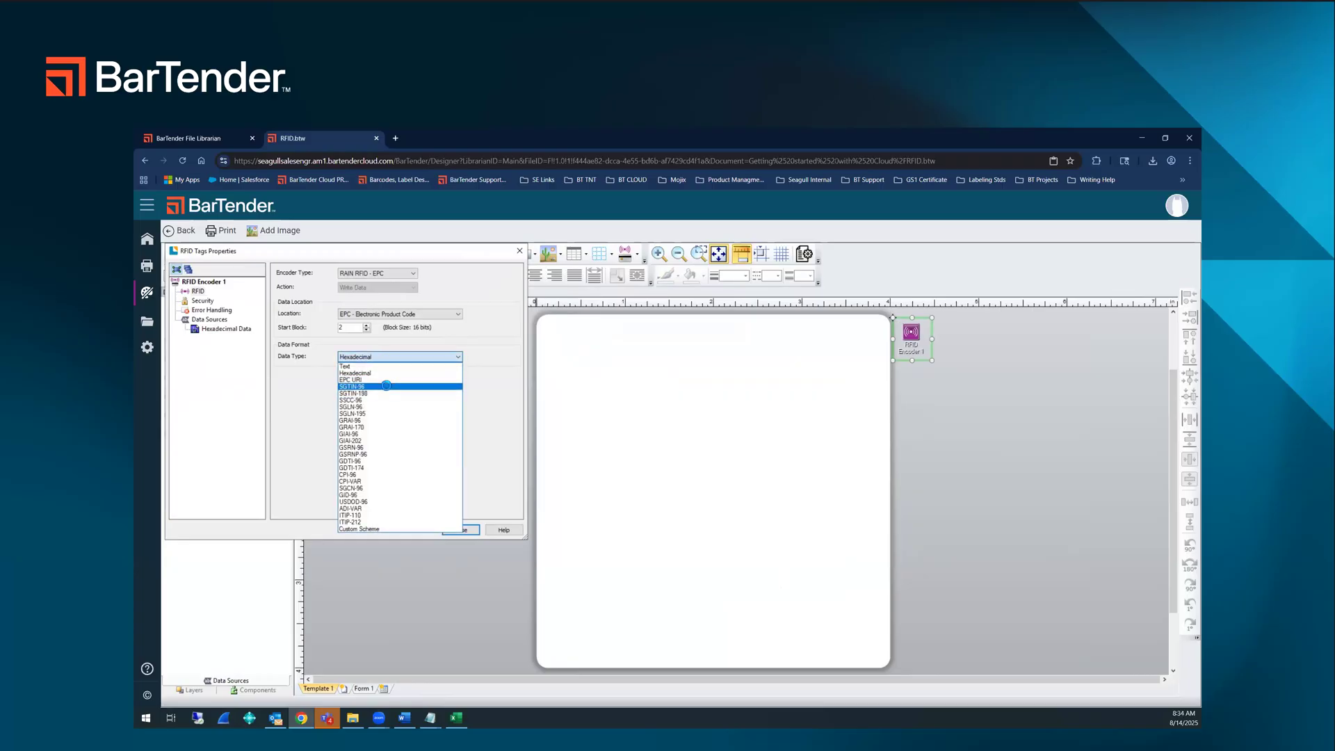
{"action": "left_click", "coordinate": [387, 385]}
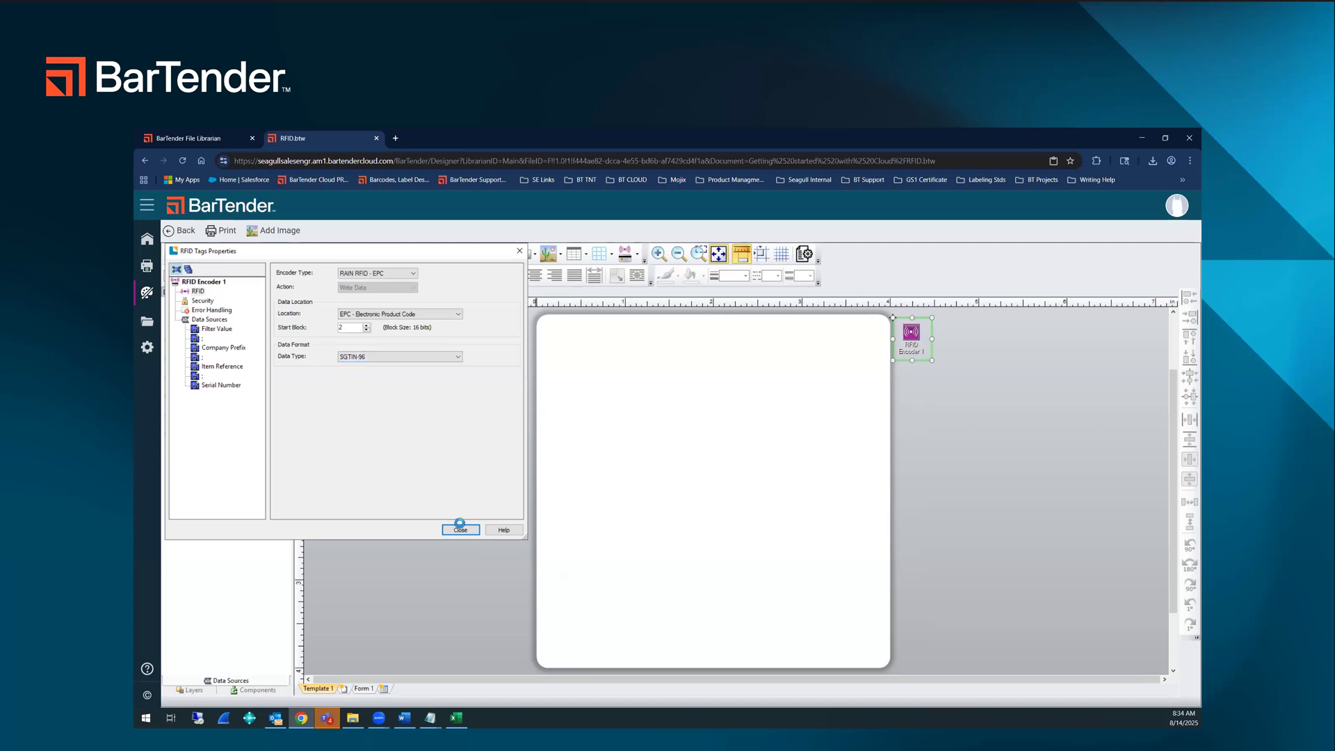
{"action": "left_click", "coordinate": [460, 529]}
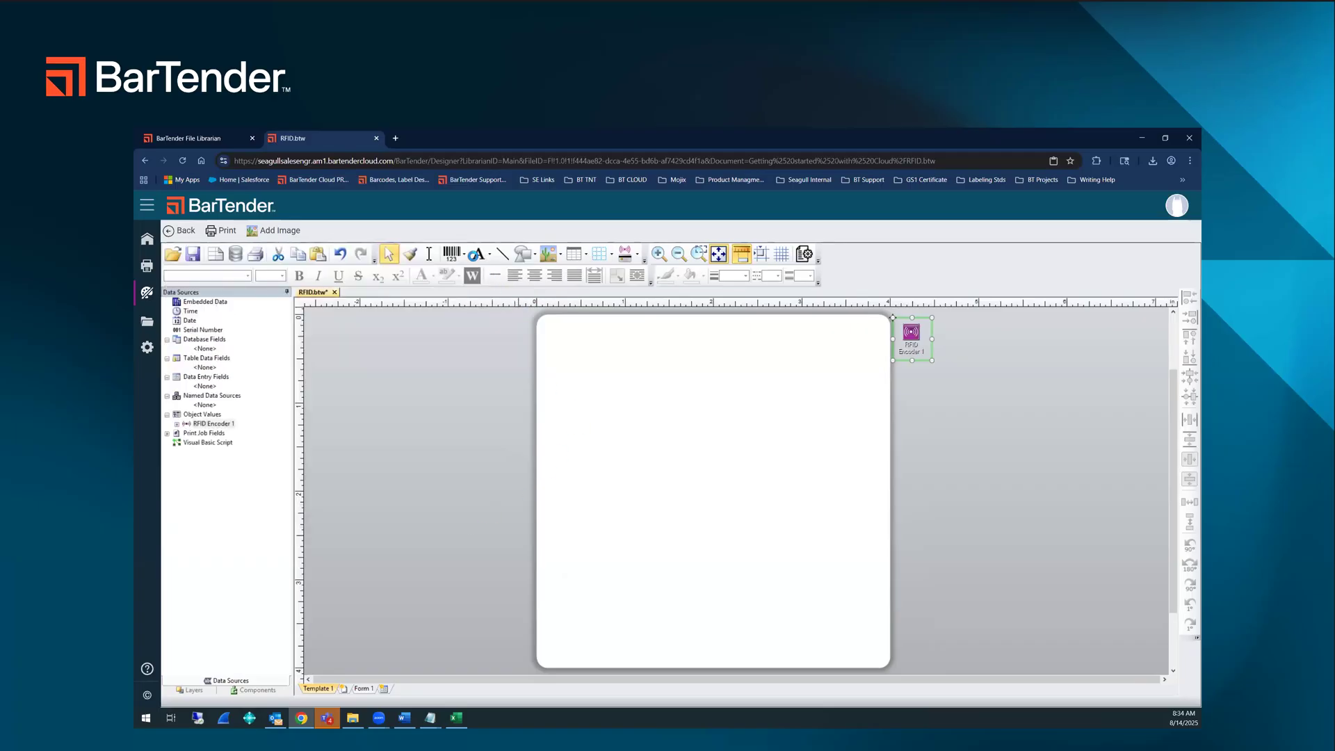
Step: Insert a Compact PDF417 barcode near the middle of the label
{"action": "left_click", "coordinate": [453, 259]}
{"action": "left_click", "coordinate": [668, 465]}
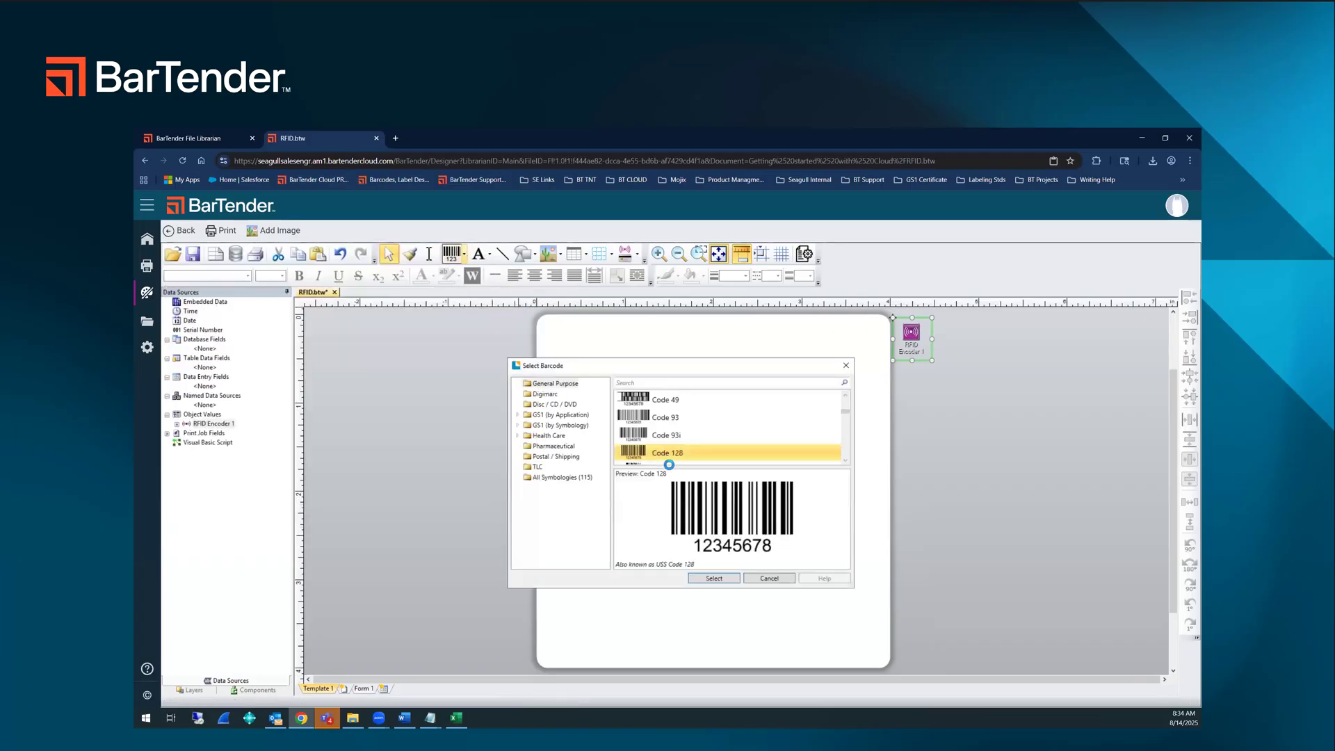
{"action": "left_click", "coordinate": [716, 578]}
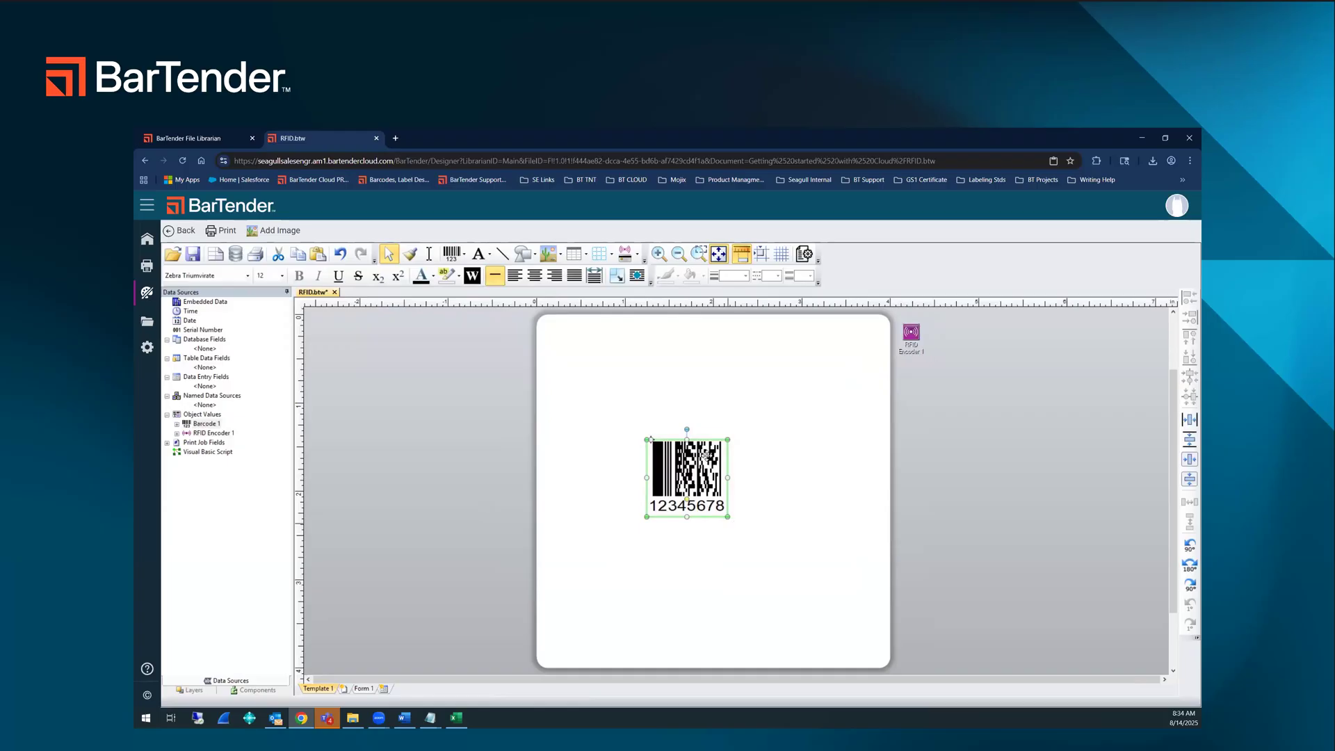
Step: Add a normal text object reading "RFID" above the barcode
{"action": "left_click", "coordinate": [478, 258]}
{"action": "left_click", "coordinate": [502, 279]}
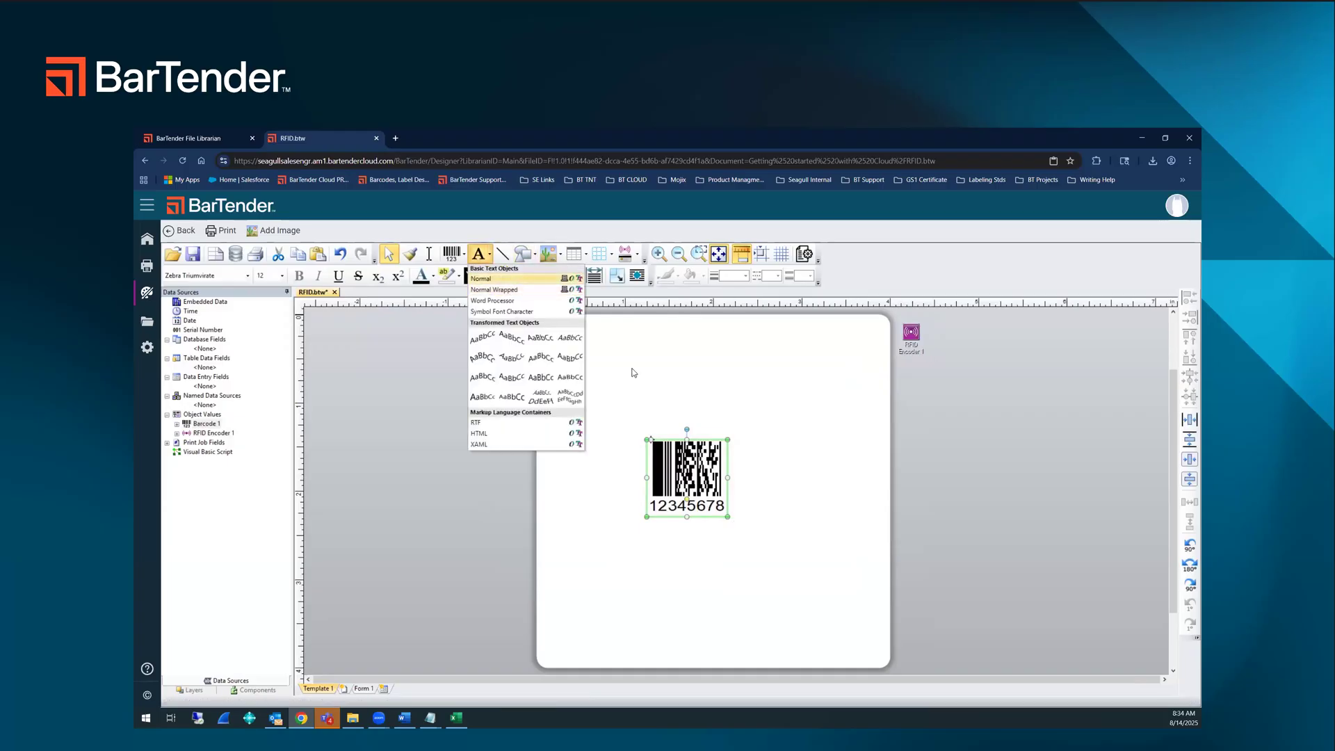
{"action": "left_click", "coordinate": [707, 394]}
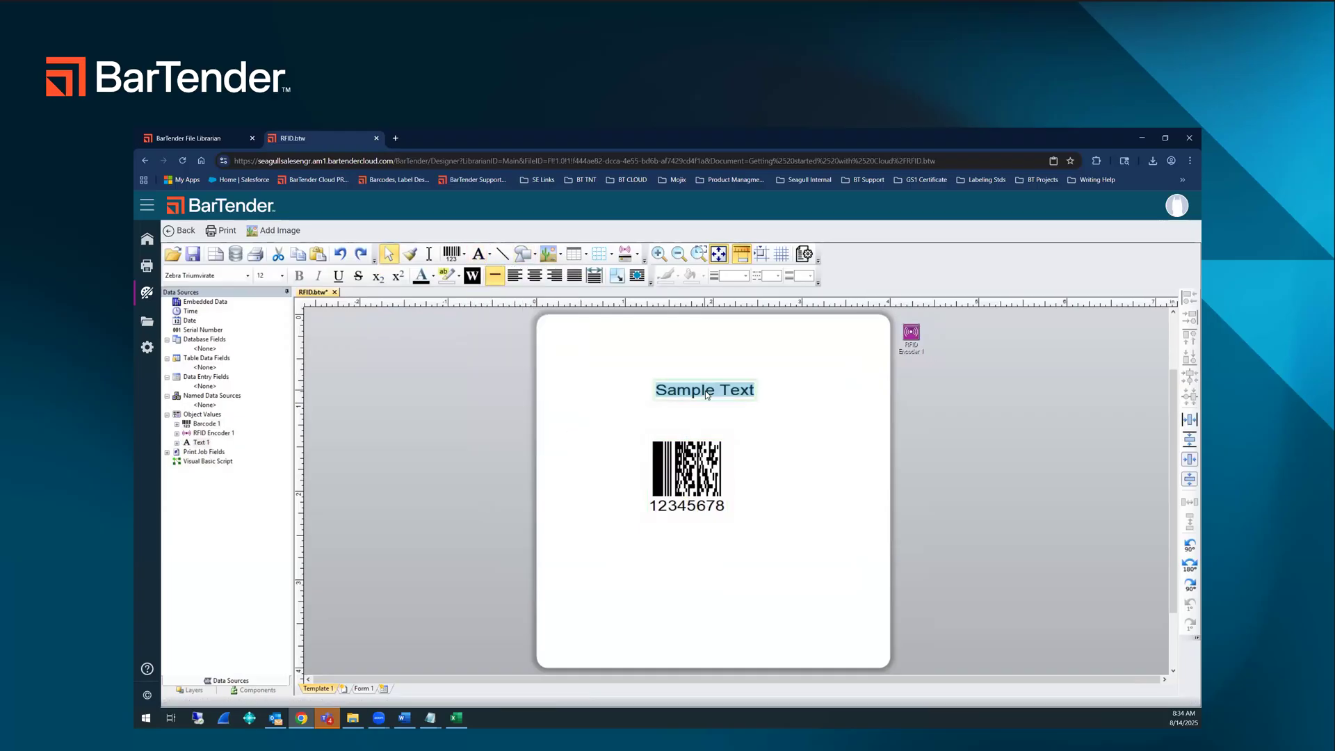
{"action": "type", "text": "RFID"}
{"action": "key", "text": "Escape"}
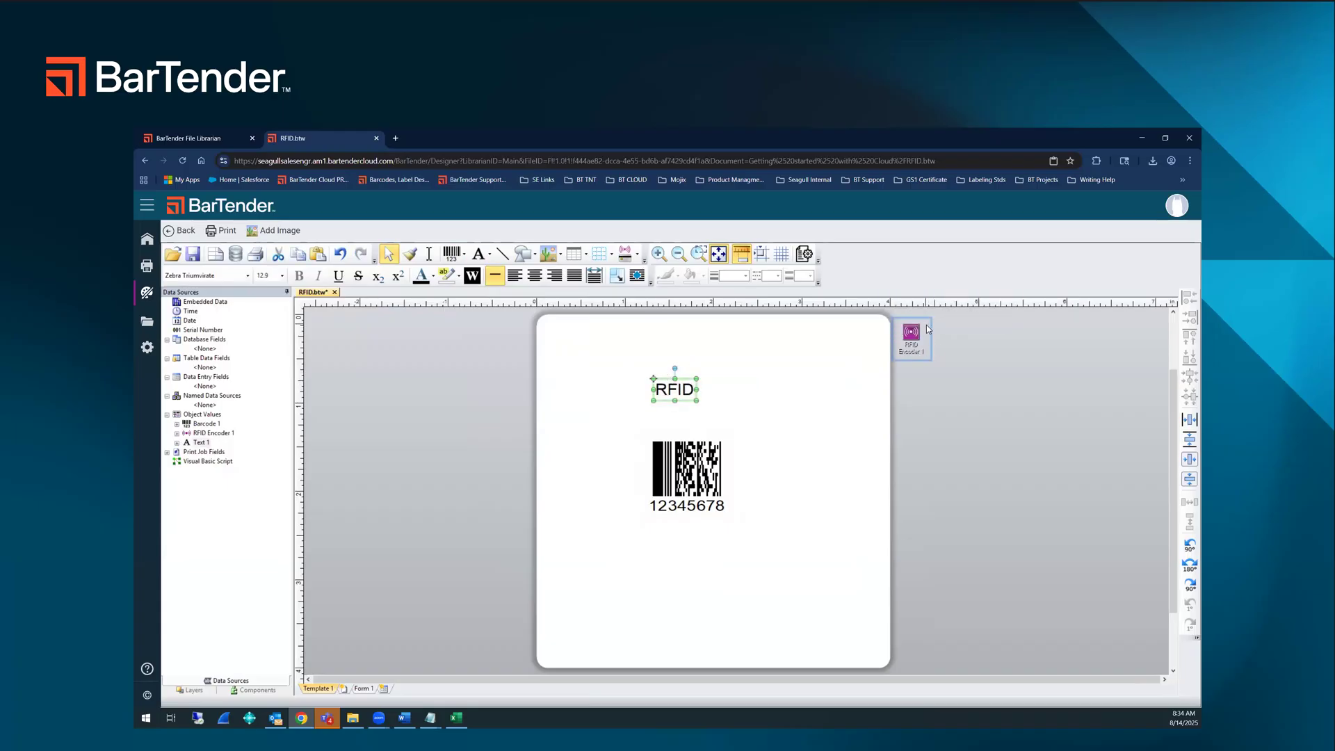
Step: Print one copy of the RFID label on the local Zebra ZQ521R -ZPL printer and close the print page
{"action": "mouse_move", "coordinate": [926, 328]}
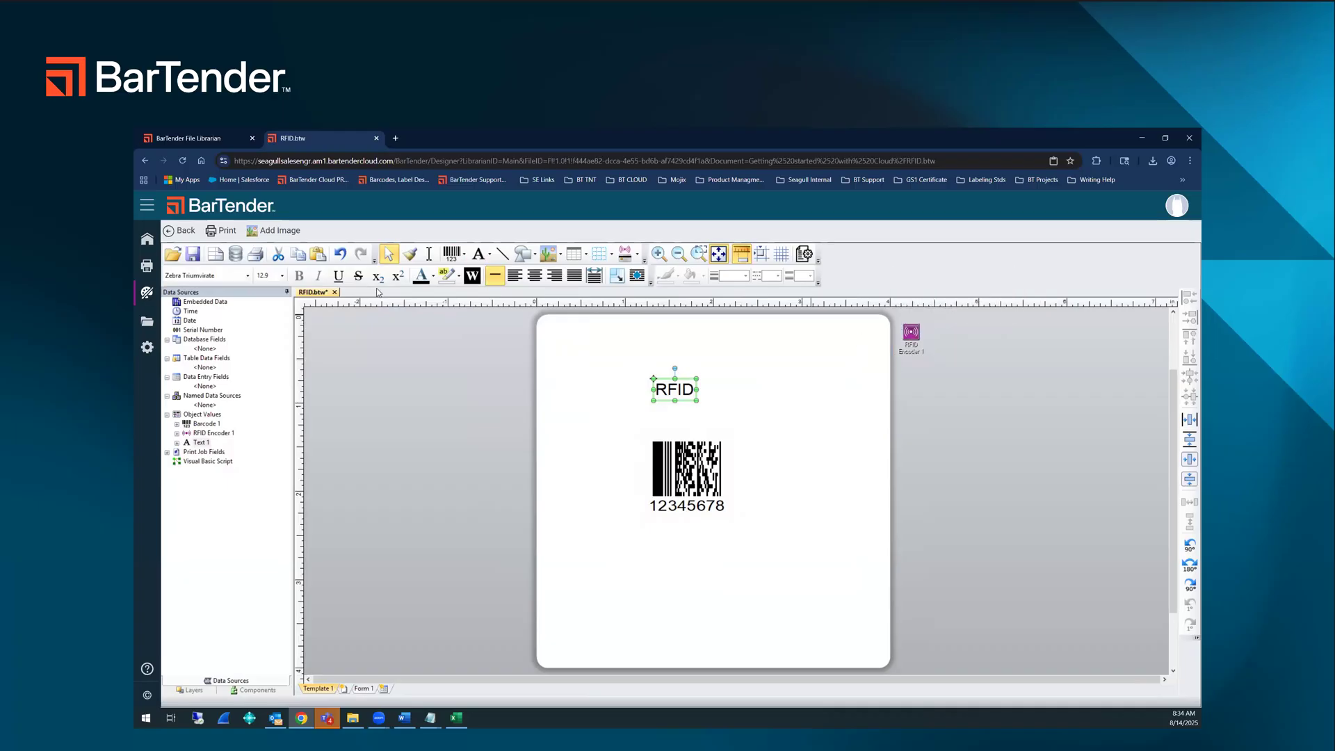
{"action": "left_click", "coordinate": [219, 231]}
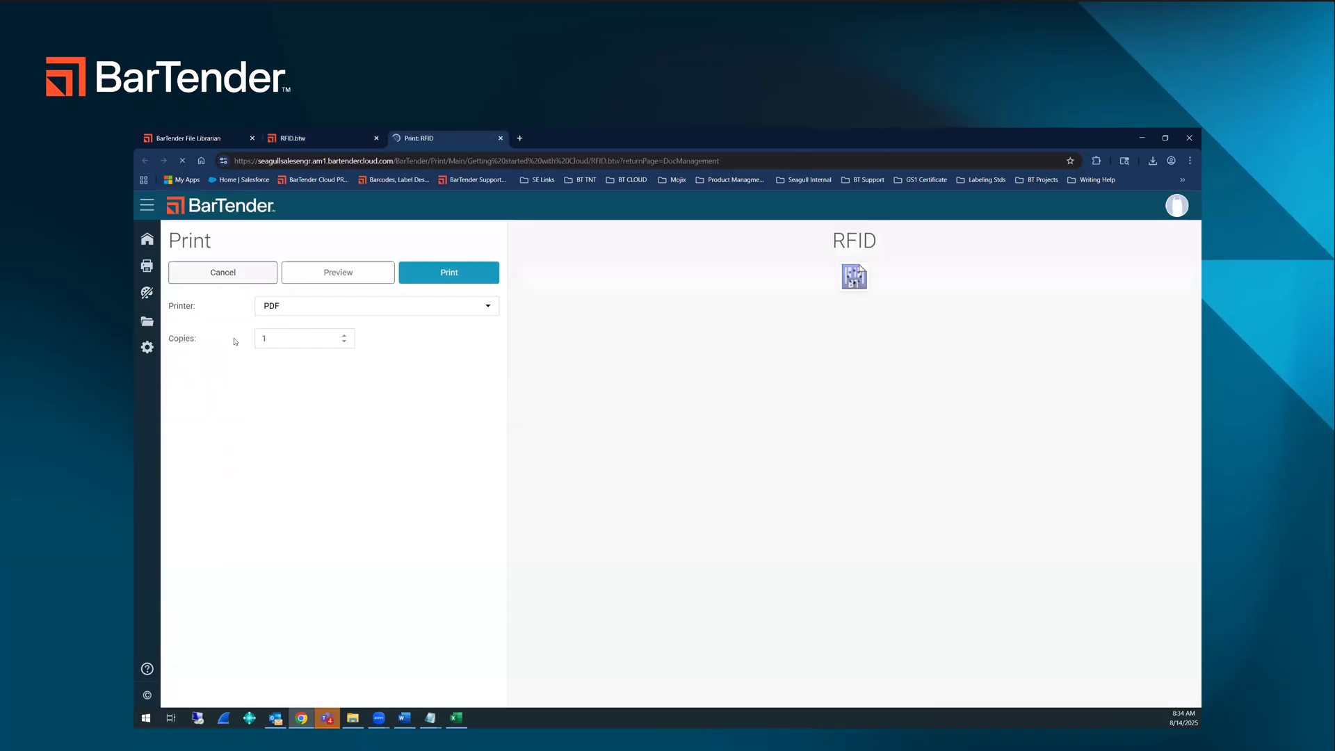
{"action": "left_click", "coordinate": [338, 312]}
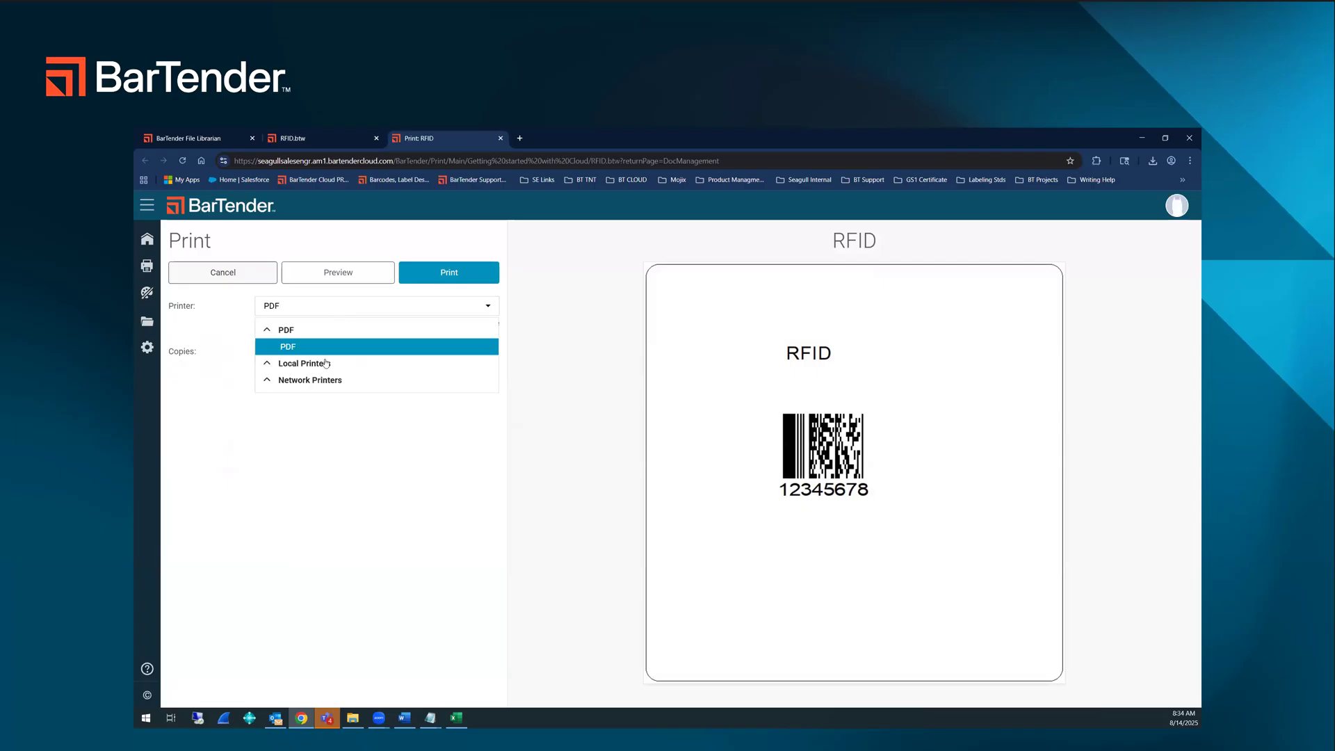
{"action": "left_click", "coordinate": [321, 364]}
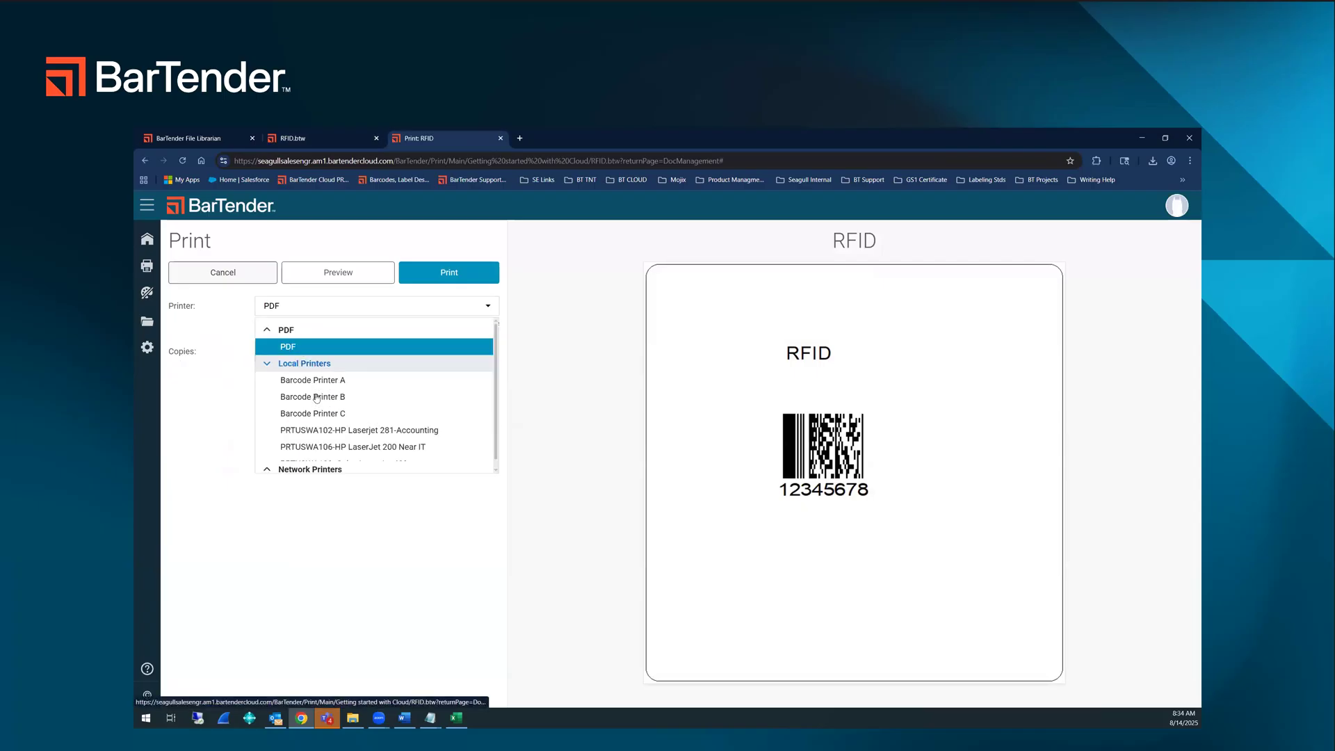
{"action": "scroll", "coordinate": [319, 417], "scroll_direction": "down", "scroll_amount": 3}
{"action": "left_click", "coordinate": [322, 441]}
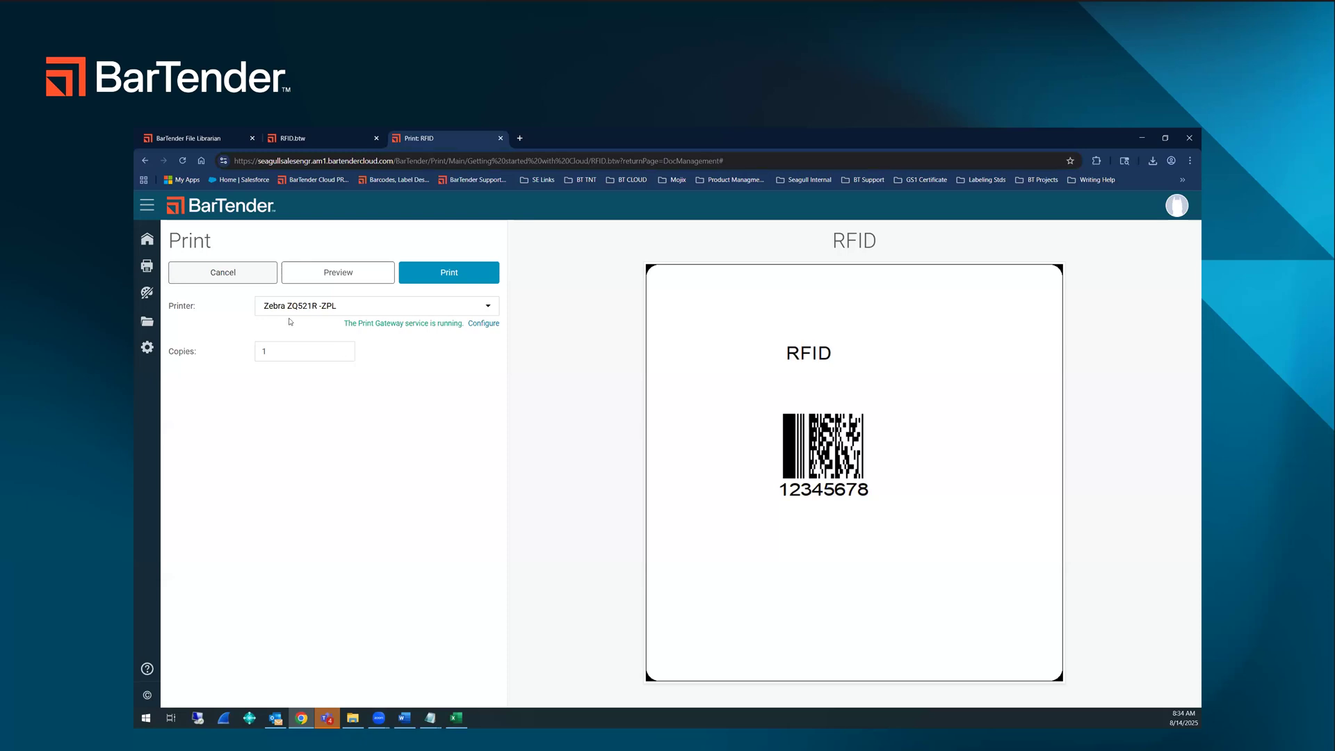
{"action": "left_click", "coordinate": [451, 281]}
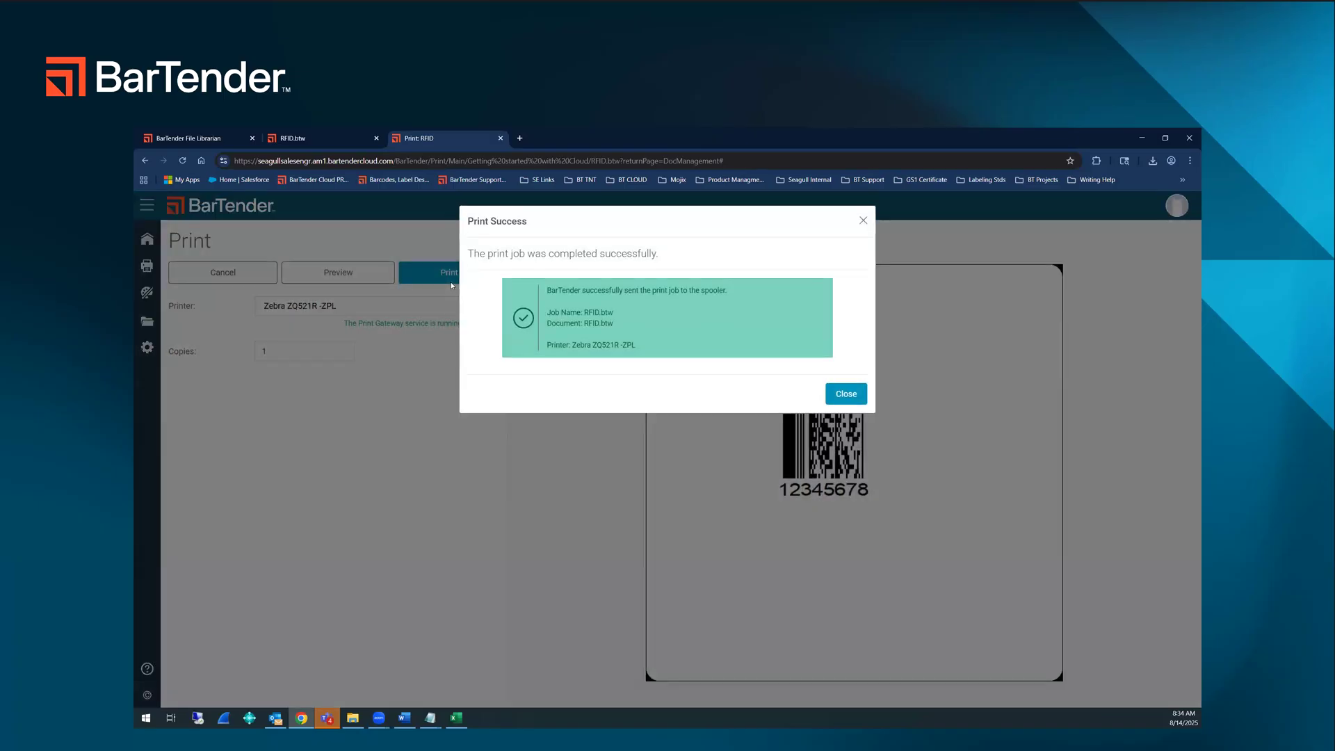
{"action": "left_click", "coordinate": [851, 394]}
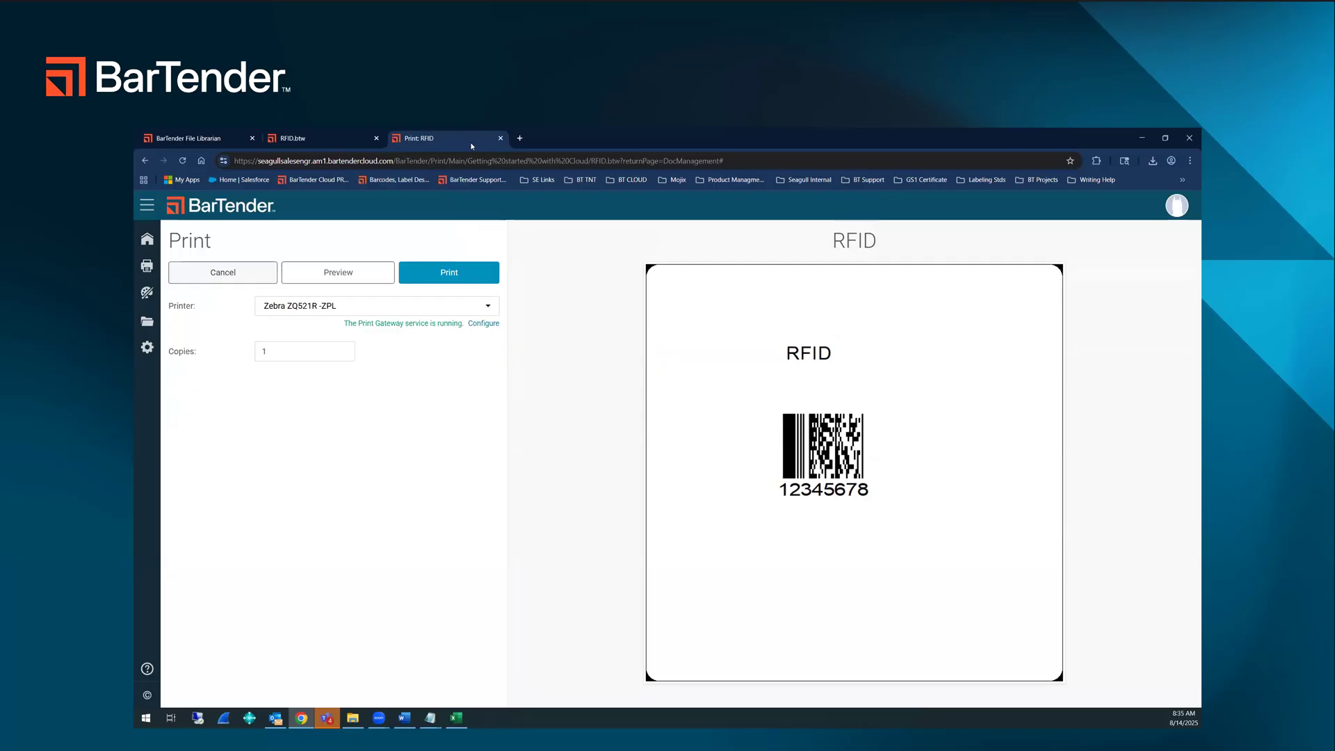
{"action": "left_click", "coordinate": [499, 138]}
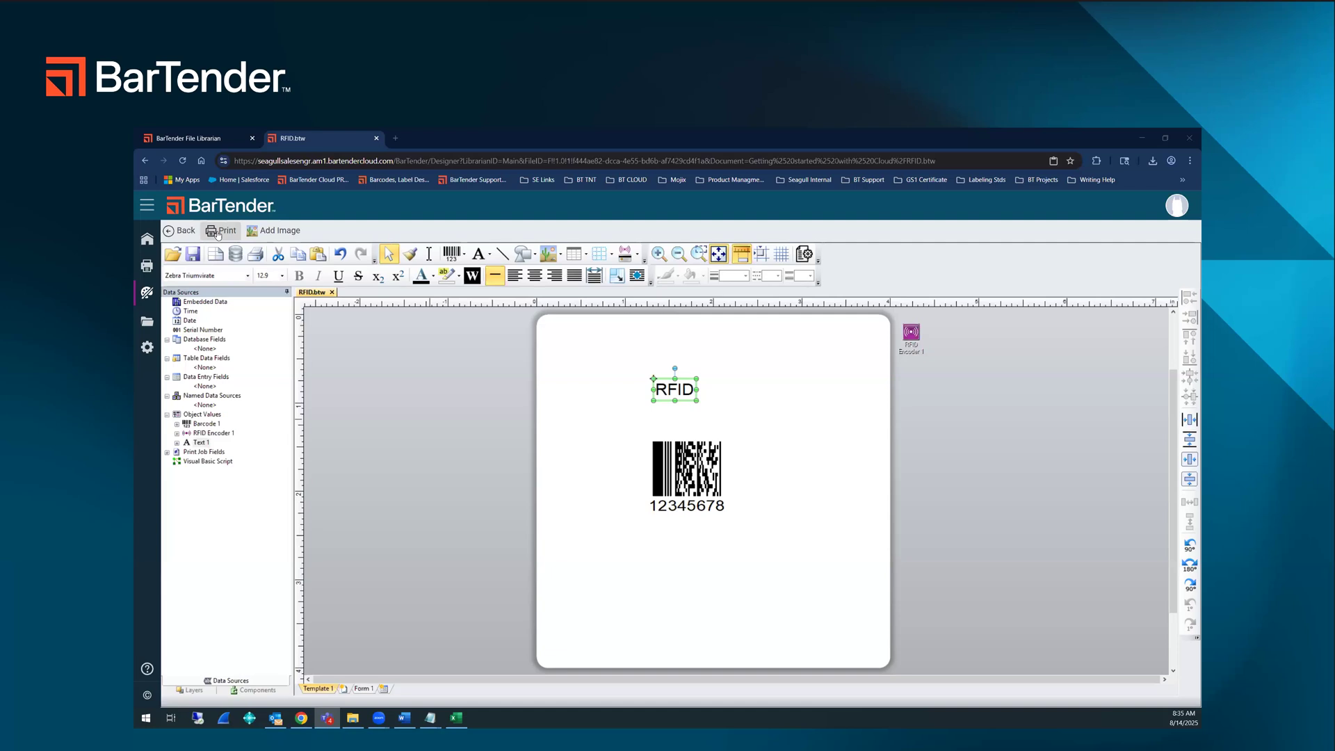
Step: Check the list of spaces in the Librarian and open the Manage Spaces administration page
{"action": "left_click", "coordinate": [203, 139]}
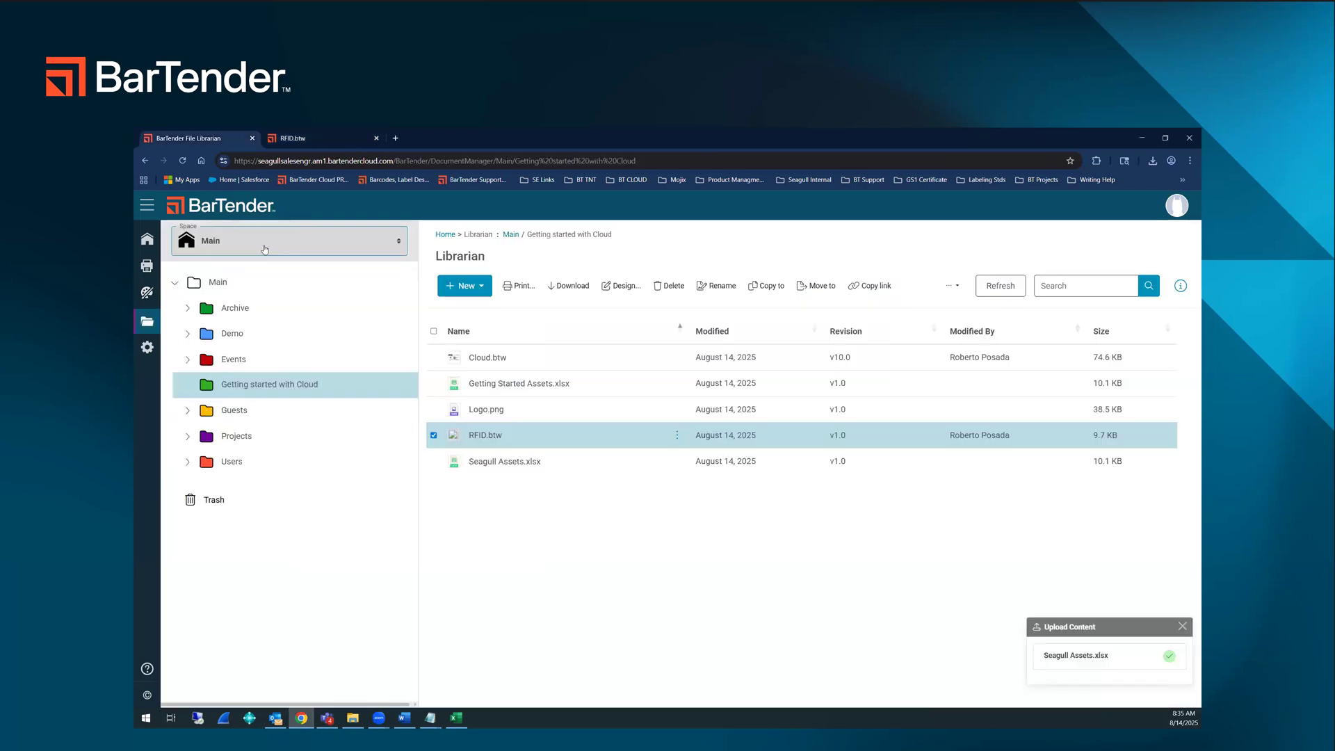
{"action": "left_click", "coordinate": [264, 248]}
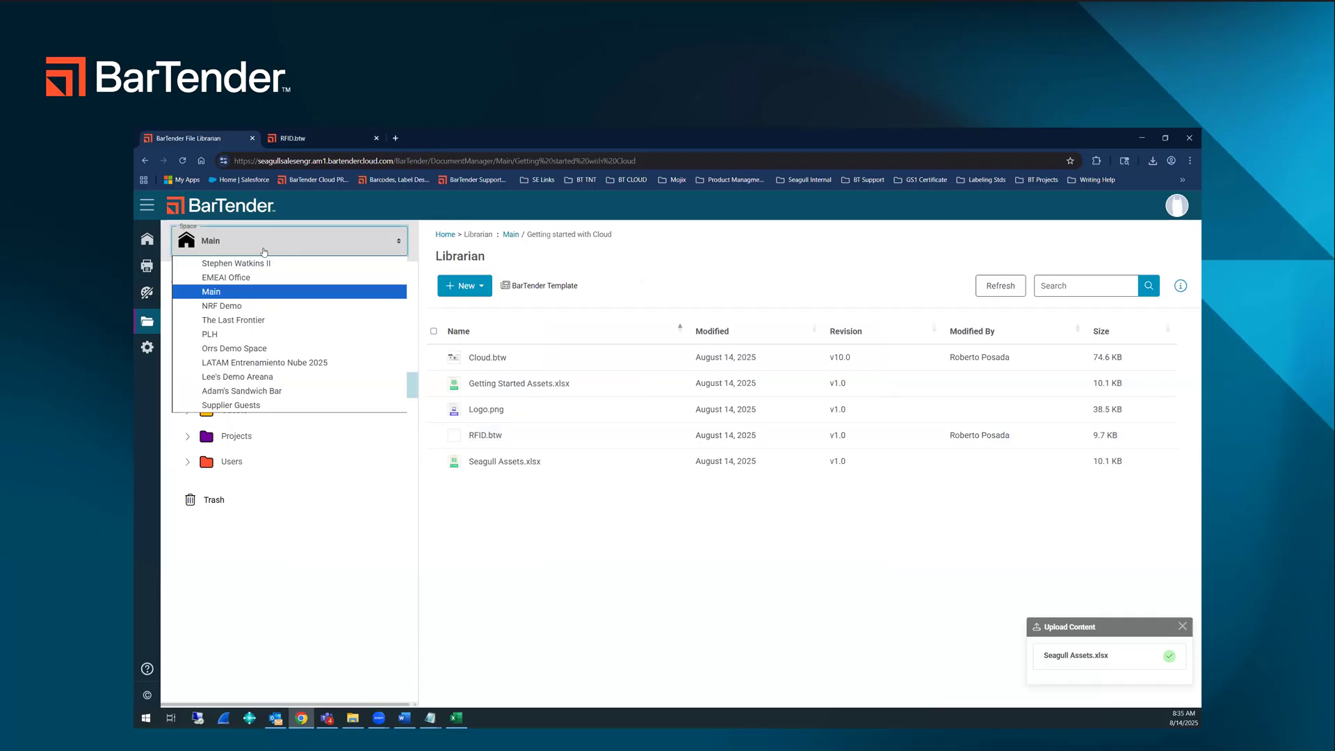
{"action": "left_click", "coordinate": [153, 352]}
{"action": "left_click", "coordinate": [199, 450]}
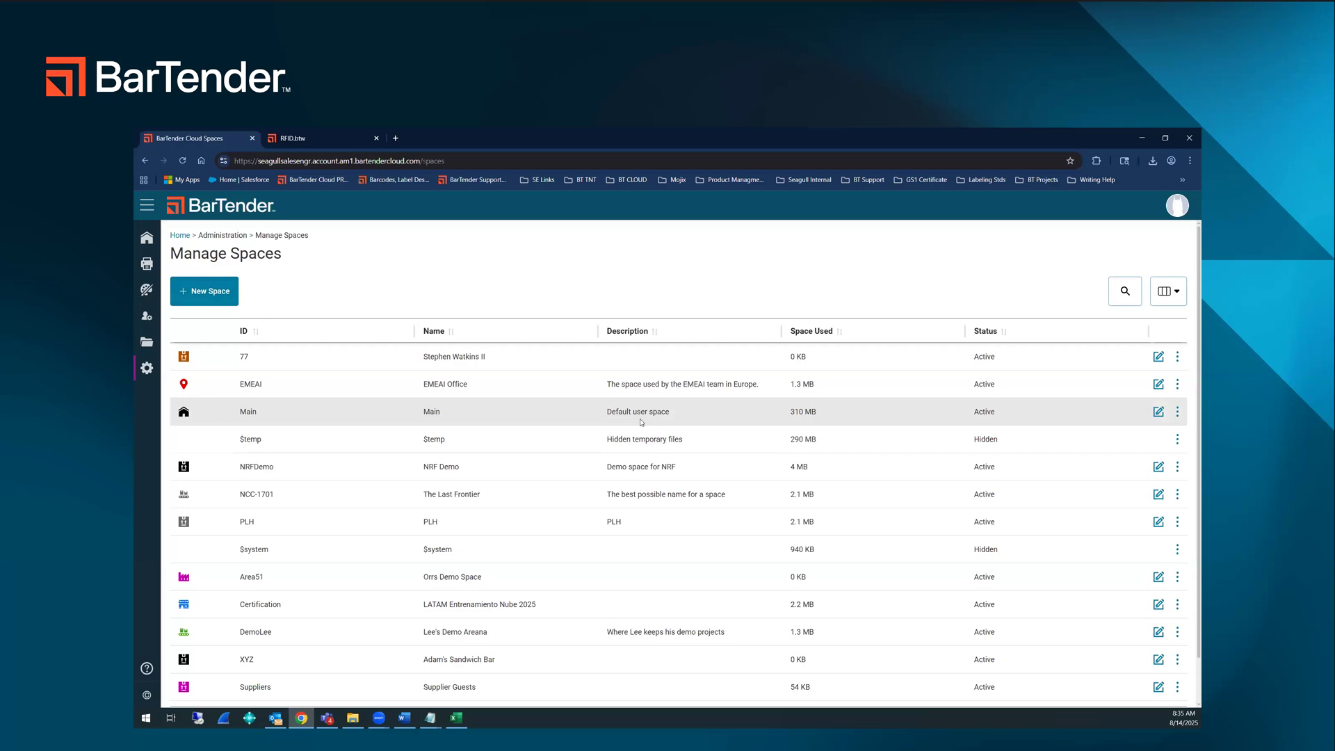
Step: Examine the PLH space's settings and permissions in the spaces list, and return to the home page
{"action": "scroll", "coordinate": [426, 451], "scroll_direction": "down", "scroll_amount": 2}
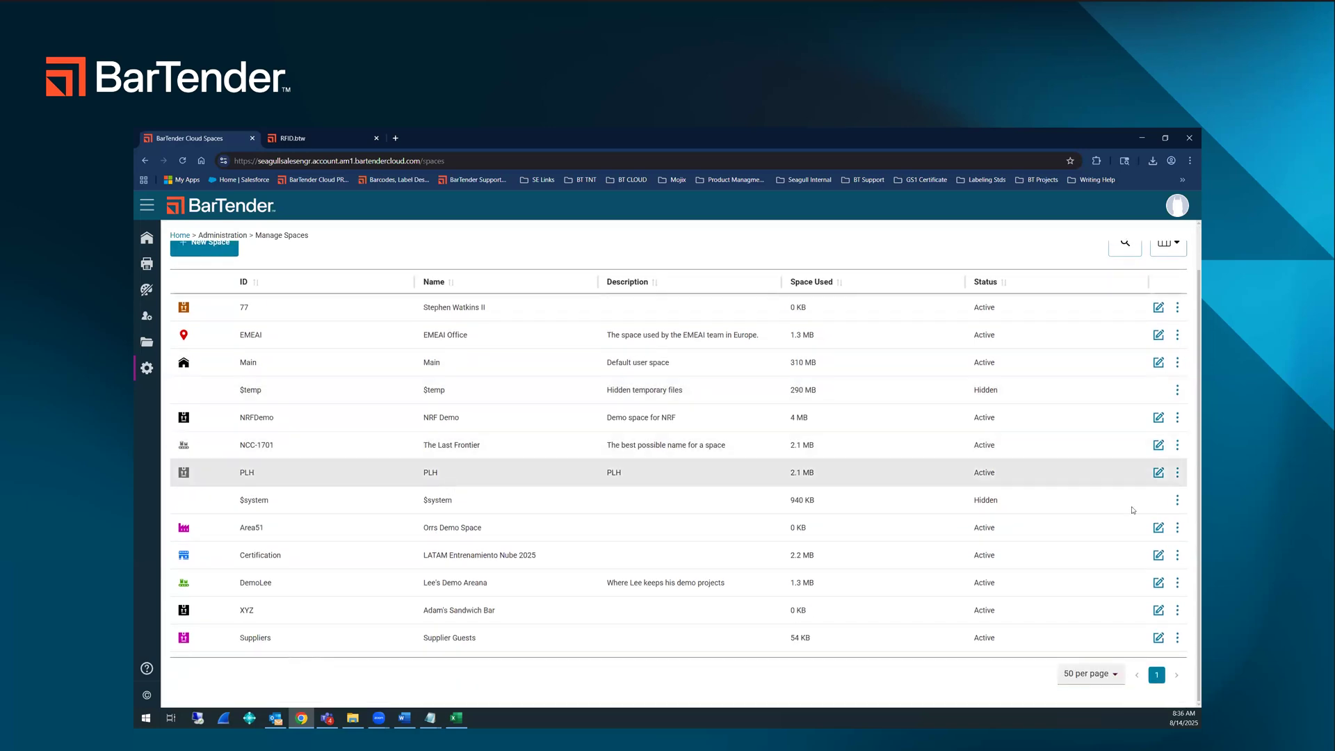
{"action": "left_click", "coordinate": [1158, 472]}
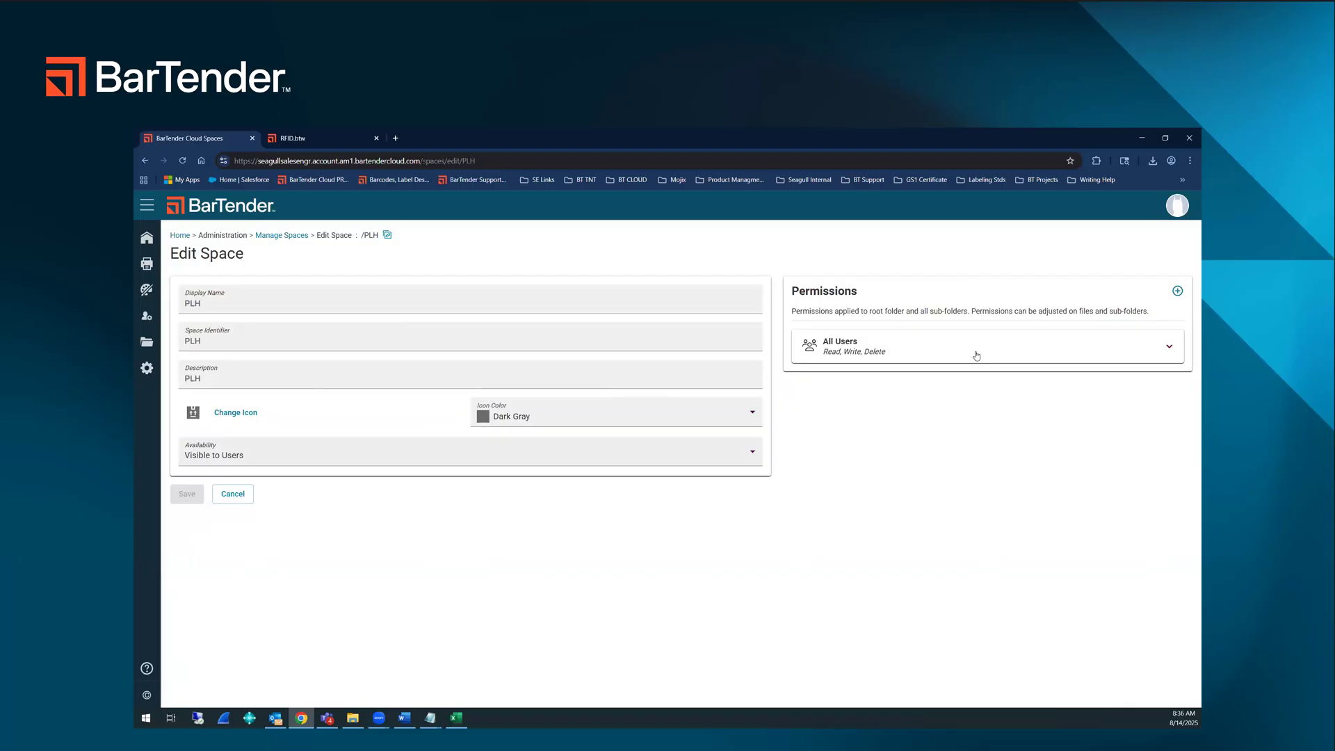
{"action": "left_click", "coordinate": [151, 239]}
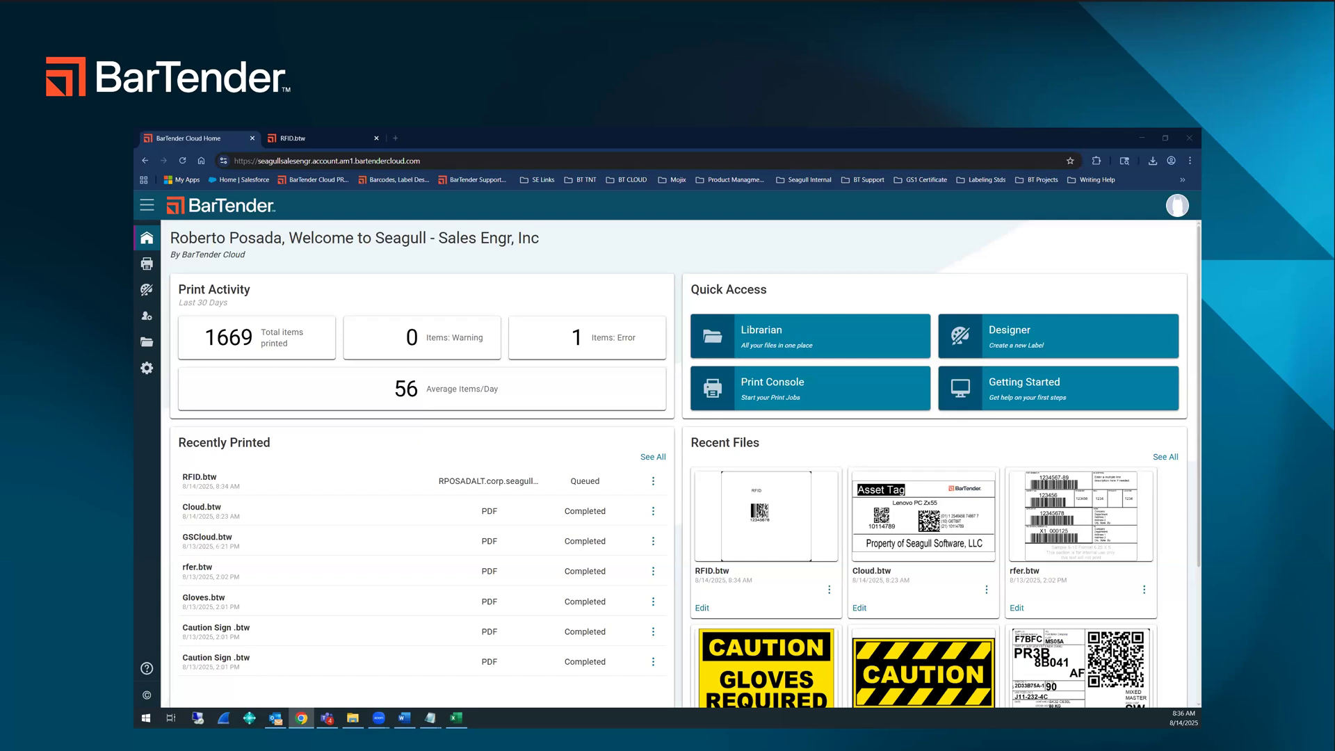
{"action": "key", "text": "alt+Tab"}
{"action": "key", "text": "alt+Tab"}
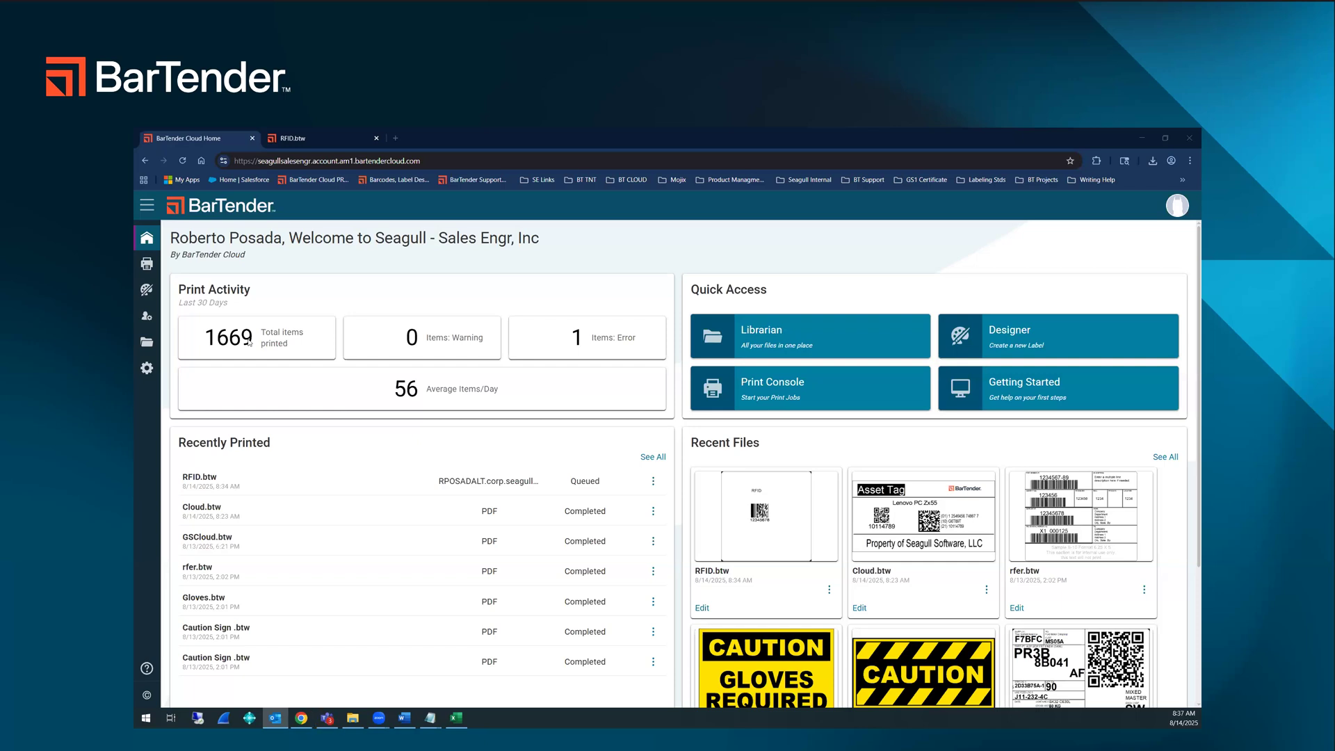
Step: Open the "Getting started with Cloud" folder in the Librarian and start a file upload there
{"action": "left_click", "coordinate": [147, 341]}
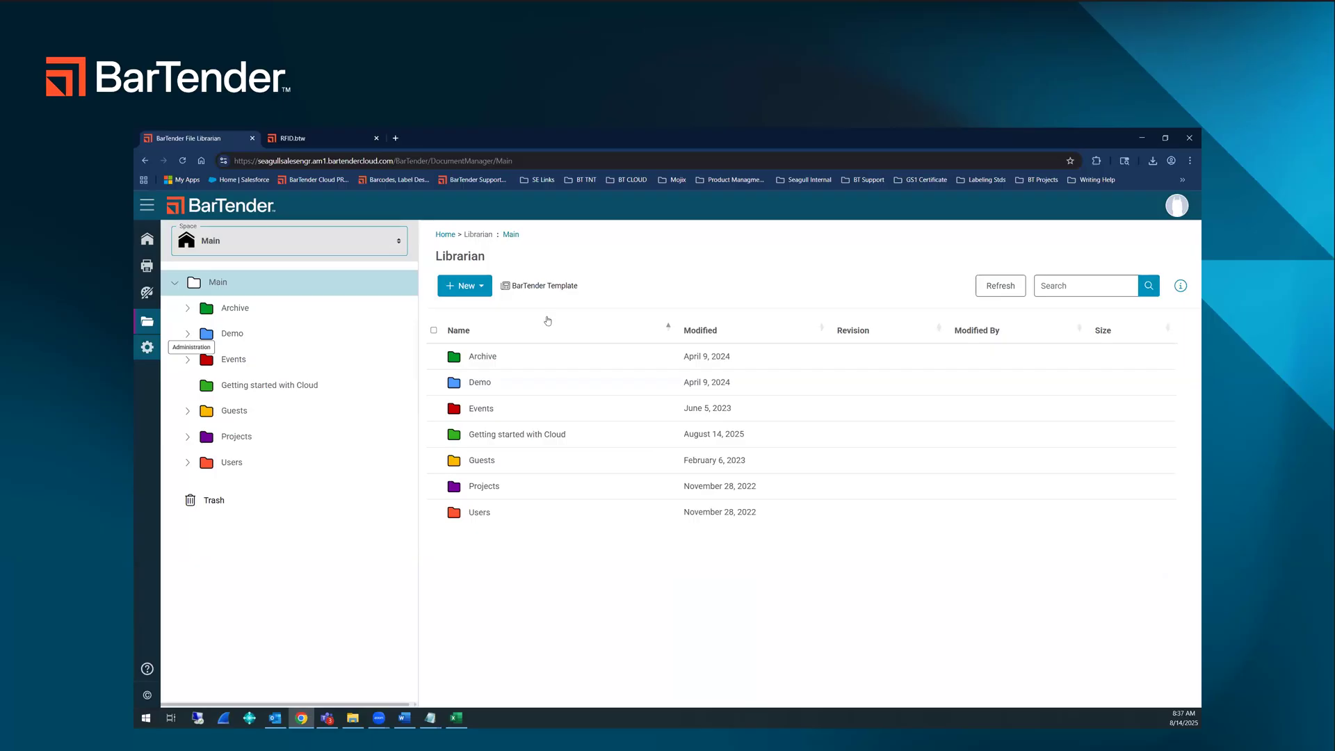
{"action": "double_click", "coordinate": [489, 438]}
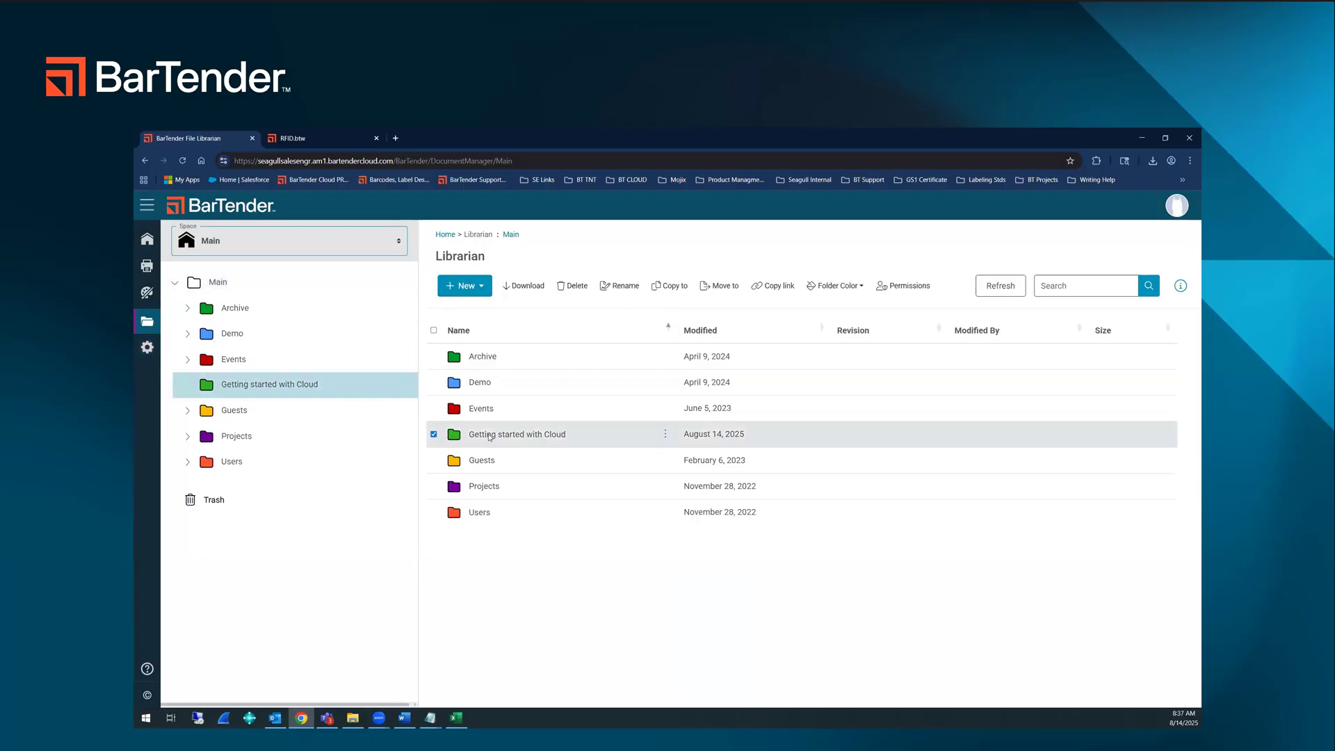
{"action": "left_click", "coordinate": [480, 292]}
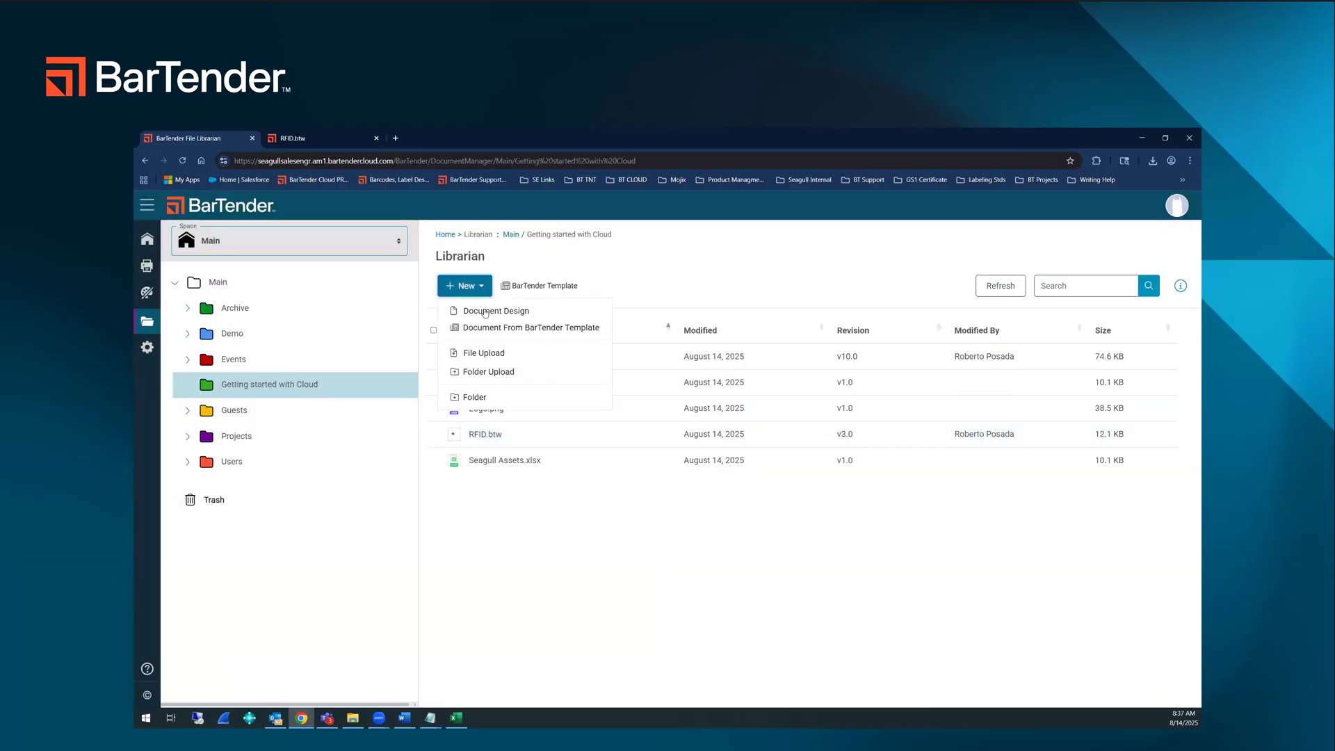
{"action": "left_click", "coordinate": [499, 356]}
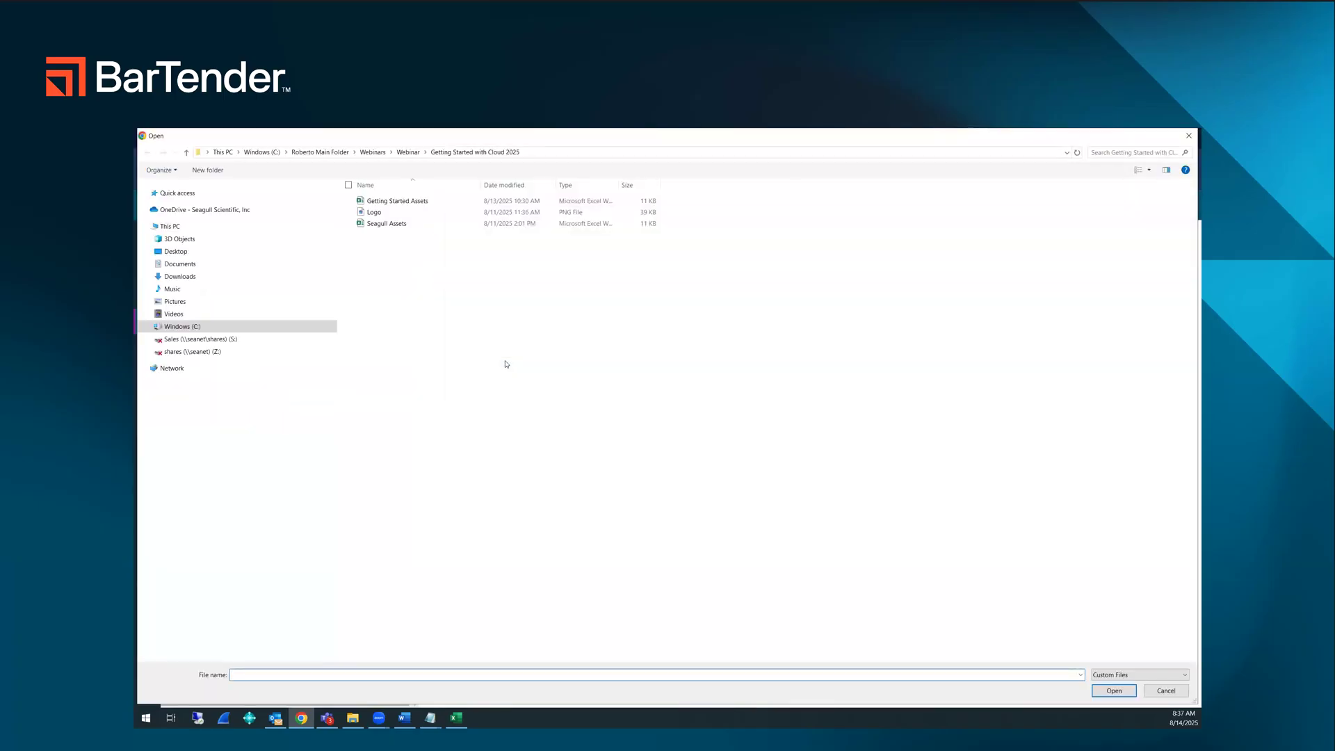
Step: Browse to the Cloud Upload folder within the main folder on the C: drive and show its files as extra large icons
{"action": "left_click", "coordinate": [202, 326]}
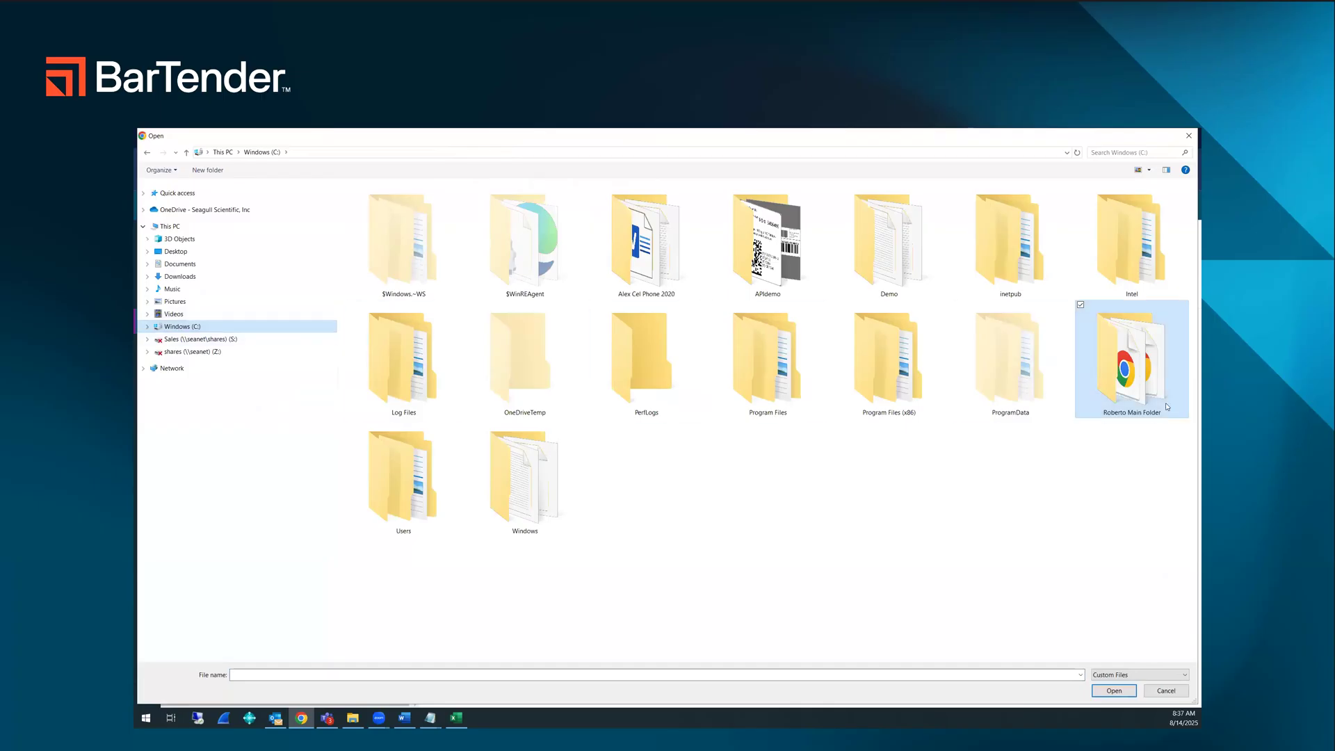
{"action": "double_click", "coordinate": [1160, 392]}
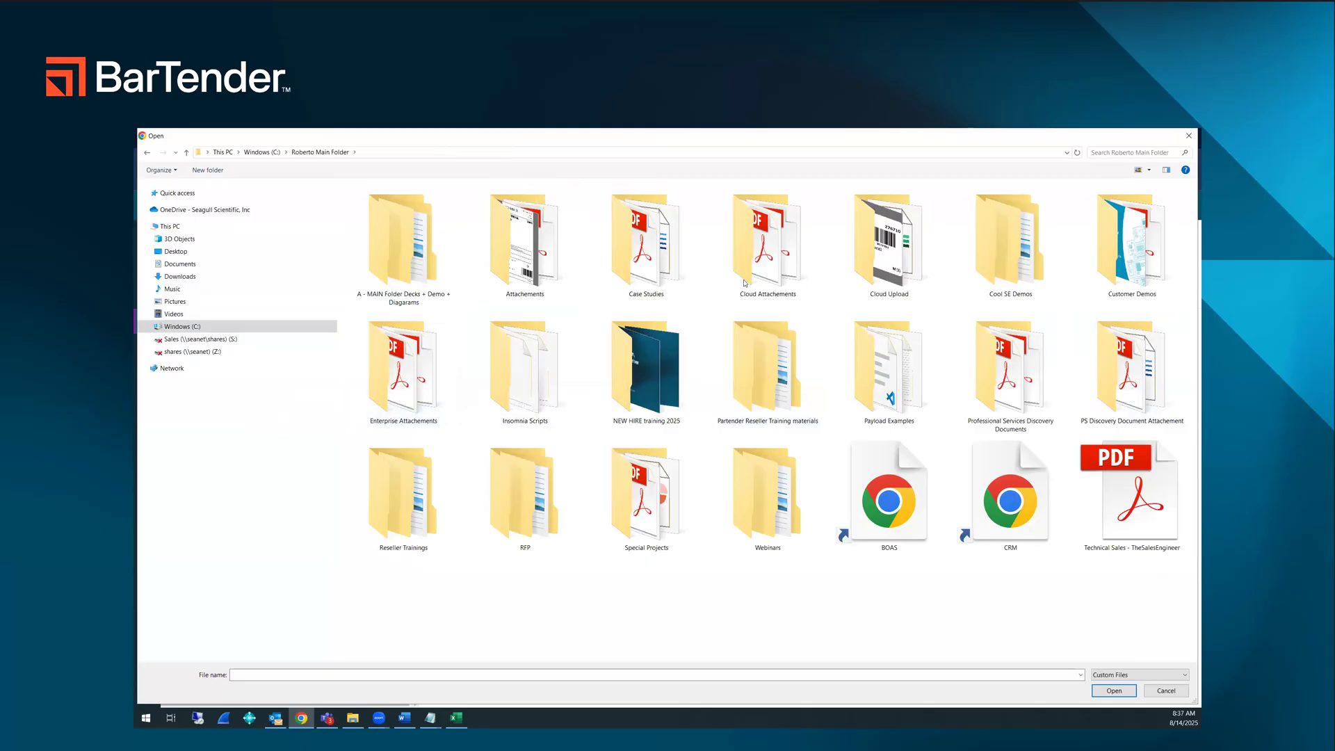
{"action": "double_click", "coordinate": [869, 252]}
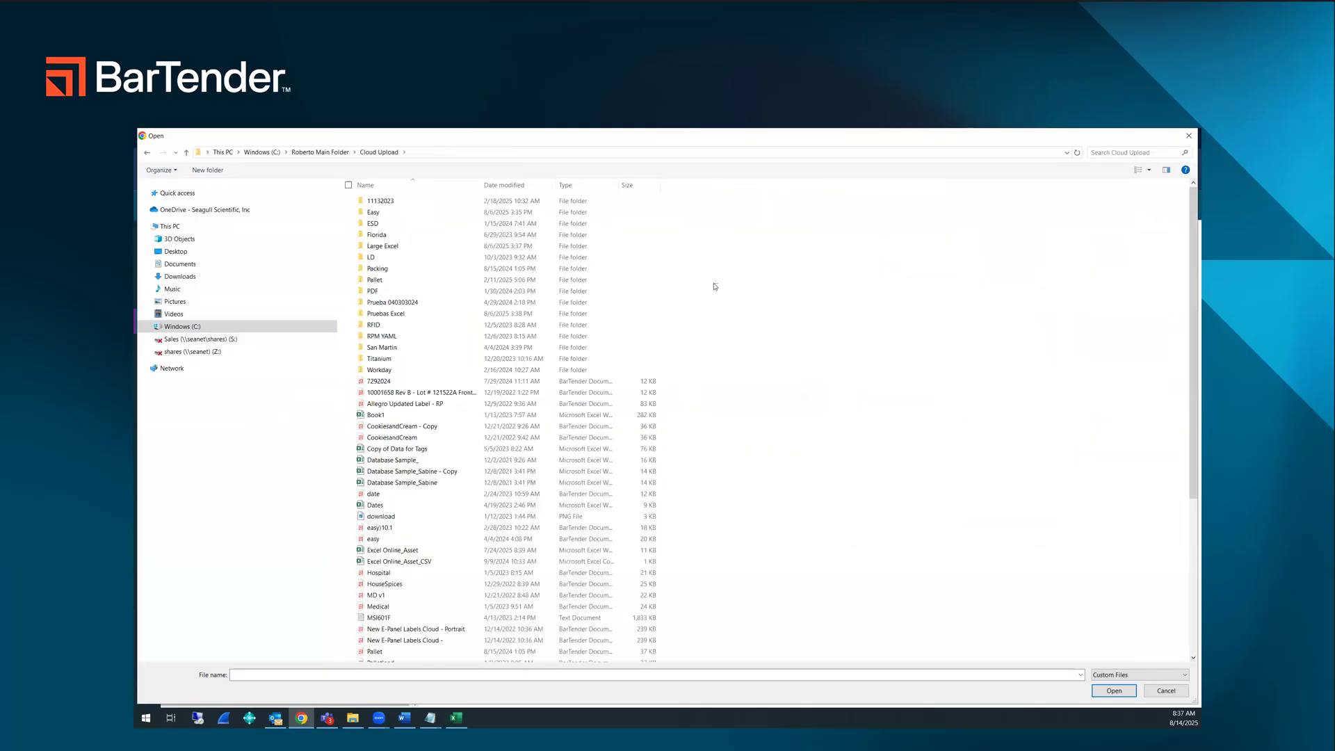
{"action": "right_click", "coordinate": [714, 285]}
{"action": "mouse_move", "coordinate": [705, 289]}
{"action": "left_click", "coordinate": [760, 292]}
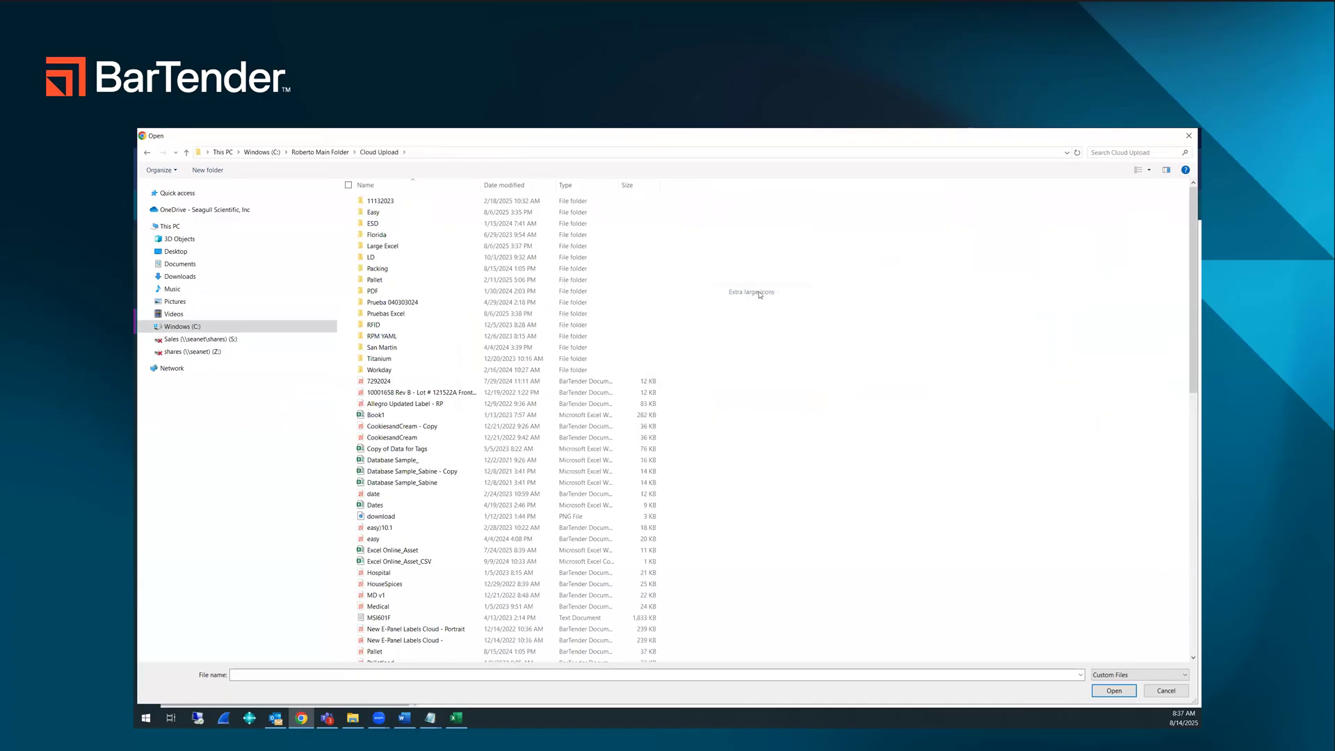
Step: Upload the label files 7292024, 10001658 Rev B - Lot # 121522A Front Label Barcode, Allegro Updated Label - RP and CookiesandCream - Copy
{"action": "left_click", "coordinate": [669, 495]}
{"action": "left_click", "coordinate": [765, 490], "text": "ctrl"}
{"action": "left_click", "coordinate": [860, 494], "text": "ctrl"}
{"action": "left_click", "coordinate": [1114, 492], "text": "ctrl"}
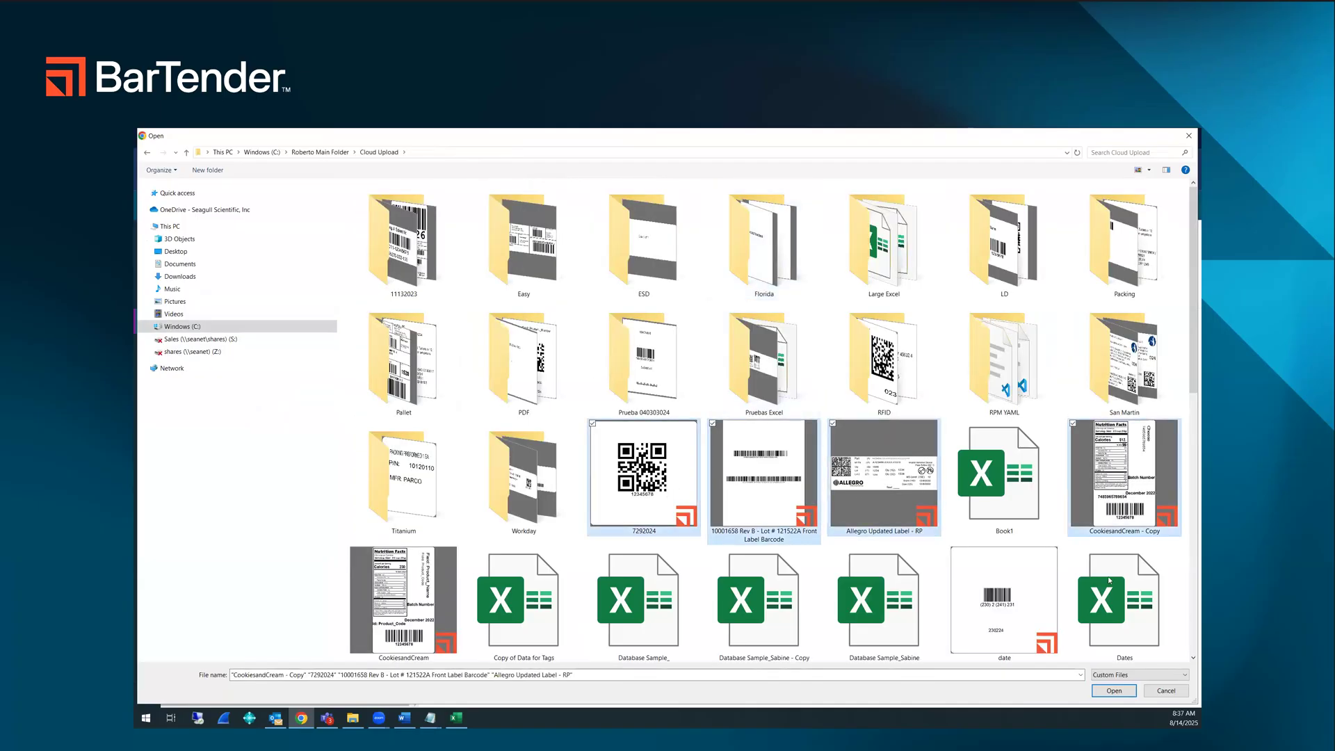
{"action": "left_click", "coordinate": [1114, 690]}
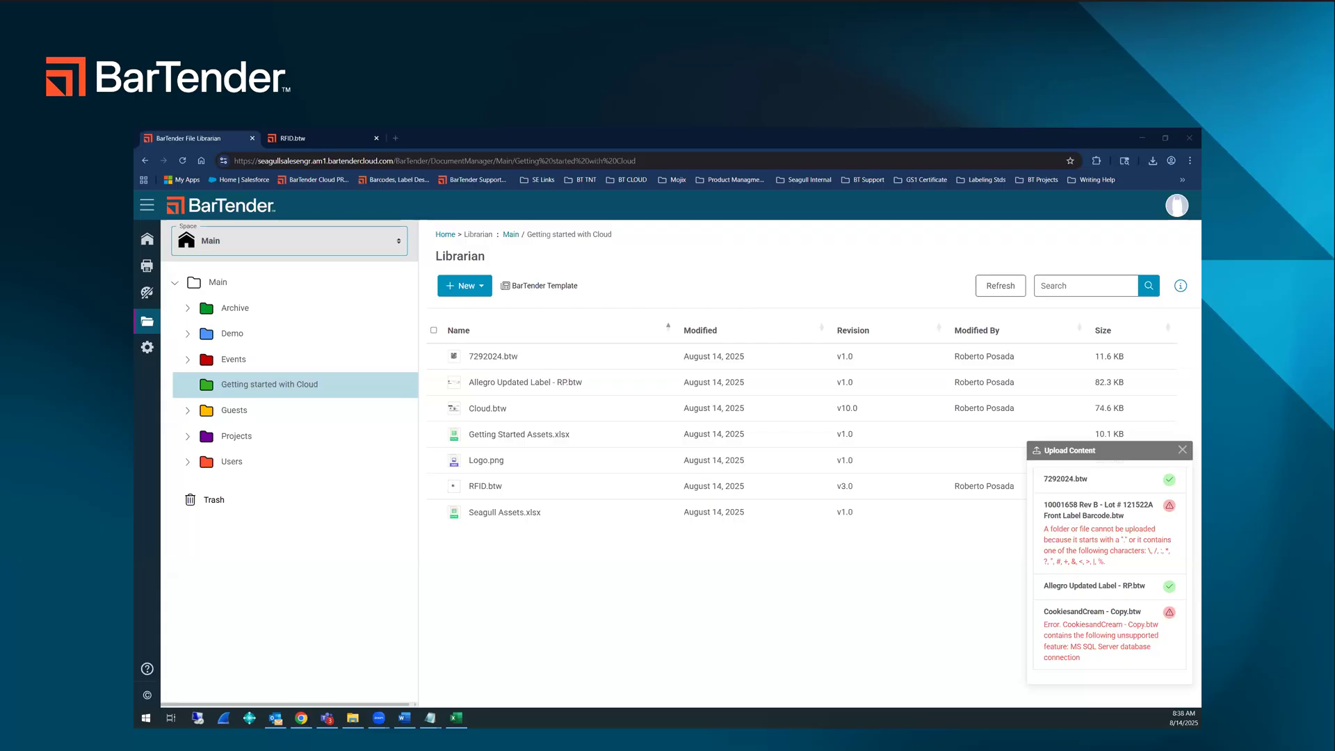
Step: Open the API Keys administration page and review the access protocols and the registered applications
{"action": "left_click", "coordinate": [147, 347]}
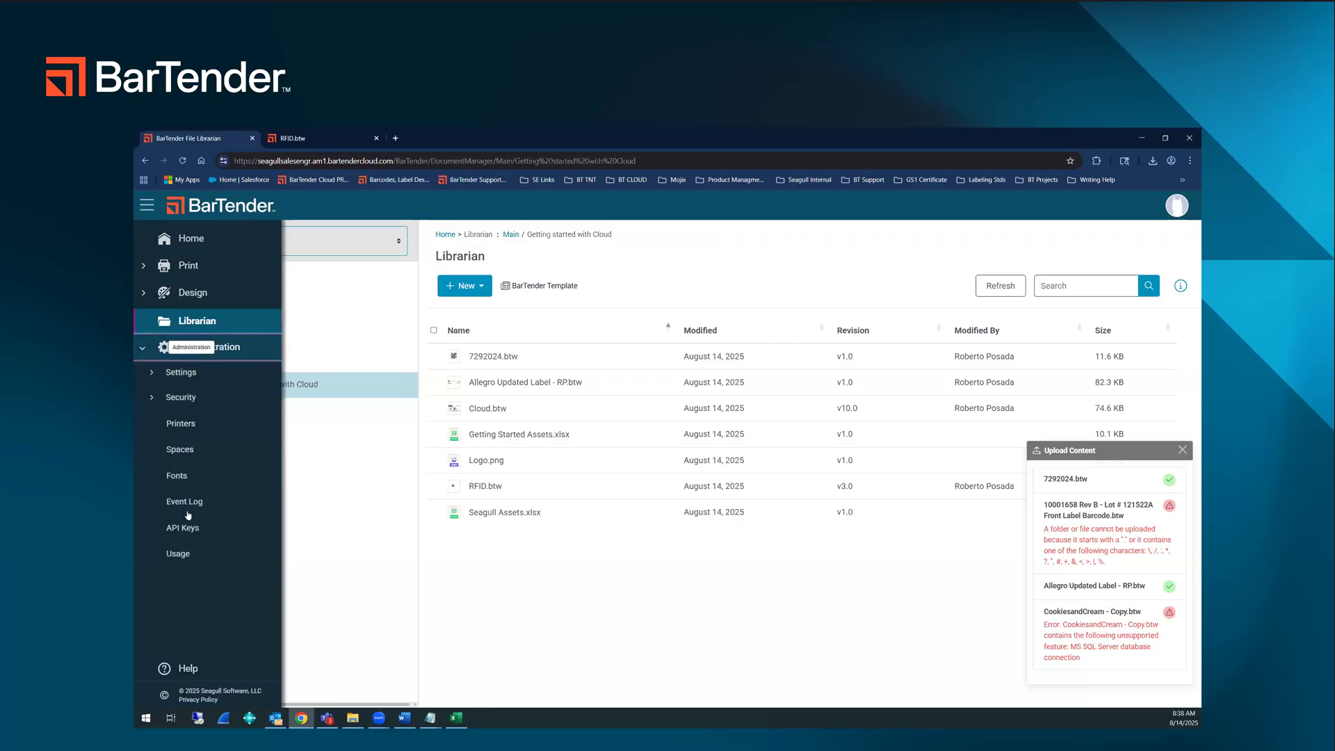
{"action": "left_click", "coordinate": [182, 527]}
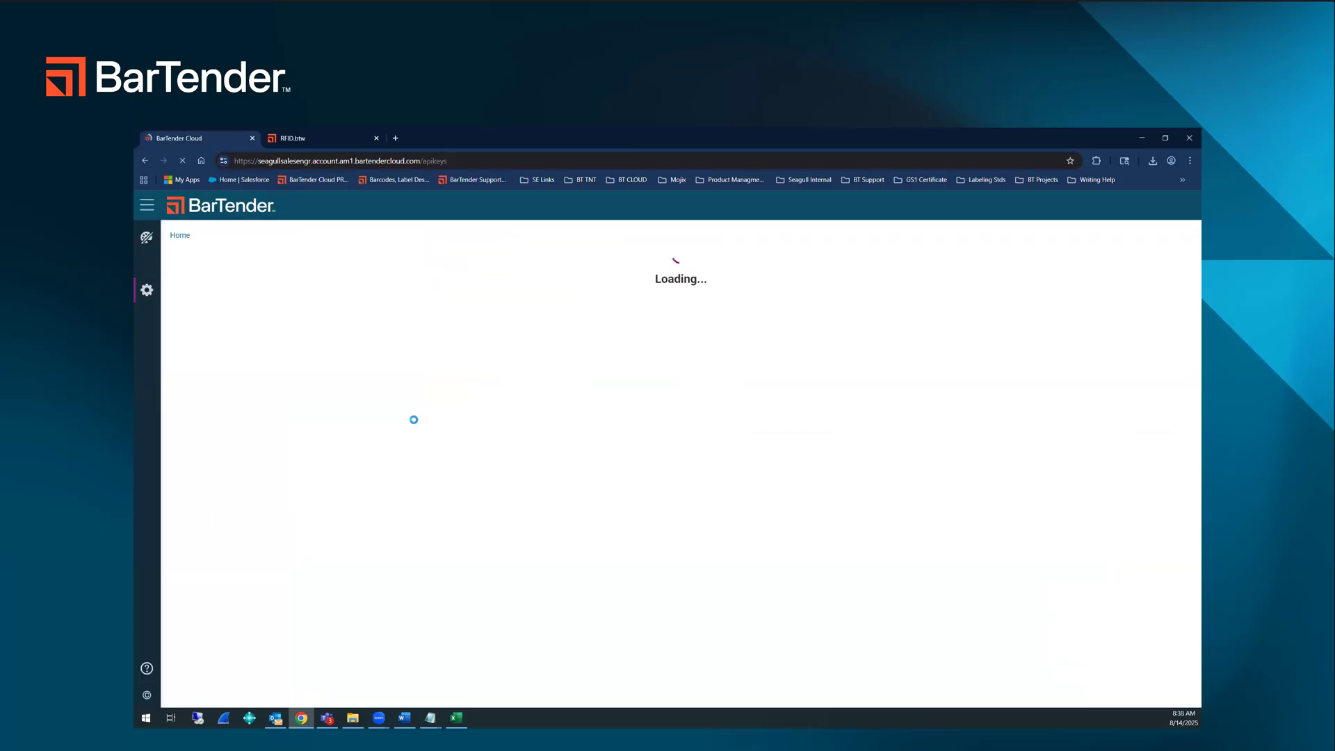
{"action": "scroll", "coordinate": [522, 434], "scroll_direction": "down", "scroll_amount": 1}
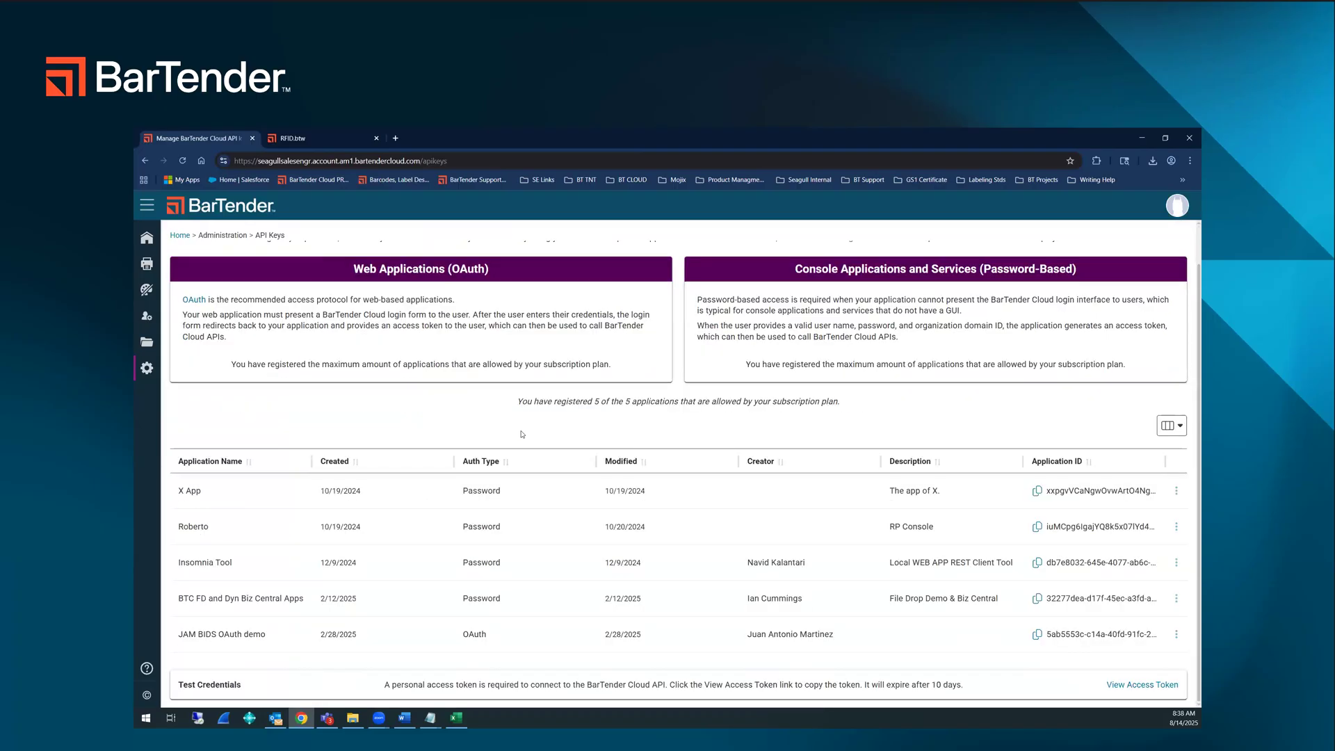
{"action": "scroll", "coordinate": [523, 434], "scroll_direction": "up", "scroll_amount": 1}
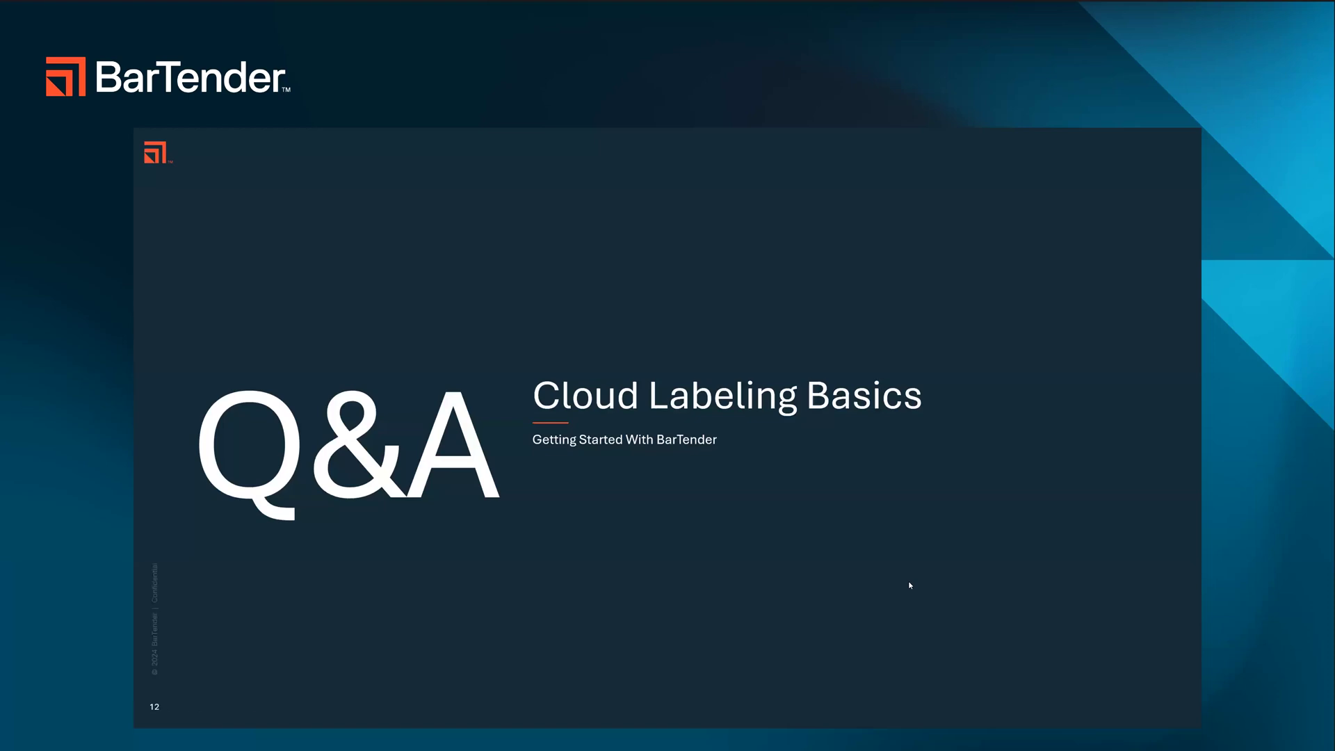
{"action": "left_click", "coordinate": [909, 582]}
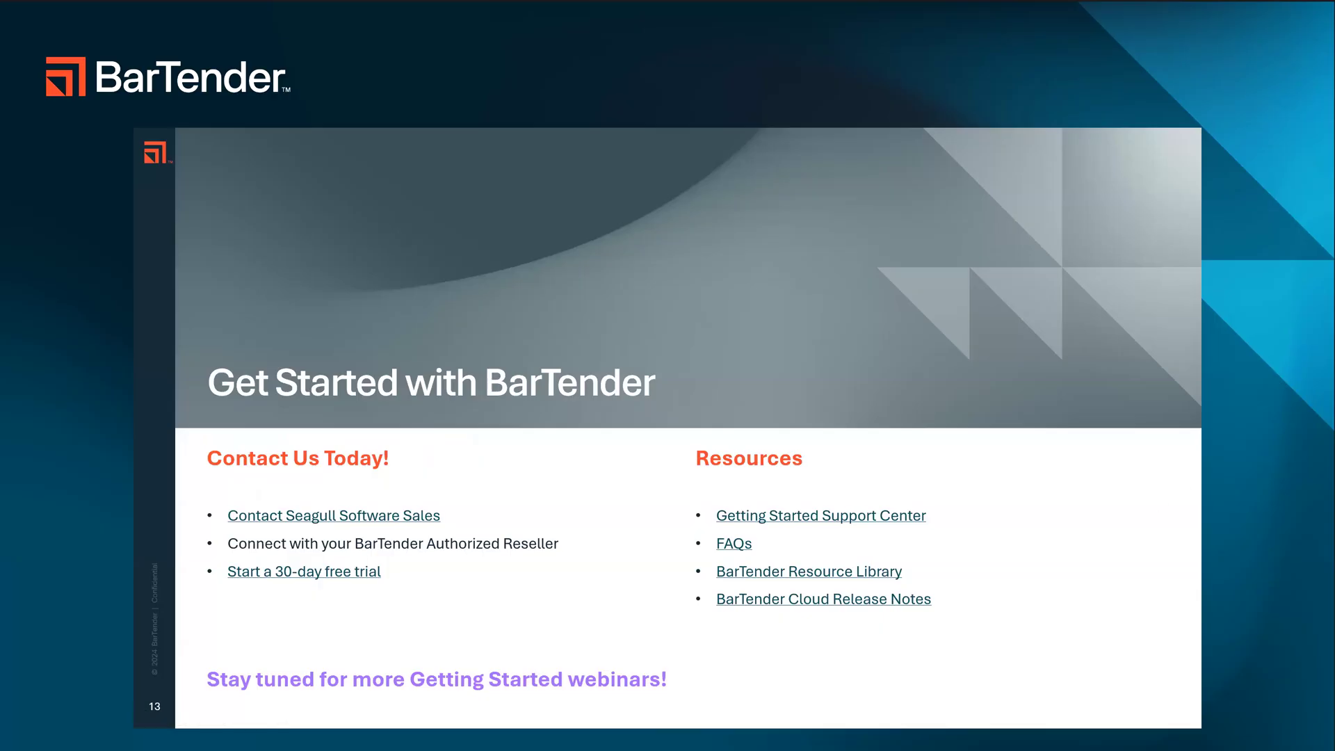
{"action": "key", "text": "Right"}
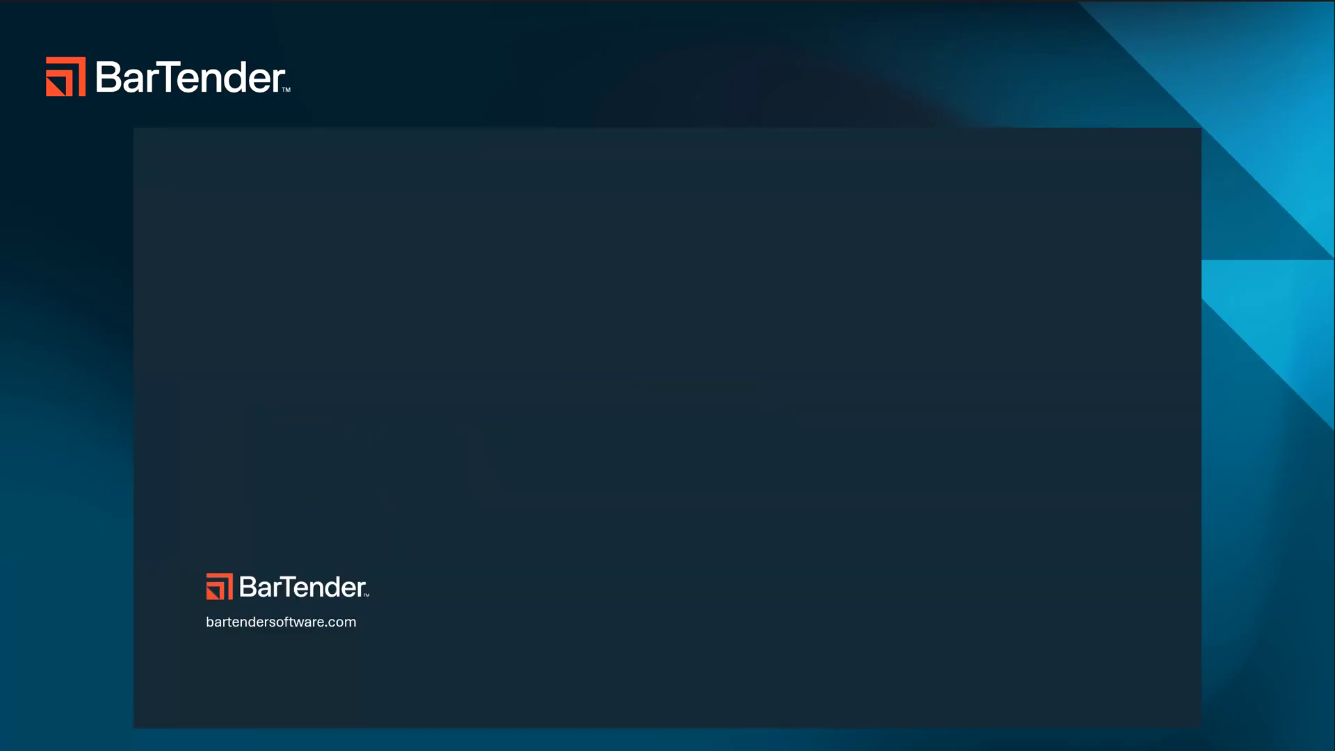
{"action": "key", "text": "Left"}
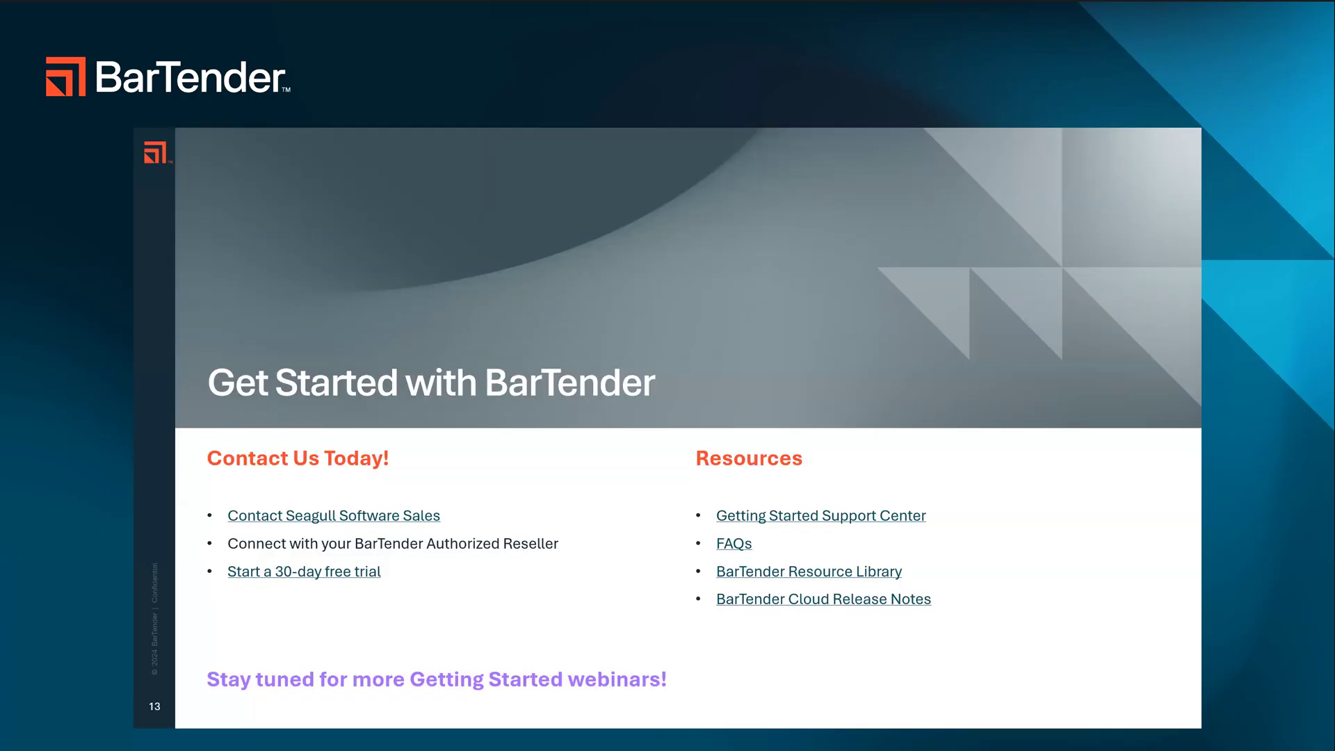